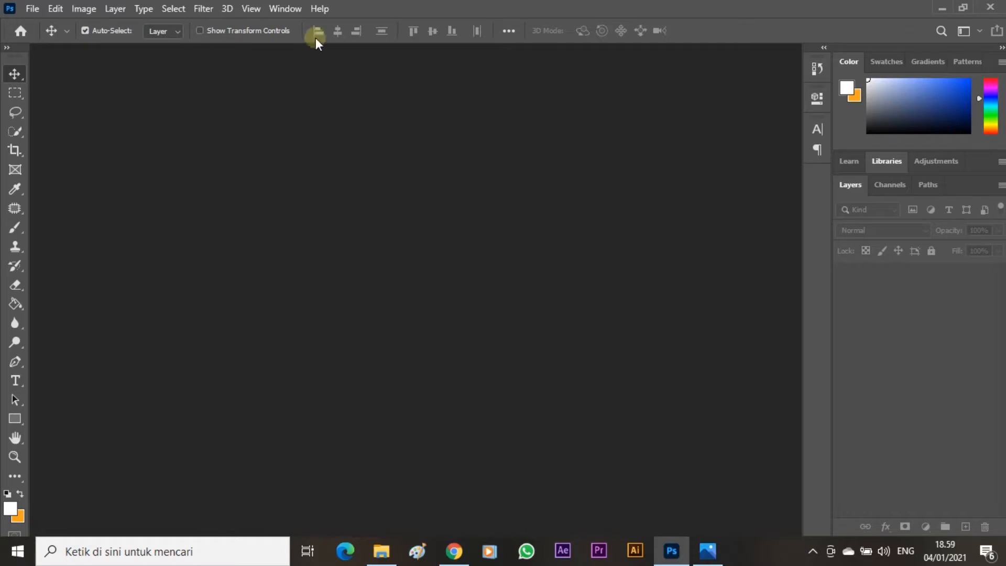
Check the Hari Pahlawan reference poster in Photos and create a 1080 × 1080 pixel, 300 pixels/inch RGB document in Photoshop.
click(708, 550)
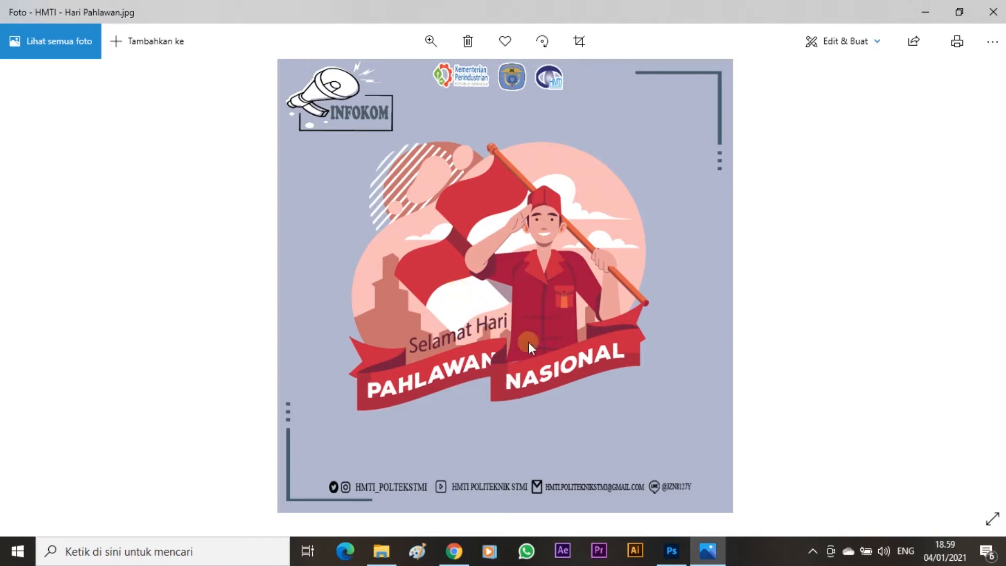
click(672, 553)
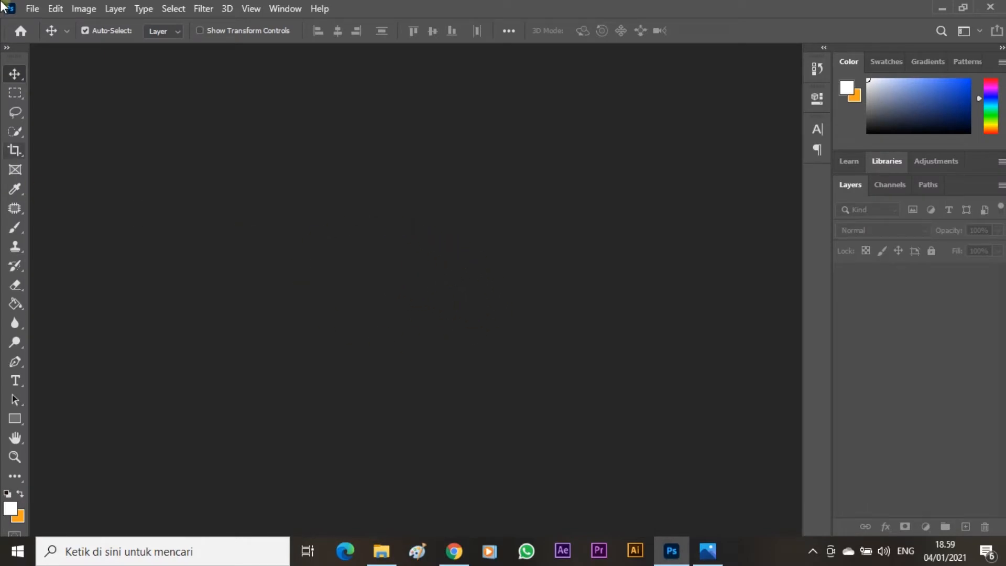
click(37, 9)
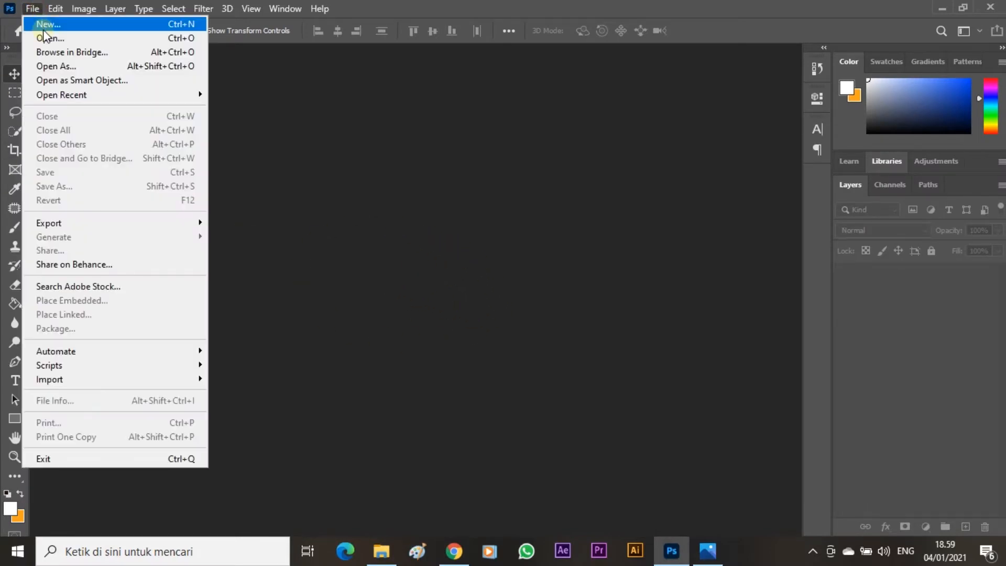
click(43, 23)
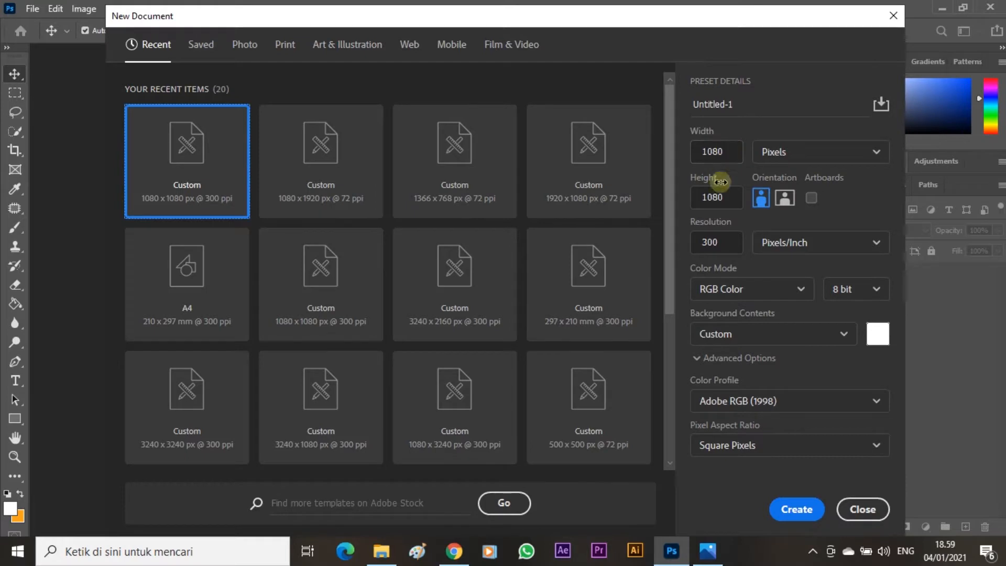
click(775, 154)
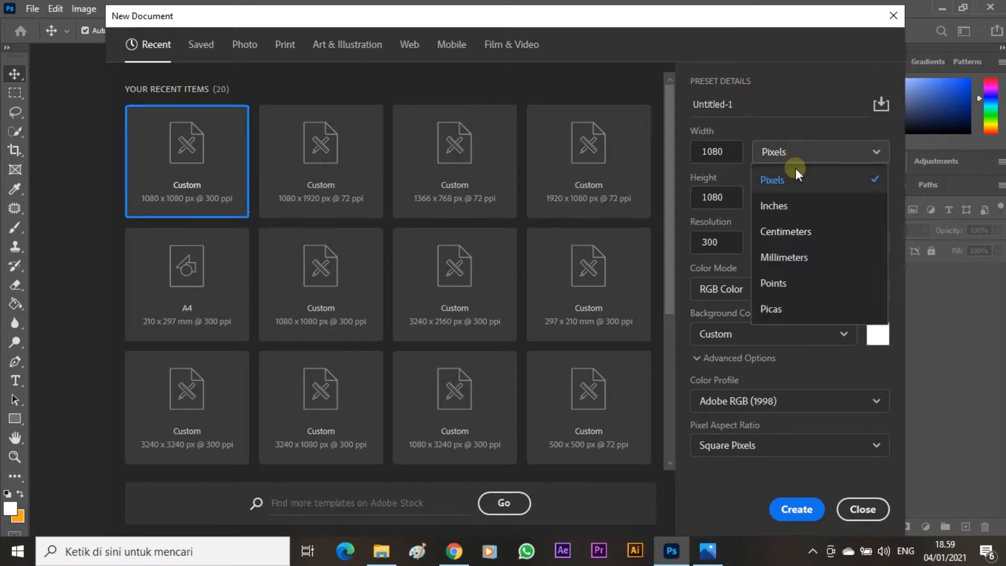
click(802, 156)
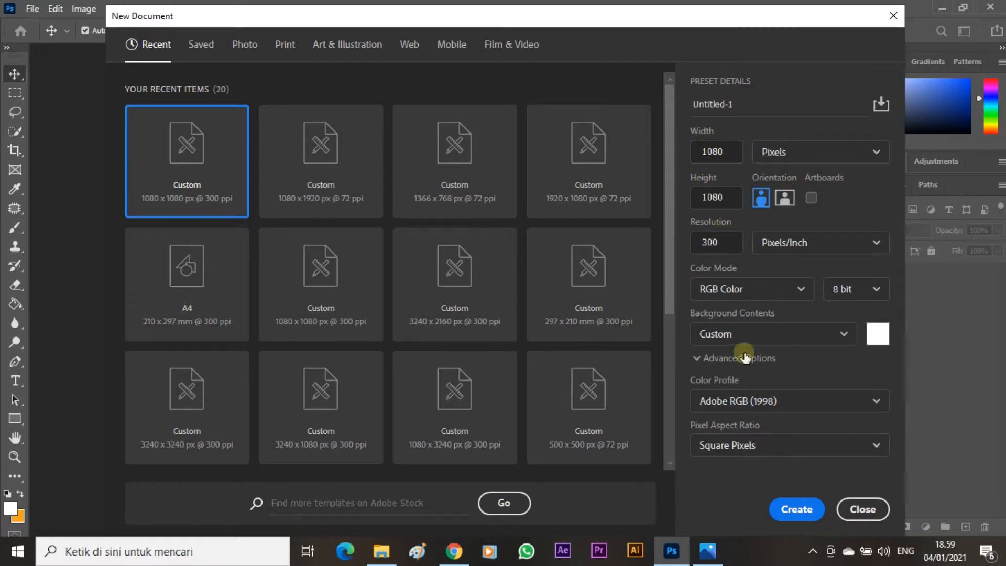
click(786, 511)
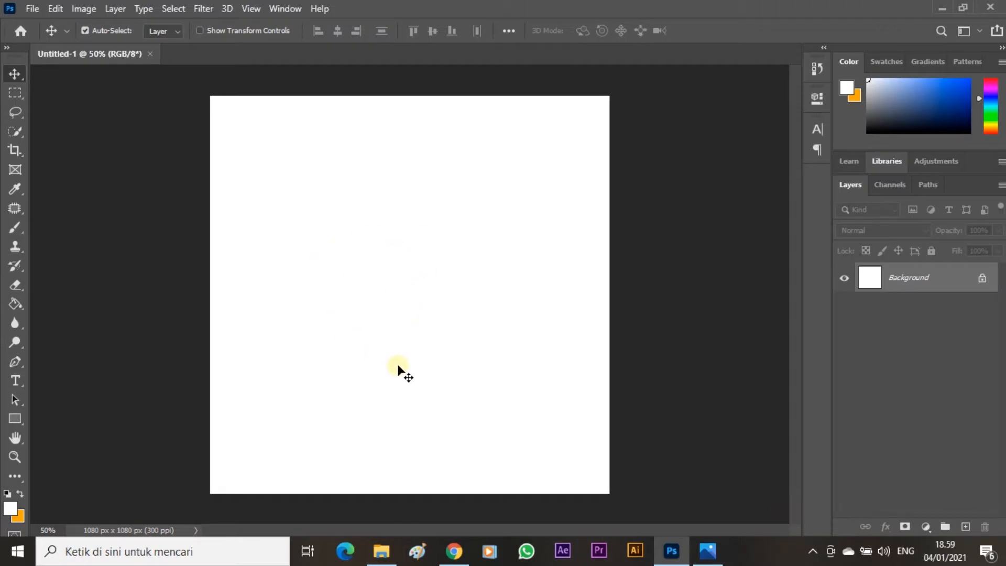
Open the Warna Pastel colour palette image from the Mentahan Photoshop folder, checking the reference poster for the background colour.
click(32, 9)
click(41, 33)
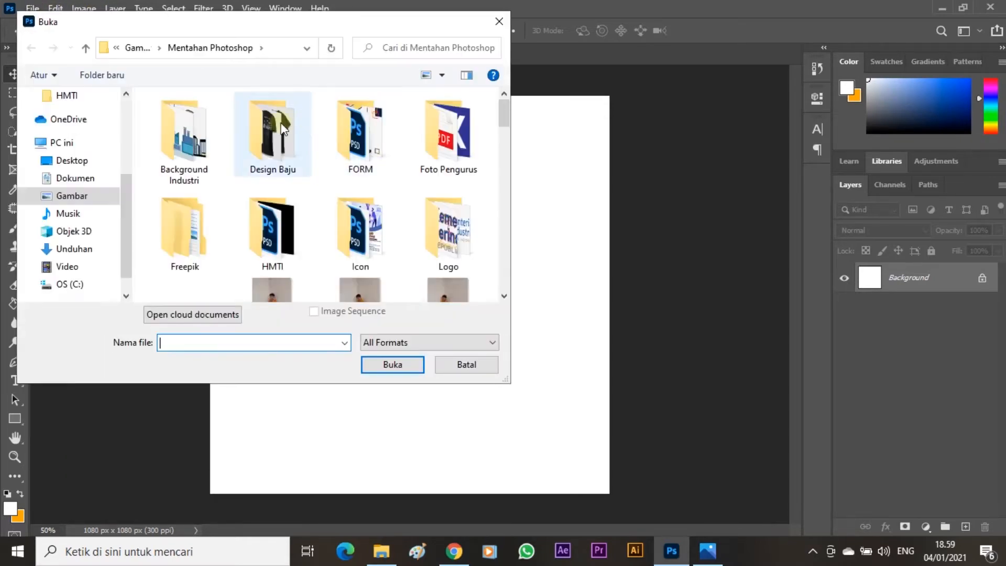
scroll(281, 189, down, 10)
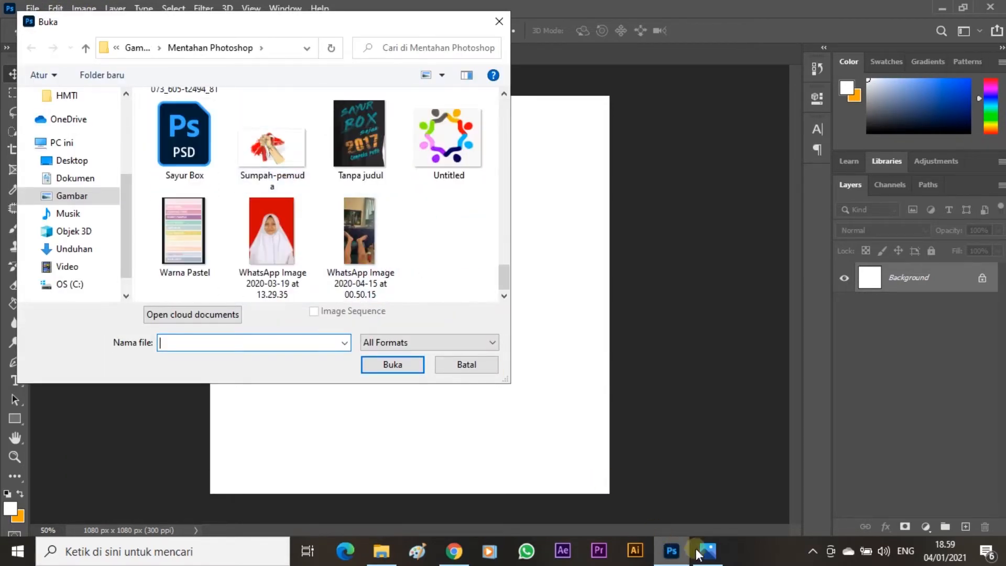
click(707, 551)
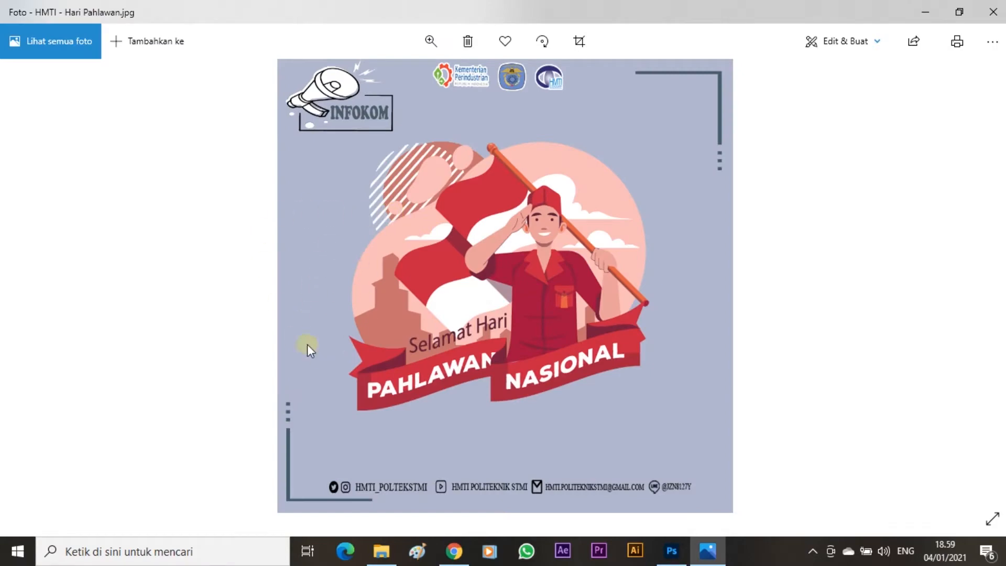
click(671, 551)
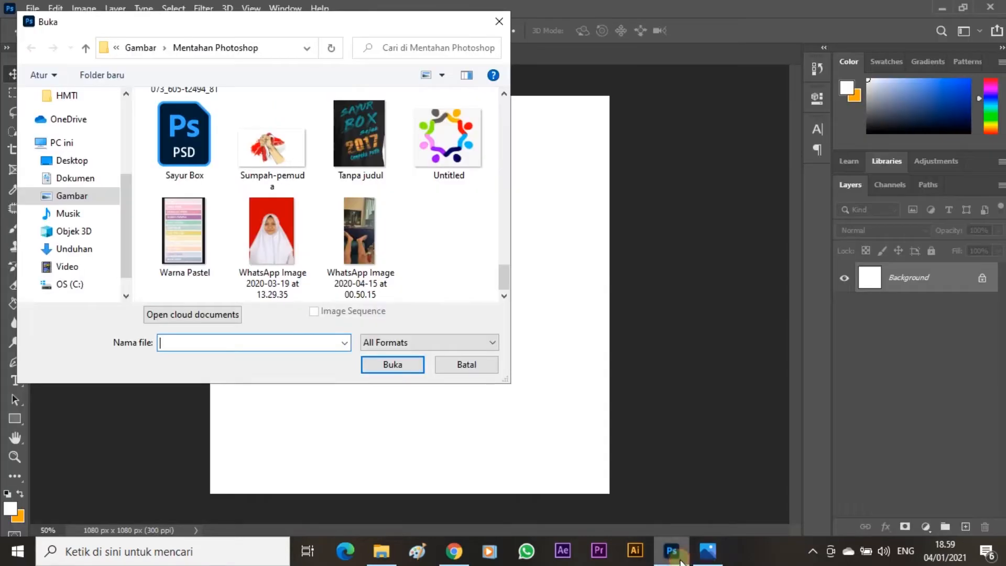
click(672, 553)
click(672, 560)
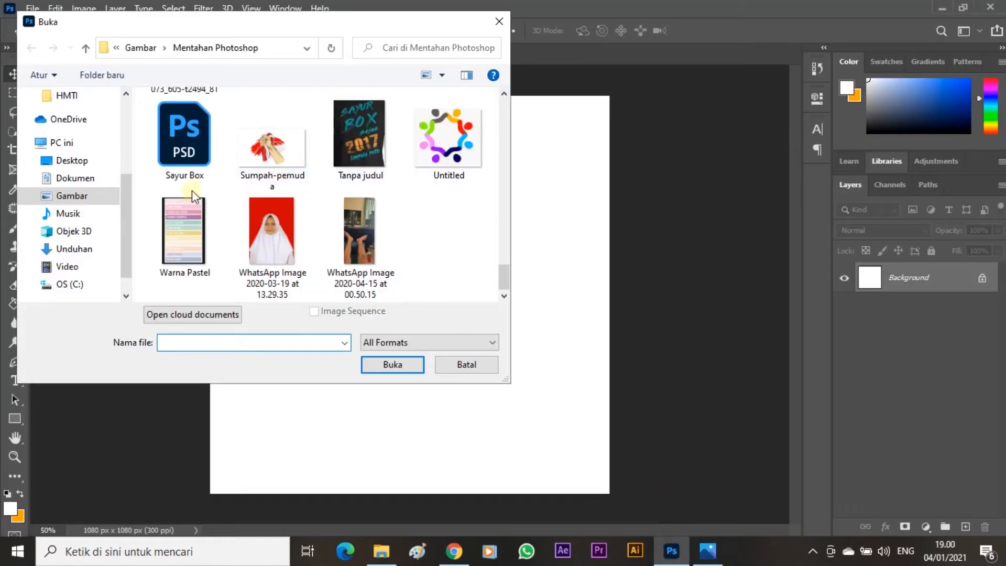
click(181, 247)
click(409, 366)
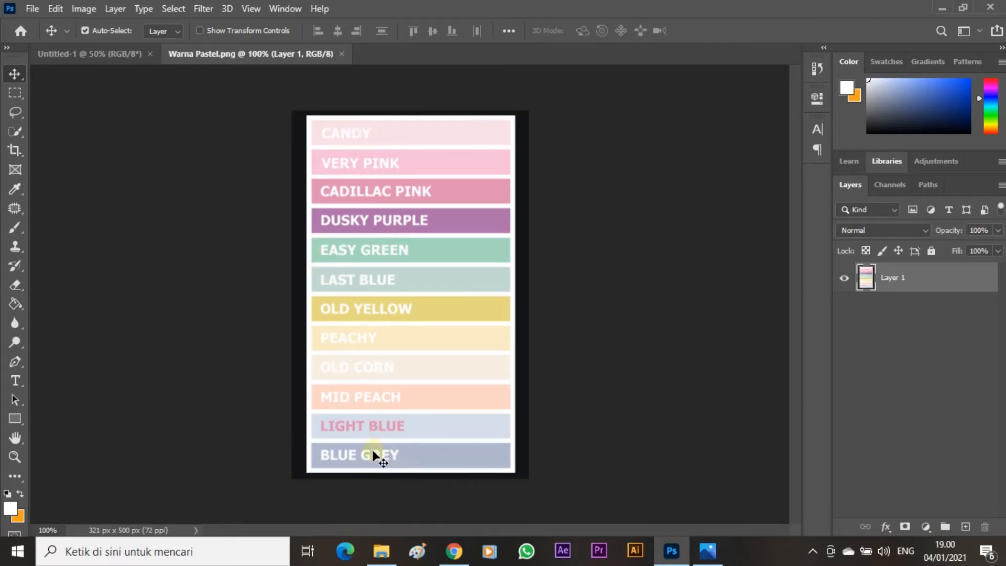
Compare the palette with the reference poster and sample the BLUE GREY swatch as the foreground colour with the Eyedropper.
click(708, 549)
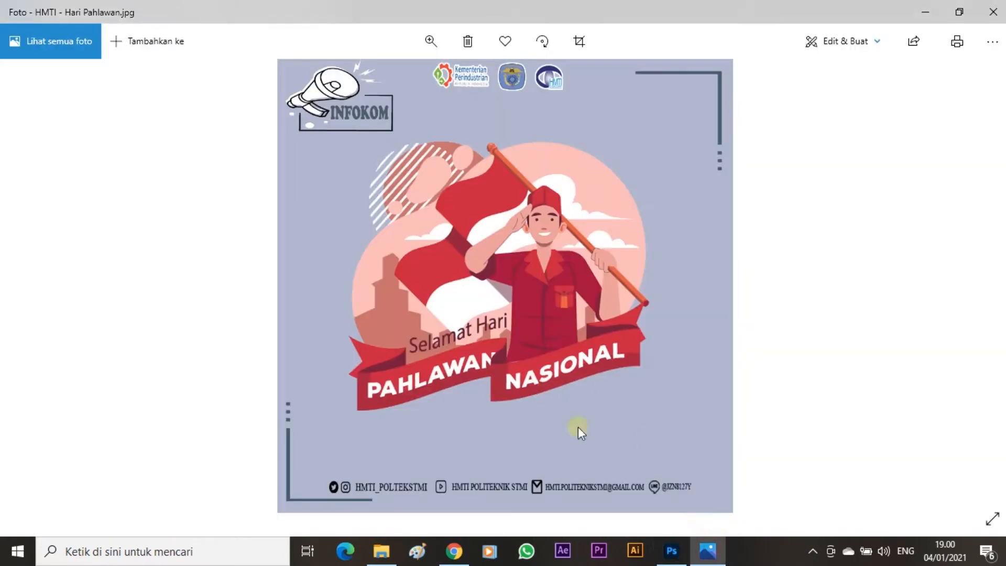
click(679, 559)
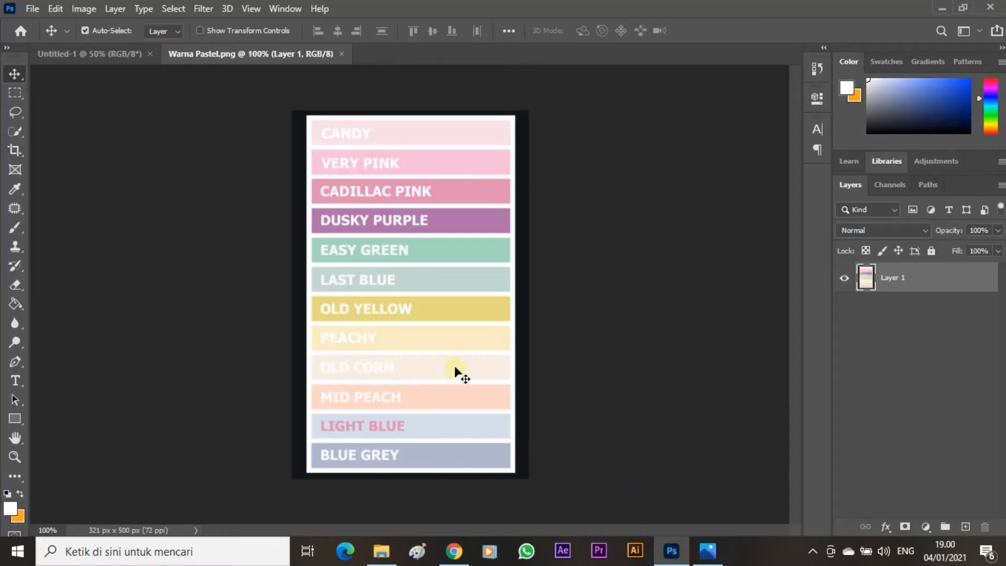
key(i)
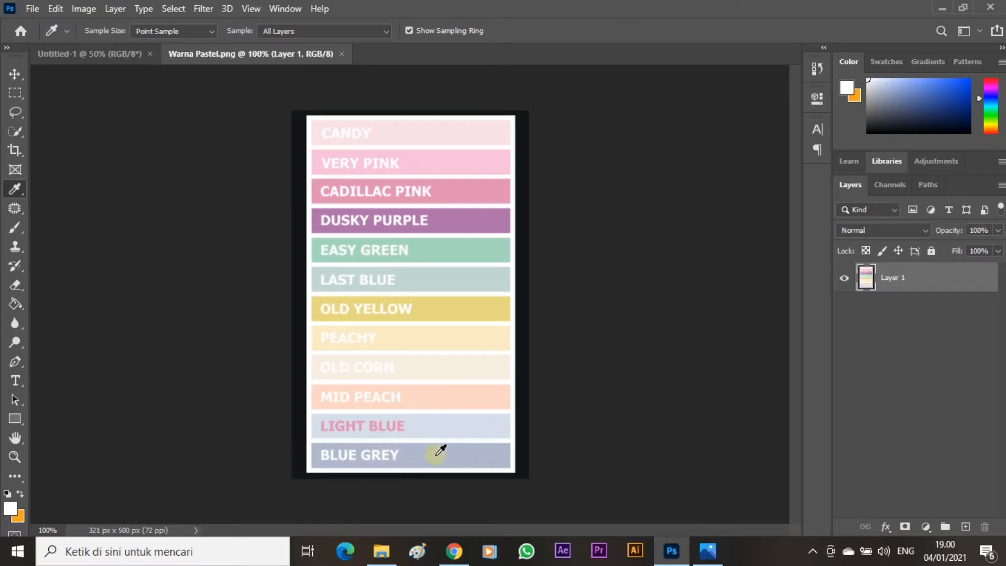
click(437, 454)
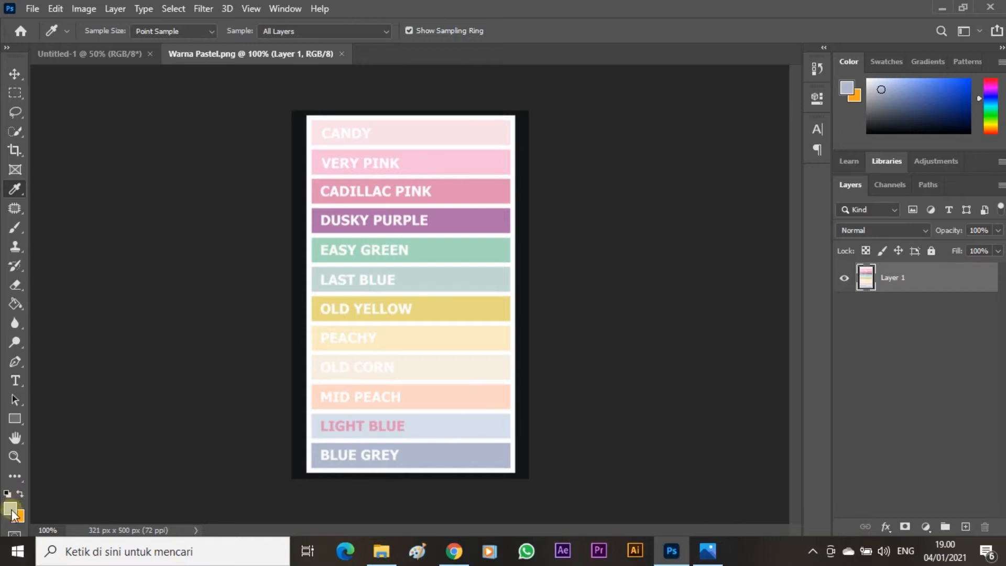
click(450, 417)
click(454, 418)
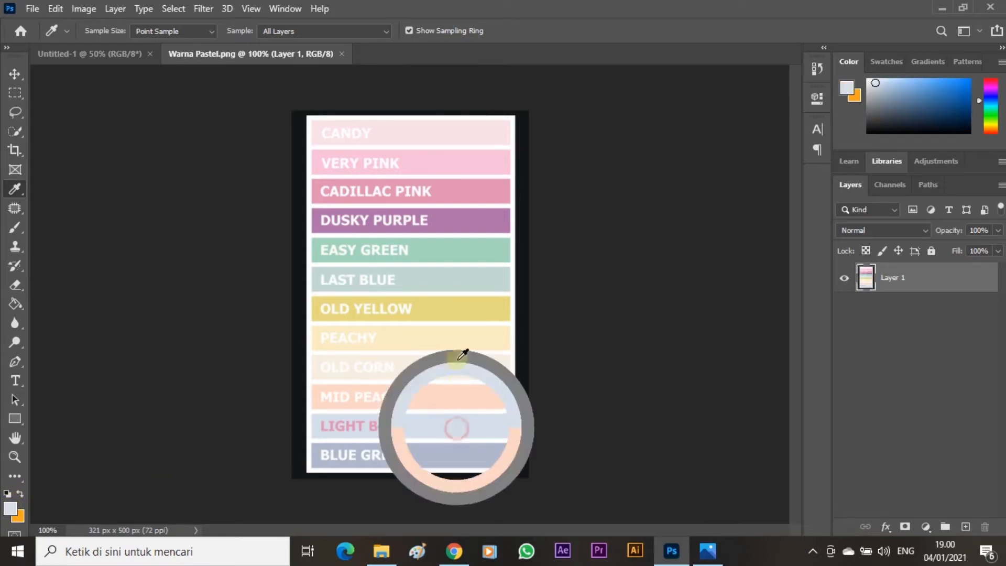
click(454, 193)
click(456, 419)
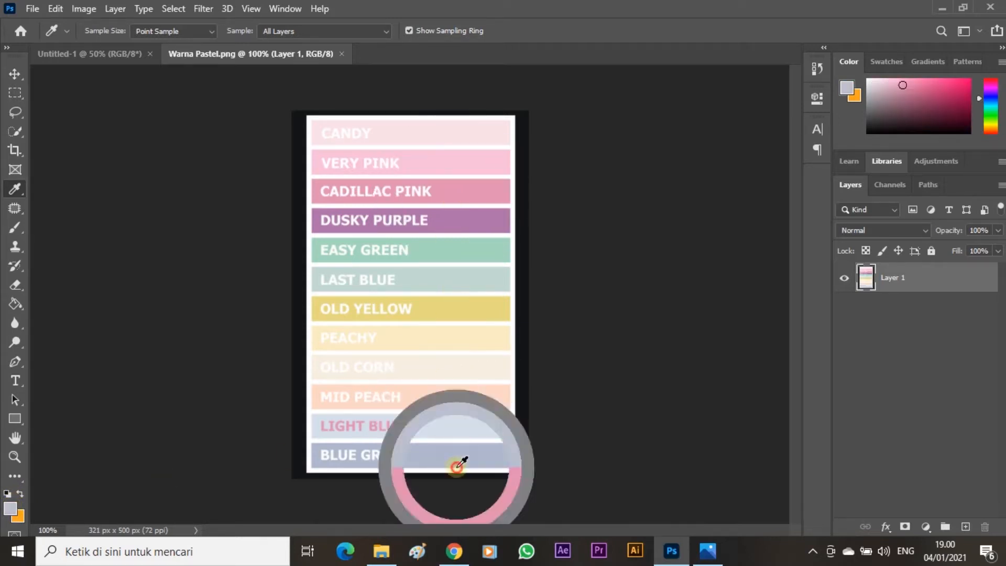
mouse_move(463, 454)
mouse_down()
mouse_move(467, 414)
mouse_move(467, 447)
mouse_up()
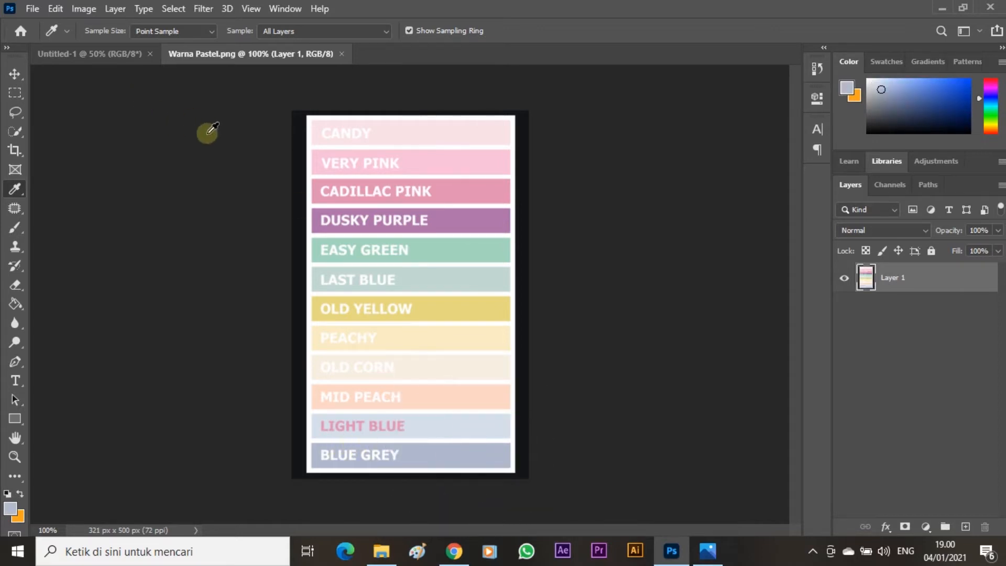
Fill the Background layer of Untitled-1 with the sampled blue grey using the Paint Bucket tool.
click(90, 52)
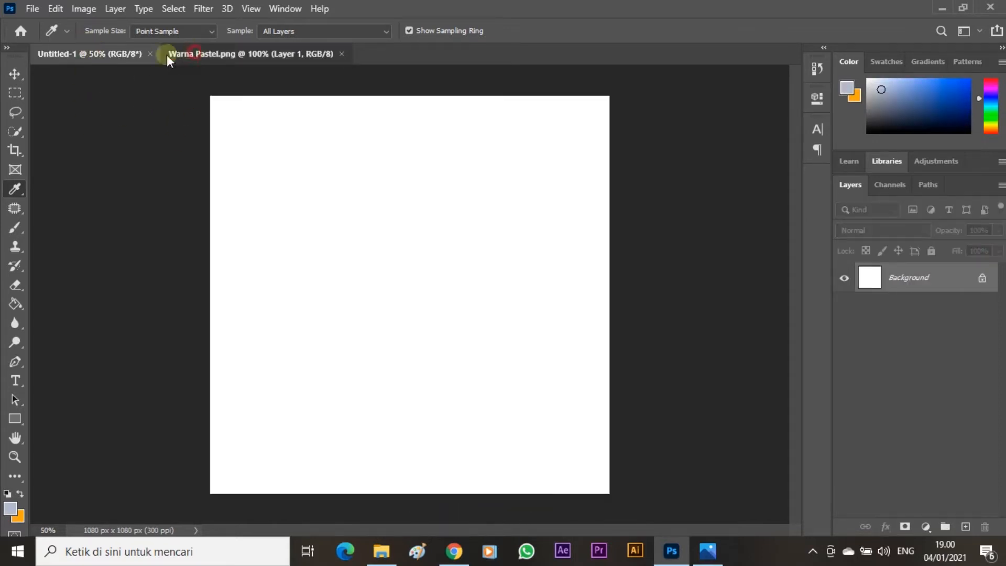
click(168, 54)
click(97, 54)
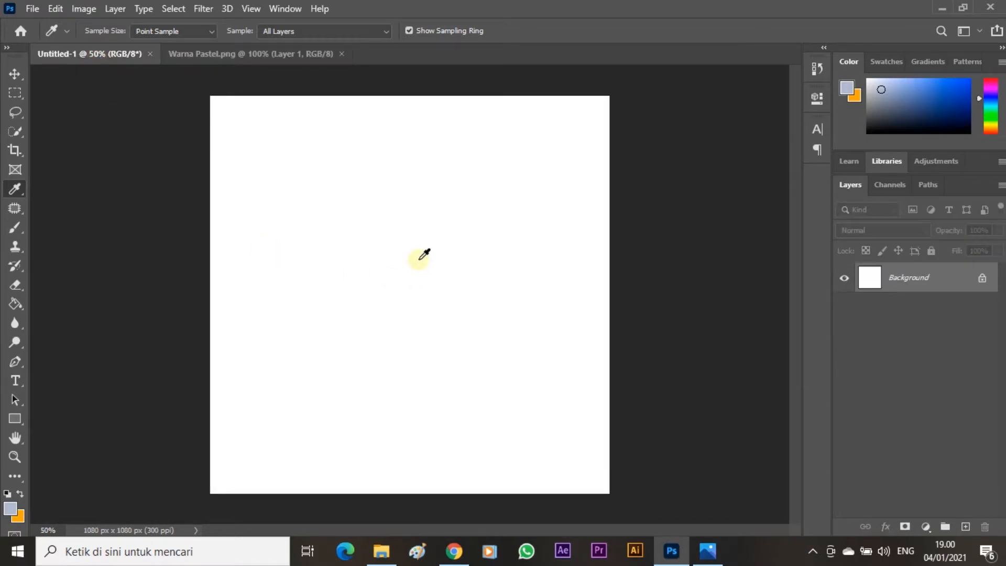
key(g)
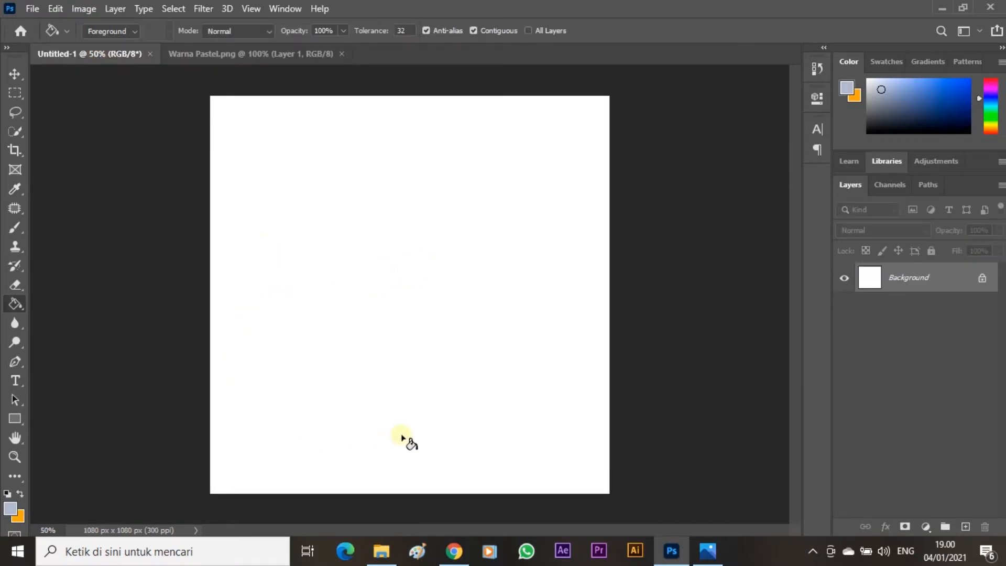
click(476, 330)
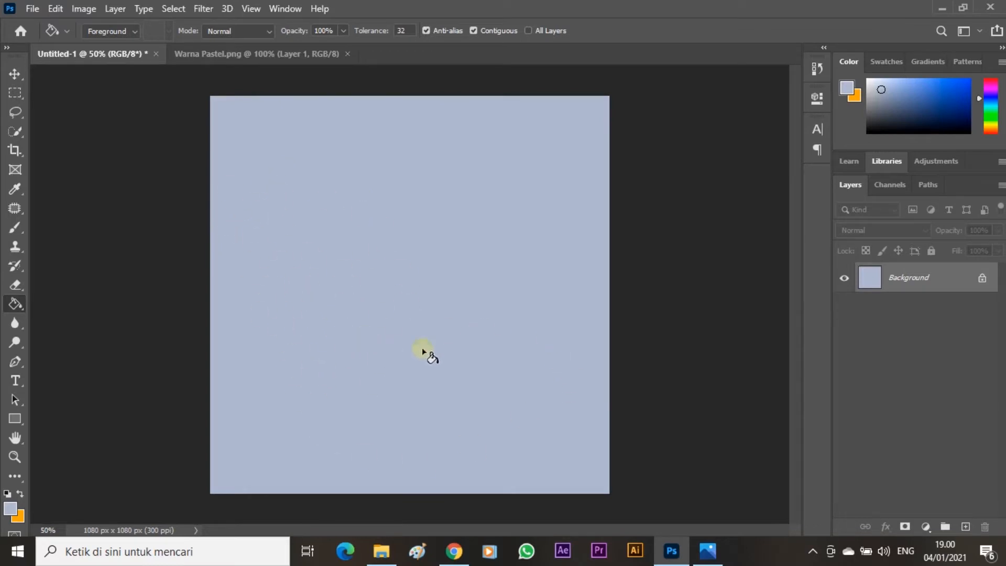
scroll(368, 275, down, 3)
scroll(368, 276, up, 3)
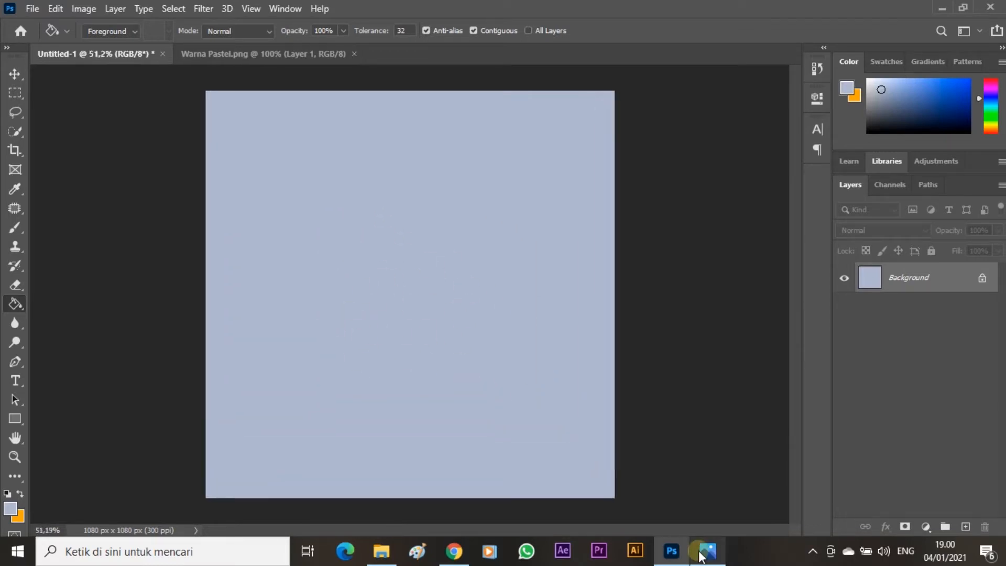
Examine the corner frame lines on the reference poster in Photos and activate the Rectangle tool in Photoshop.
click(703, 553)
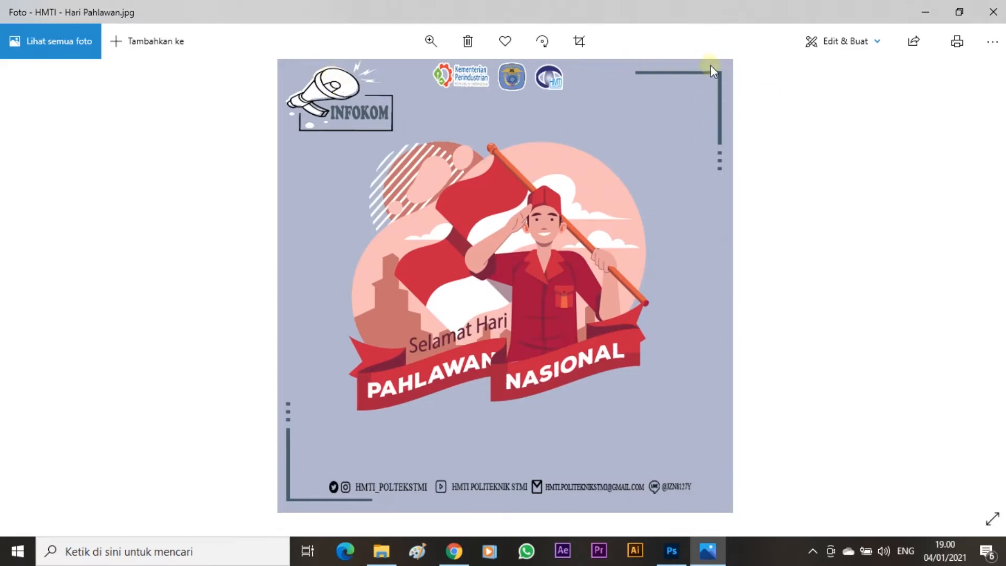
click(671, 550)
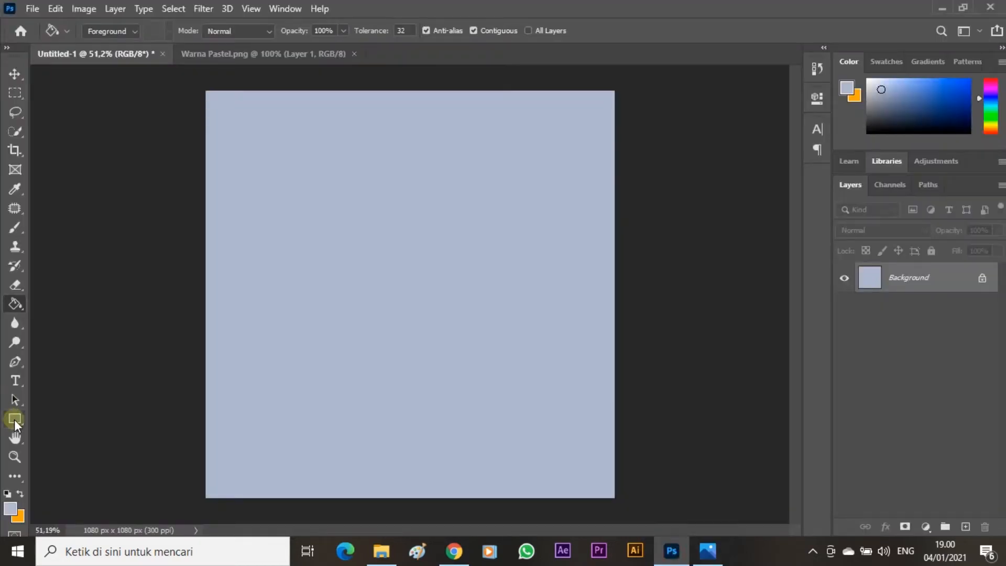
click(14, 419)
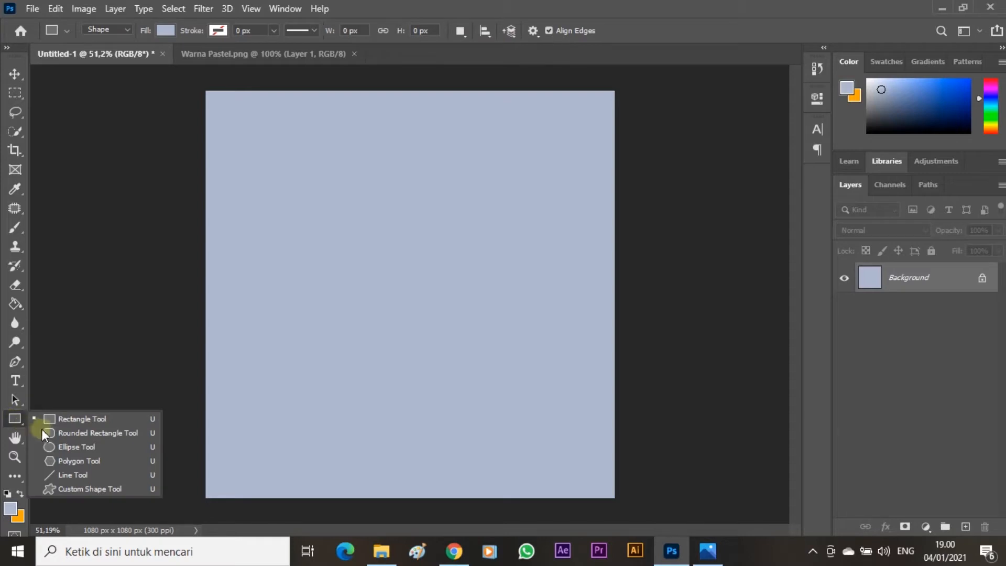
click(78, 418)
click(15, 418)
click(79, 419)
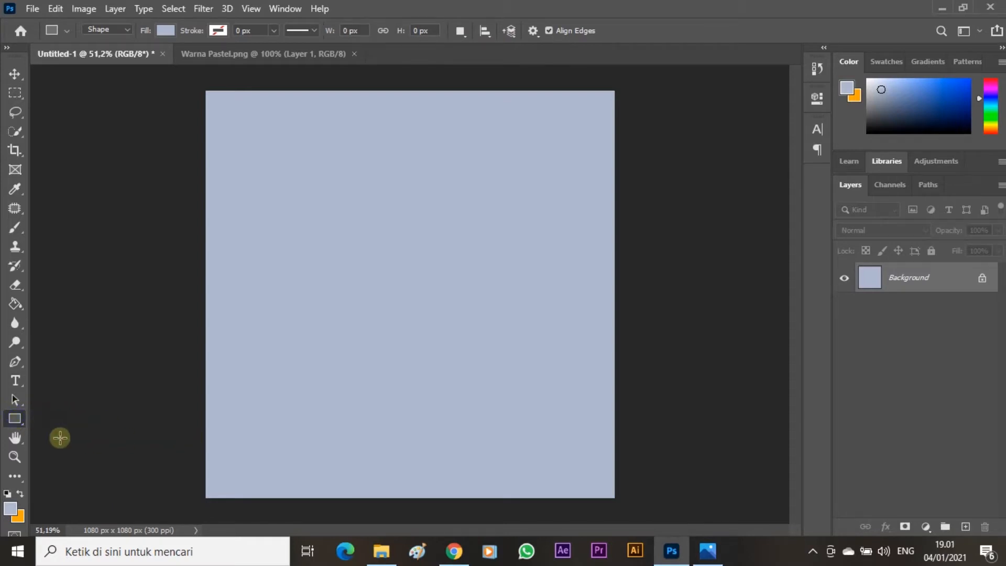
click(14, 418)
click(93, 423)
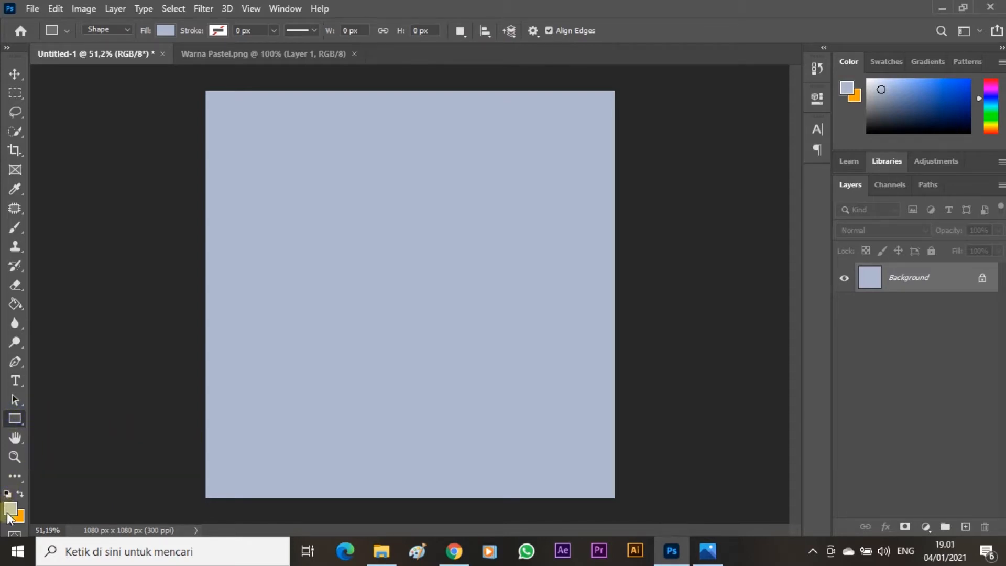
Set the foreground colour to the darker grey 777c88 for the rectangle shape.
click(9, 512)
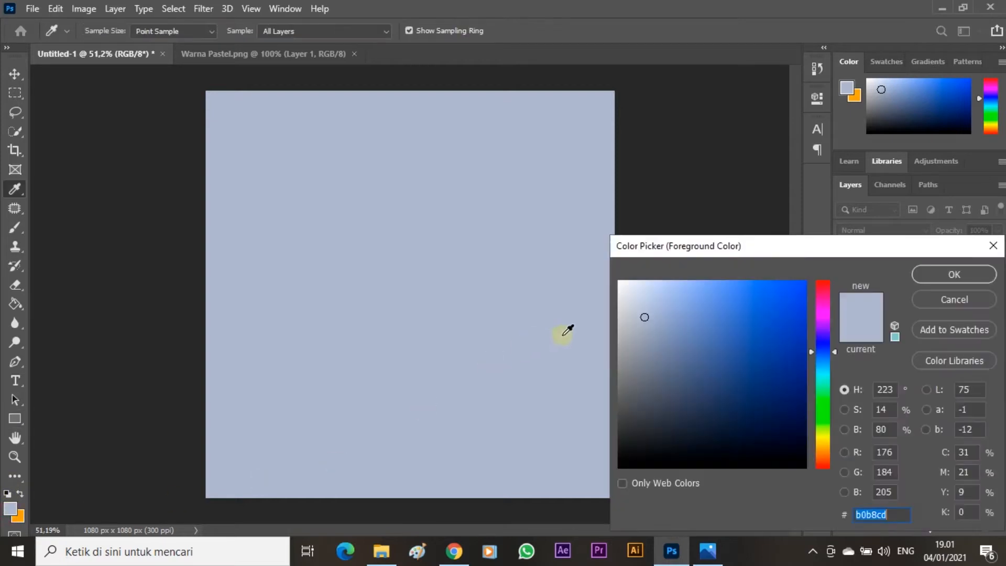
click(648, 350)
drag(639, 358, 641, 368)
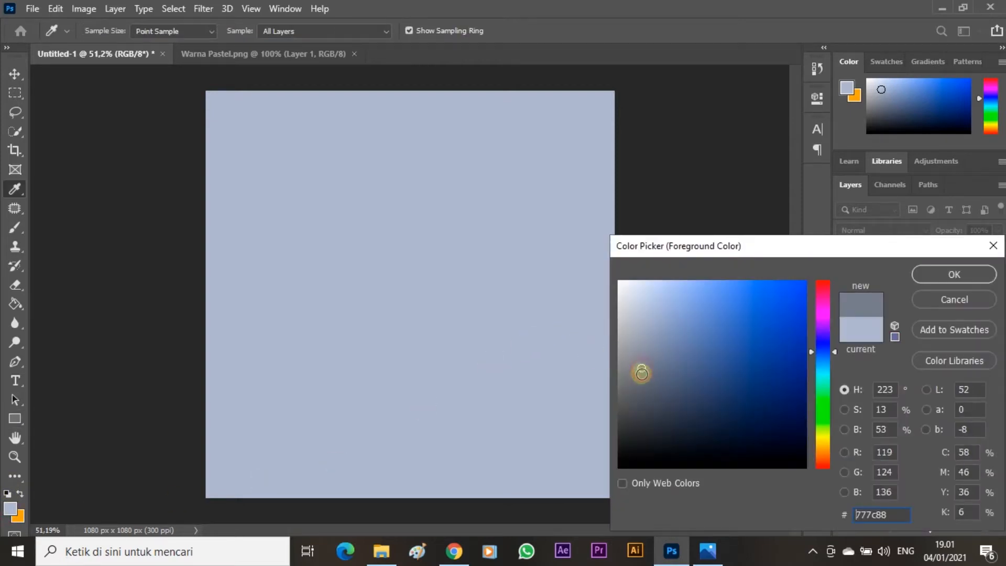
click(953, 274)
key(u)
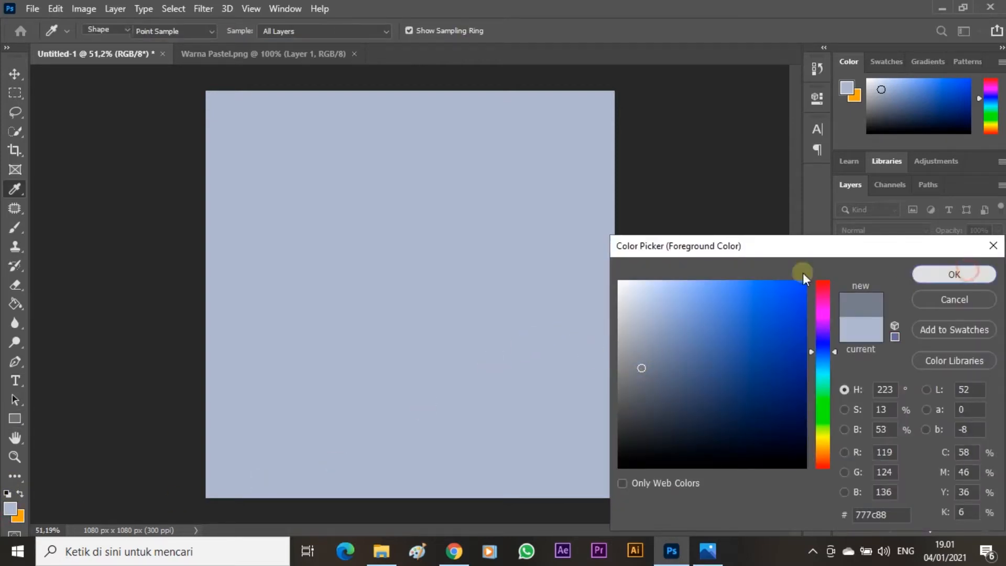
Draw a thin vertical rectangle about 10 px wide and 243 px high near the canvas's lower-left corner.
scroll(218, 432, up, 5)
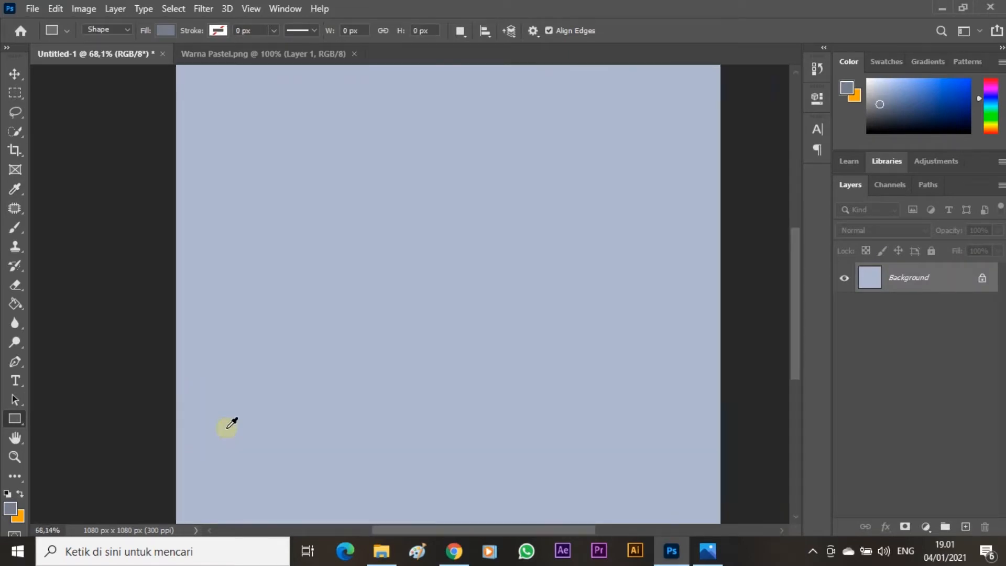
scroll(228, 428, down, 7)
scroll(226, 428, up, 2)
drag(221, 380, 224, 471)
scroll(223, 470, up, 3)
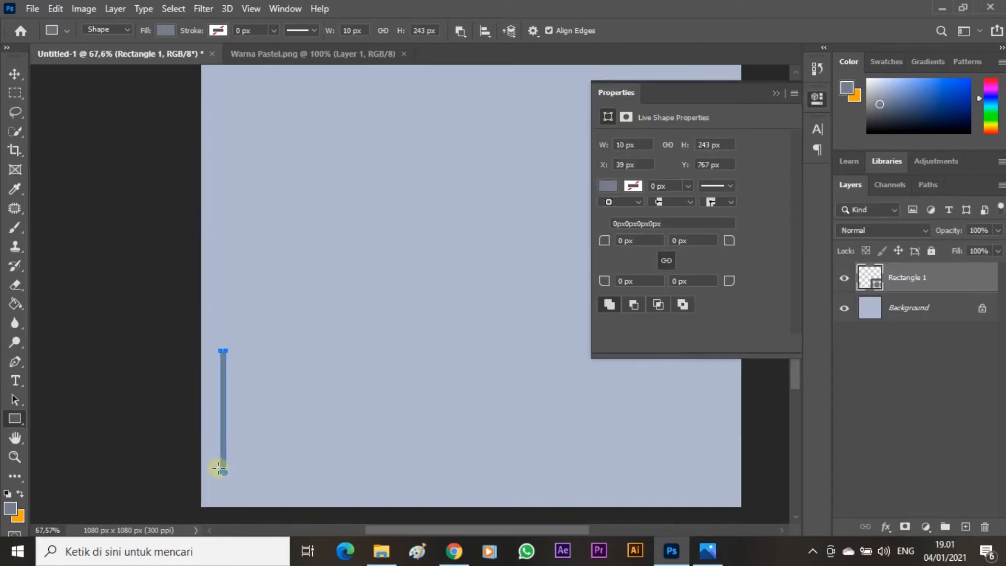
Collapse the shape's properties and duplicate the Rectangle 1 layer, toggling the copy's visibility to check it.
scroll(218, 466, down, 3)
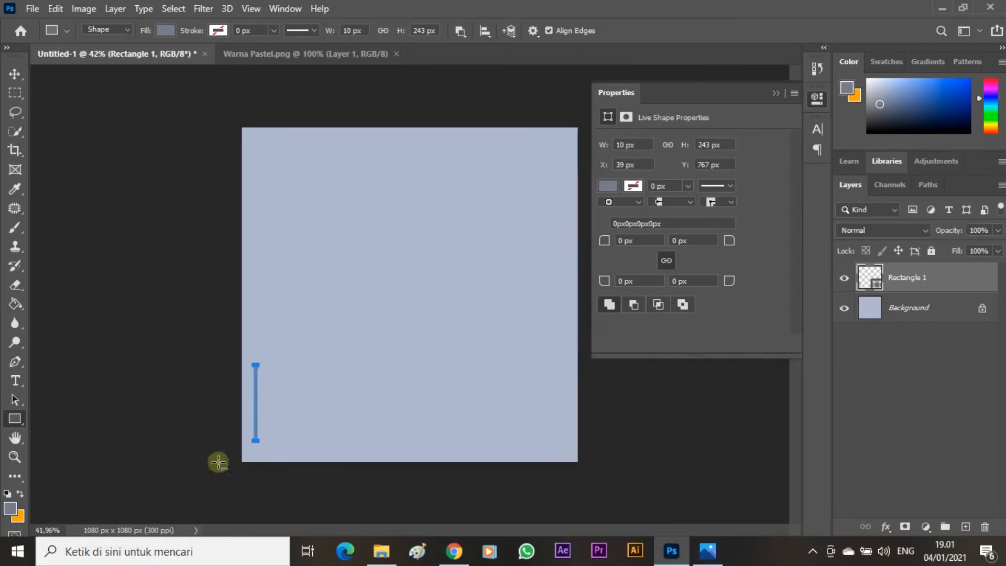
scroll(219, 464, up, 3)
click(776, 93)
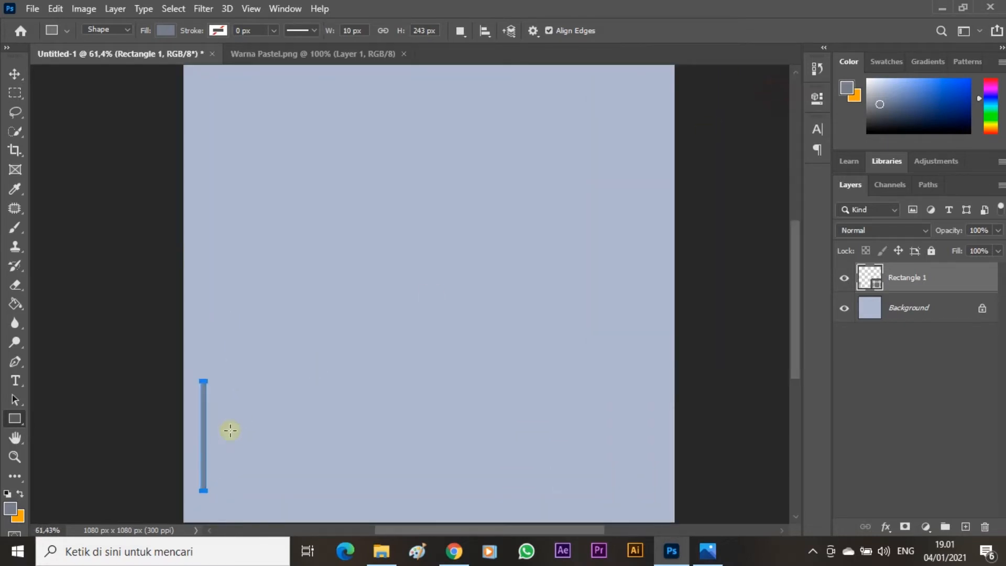
scroll(253, 427, up, 1)
scroll(254, 427, down, 1)
scroll(229, 418, up, 1)
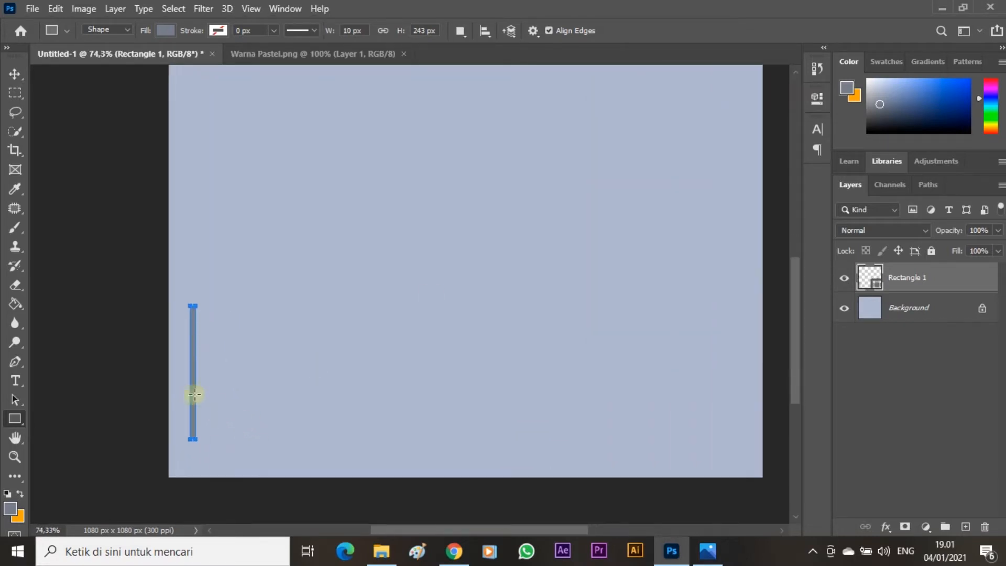
scroll(192, 370, up, 2)
scroll(193, 369, down, 2)
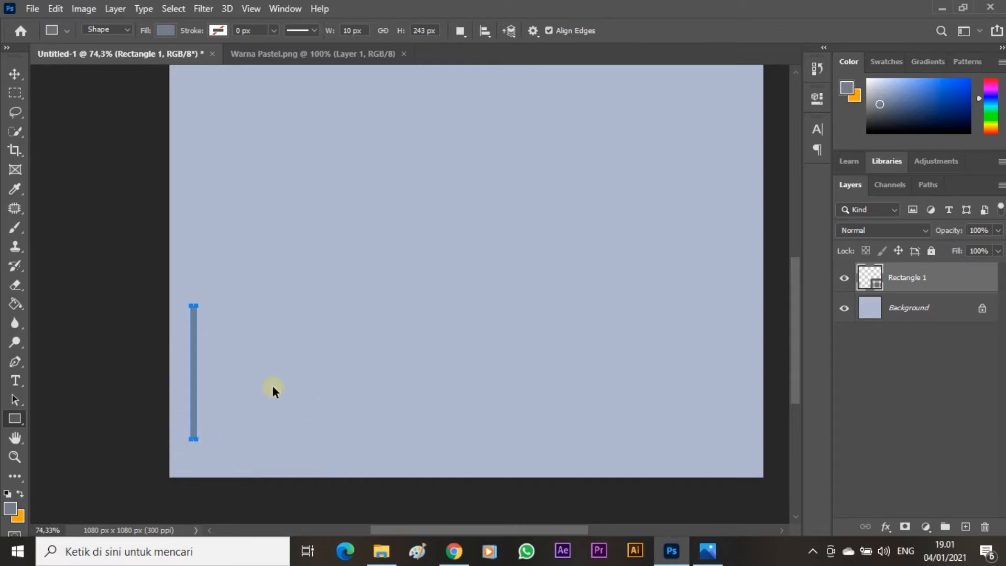
key(ctrl+j)
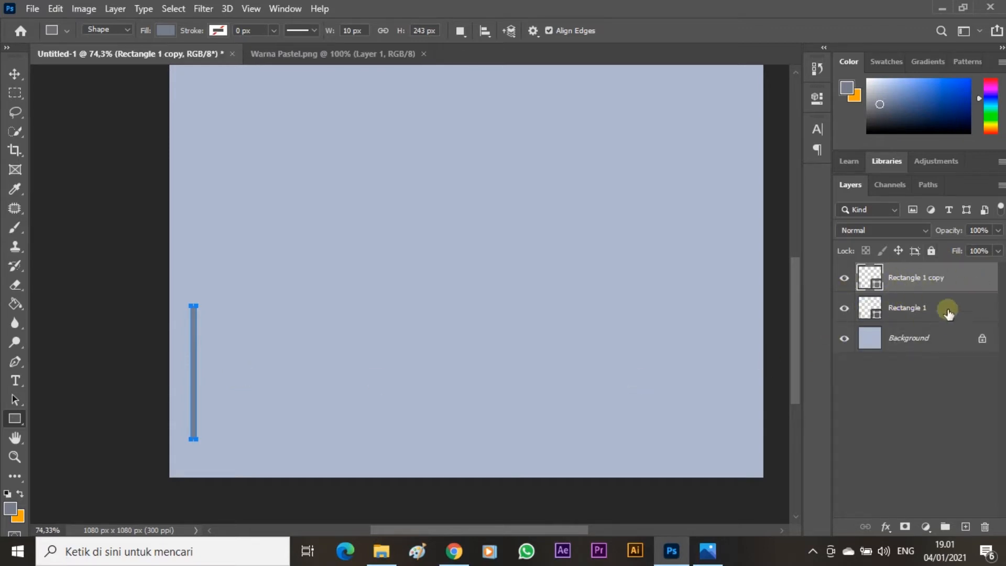
click(843, 278)
click(843, 278)
Rotate the rectangle copy 90° clockwise and align it with the vertical line's lower end to form an L-shaped corner.
key(ctrl+t)
right_click(193, 397)
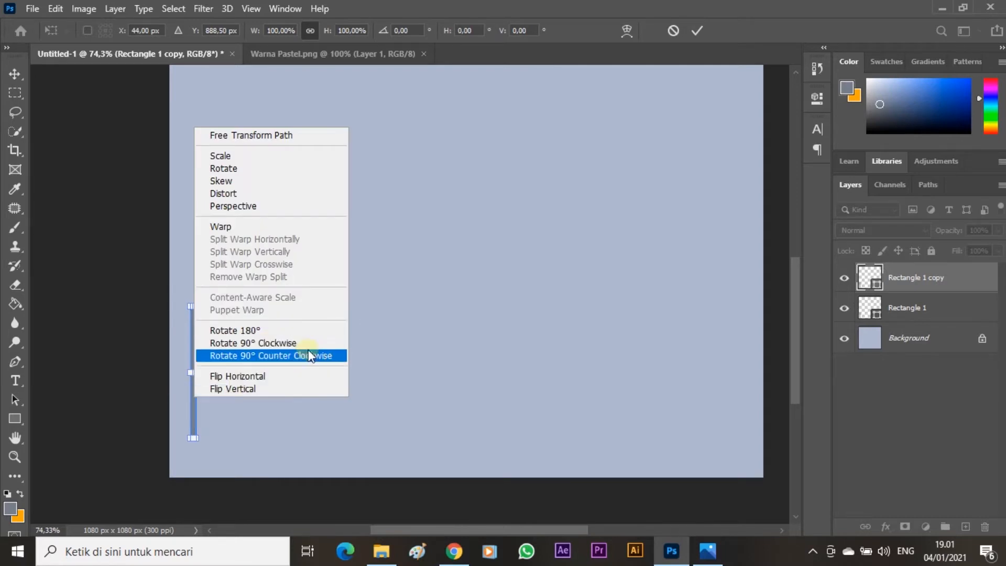
click(272, 343)
drag(222, 374, 282, 435)
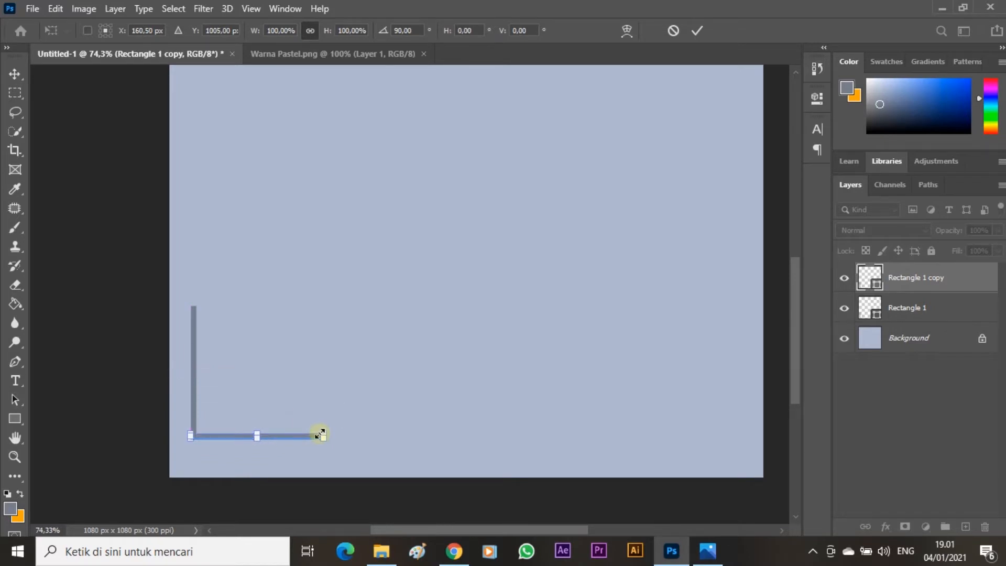
key(Return)
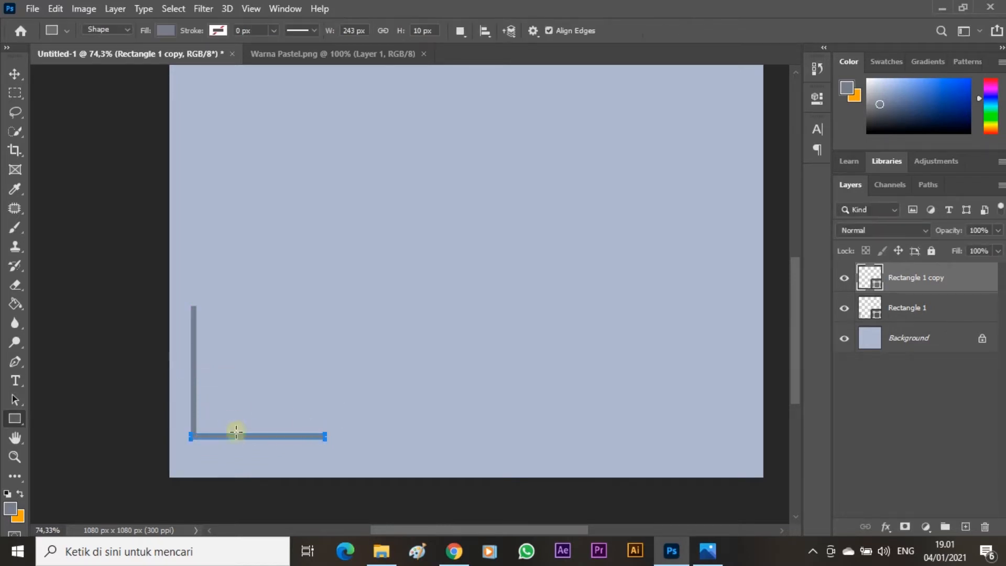
click(937, 311)
click(935, 280)
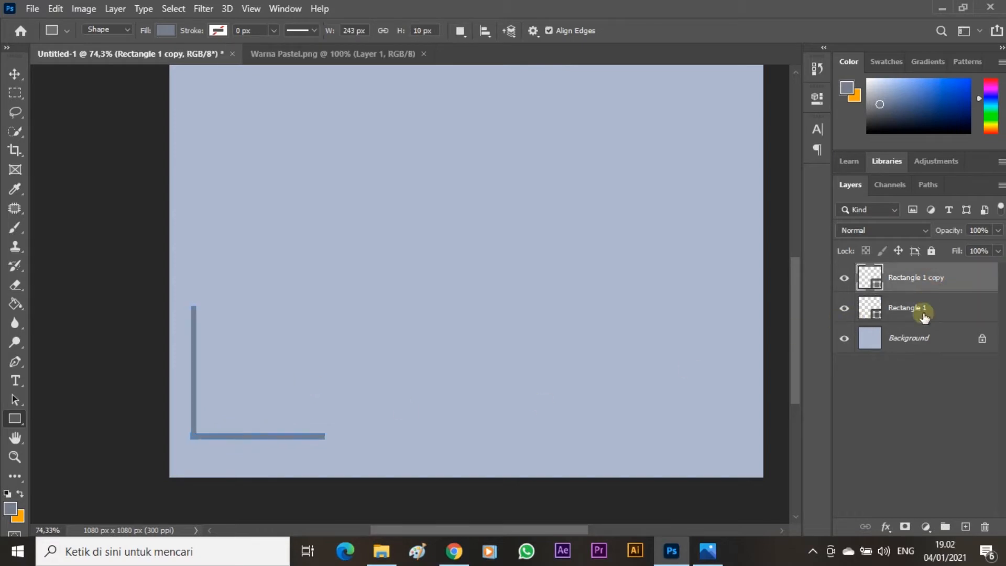
click(921, 340)
scroll(343, 362, down, 5)
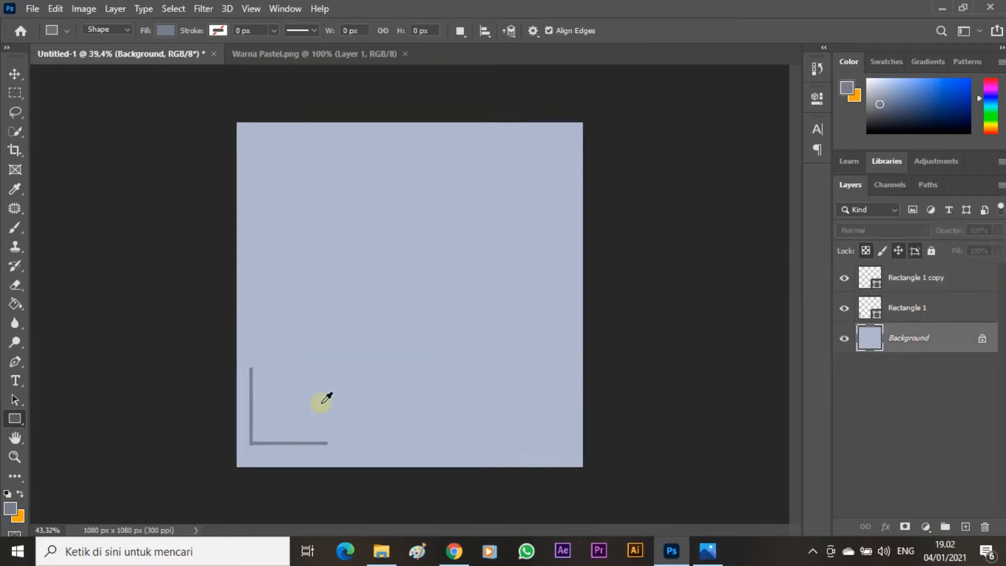
scroll(327, 397, up, 4)
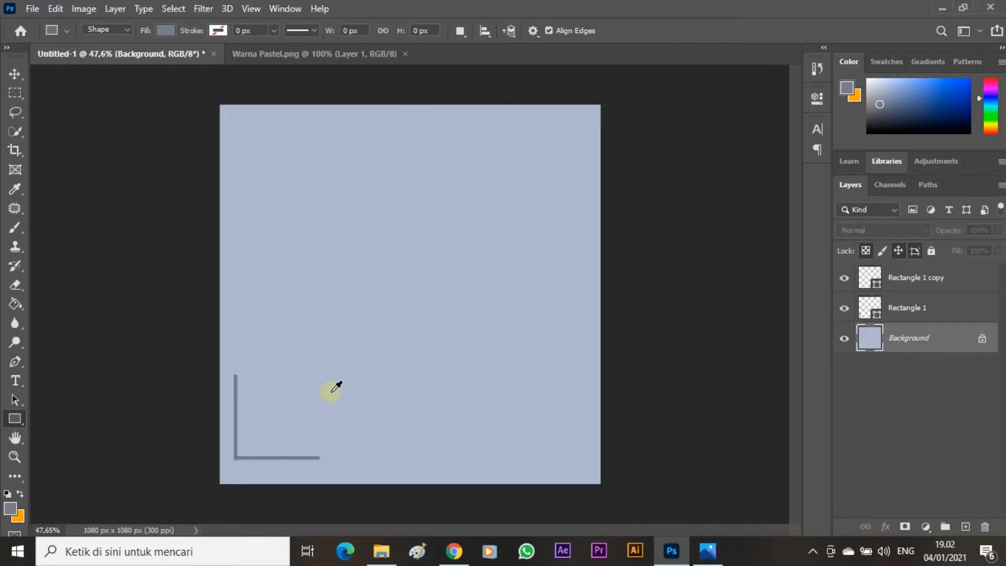
scroll(373, 335, up, 1)
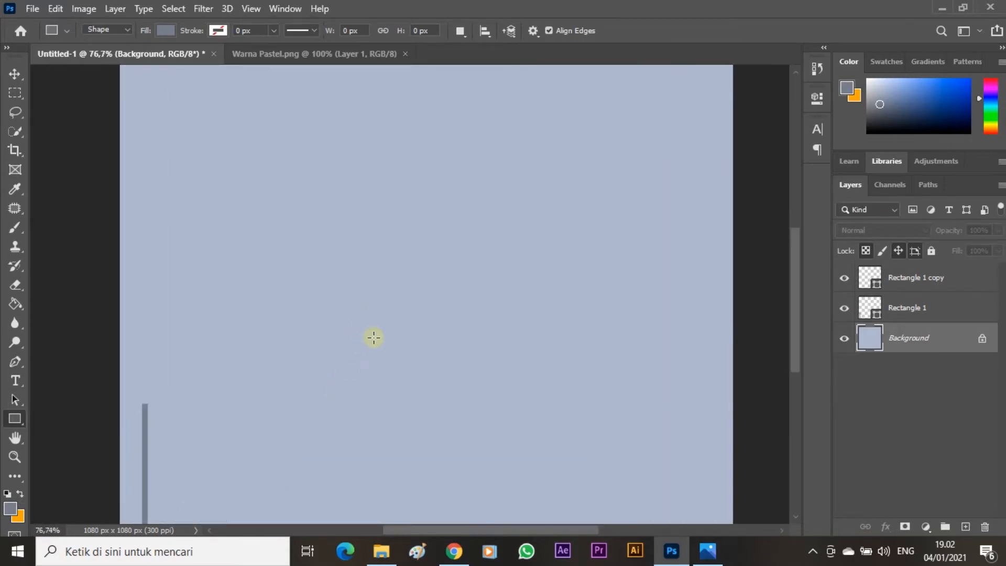
drag(797, 293, 799, 321)
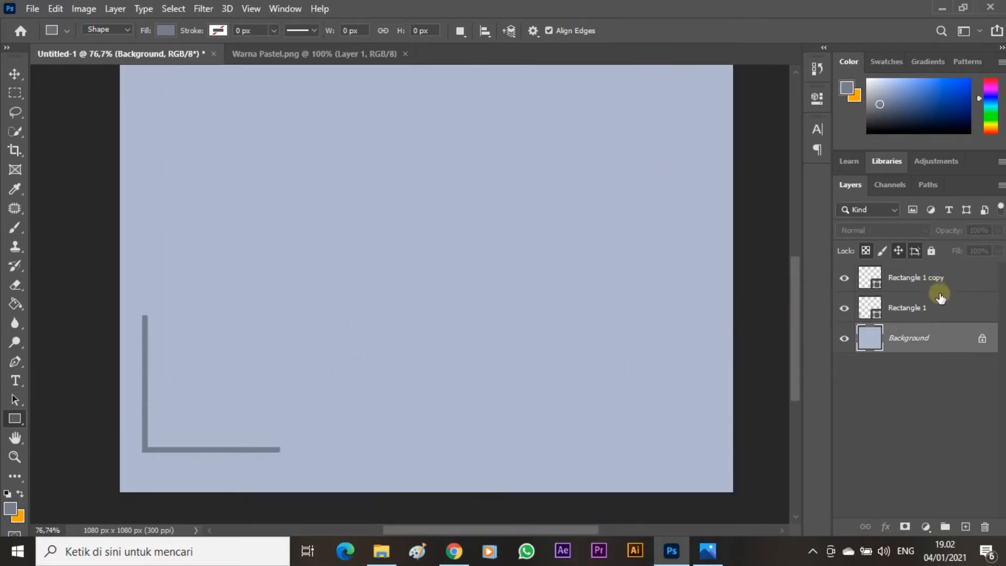
Free-transform Rectangle 1 and Rectangle 1 copy together, moving them closer to the canvas's lower-left corner and scaling them to about 105.9%.
click(938, 277)
click(921, 310)
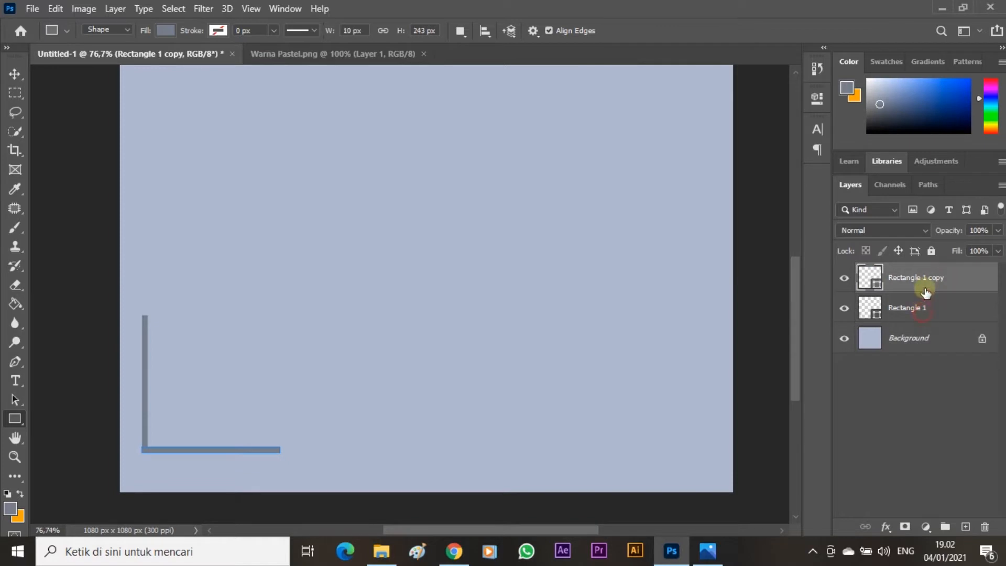
click(921, 279)
click(926, 308)
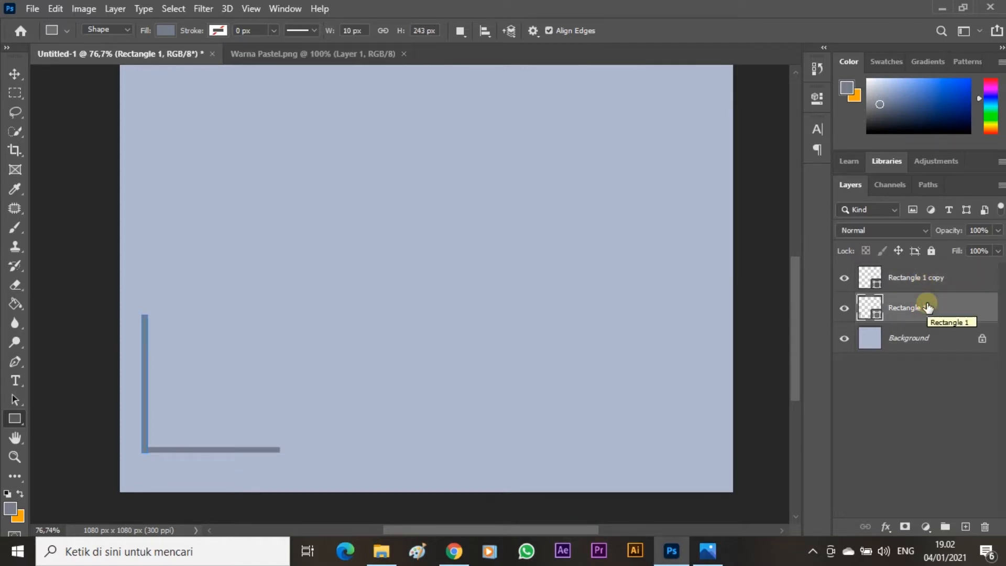
shift+click(926, 280)
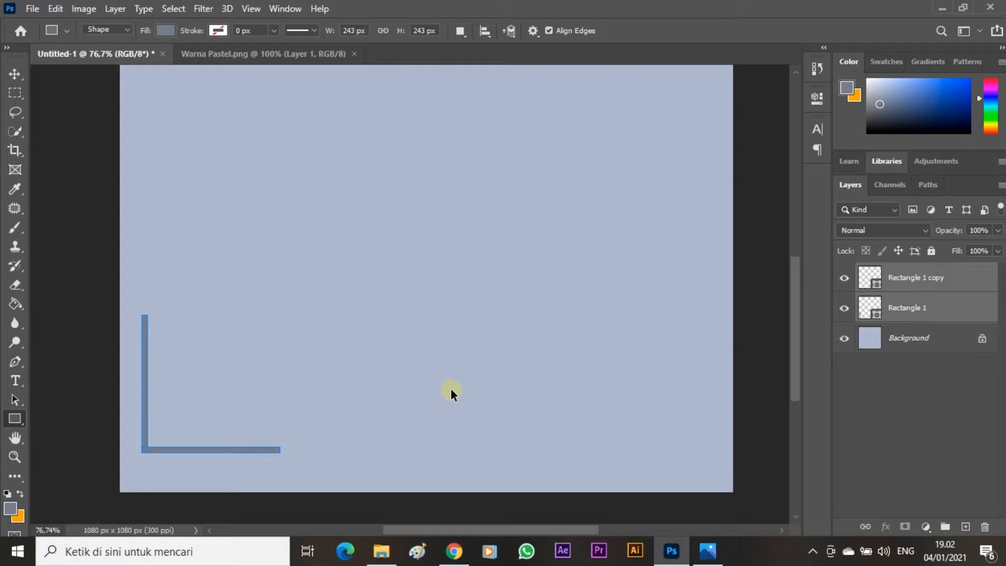
key(ctrl+t)
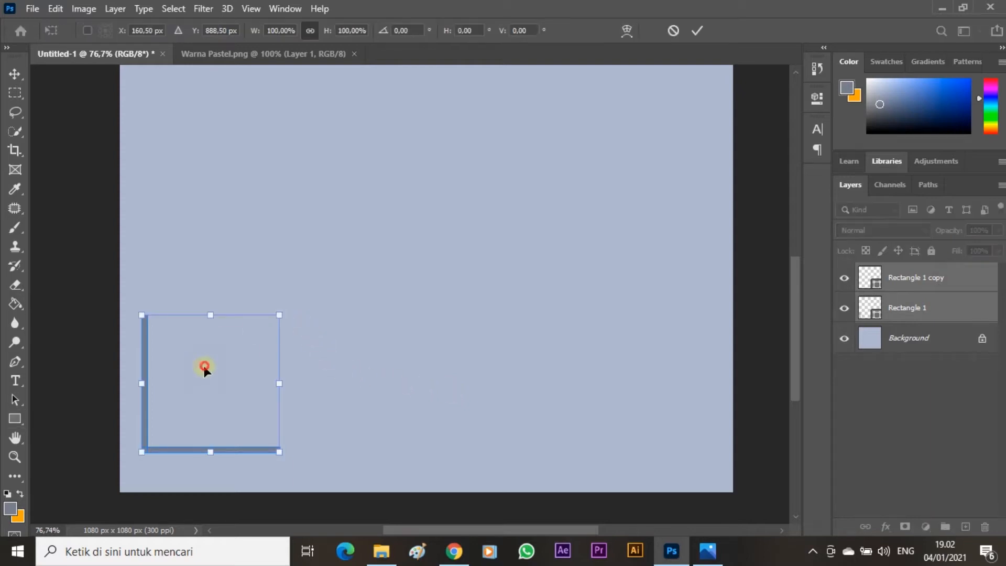
drag(202, 367, 200, 393)
drag(269, 402, 278, 405)
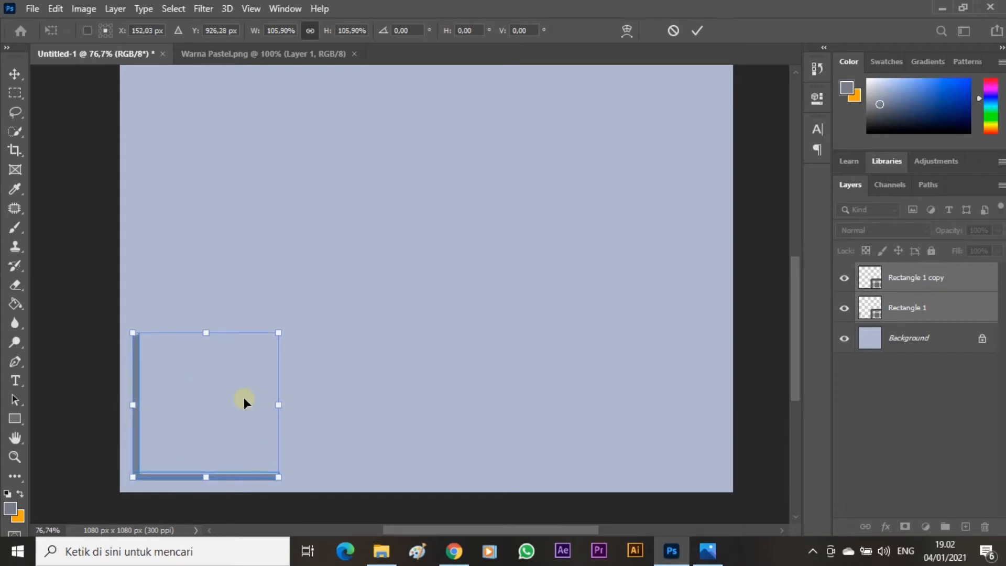
key(Return)
ctrl+click(212, 387)
scroll(384, 411, down, 5)
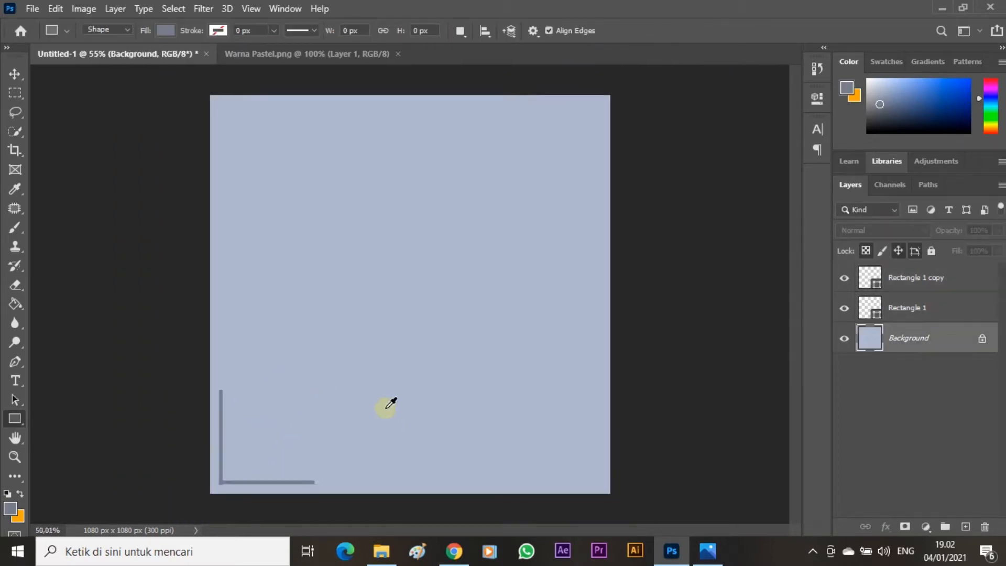
scroll(385, 415, up, 2)
scroll(387, 413, down, 2)
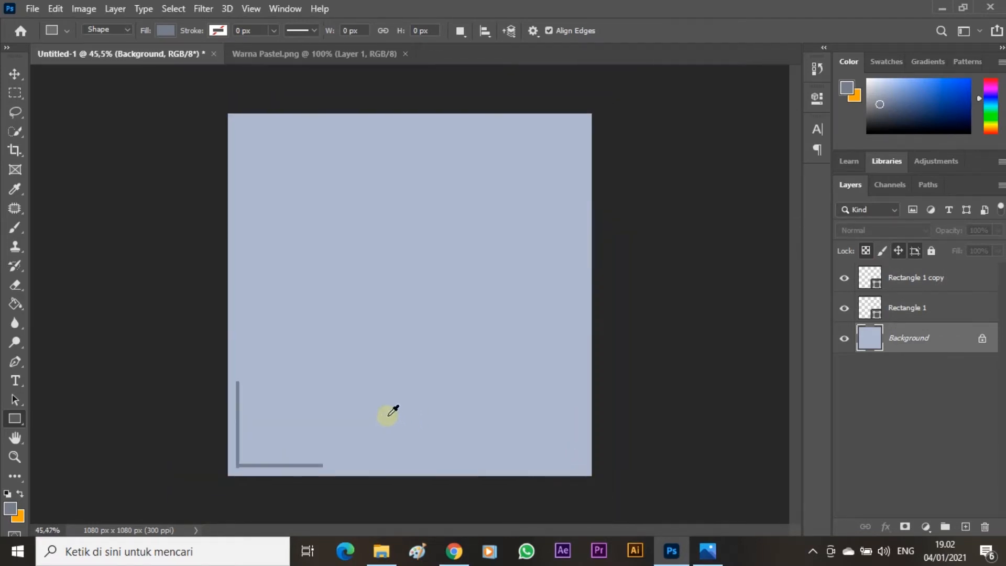
scroll(561, 109, up, 1)
scroll(613, 135, down, 2)
scroll(600, 127, up, 2)
scroll(618, 119, down, 2)
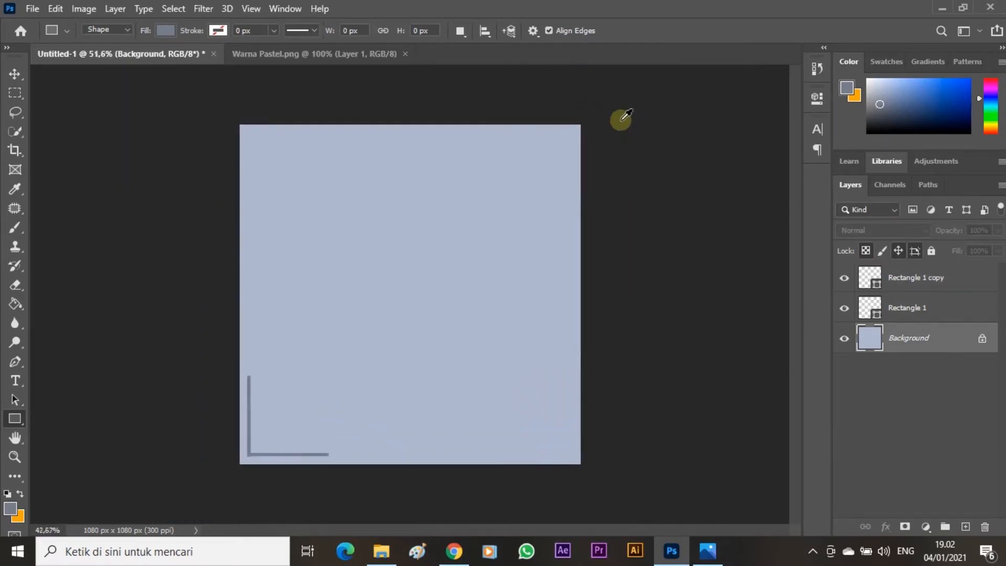
scroll(591, 110, up, 1)
scroll(411, 348, up, 3)
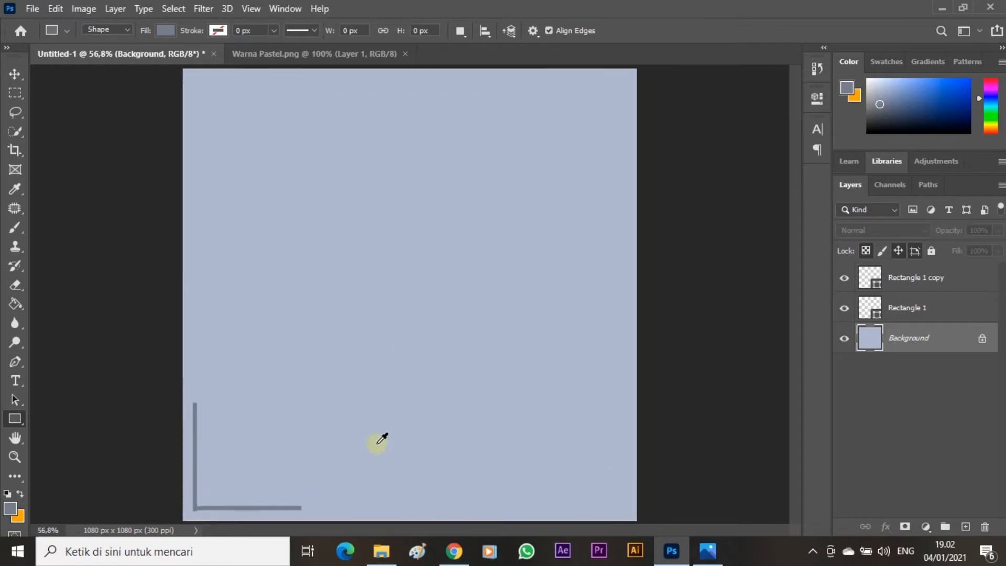
Merge the Rectangle 1 and Rectangle 1 copy layers into one shape layer and check it by toggling its visibility.
click(912, 308)
click(919, 282)
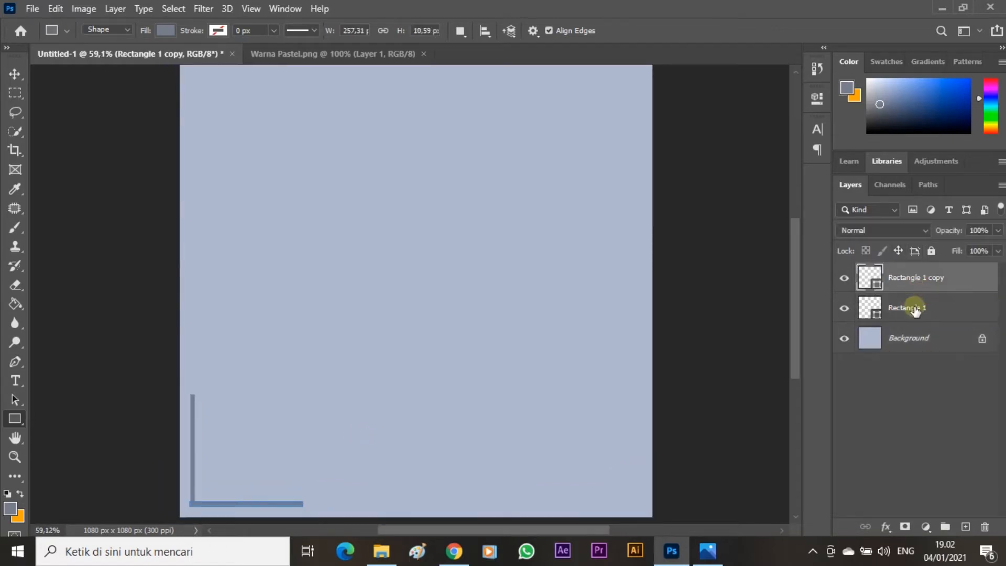
click(917, 299)
click(917, 286)
click(917, 299)
click(920, 286)
click(920, 296)
click(923, 288)
shift+click(923, 304)
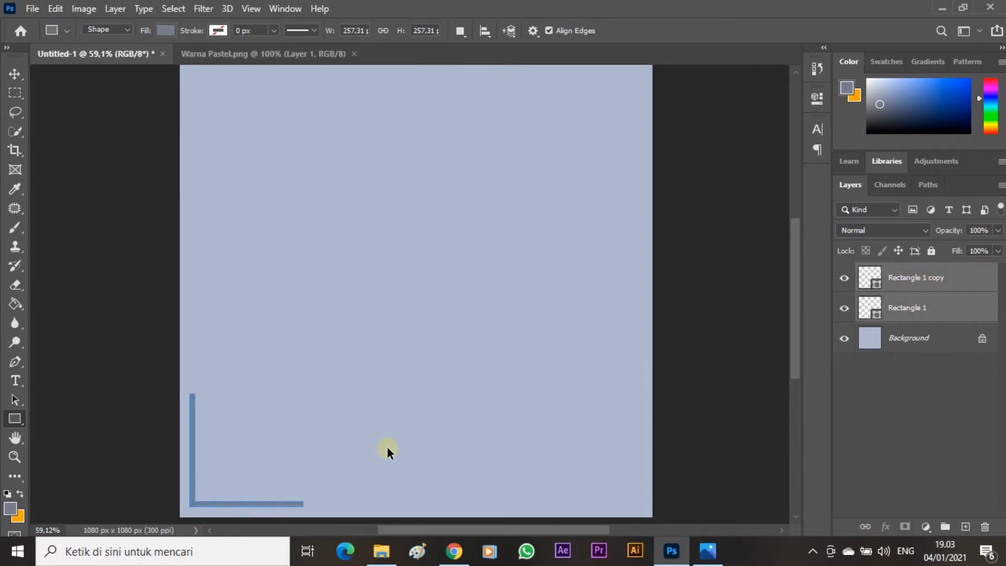
key(ctrl+e)
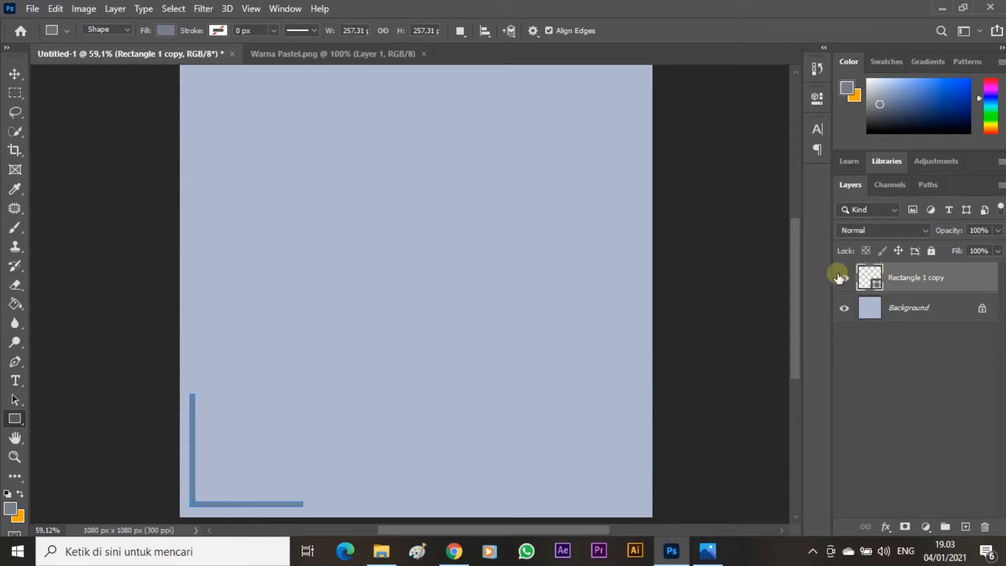
click(845, 278)
click(845, 279)
Duplicate the merged corner shape layer and toggle the duplicate's visibility to check it.
click(909, 303)
click(915, 276)
key(ctrl+j)
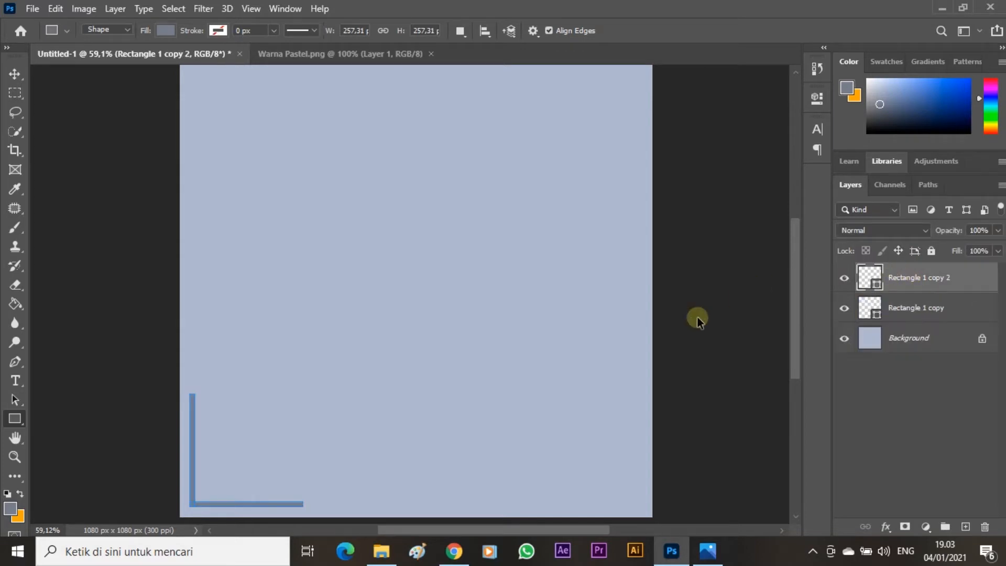
click(844, 278)
click(845, 279)
Move the duplicated corner shape into the canvas's upper-right corner with the Move tool.
key(v)
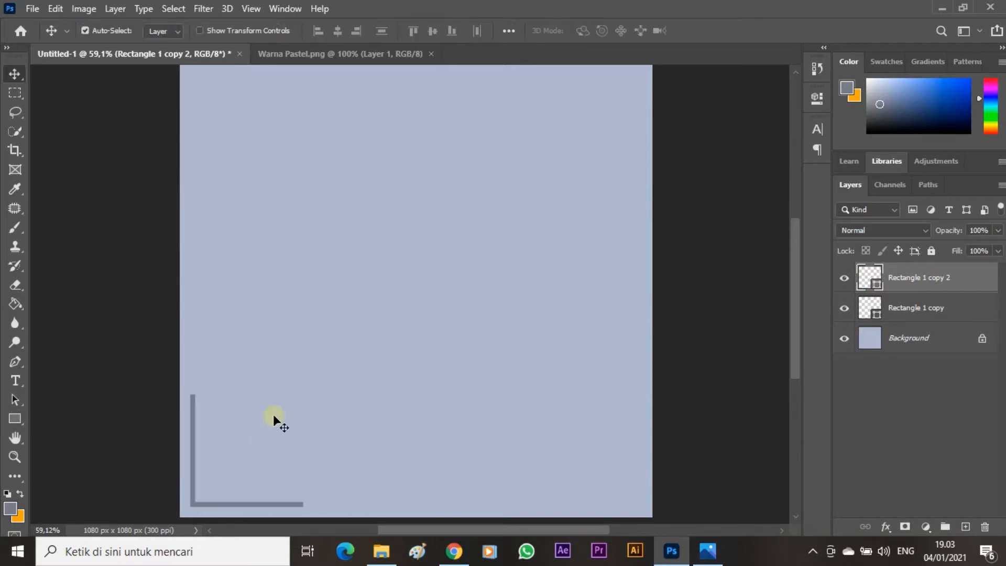
drag(194, 474, 517, 167)
scroll(517, 167, up, 3)
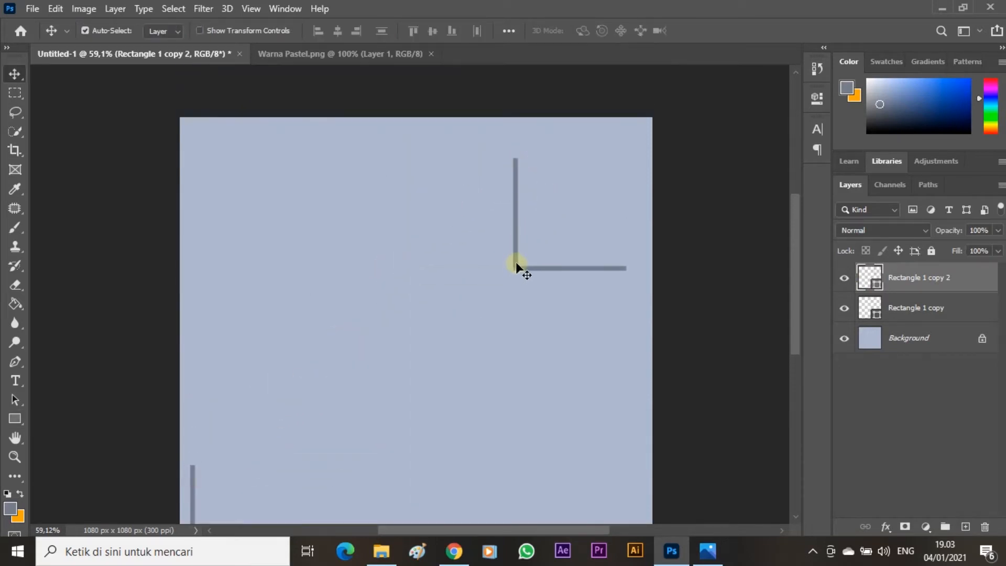
drag(515, 263, 535, 234)
key(ctrl)
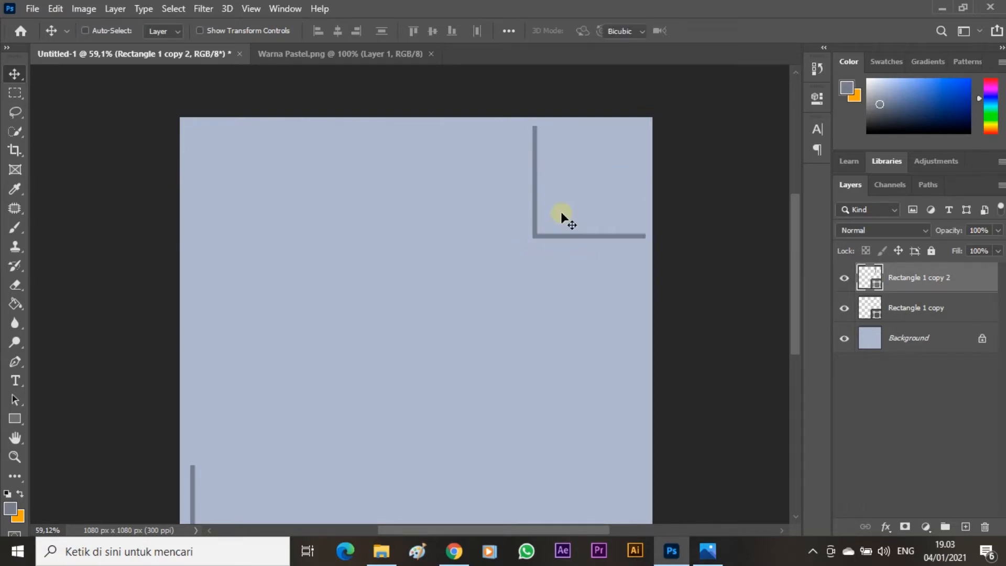
Rotate the upper-right corner shape 180° so its lines follow the canvas's top and right edges.
key(ctrl+t)
right_click(561, 213)
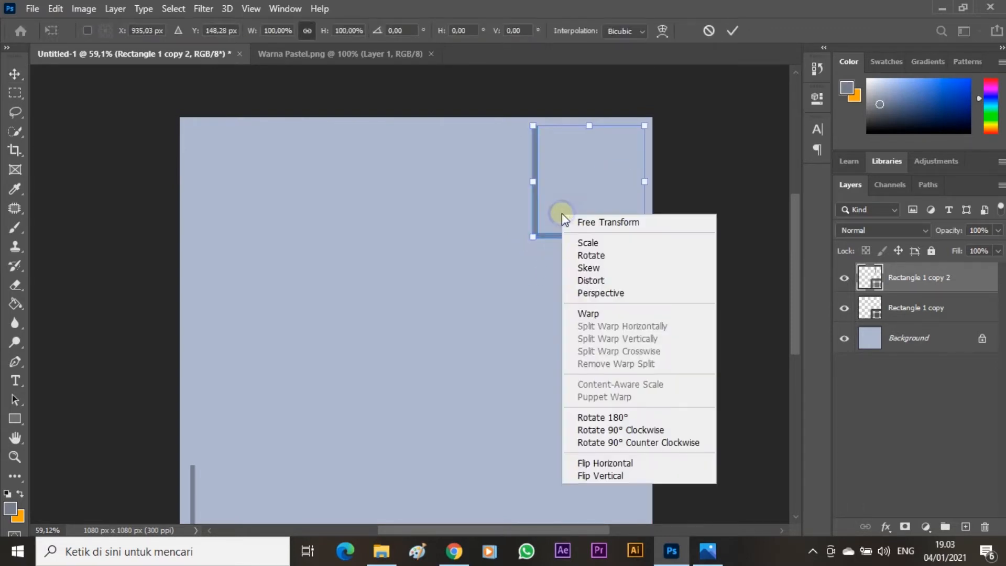
click(623, 417)
scroll(589, 181, down, 2)
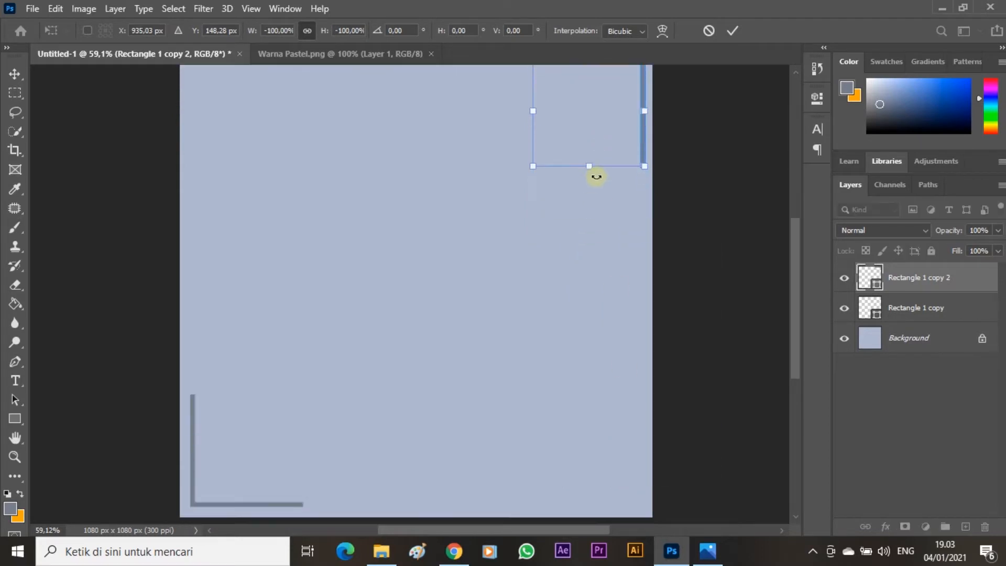
scroll(595, 173, up, 1)
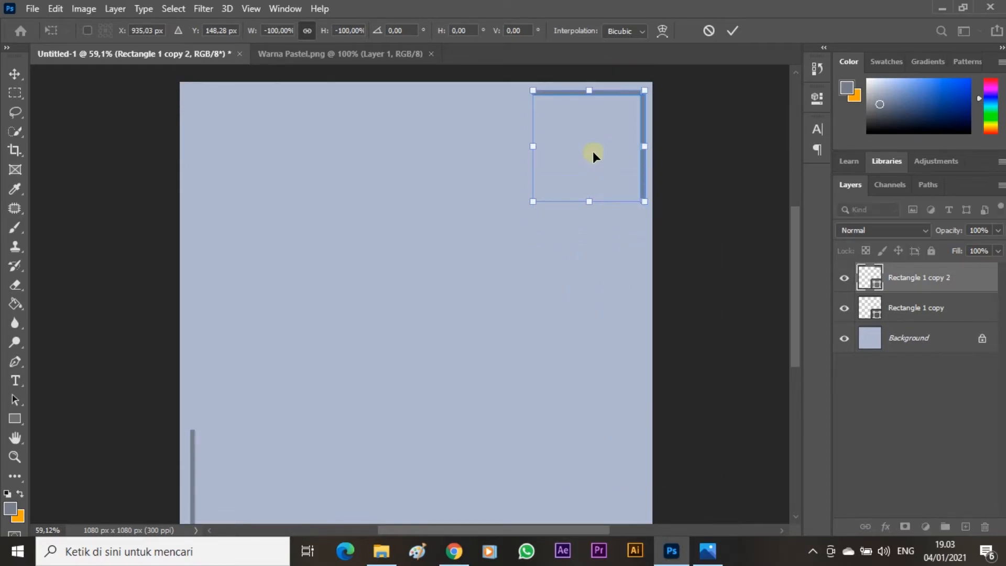
key(Return)
Nudge the upper-right corner shape slightly left and down to match the margins of the lower-left corner lines.
scroll(781, 304, down, 2)
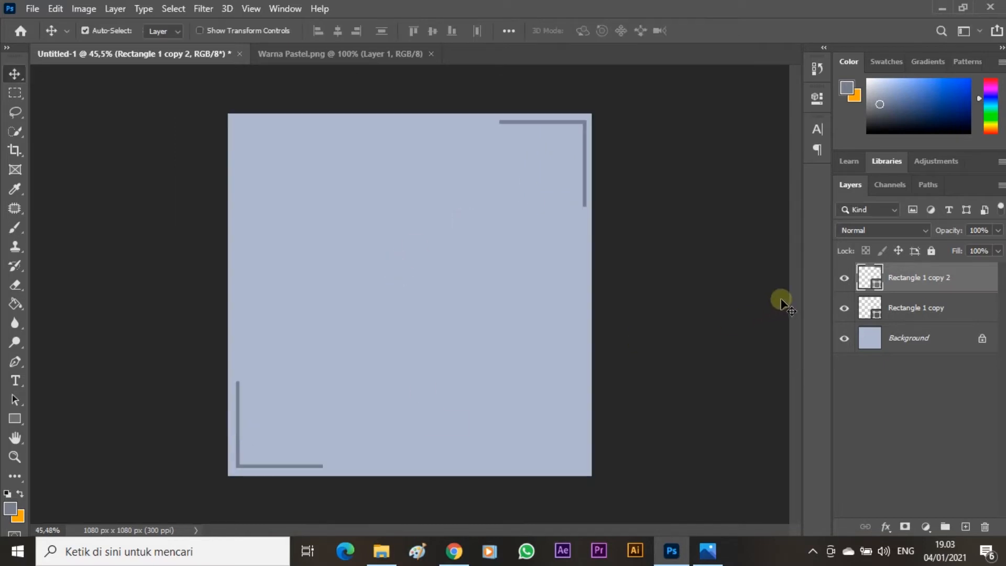
key(shift+Left)
key(shift+Down)
key(shift+Left)
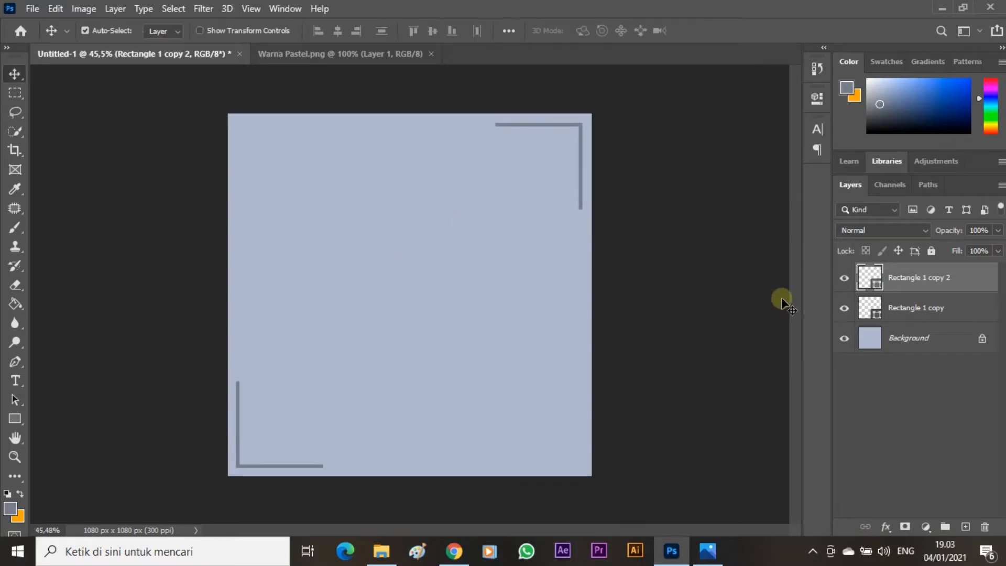
key(Right)
key(Up)
key(Left)
key(Left)
key(Down)
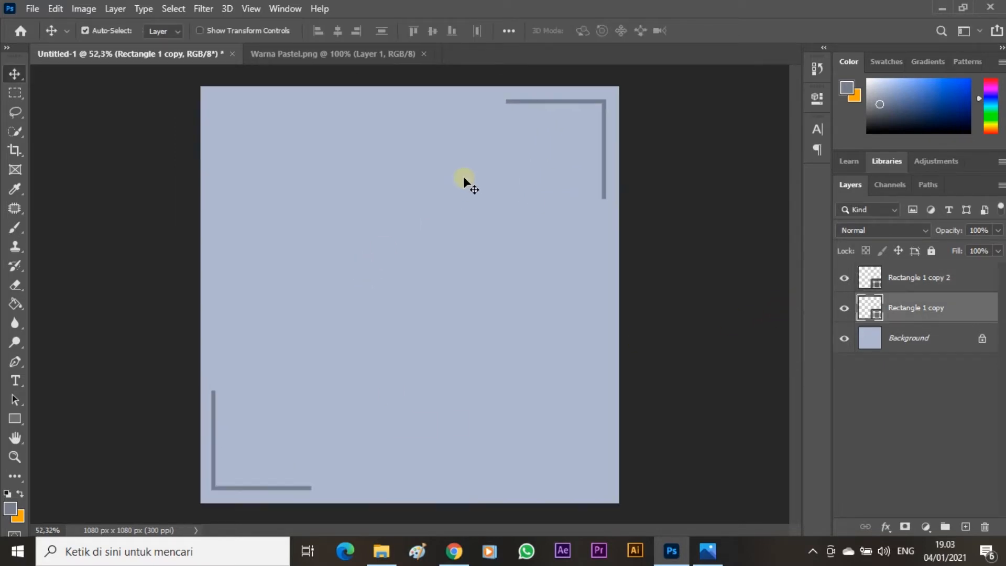
Check the reference poster's social media icons, then switch to Chrome and open flaticon.com.
click(708, 550)
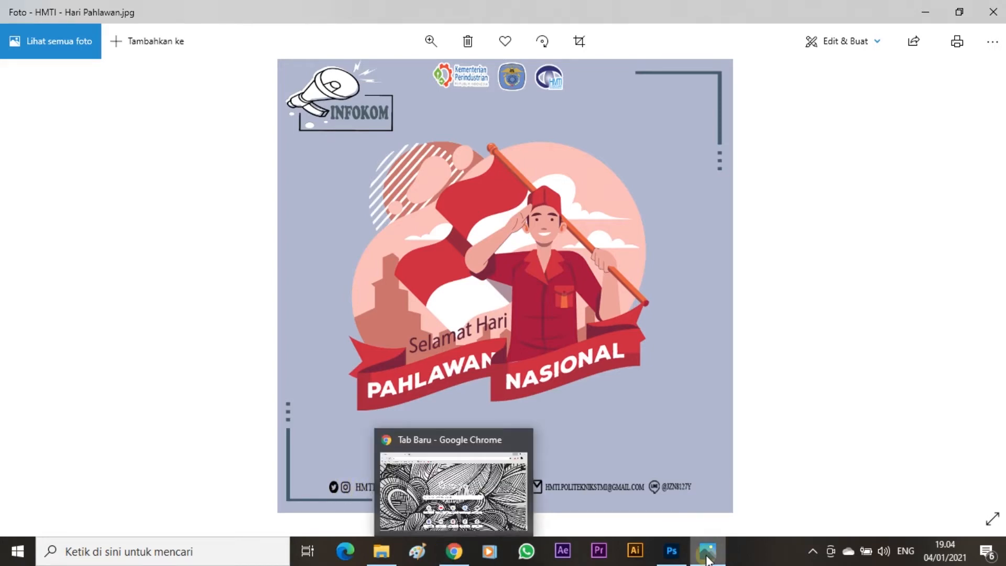
click(672, 551)
click(454, 550)
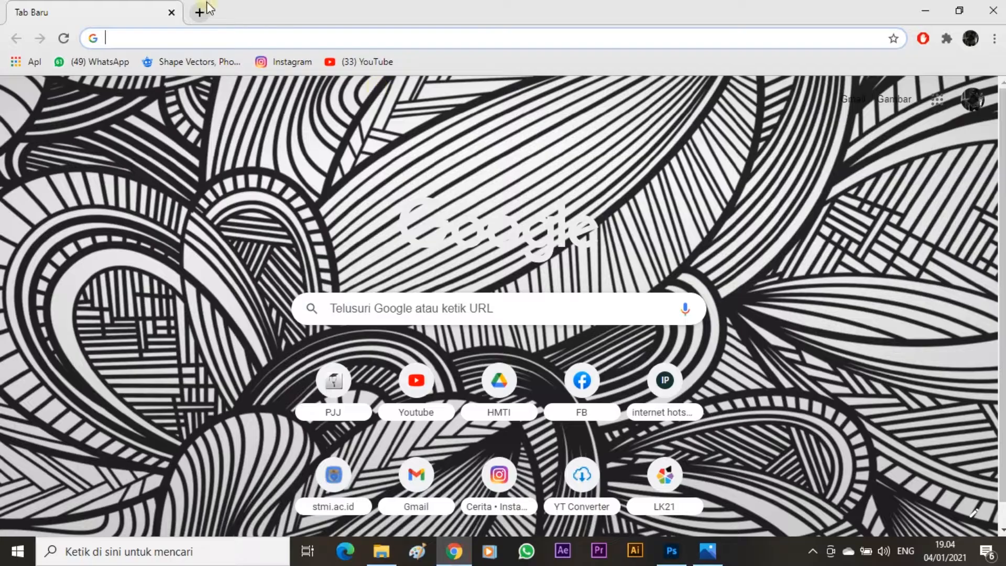
text(flati)
key(Return)
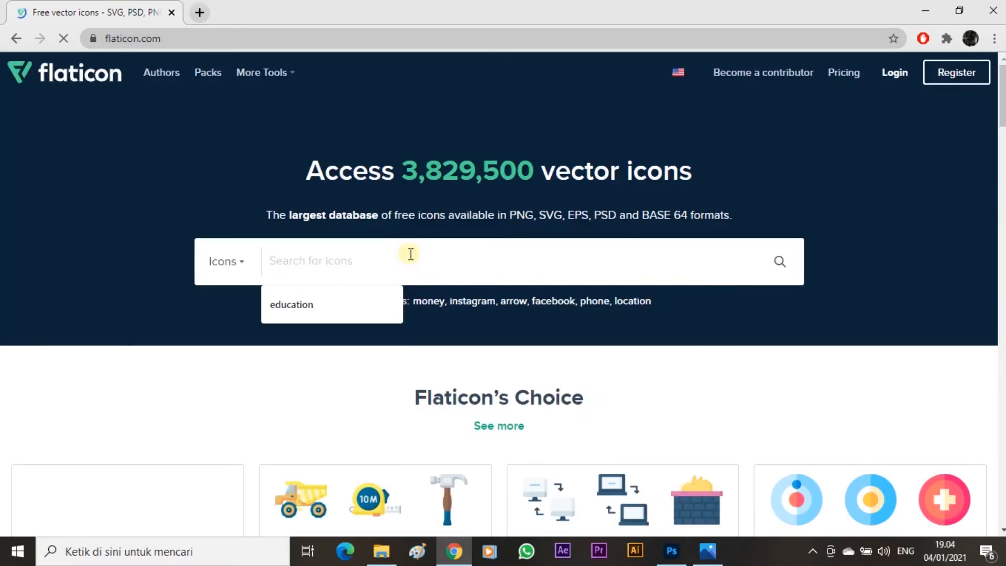
Search Flaticon for instagram icons and view the details of the first black outline icon.
text(sn)
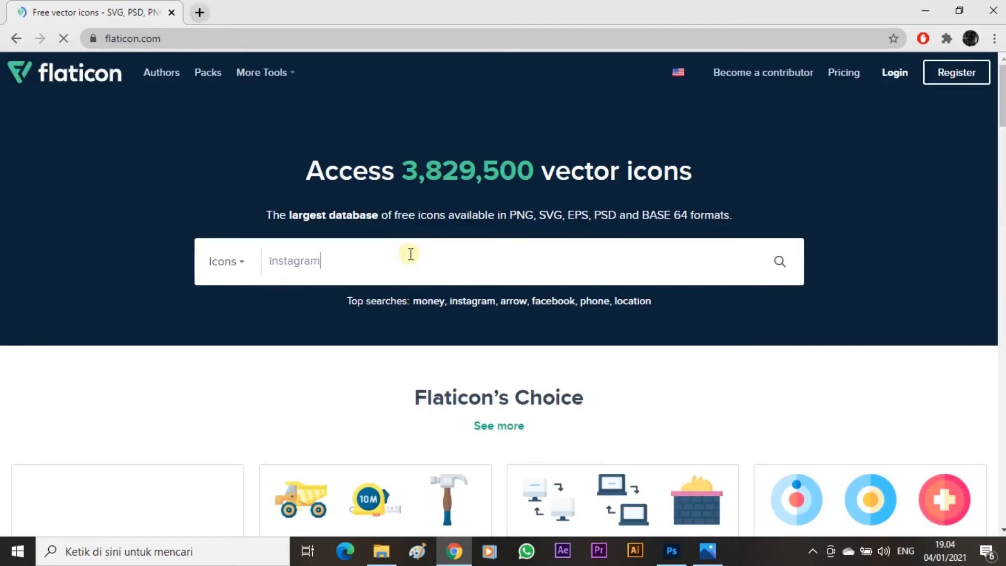
key(Return)
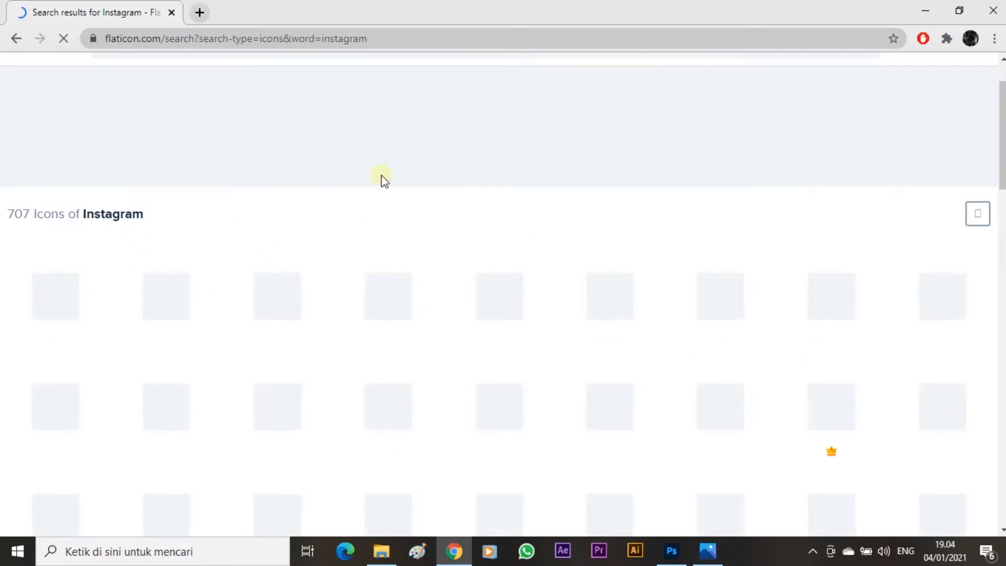
scroll(283, 251, up, 2)
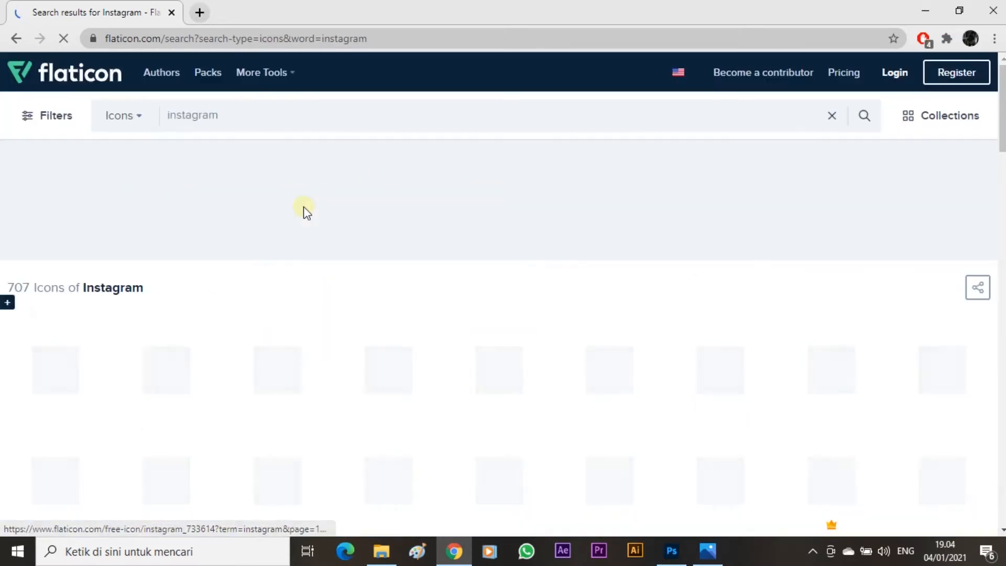
scroll(387, 269, down, 3)
click(51, 226)
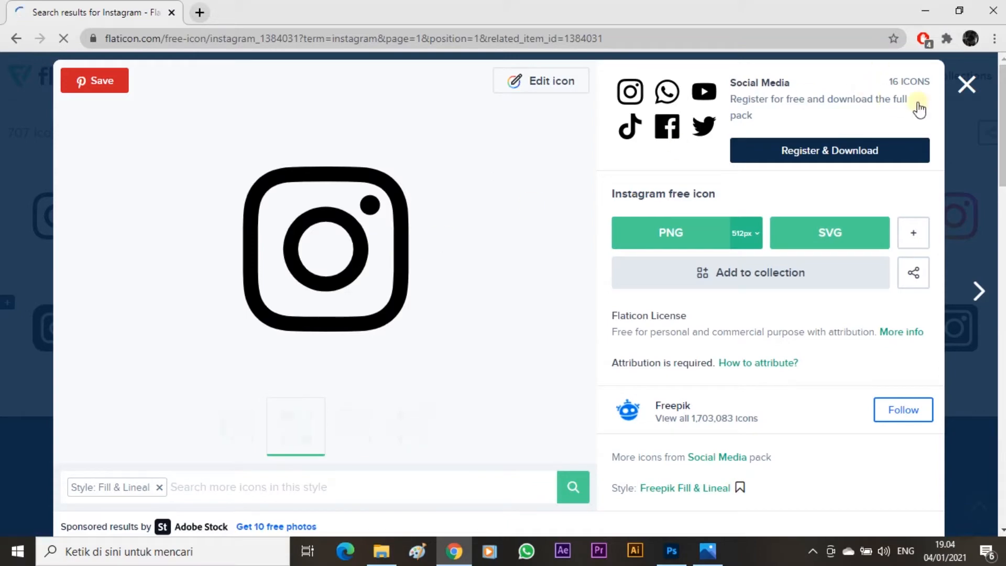
click(966, 91)
Glance at the reference poster, switch back to Photoshop and open the instagram image from the Icon folder.
click(713, 557)
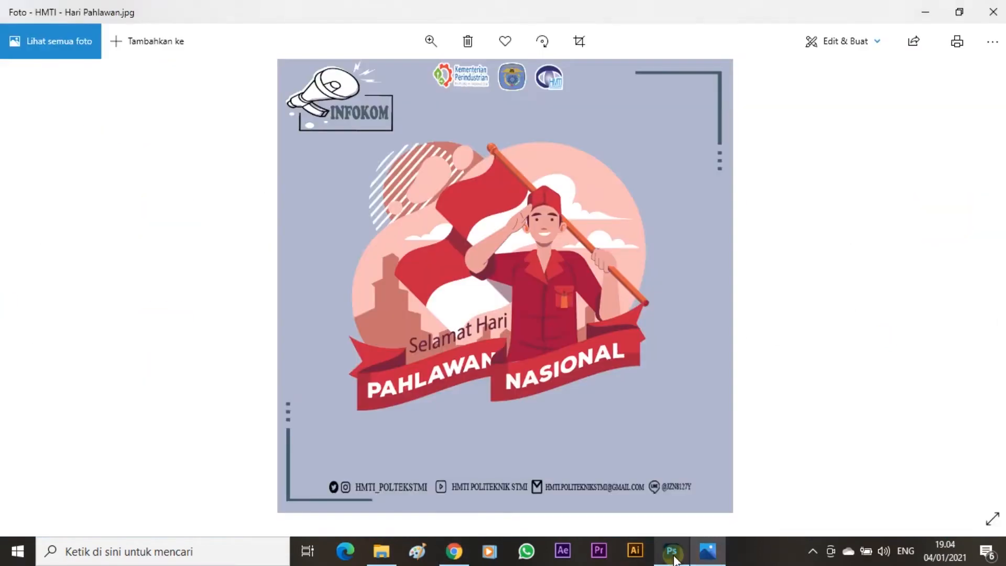
click(674, 557)
click(31, 10)
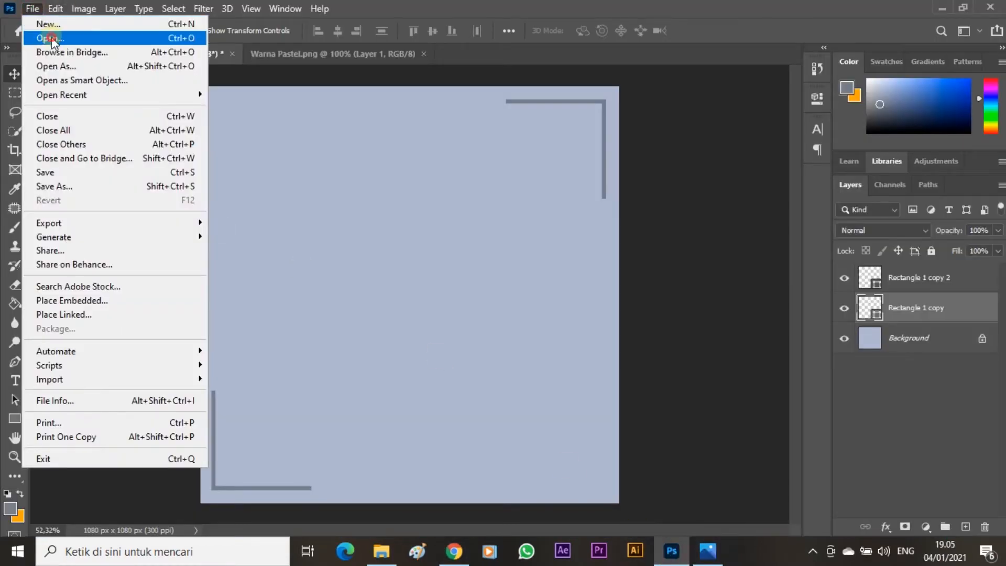
click(50, 39)
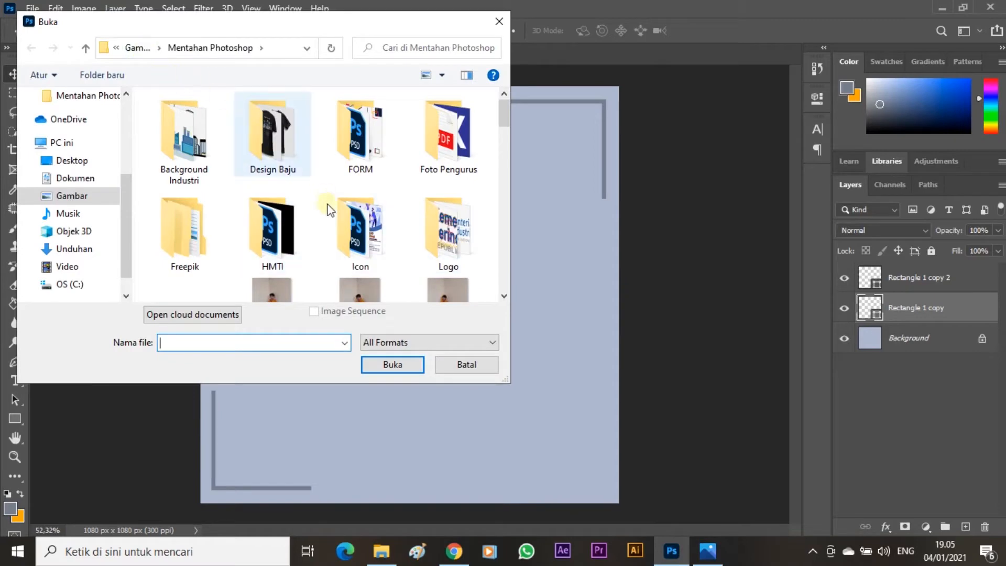
double_click(360, 231)
scroll(297, 199, down, 8)
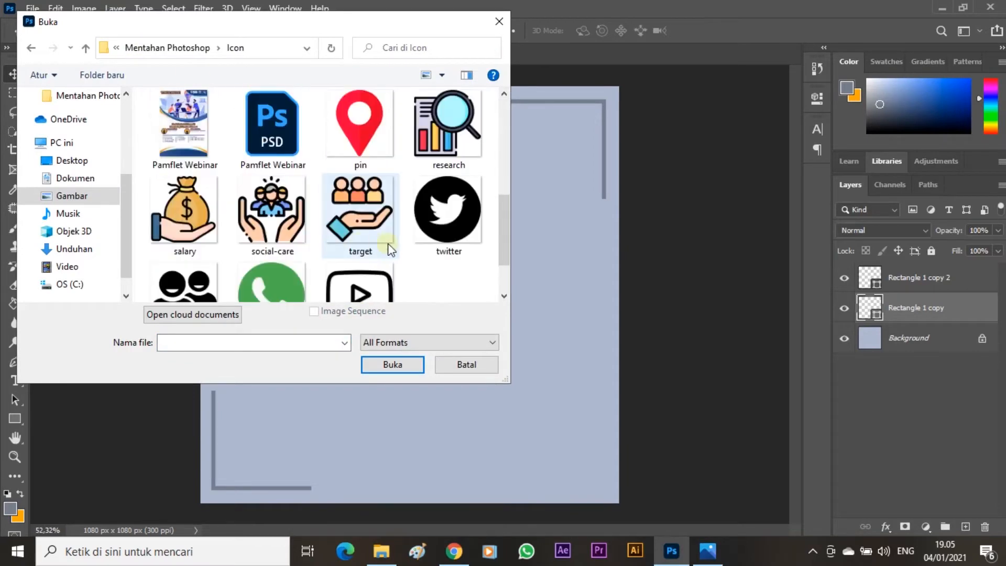
scroll(389, 250, up, 8)
click(389, 226)
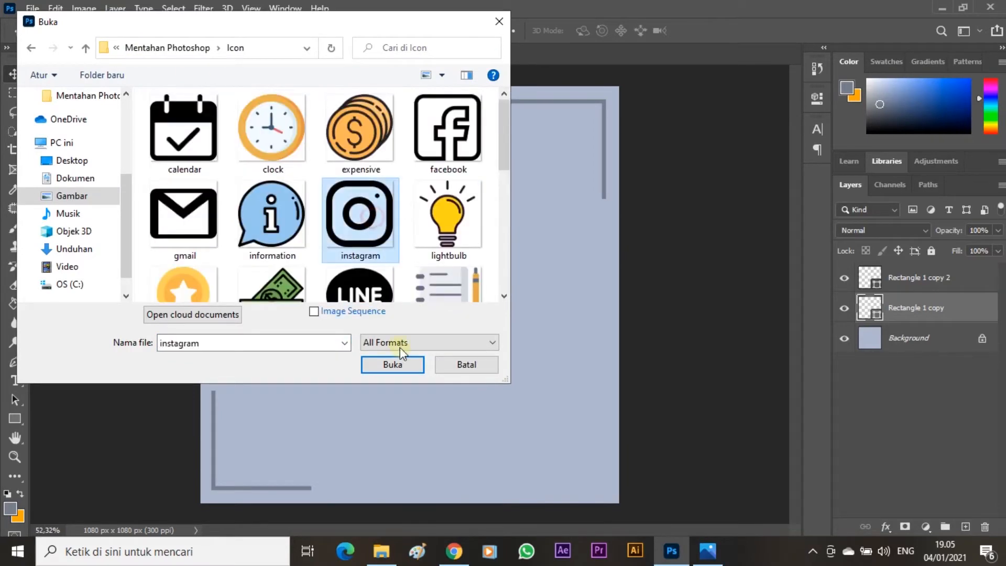
click(393, 365)
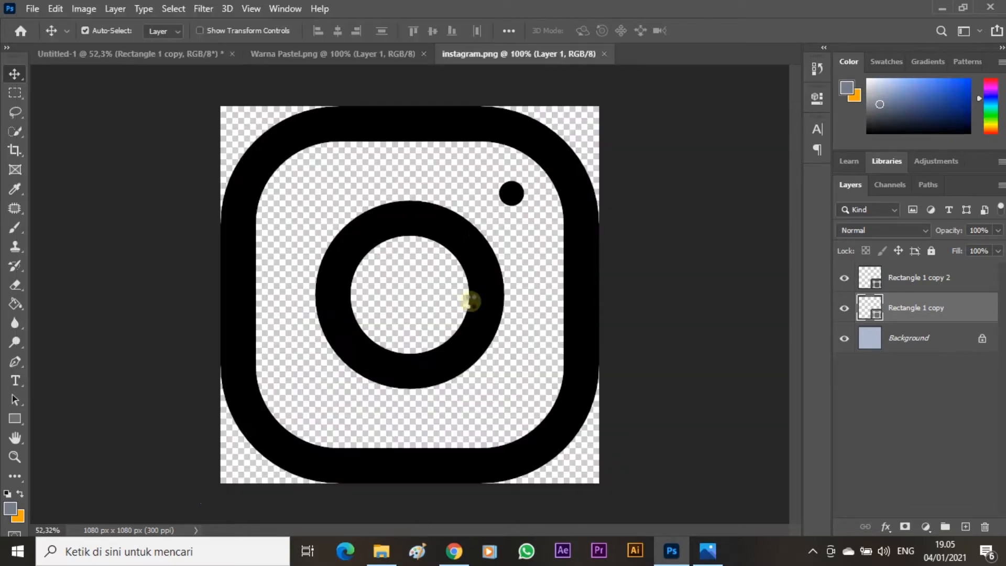
Copy the Instagram icon into the Untitled-1 poster and move its layer to the top of the layer stack.
drag(322, 141, 352, 337)
click(573, 252)
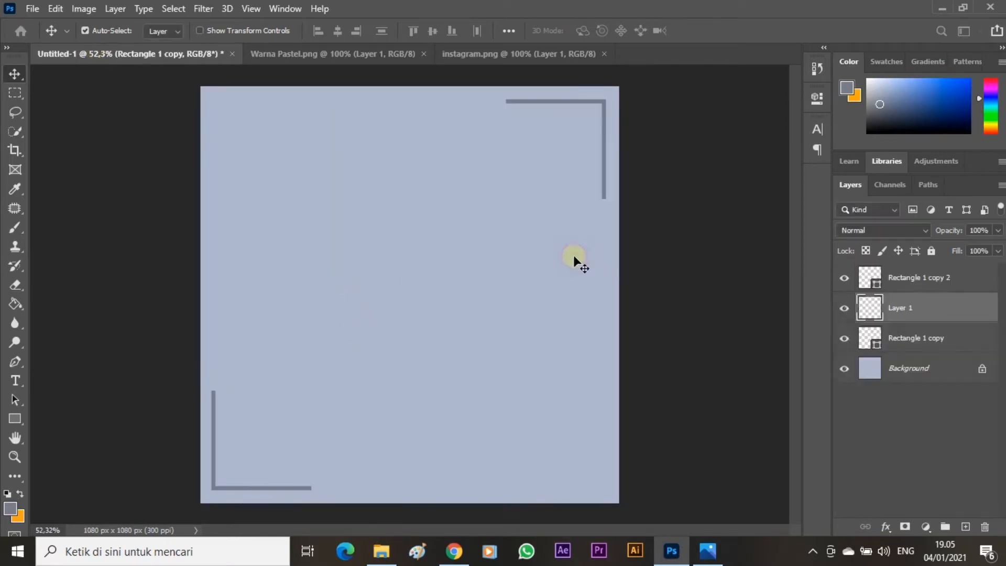
drag(911, 300, 921, 266)
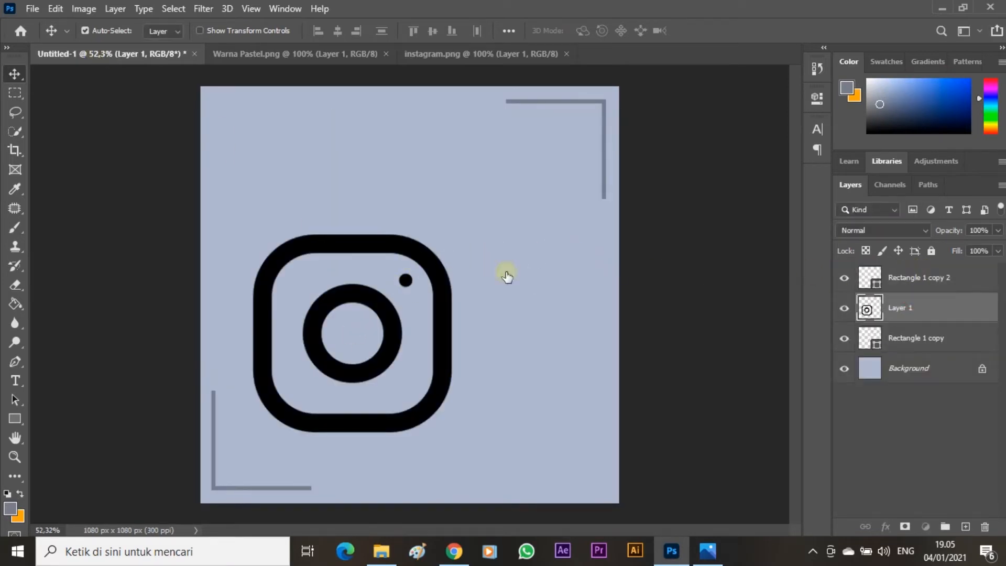
Shrink the Instagram icon to a small footer symbol and place it just above the lower-left corner's horizontal line.
drag(369, 247, 387, 280)
key(ctrl+t)
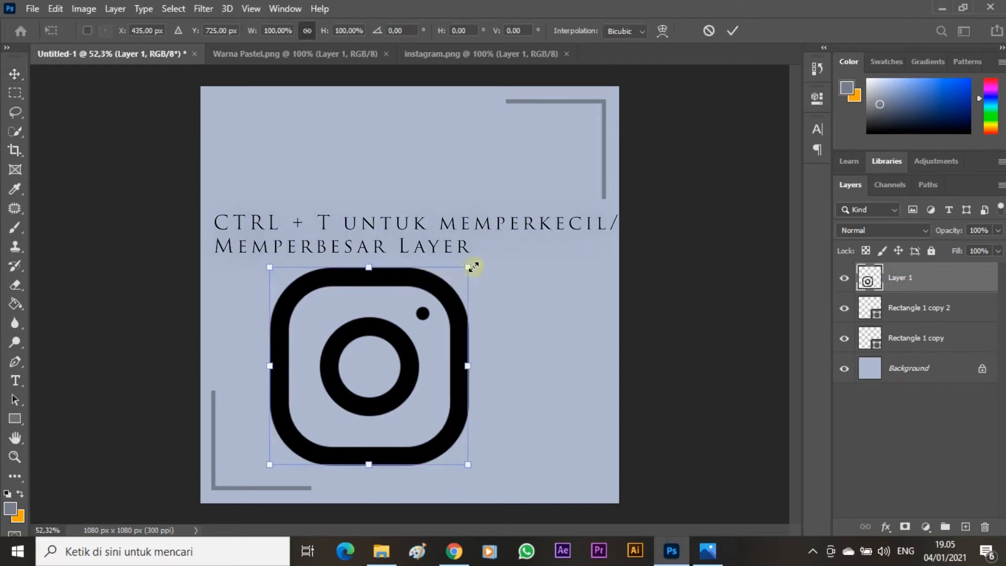
drag(470, 267, 304, 475)
scroll(296, 459, up, 3)
drag(315, 489, 312, 486)
drag(301, 474, 309, 471)
key(Return)
scroll(315, 477, down, 5)
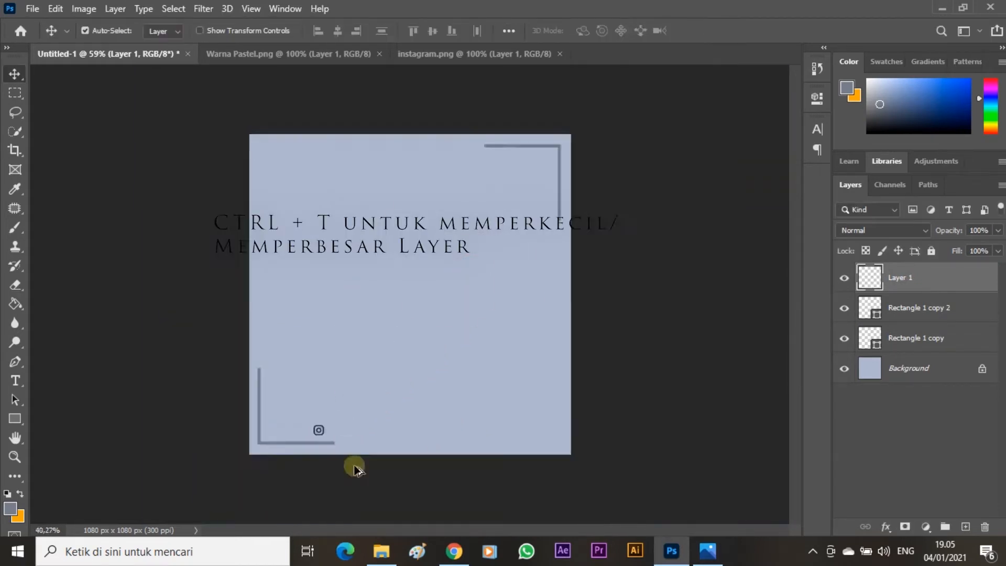
scroll(336, 469, up, 4)
scroll(318, 474, down, 1)
scroll(320, 479, up, 2)
scroll(321, 480, up, 2)
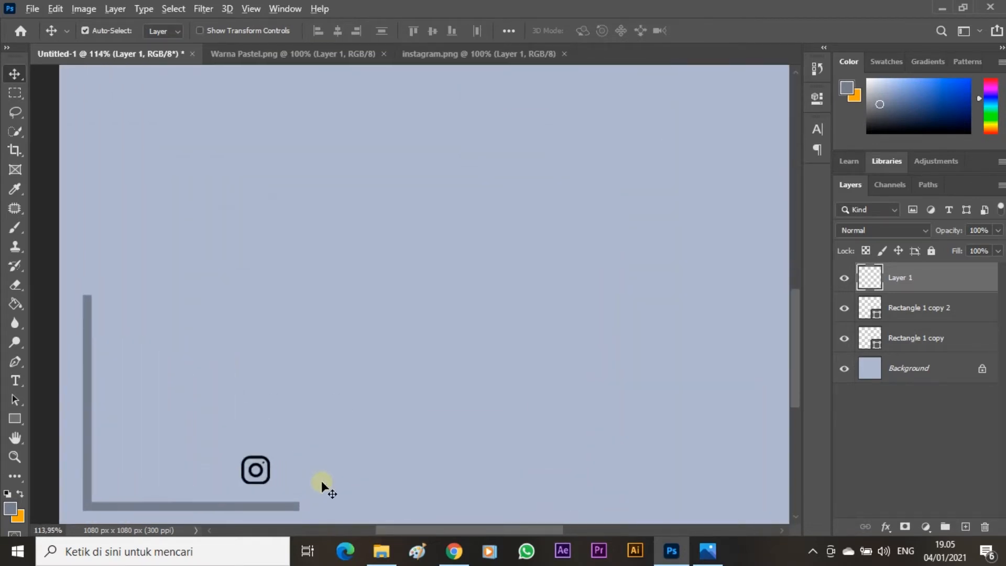
scroll(337, 480, down, 4)
scroll(325, 479, up, 3)
scroll(325, 478, down, 3)
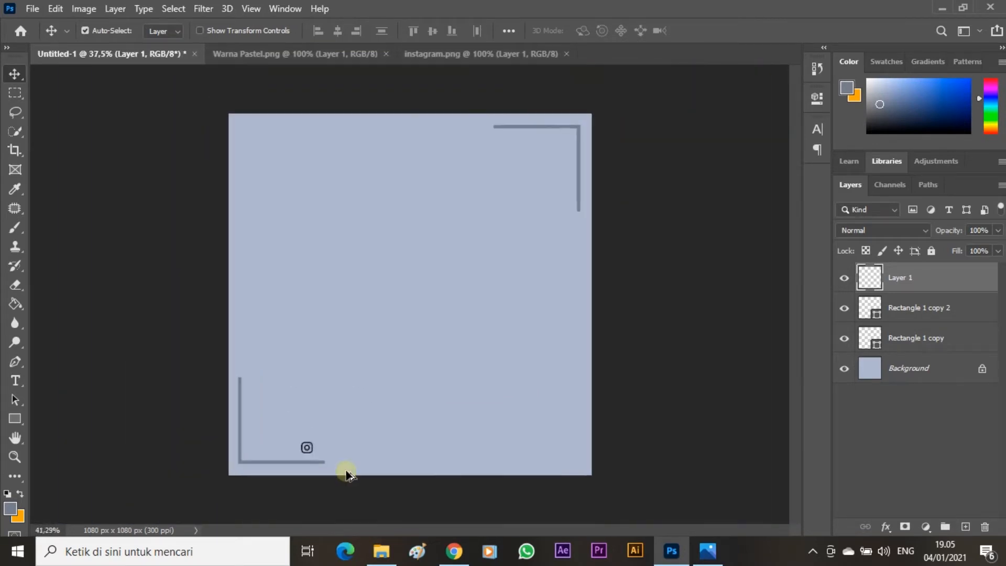
scroll(346, 470, up, 2)
scroll(348, 474, down, 3)
scroll(375, 486, up, 3)
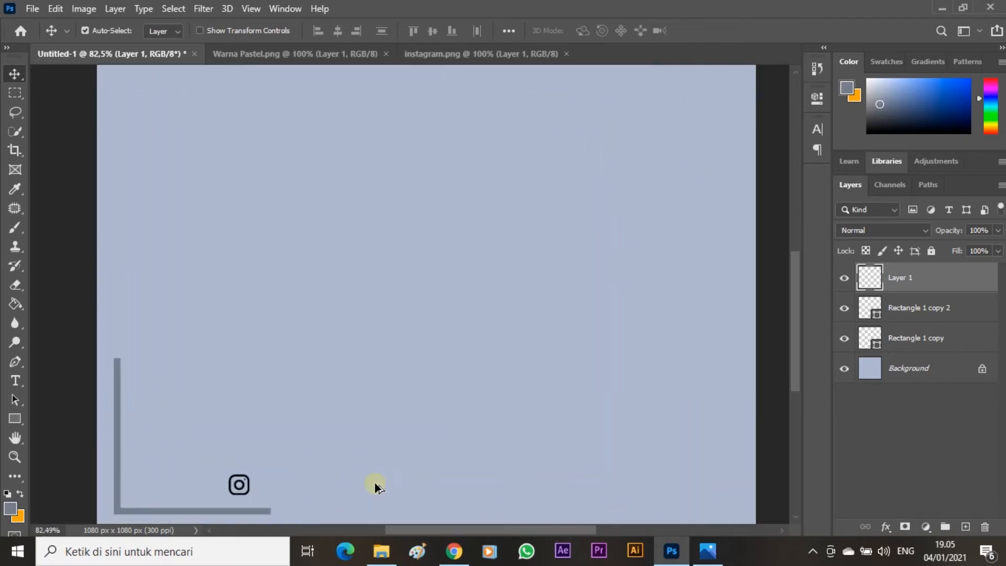
scroll(374, 486, down, 2)
scroll(373, 486, up, 2)
scroll(373, 487, down, 1)
scroll(372, 485, up, 2)
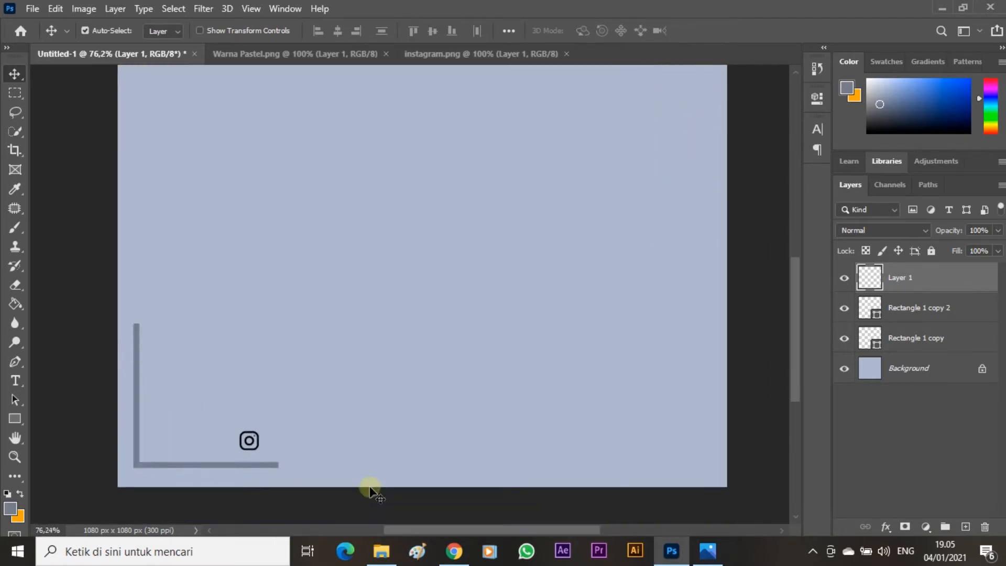
Add the text HMTI_POLTEKSTMI directly to the right of the Instagram icon, following the reference poster.
key(t)
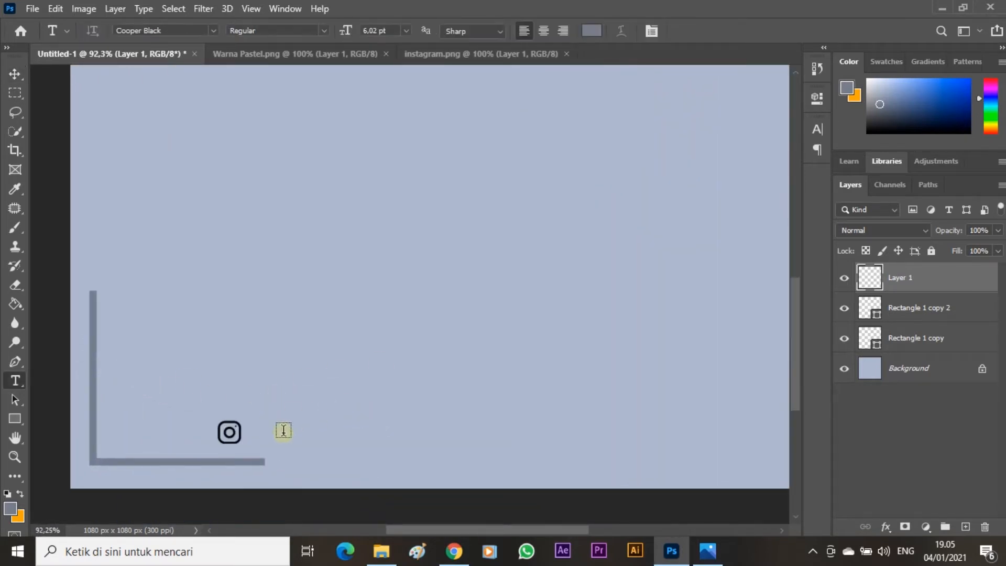
click(257, 430)
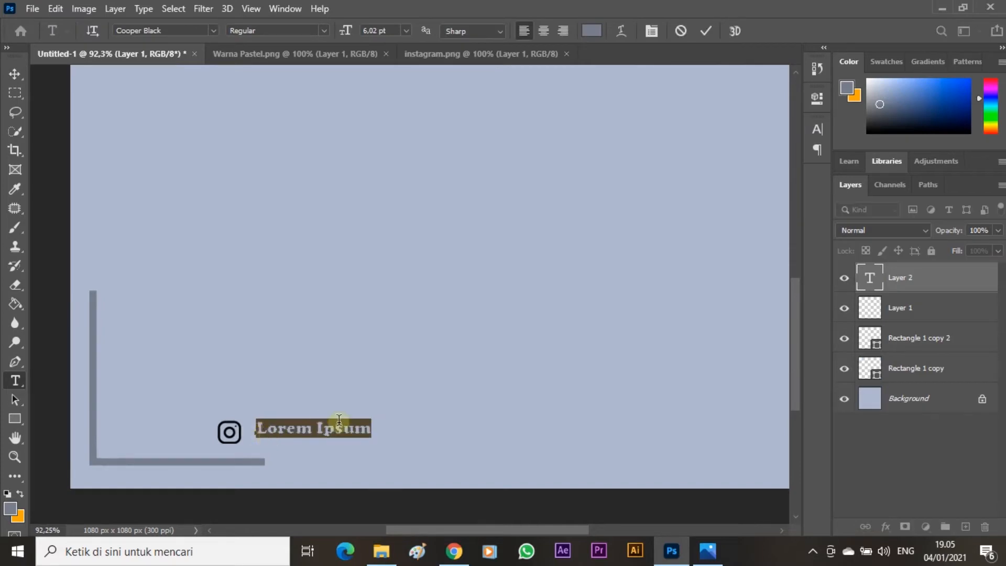
key(alt+Tab)
key(alt+Tab)
text(HMTI)
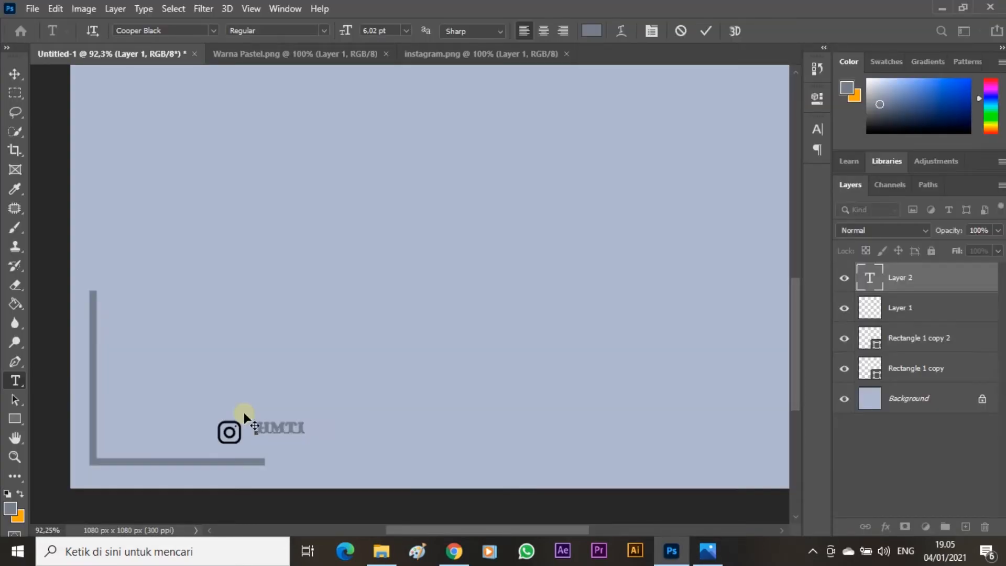
text(_POLTEKSTMI)
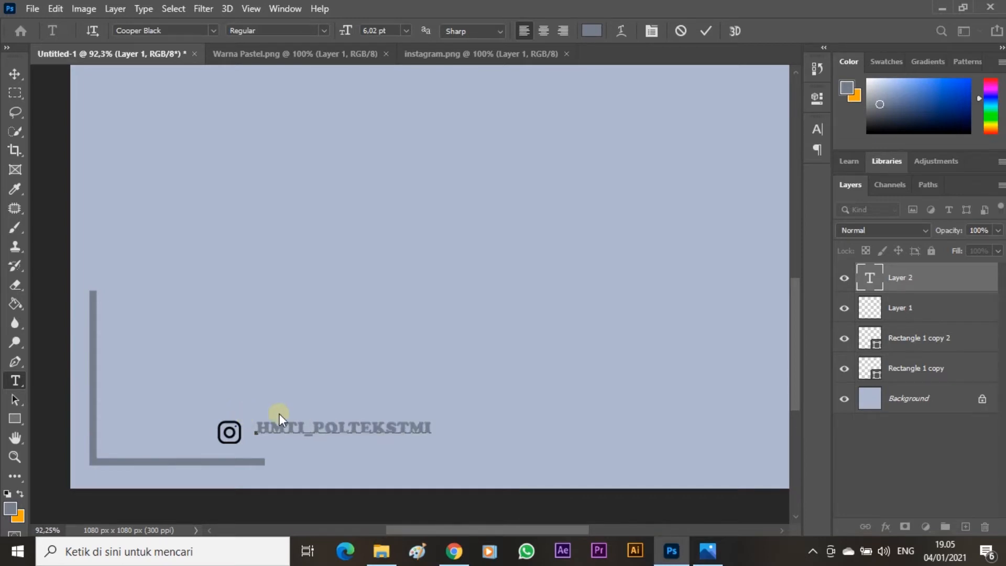
Try to recolour the HMTI_POLTEKSTMI text with a colour sampled from the Instagram icon.
key(ctrl+a)
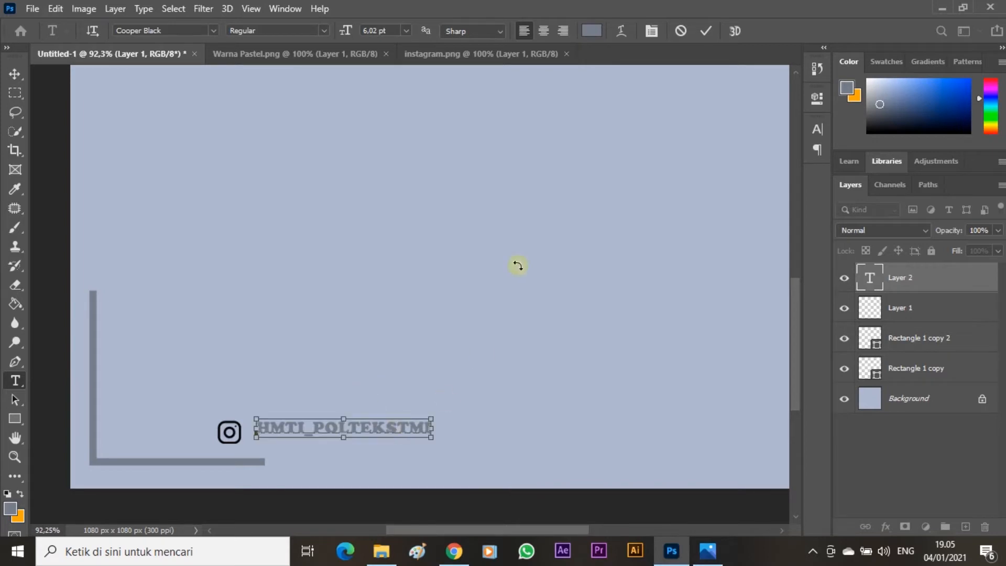
key(ctrl+h)
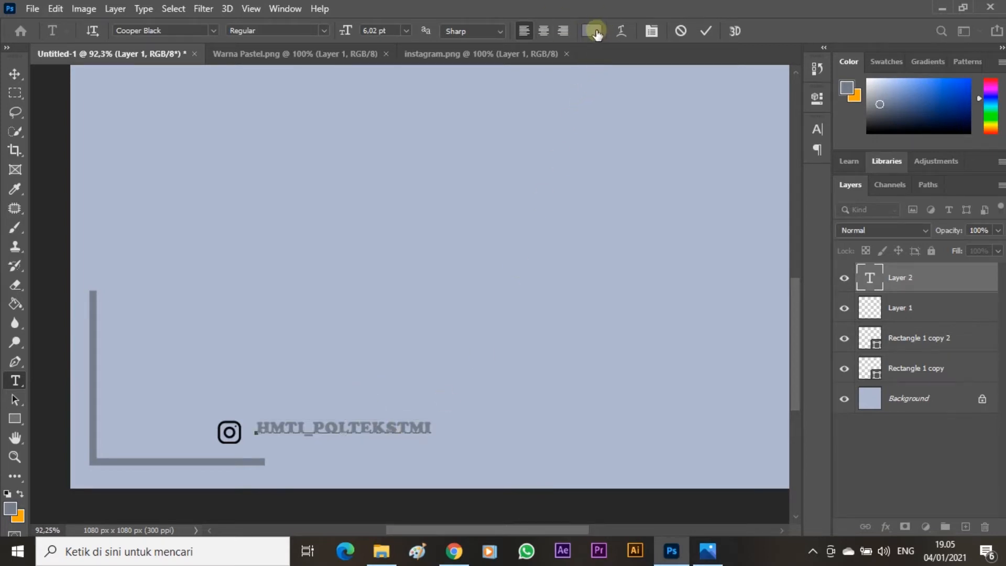
click(597, 31)
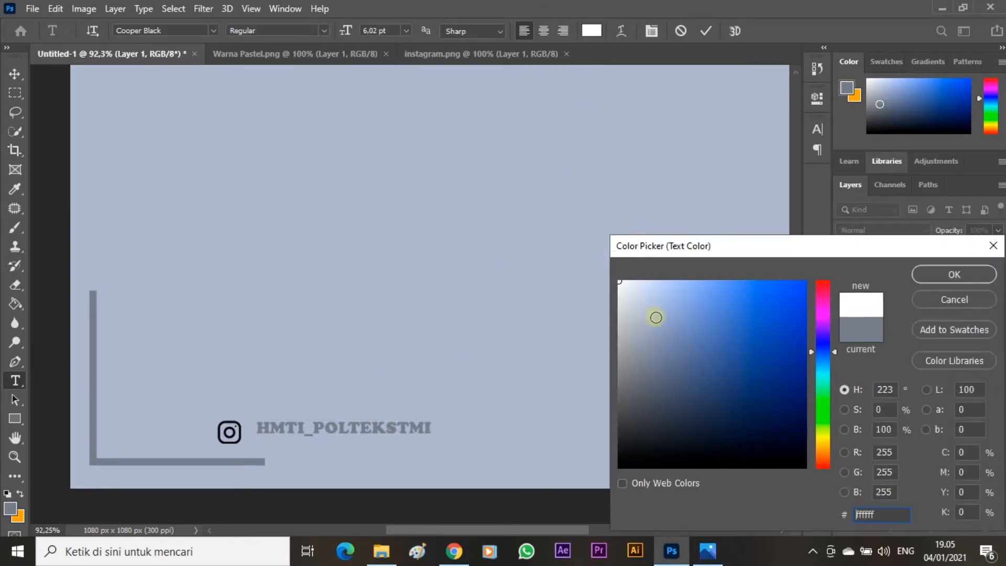
drag(652, 418, 620, 449)
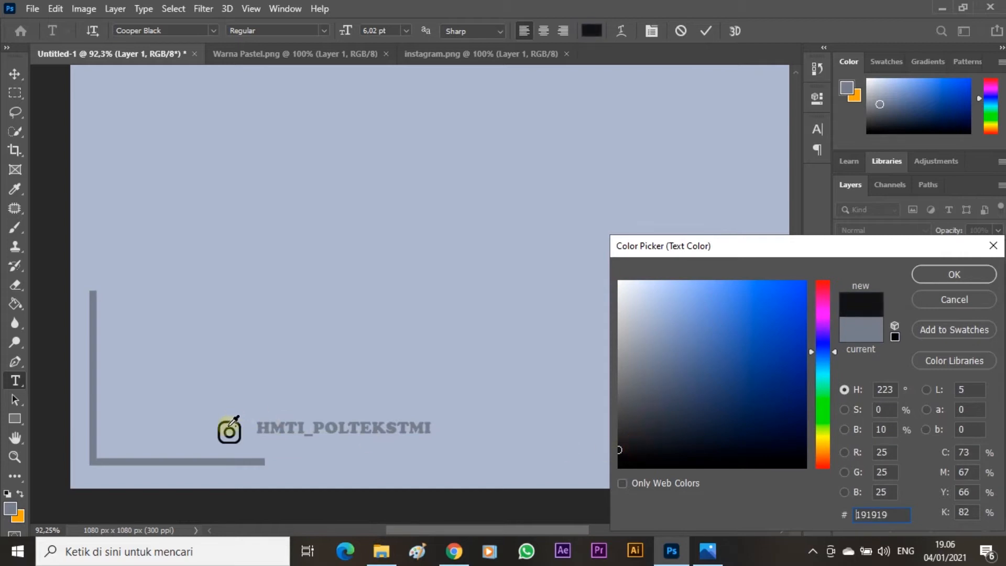
click(229, 423)
click(954, 274)
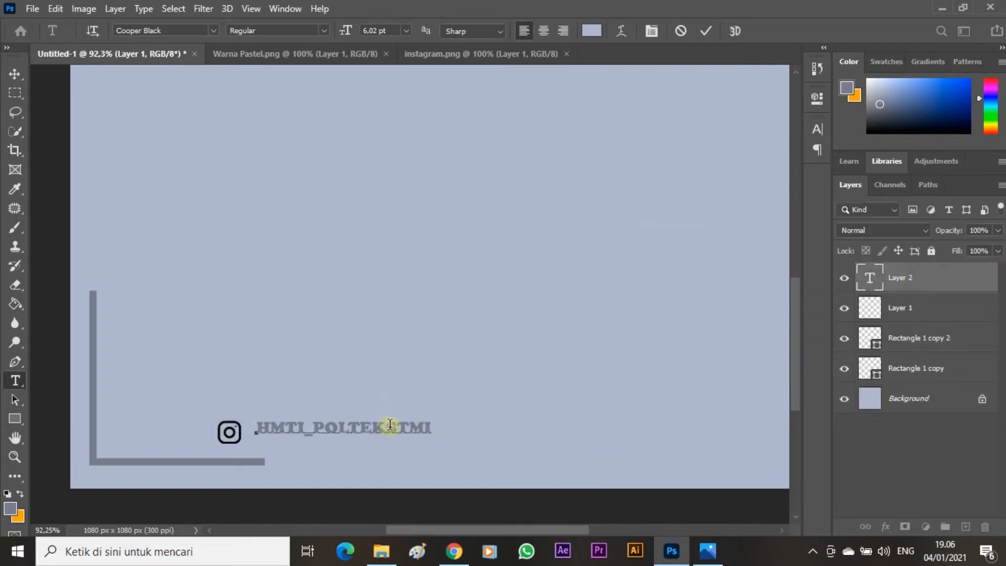
Set the colour of the whole HMTI_POLTEKSTMI text to black and commit the text edit.
double_click(390, 425)
click(591, 31)
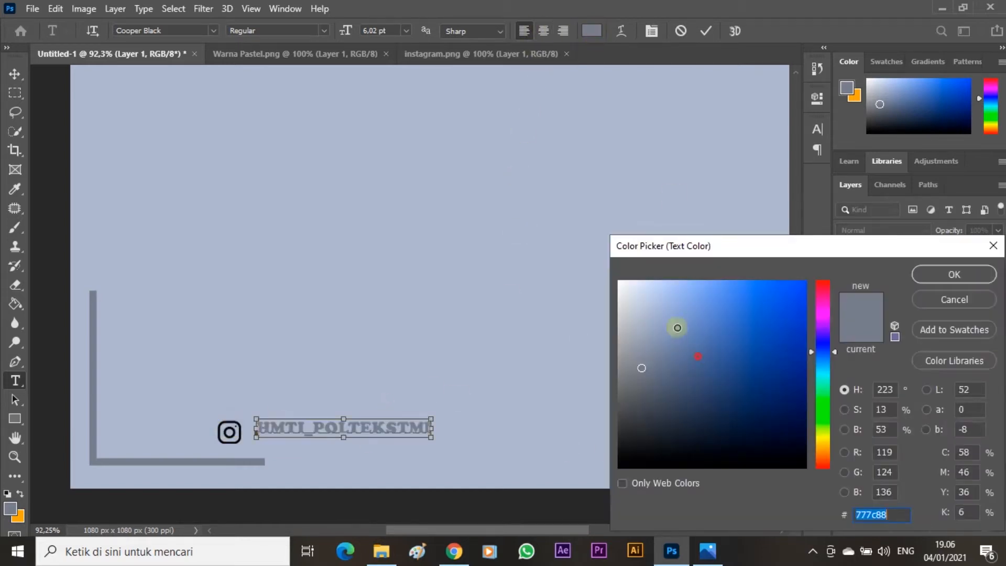
mouse_move(677, 328)
mouse_down()
mouse_move(660, 326)
mouse_move(626, 478)
mouse_move(658, 378)
mouse_move(655, 462)
mouse_up()
click(924, 274)
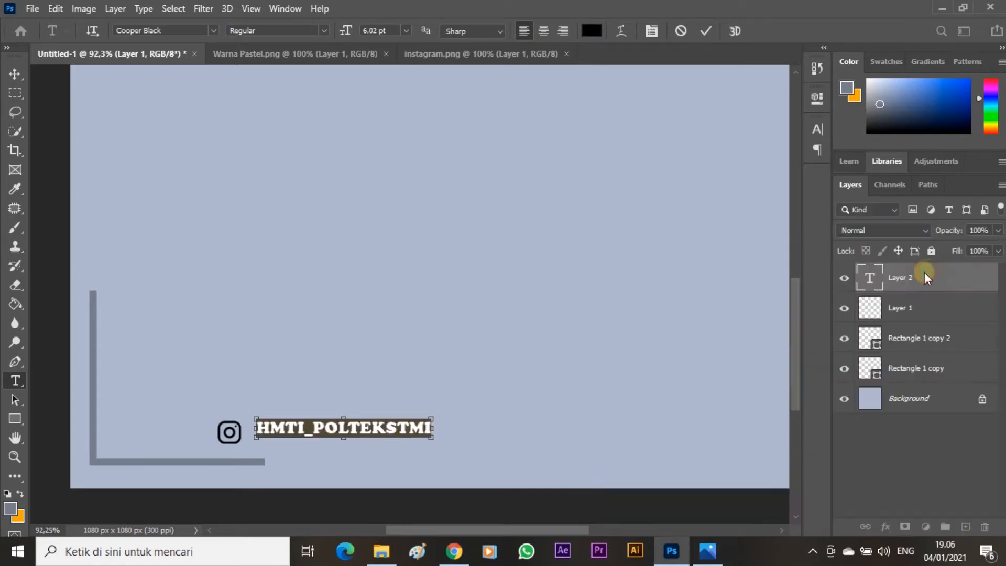
click(955, 309)
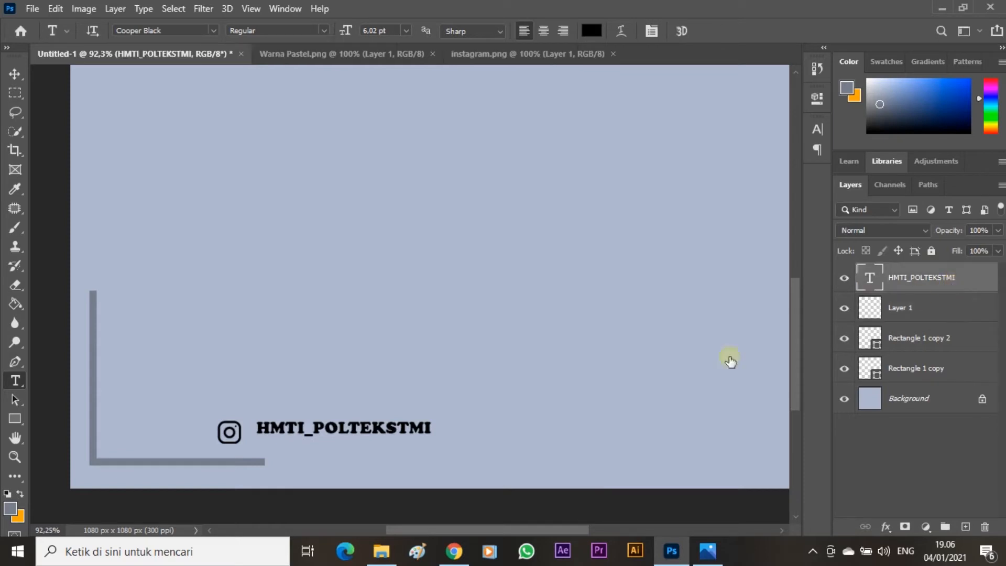
Move the HMTI_POLTEKSTMI text closer to the Instagram icon and scale it down proportionally to suit the icon.
key(v)
key(ctrl+t)
drag(360, 426, 362, 433)
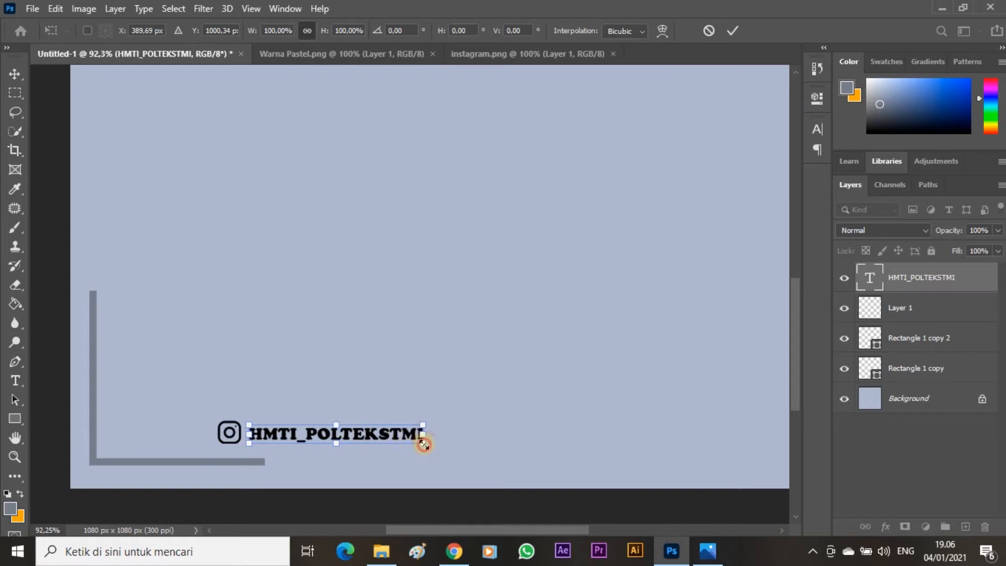
drag(424, 444, 363, 436)
key(Return)
scroll(241, 453, up, 5)
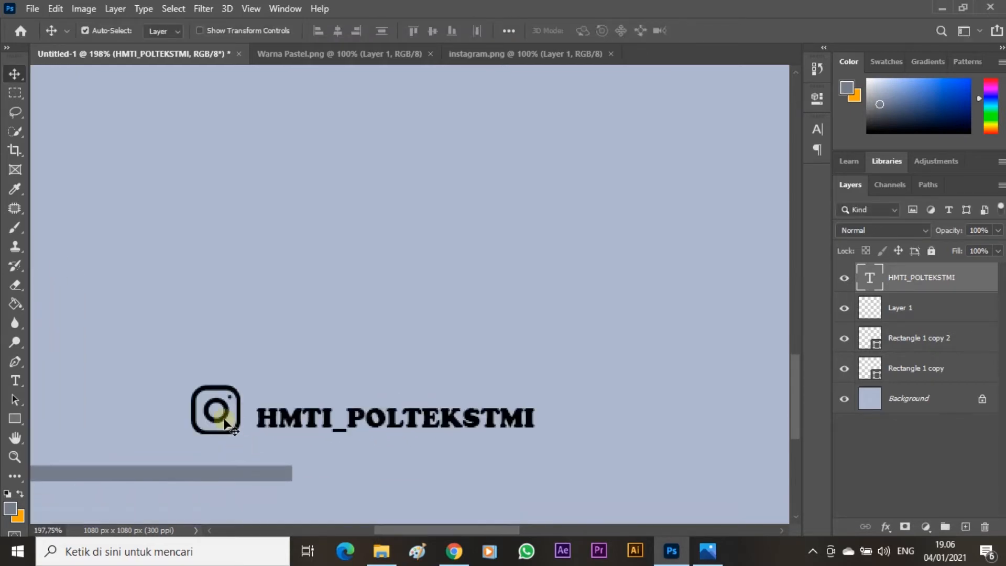
Scale the Instagram icon down proportionally so it matches the height of the HMTI_POLTEKSTMI text.
click(224, 421)
key(ctrl+t)
mouse_move(216, 386)
mouse_down()
mouse_move(217, 410)
mouse_move(246, 419)
mouse_move(220, 435)
mouse_move(205, 421)
mouse_move(219, 391)
mouse_up()
key(Return)
scroll(268, 422, down, 4)
scroll(273, 423, up, 5)
click(266, 417)
click(225, 410)
key(ctrl+t)
key(Return)
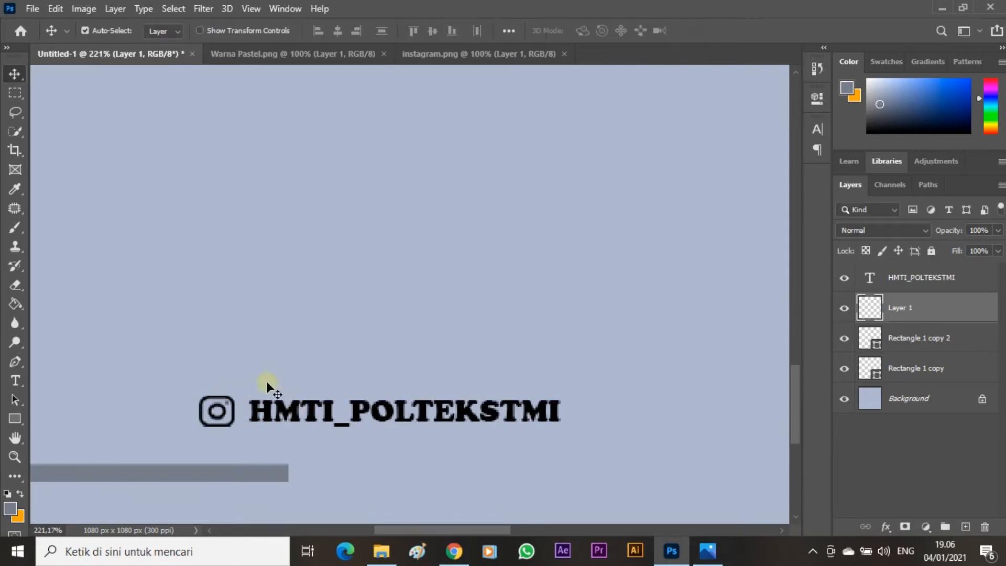
Change the font of the whole HMTI_POLTEKSTMI text to Times New Roman Bold and commit the text edit.
scroll(266, 381, down, 4)
scroll(265, 433, up, 3)
scroll(348, 463, down, 3)
scroll(310, 449, up, 2)
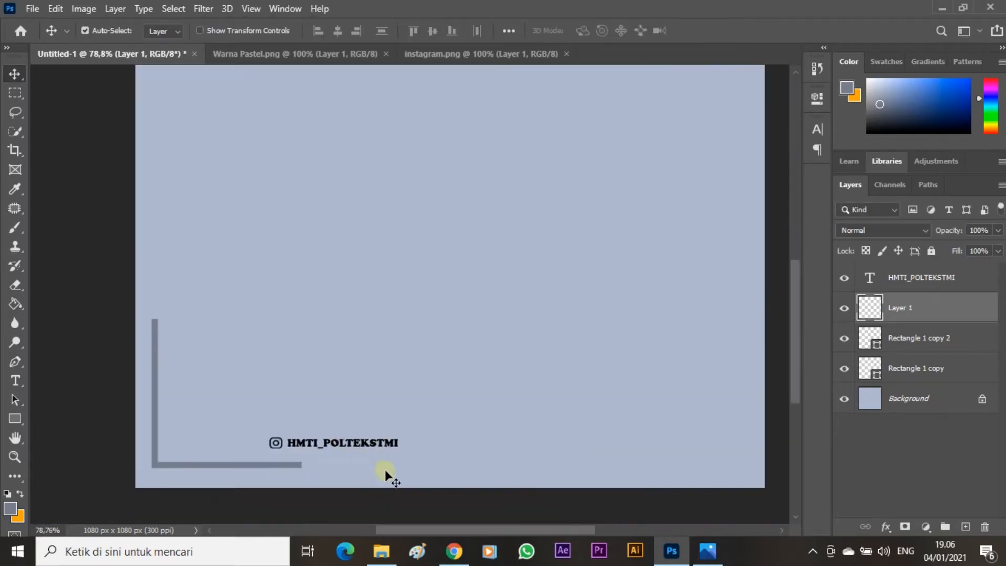
scroll(385, 469, down, 1)
scroll(375, 488, up, 2)
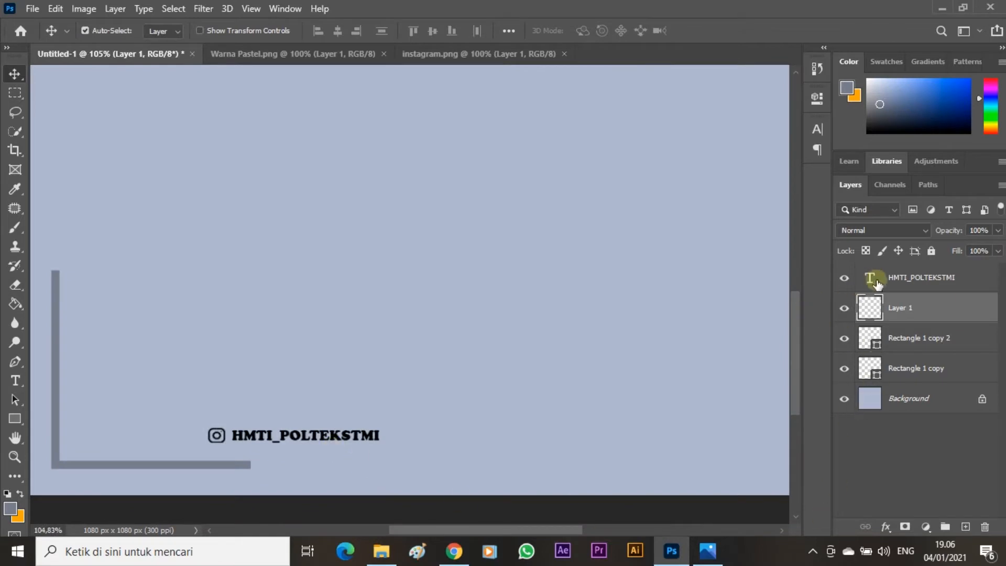
click(303, 445)
key(t)
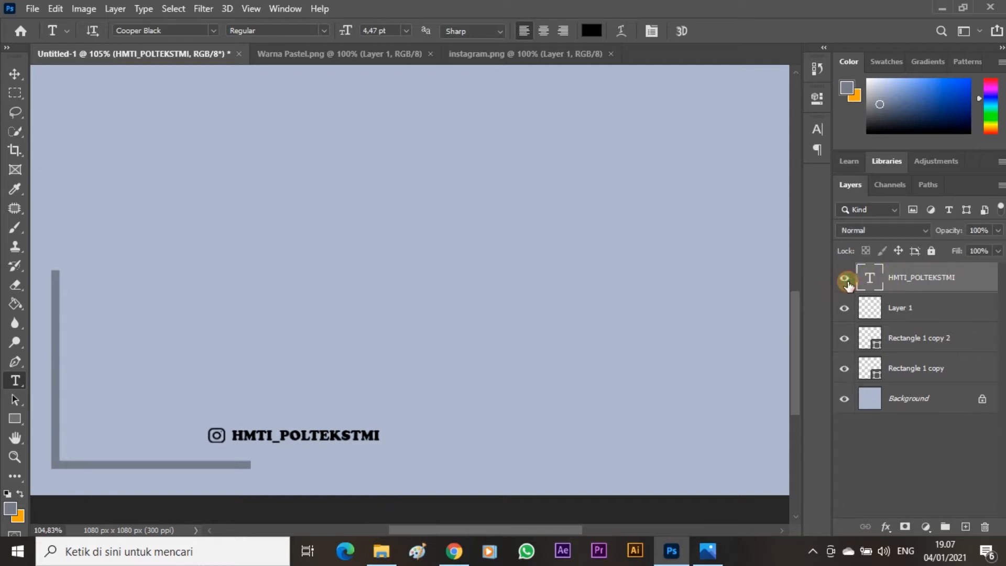
click(295, 435)
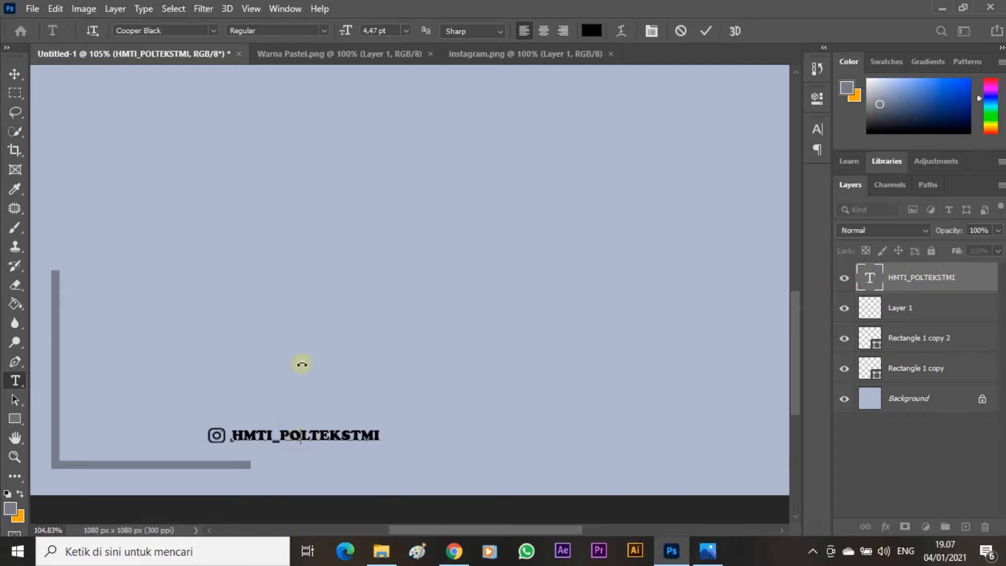
key(ctrl+a)
click(212, 31)
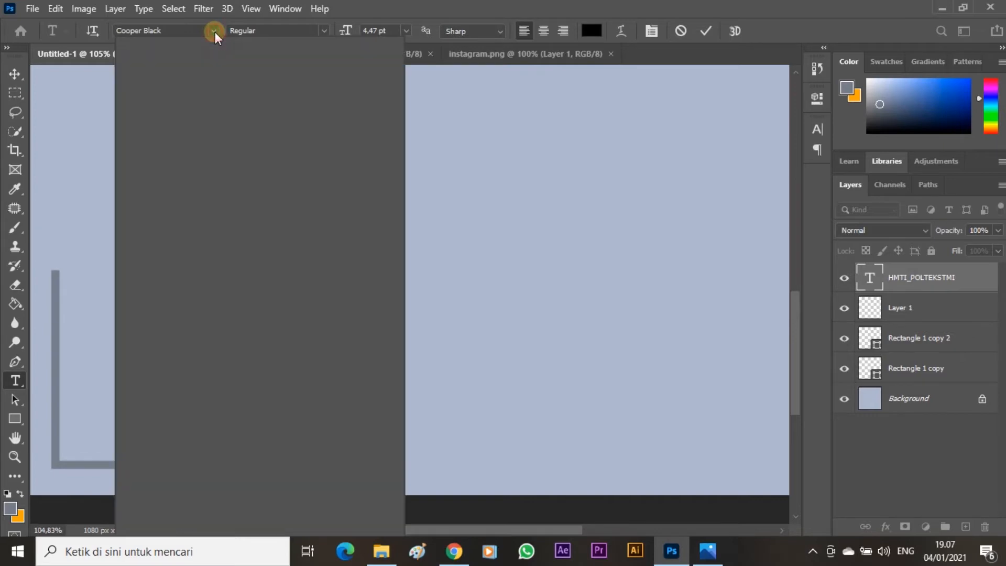
text(time)
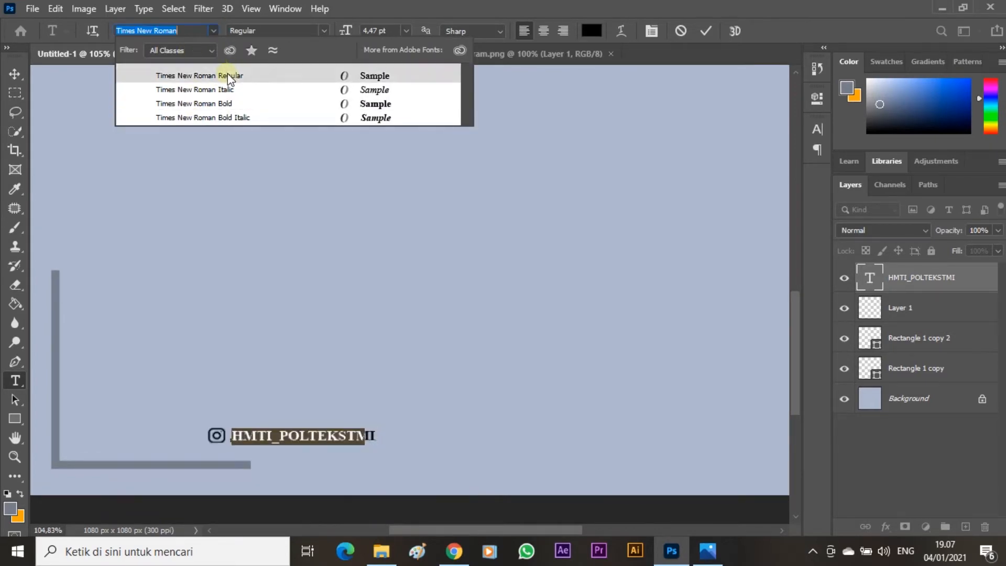
click(226, 103)
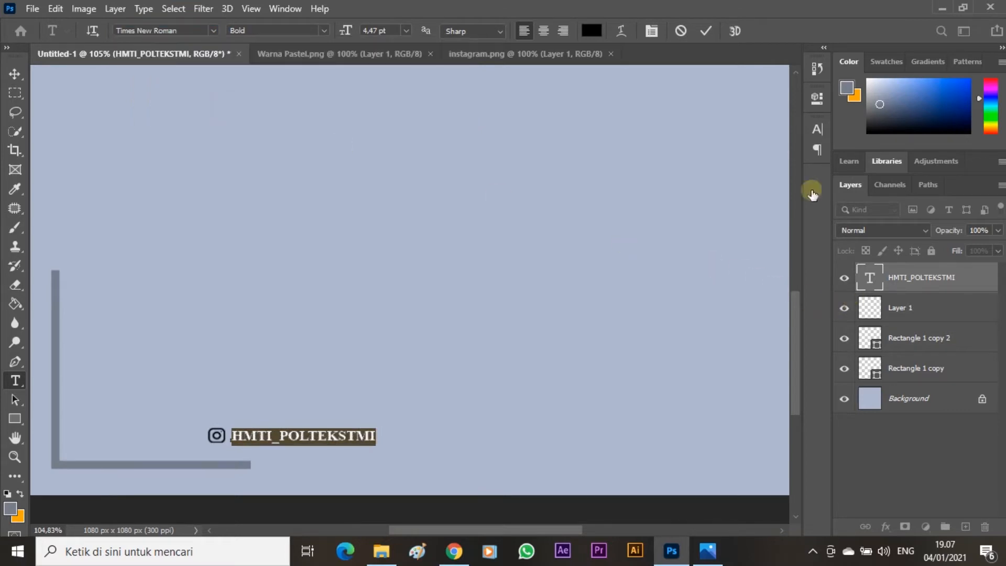
click(709, 31)
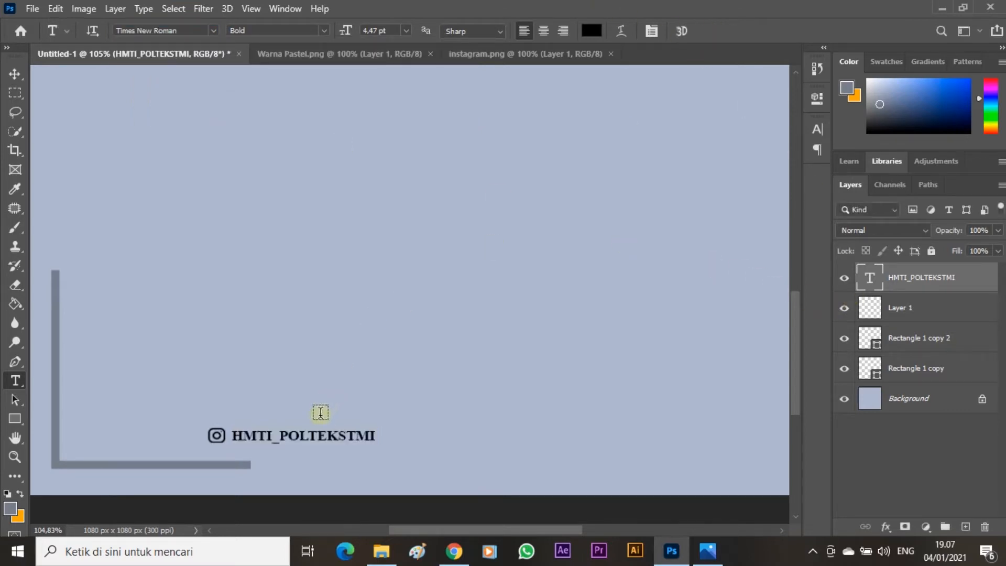
Compare the footer icon and account name with the HMTI - Hari Pahlawan.jpg reference poster in the photo viewer.
key(v)
scroll(295, 416, down, 9)
scroll(318, 495, up, 6)
scroll(329, 493, down, 1)
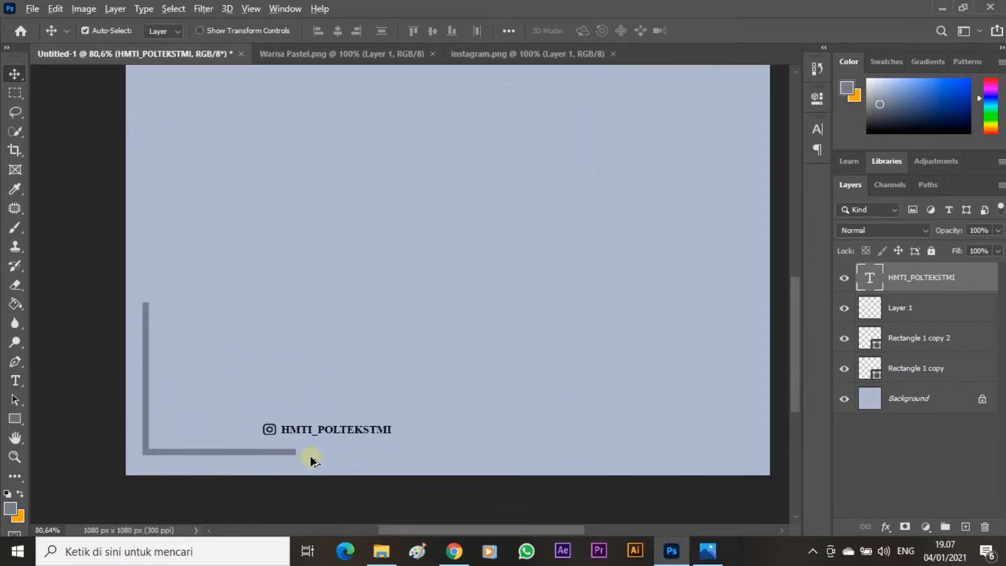
scroll(310, 456, up, 3)
key(alt+Tab)
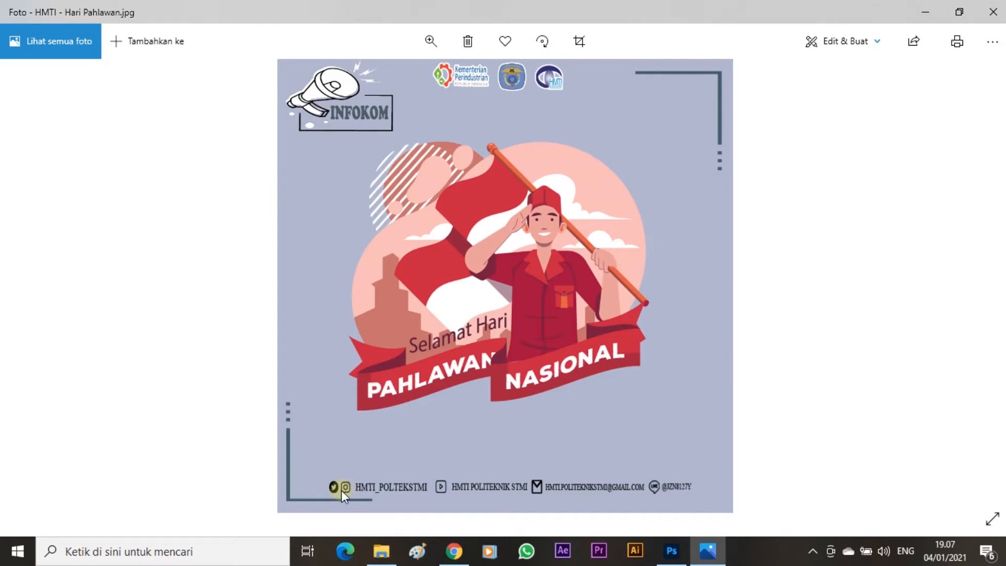
key(alt+Tab)
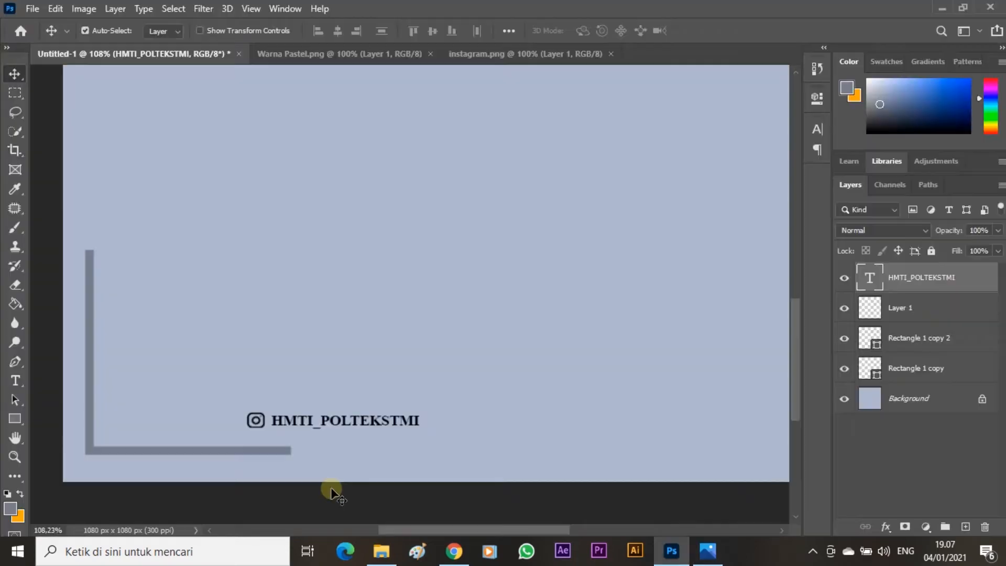
key(alt+Tab)
key(alt+Tab)
key(alt+Tab)
key(alt+Tab)
Open the twitter icon image from the Icon folder and bring the Twitter icon into the Untitled-1 poster document.
click(30, 9)
click(48, 38)
click(448, 146)
click(392, 364)
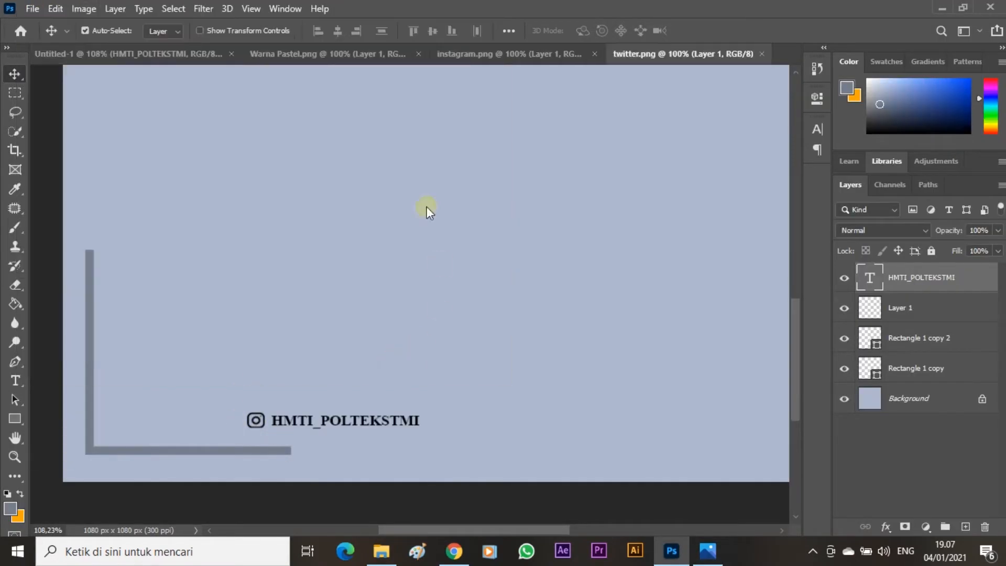
drag(399, 180, 199, 364)
click(581, 252)
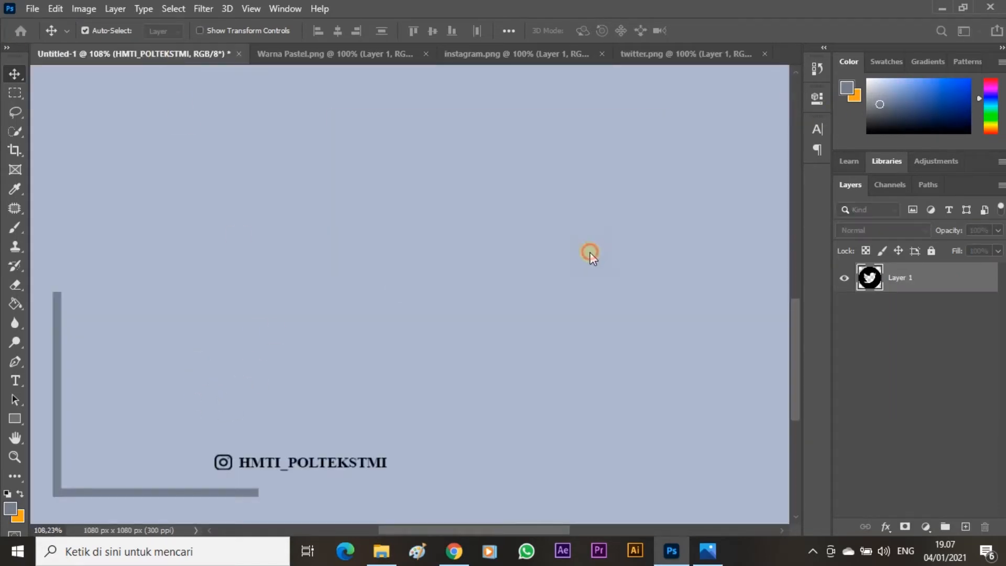
drag(503, 231, 346, 240)
Scale the Twitter icon down to about 4% and place it directly left of the Instagram icon at the same height.
key(ctrl+t)
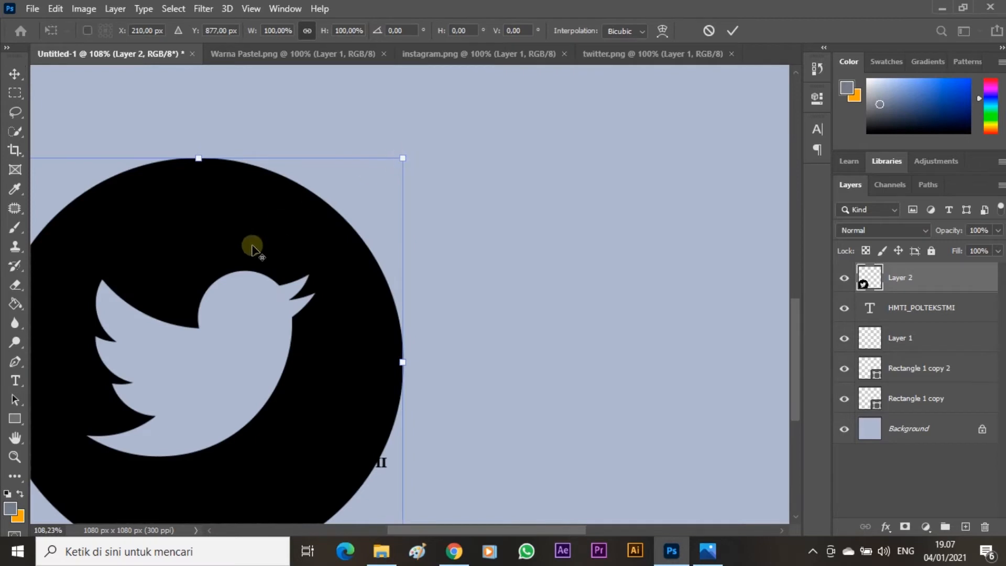
scroll(253, 247, down, 4)
drag(295, 365, 398, 228)
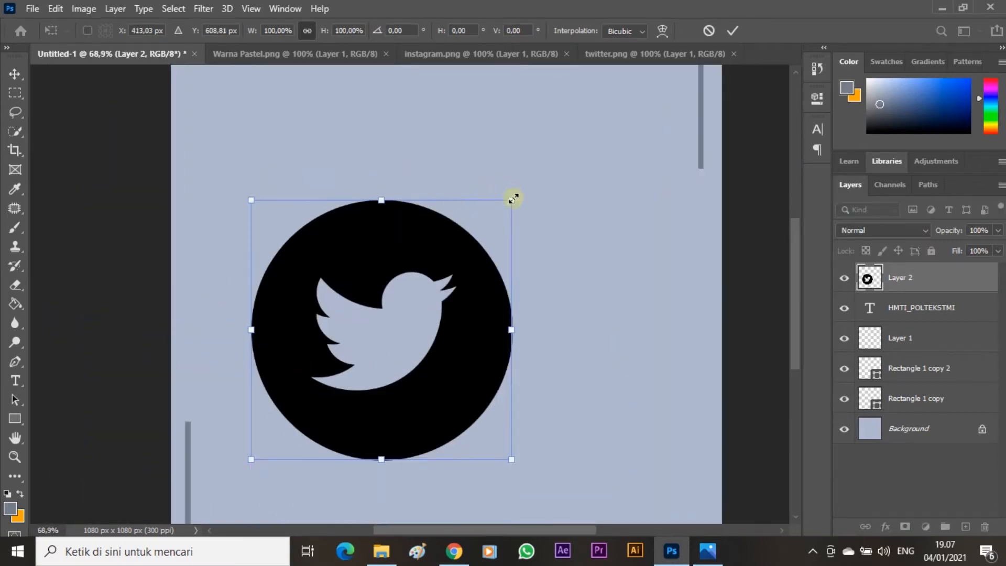
drag(514, 198, 321, 393)
scroll(321, 393, up, 5)
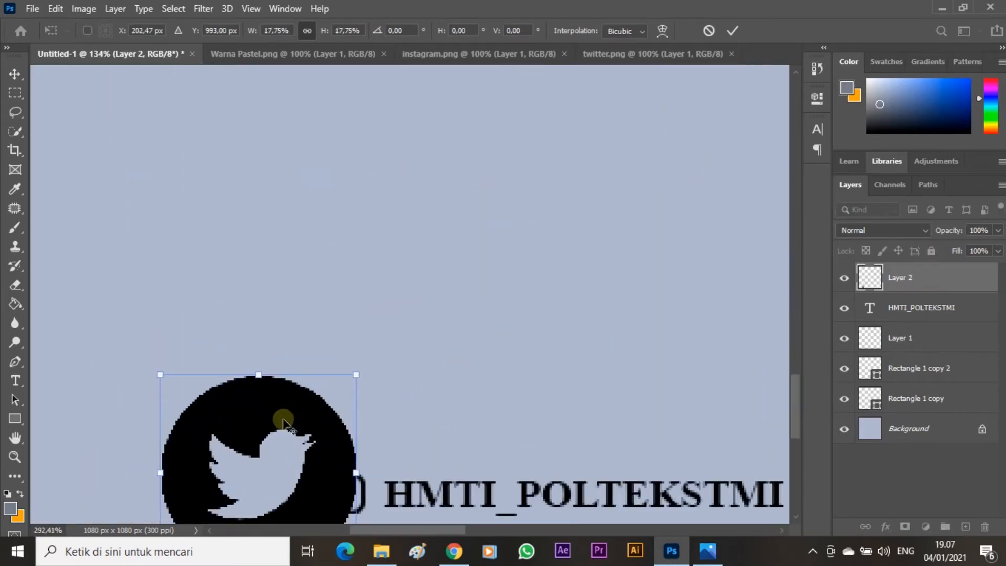
key(alt+space)
key(Escape)
scroll(367, 346, down, 3)
drag(355, 257, 342, 356)
drag(326, 376, 273, 378)
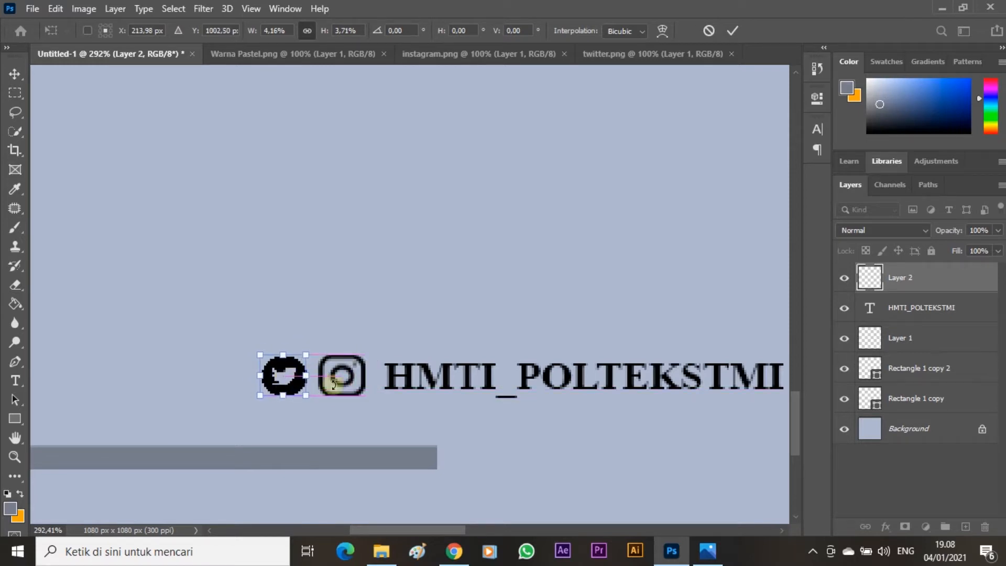
key(Return)
Reorder the layers so the Twitter icon sits directly below the HMTI_POLTEKSTMI text layer.
scroll(414, 367, down, 11)
scroll(350, 443, up, 4)
scroll(304, 347, down, 3)
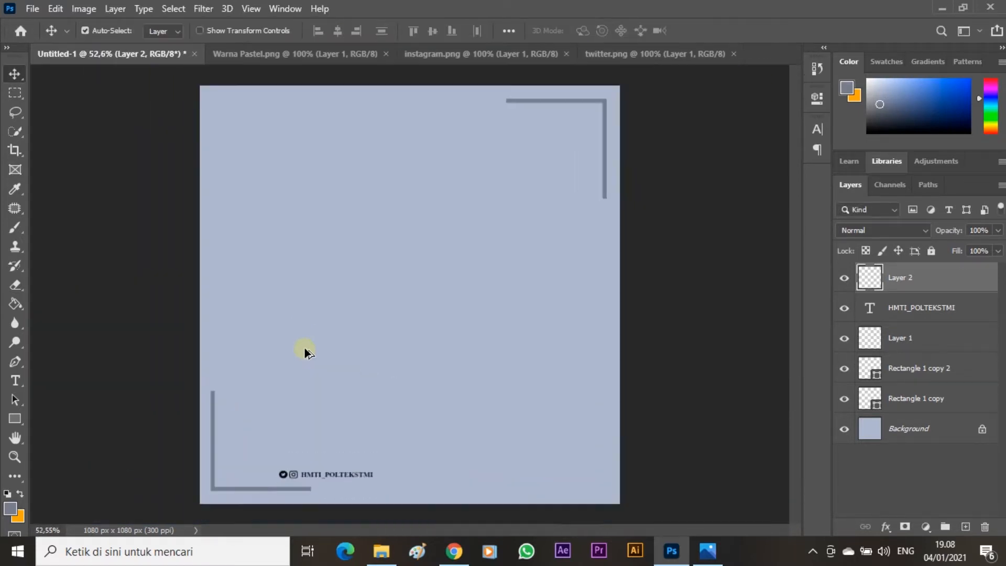
drag(879, 284, 860, 320)
scroll(341, 445, up, 4)
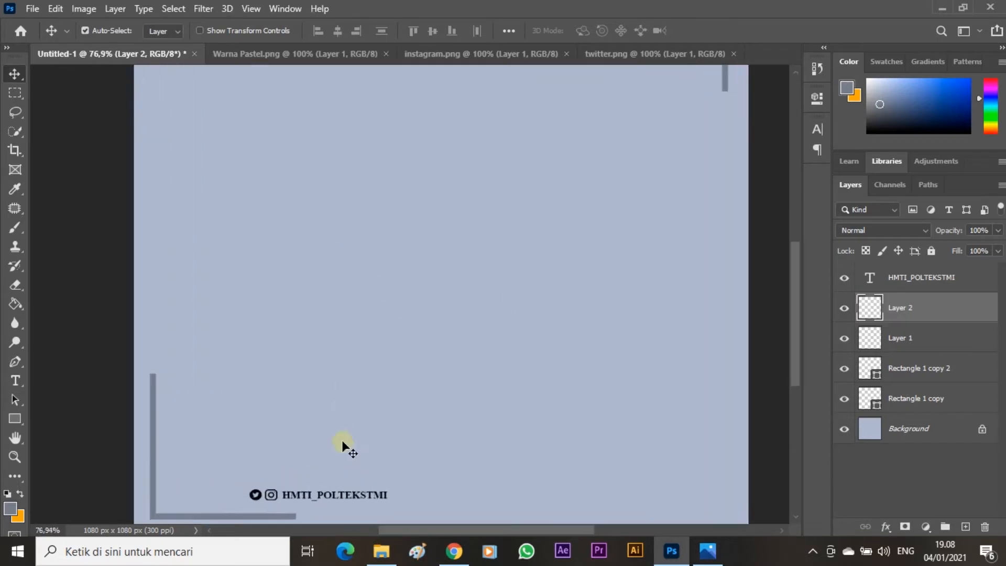
scroll(766, 290, down, 3)
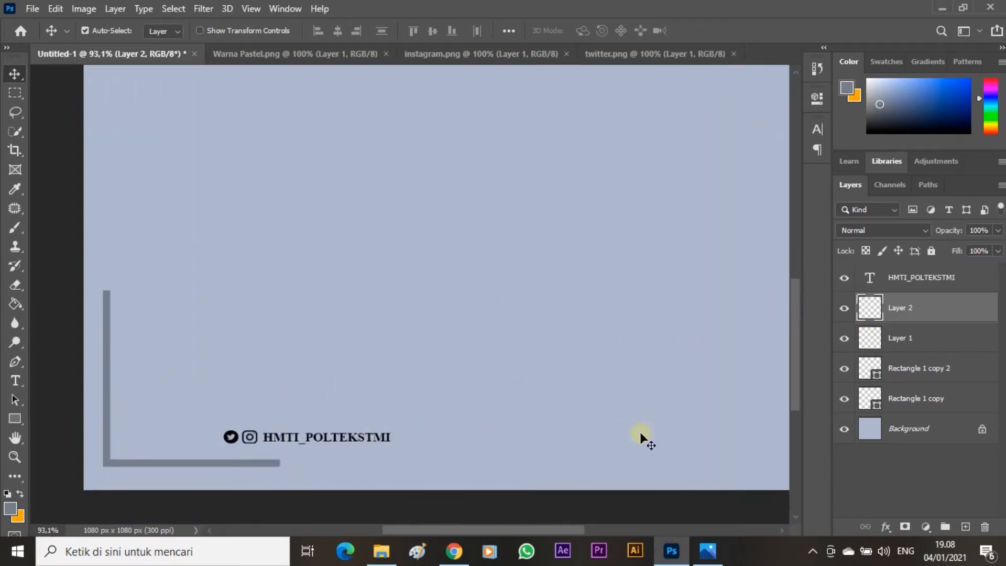
Shift the HMTI_POLTEKSTMI text and both social media icons together to the left by about 25 px.
click(921, 278)
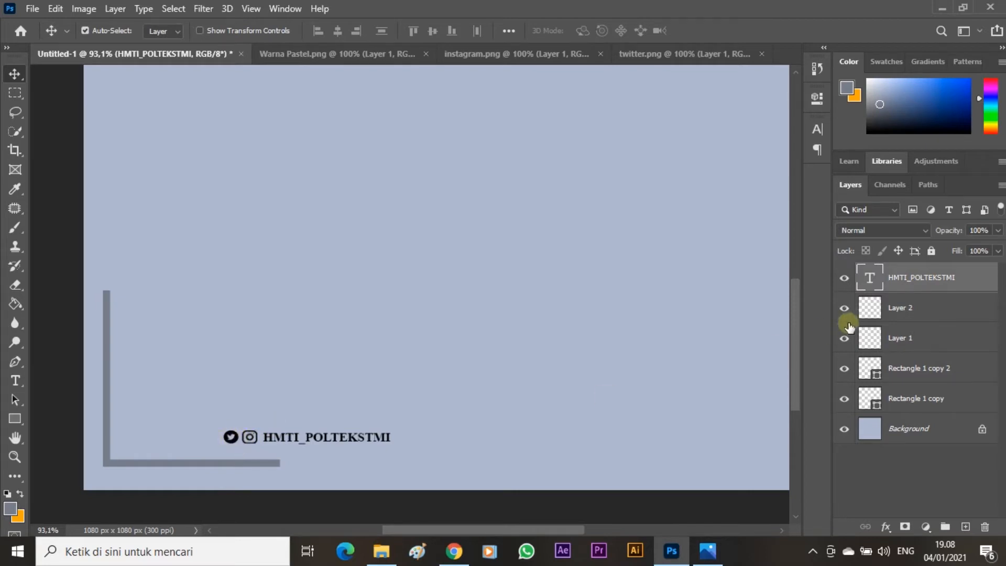
click(898, 309)
shift+click(872, 335)
shift+click(922, 286)
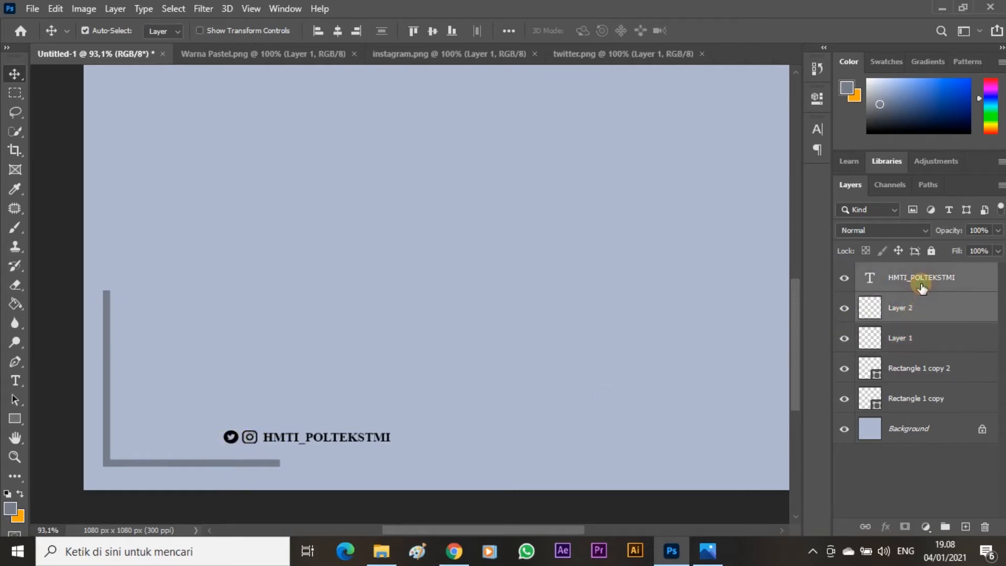
click(913, 340)
shift+click(921, 283)
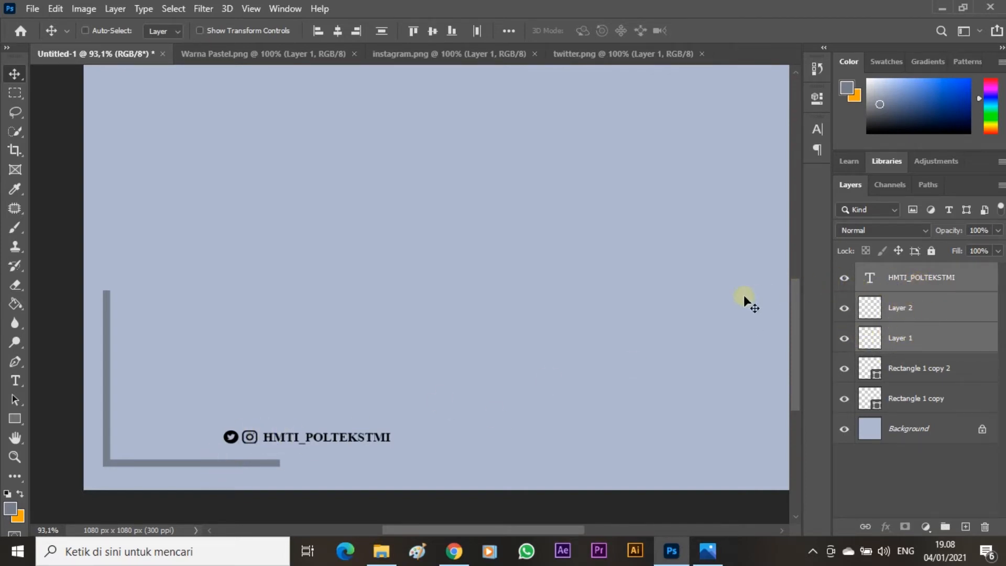
key(ctrl+t)
key(Left)
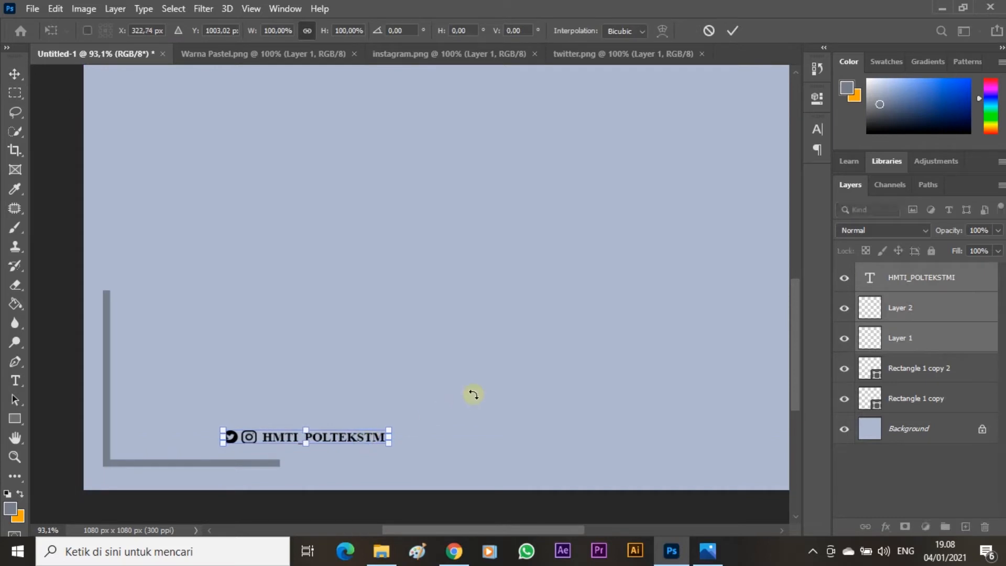
key(Left)
key(Left)
key(Left)
key(Left)
key(Left)
key(Left)
key(Left)
key(Left)
key(Left)
key(Left)
key(Left)
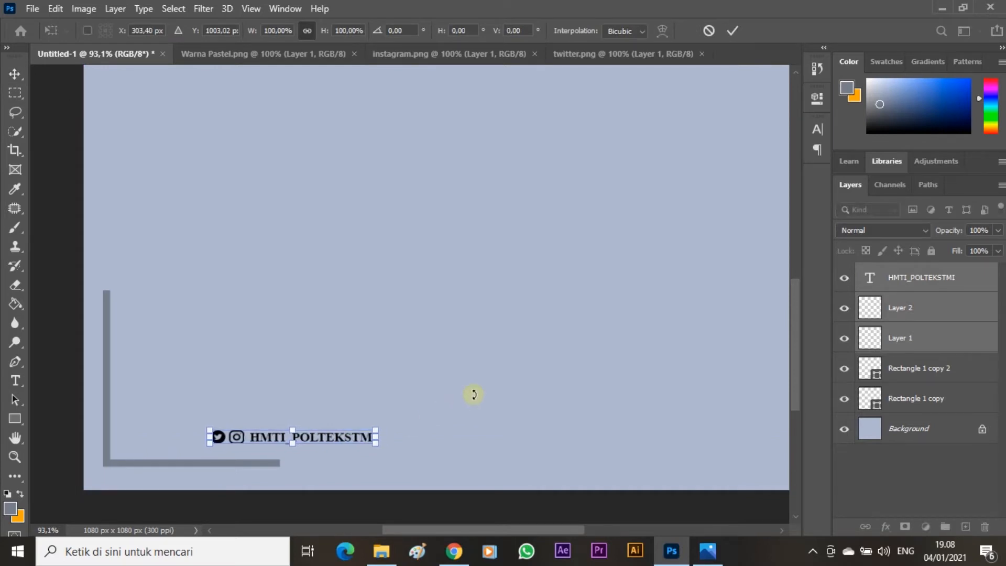
key(Left)
key(Left)
key(Left)
key(Left)
key(Left)
key(Left)
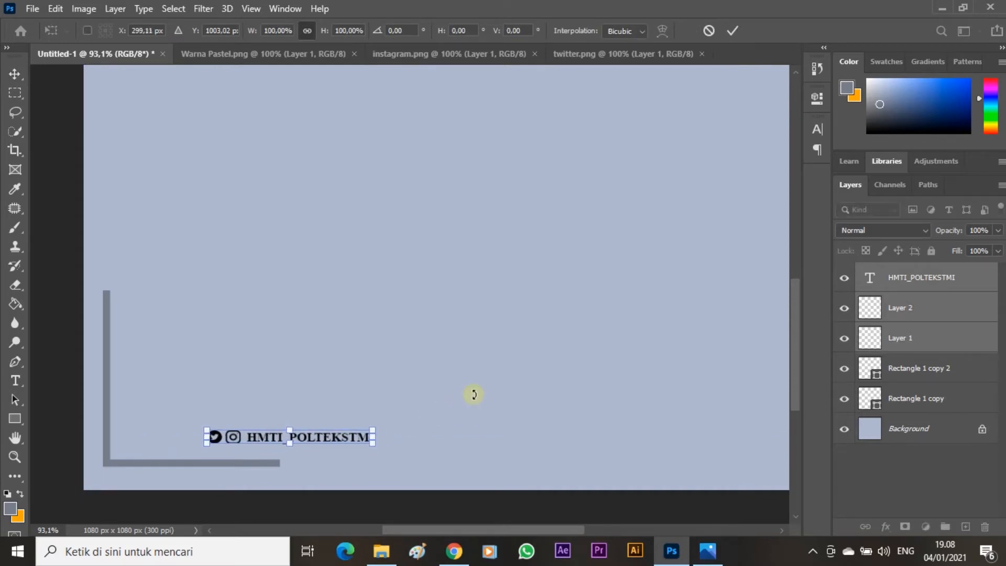
key(Return)
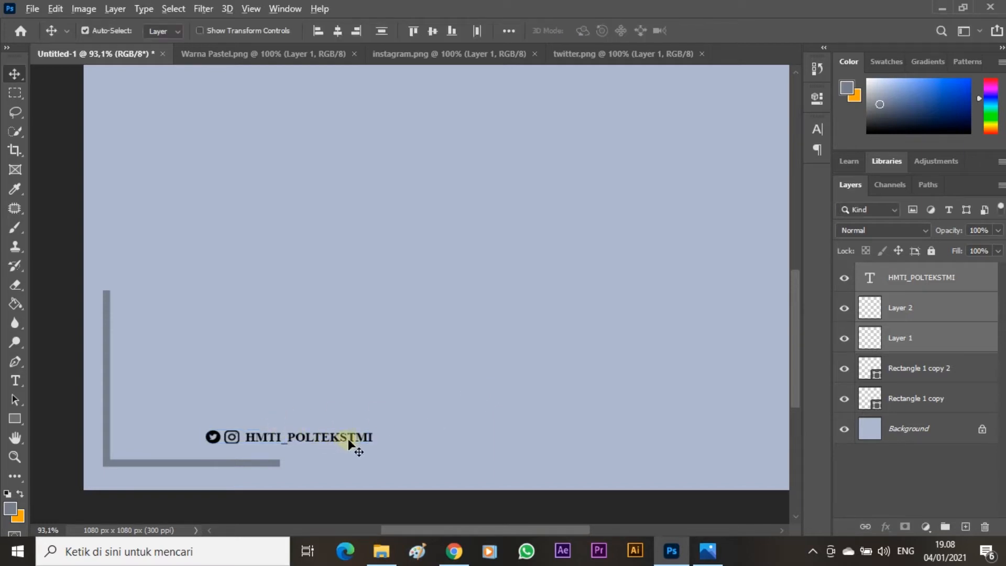
Check the reference poster for the next footer icon and close the instagram.png and twitter.png documents.
key(alt+Tab)
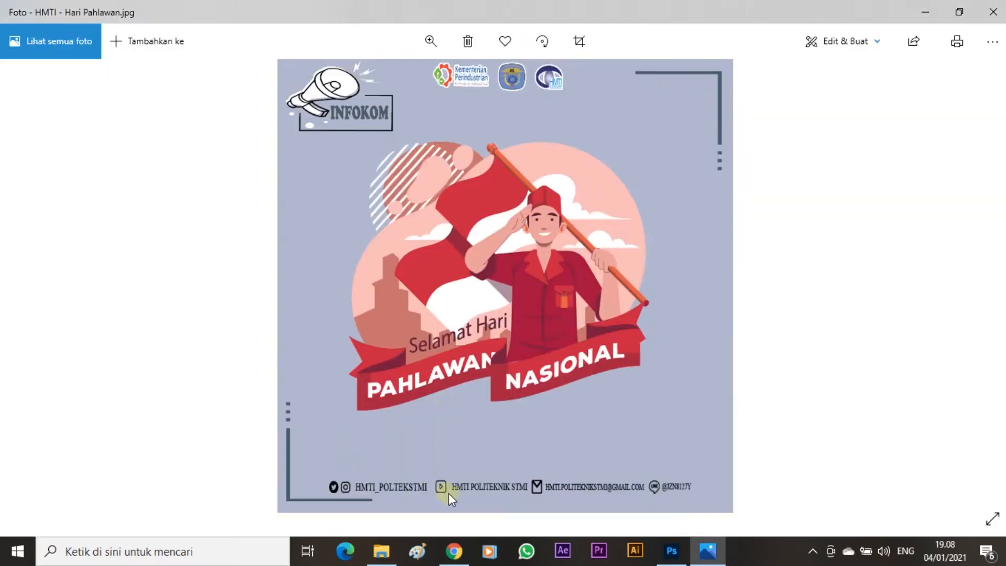
key(alt+Tab)
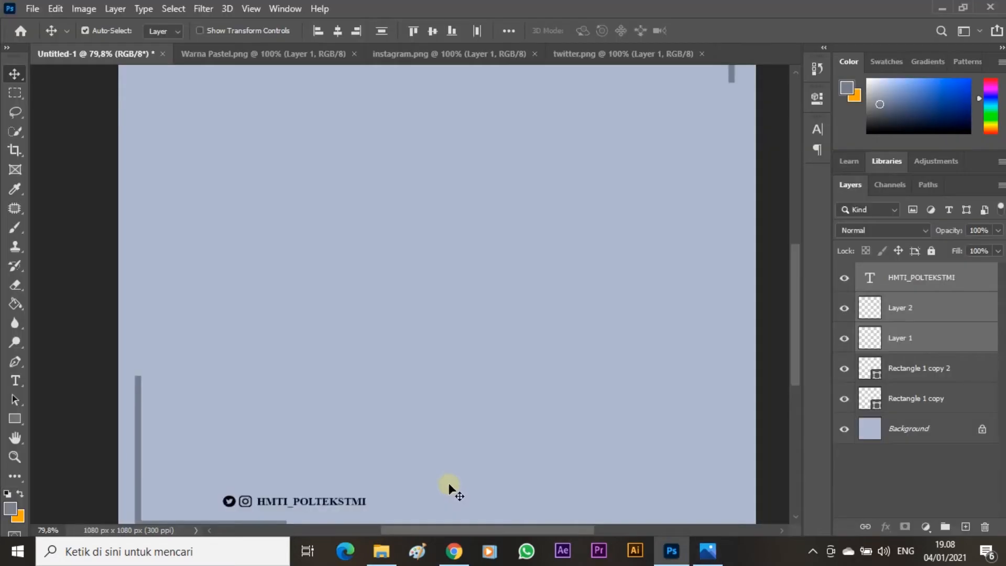
click(535, 53)
click(520, 53)
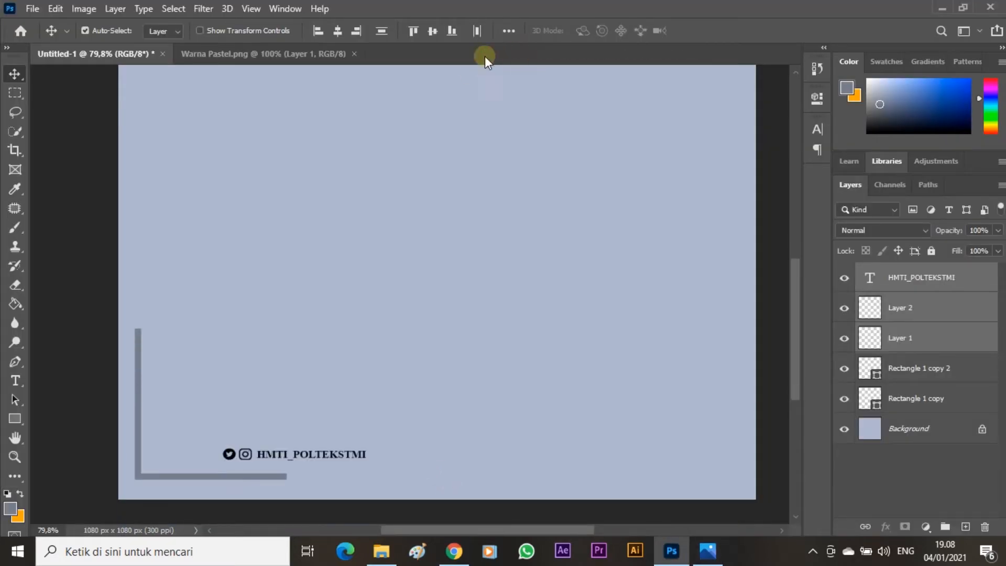
Open the youtube icon image from the Icon folder and bring the YouTube icon into the Untitled-1 poster document.
click(32, 9)
click(47, 37)
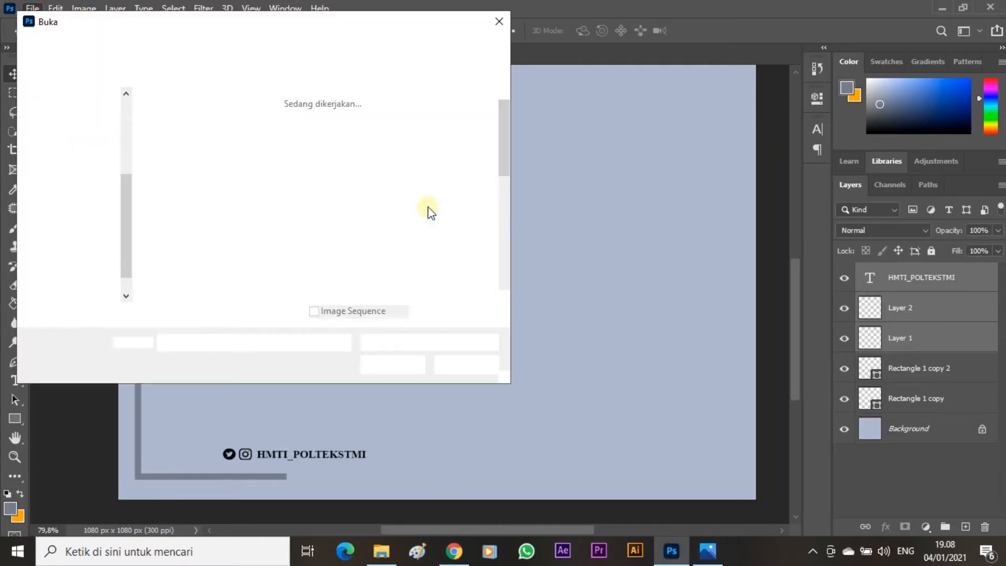
click(372, 220)
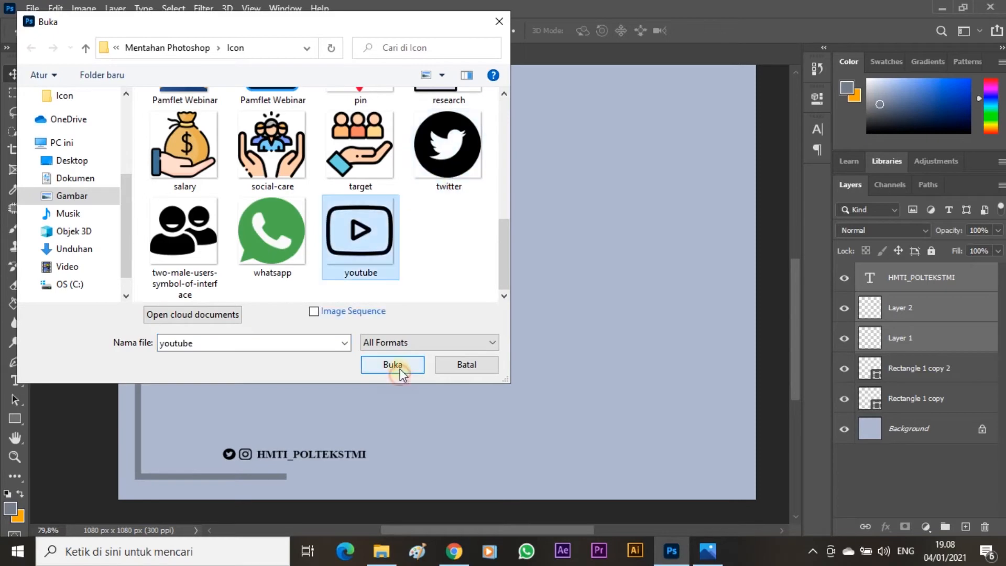
click(393, 365)
drag(441, 261, 110, 62)
drag(340, 310, 340, 310)
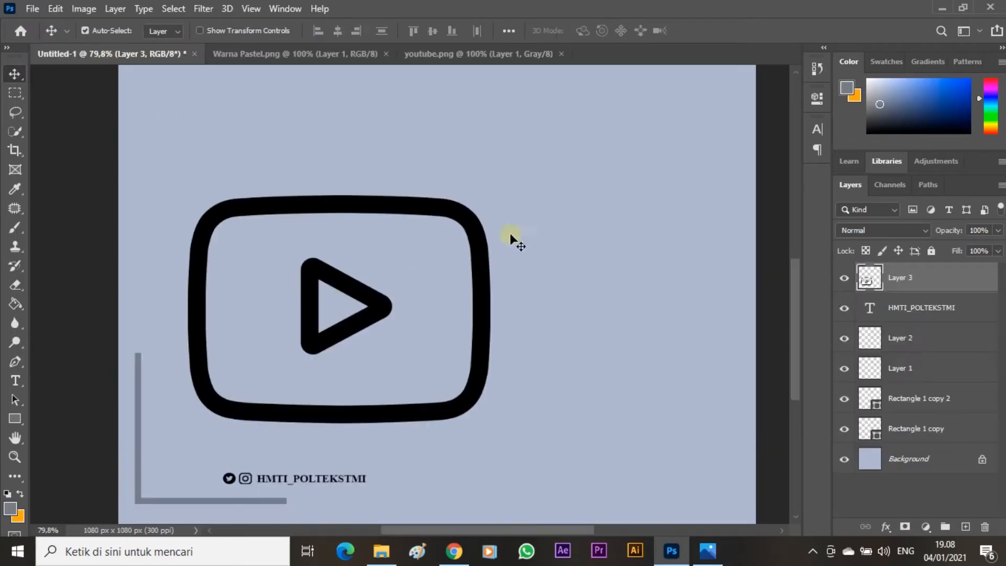
Scale the YouTube icon down to the size of the other footer icons and place it right of the HMTI_POLTEKSTMI text.
drag(456, 212, 386, 348)
key(ctrl+t)
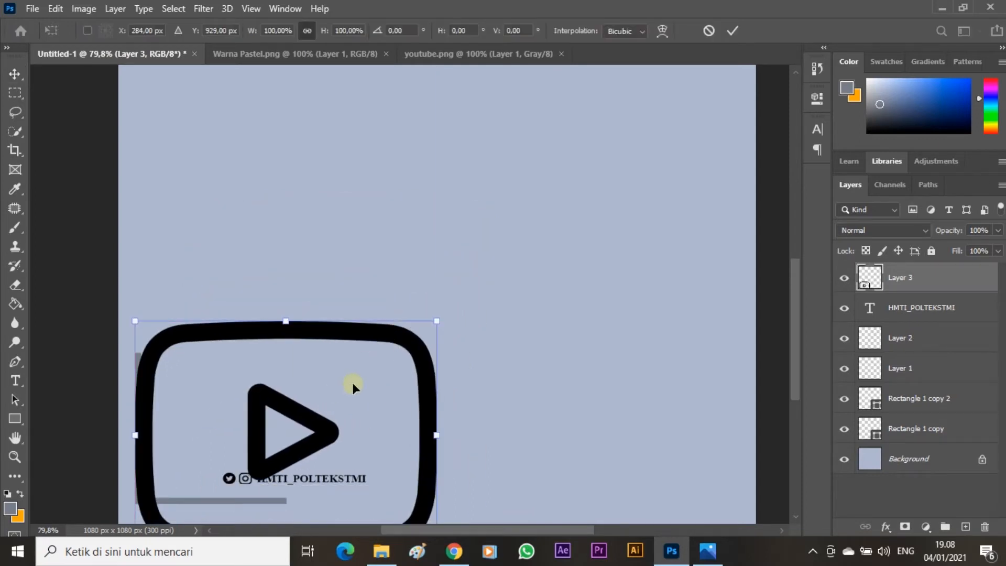
drag(438, 318, 179, 506)
scroll(257, 436, up, 5)
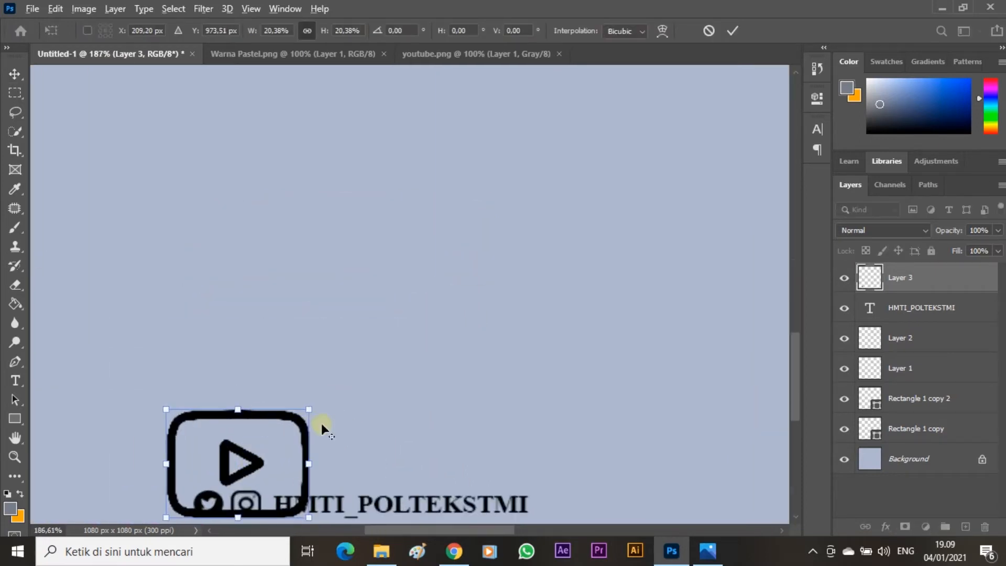
scroll(277, 434, up, 1)
drag(795, 404, 795, 426)
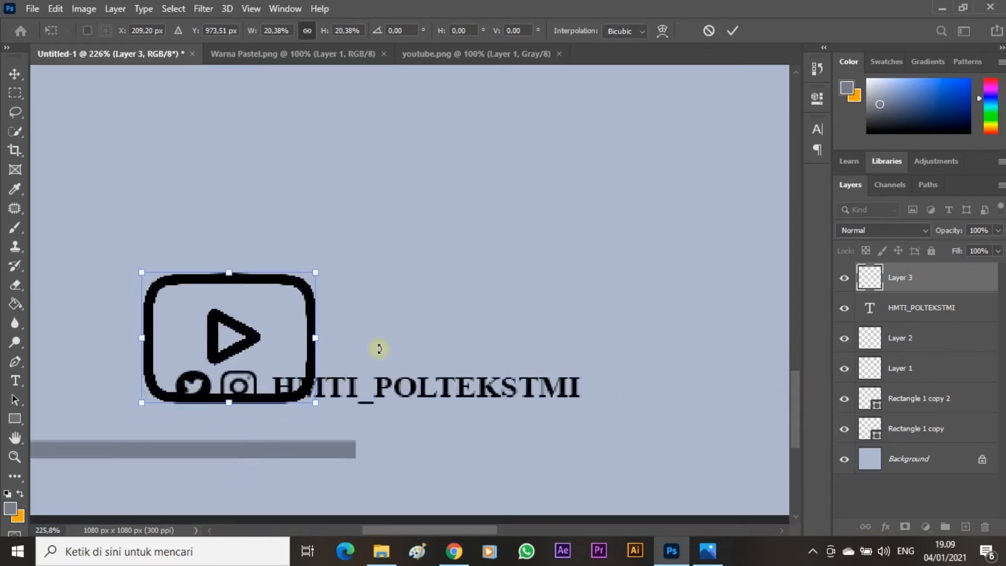
drag(317, 272, 628, 388)
key(Return)
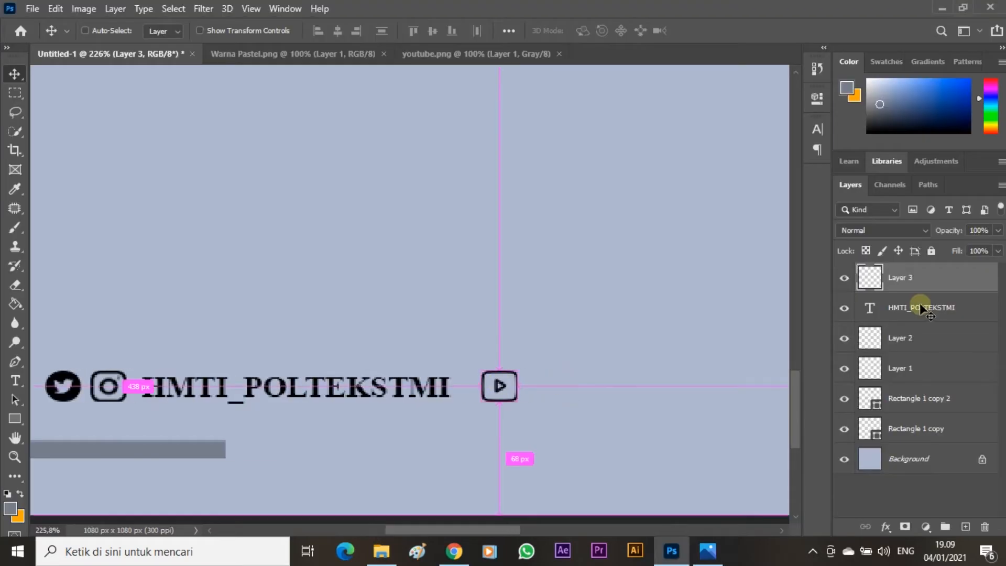
Toggle the visibility of the HMTI_POLTEKSTMI text layer to identify it in the footer.
click(920, 303)
scroll(393, 355, down, 3)
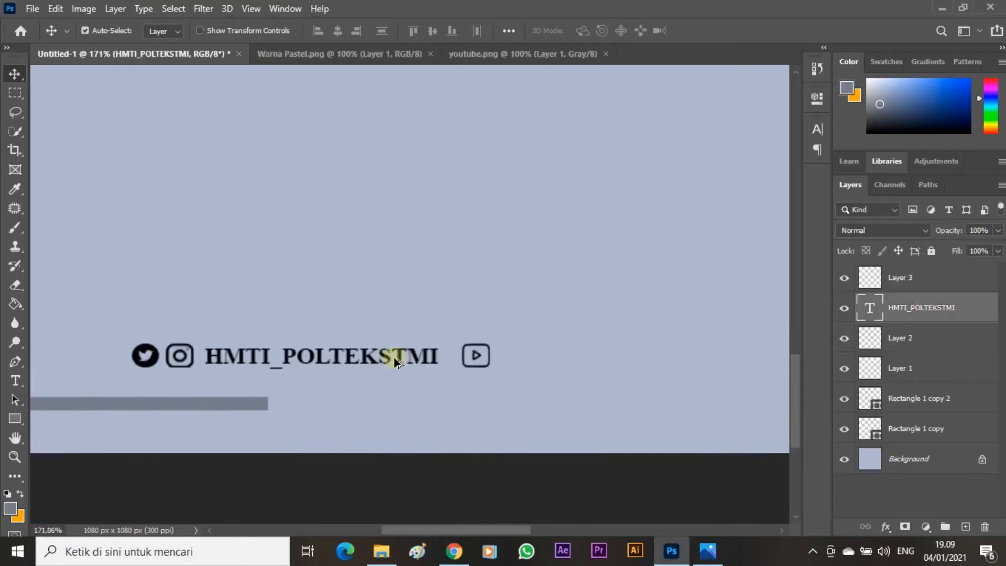
scroll(395, 355, up, 2)
scroll(426, 377, down, 2)
scroll(322, 362, up, 3)
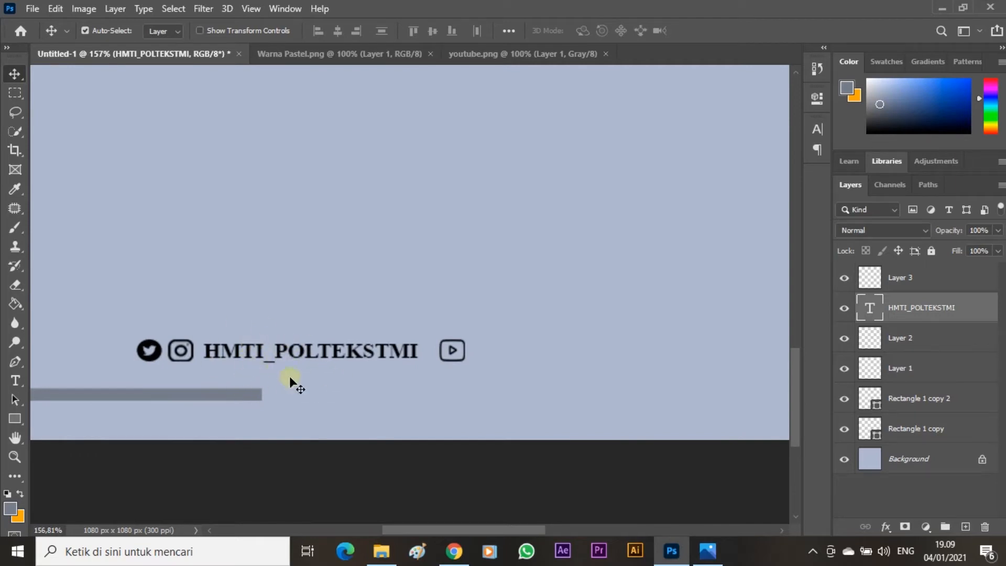
scroll(271, 356, up, 1)
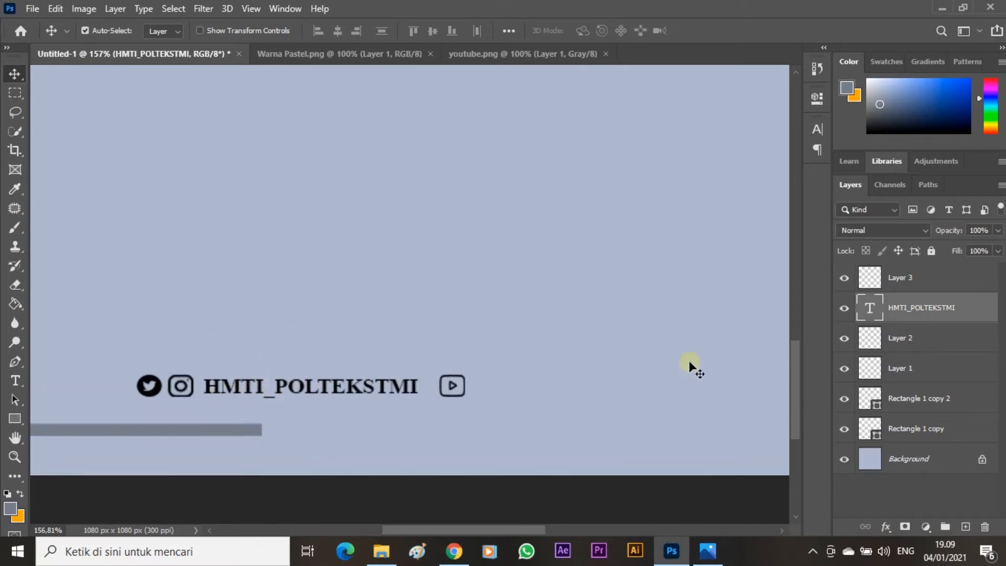
click(848, 313)
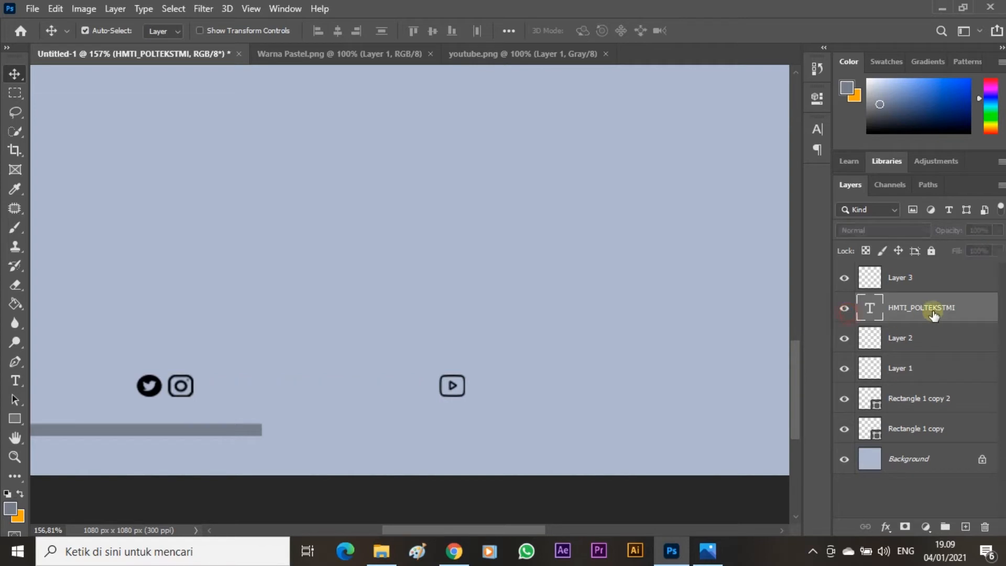
click(841, 312)
click(848, 310)
click(845, 314)
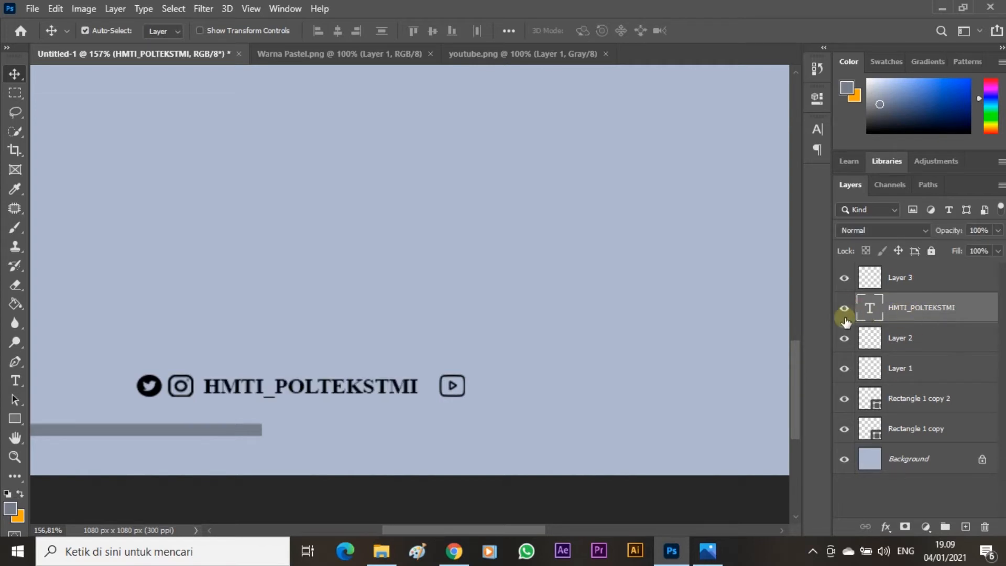
click(842, 312)
click(844, 310)
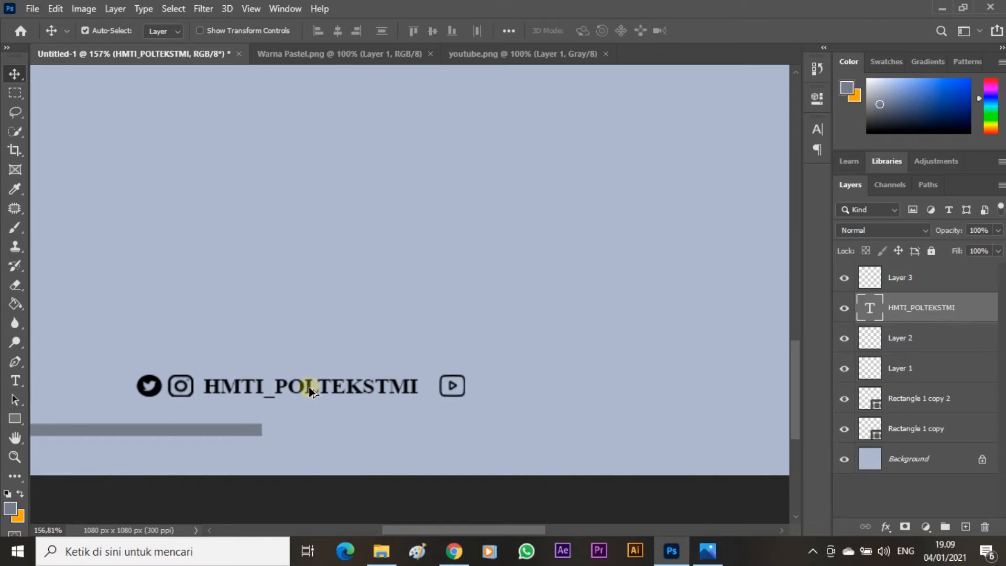
Duplicate the HMTI_POLTEKSTMI text beside the YouTube icon and change the copy to HMTI POLITEKNIK STMI.
drag(313, 393, 586, 397)
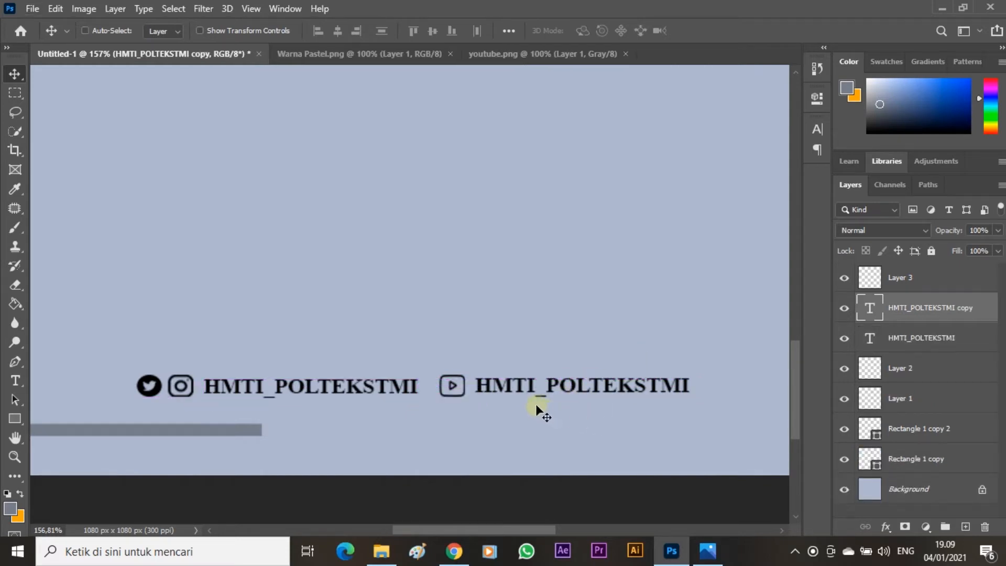
scroll(534, 400, right, 2)
key(t)
click(527, 387)
double_click(527, 388)
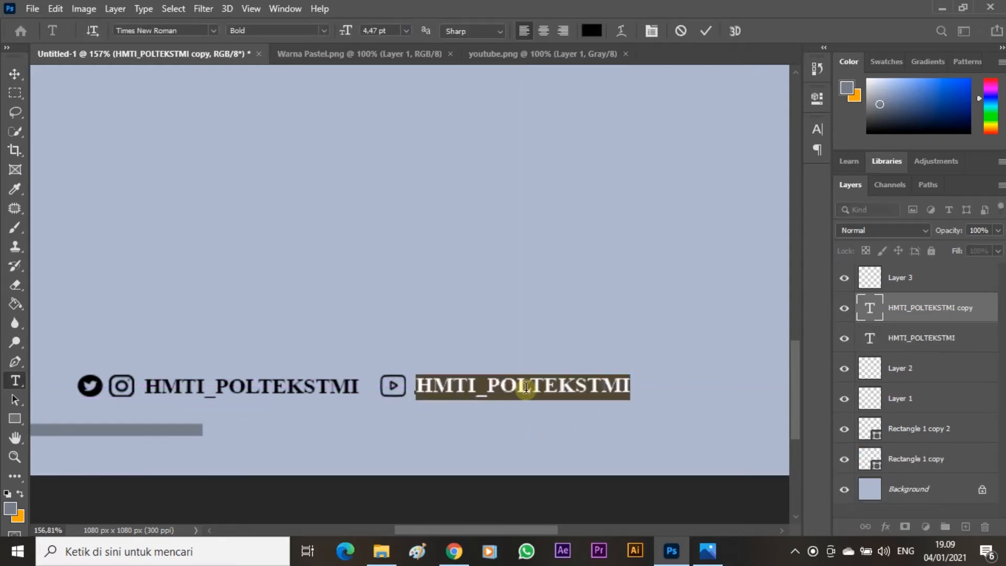
text(HMTI POLITEKNIK STMI)
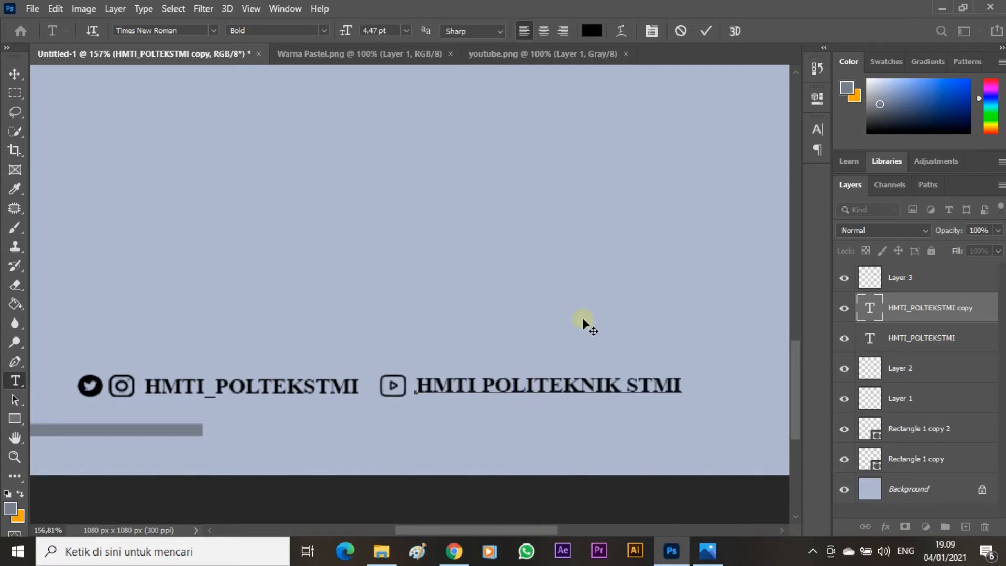
click(705, 31)
key(v)
Reorder the layers so the YouTube icon sits directly below the HMTI_POLTEKSTMI text layer.
scroll(431, 444, down, 6)
scroll(433, 452, up, 2)
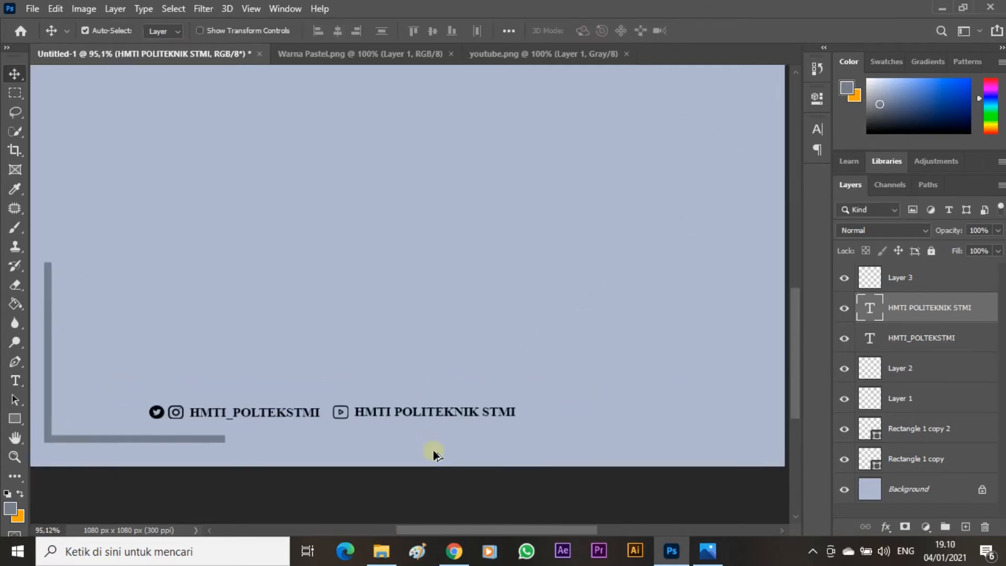
drag(909, 283, 936, 352)
Open the gmail icon image from the Icon folder and bring the envelope icon into the Untitled-1 poster document.
click(33, 9)
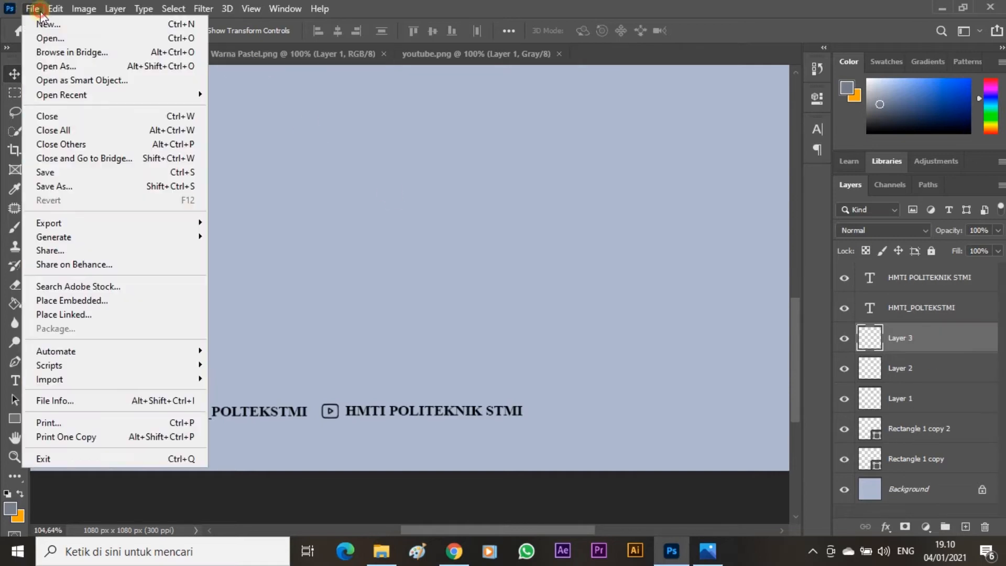
click(46, 37)
scroll(332, 164, up, 2)
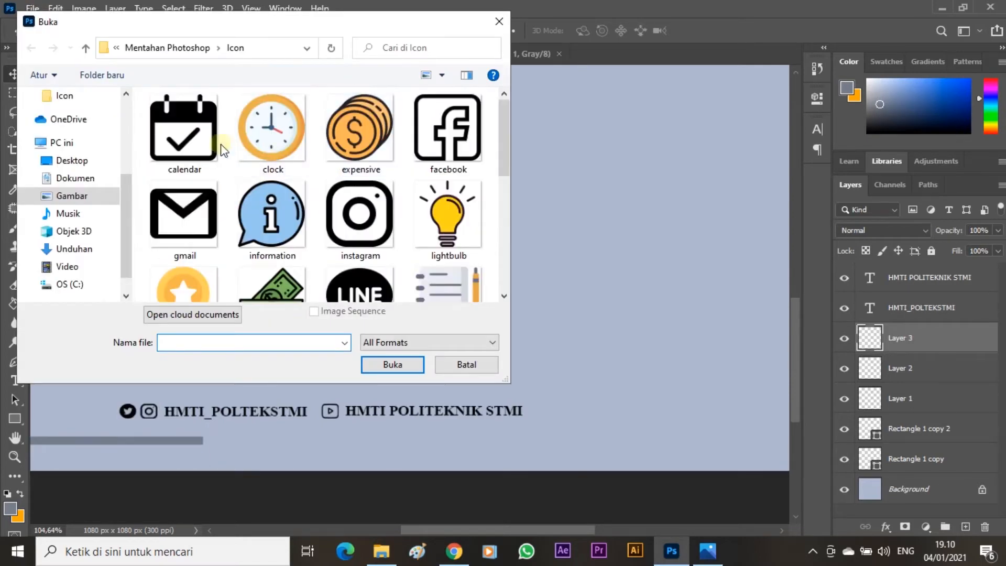
click(184, 223)
click(405, 362)
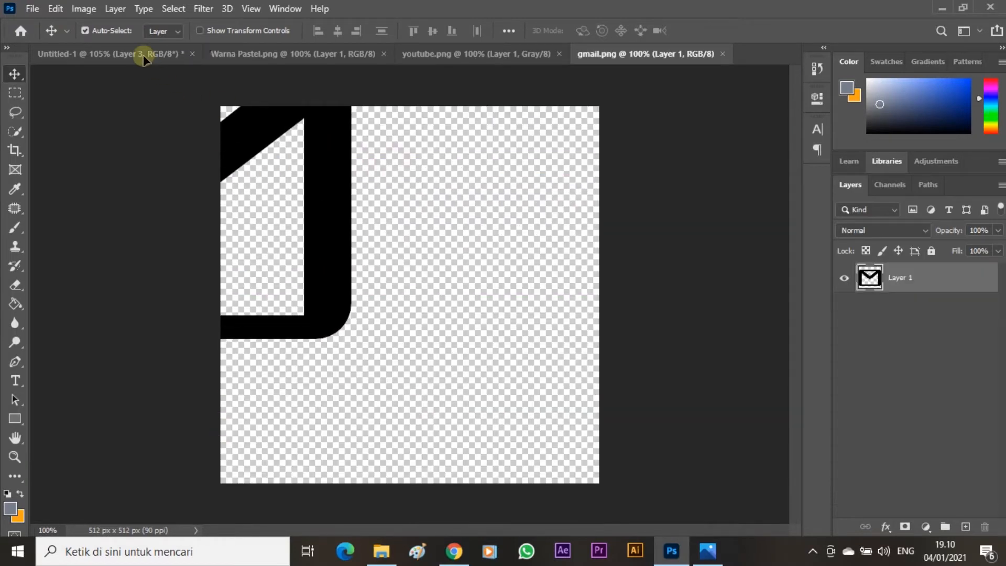
drag(144, 56, 420, 376)
click(590, 248)
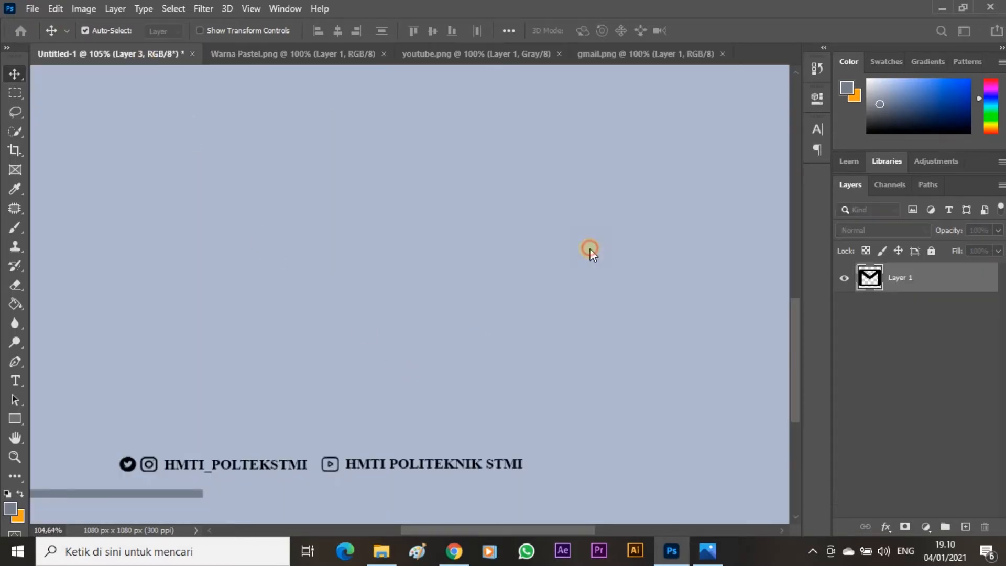
Scale the envelope icon down to footer size and place it right of the HMTI POLITEKNIK STMI text.
drag(617, 229, 263, 483)
scroll(268, 508, up, 3)
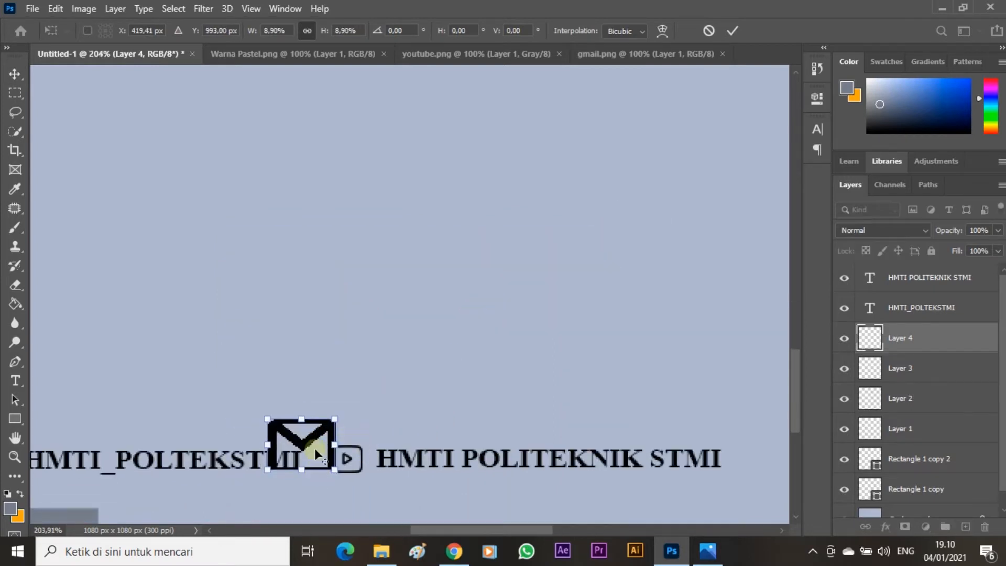
drag(314, 448, 346, 453)
scroll(345, 454, up, 3)
drag(421, 399, 314, 459)
drag(347, 428, 259, 392)
scroll(516, 462, right, 2)
drag(160, 388, 593, 381)
key(Return)
scroll(533, 373, right, 1)
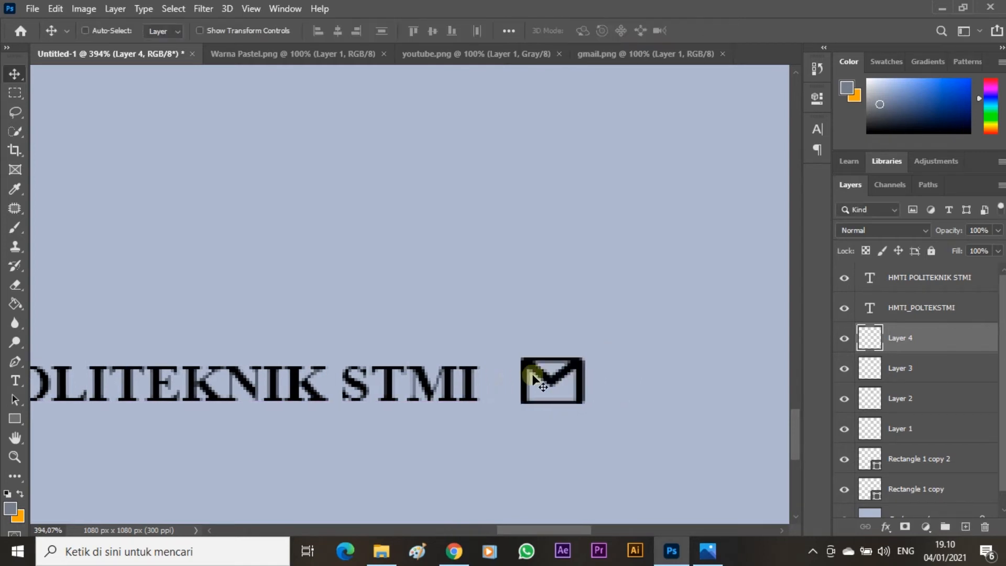
Toggle the visibility of the HMTI POLITEKNIK STMI text layer to identify it in the footer.
scroll(532, 376, right, 1)
scroll(478, 382, down, 3)
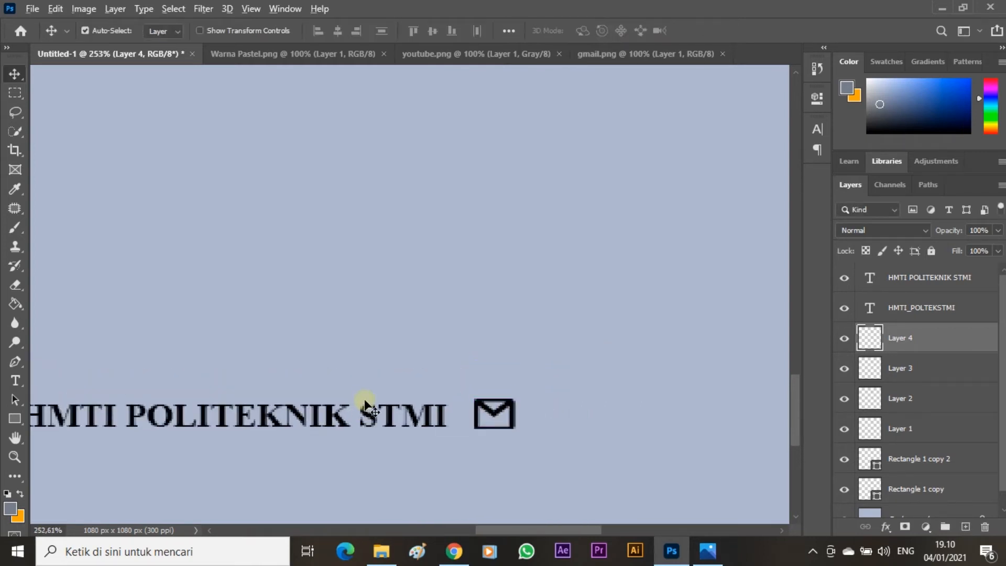
scroll(370, 411, down, 2)
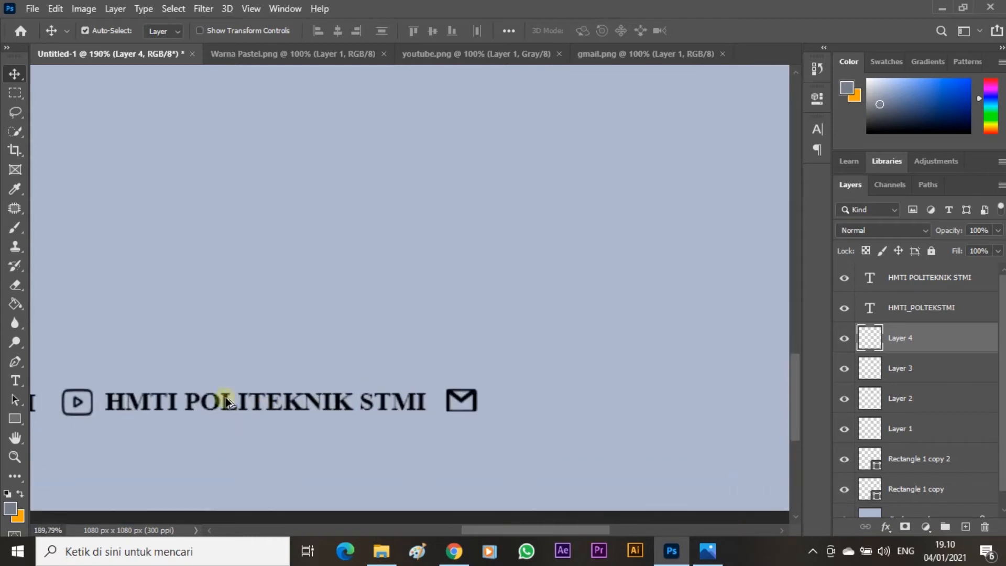
scroll(218, 416, down, 2)
scroll(222, 417, up, 1)
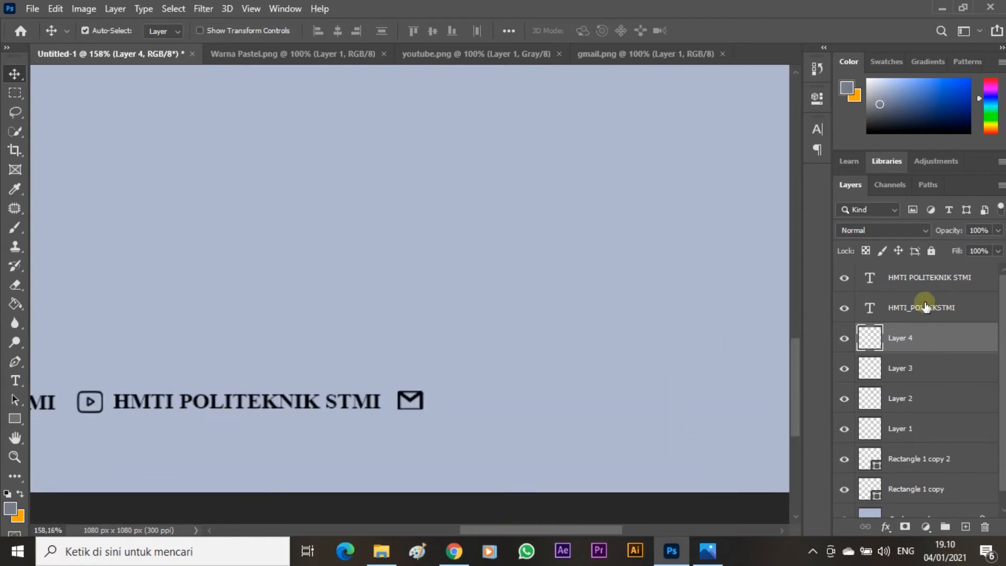
click(940, 279)
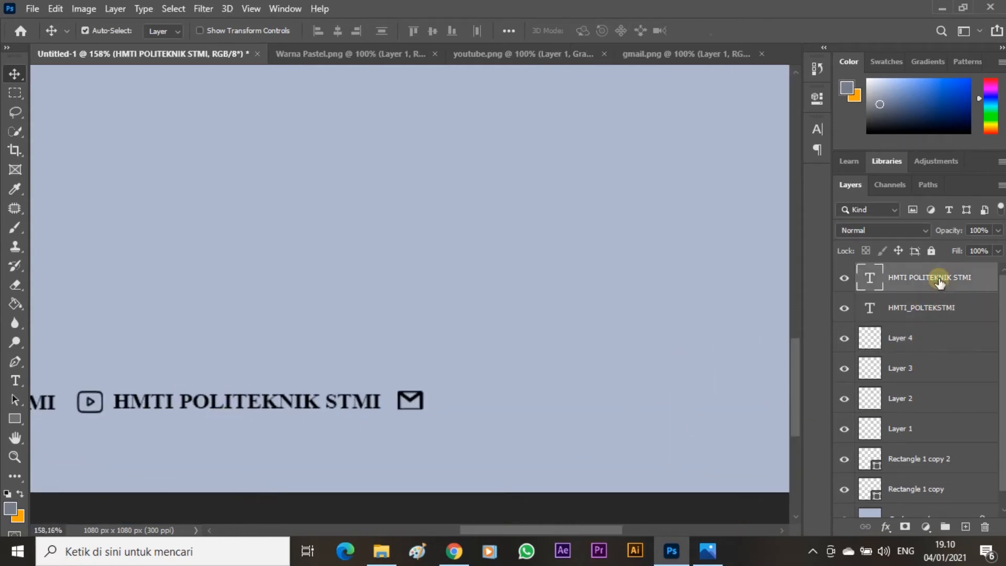
click(843, 278)
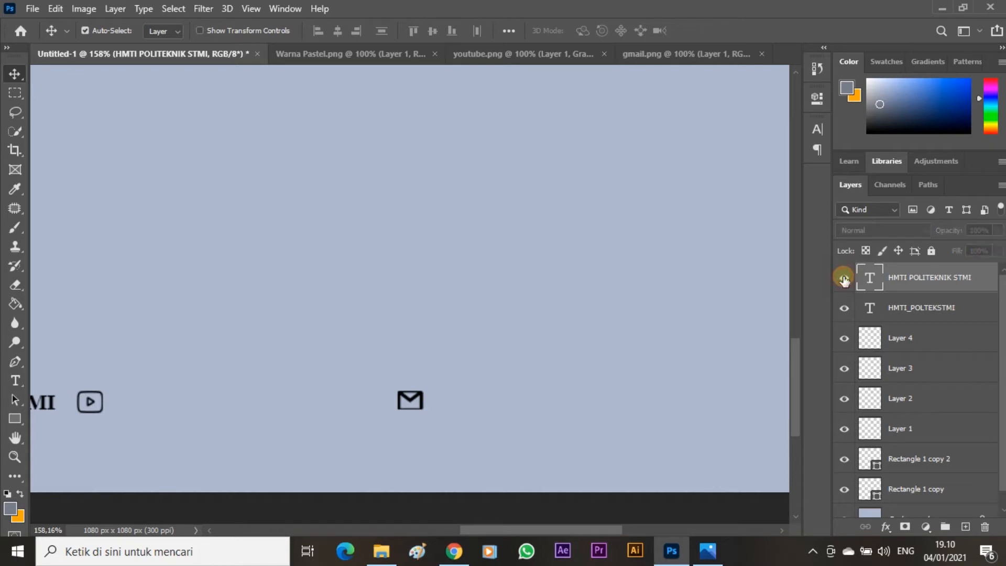
click(843, 279)
click(843, 279)
click(844, 279)
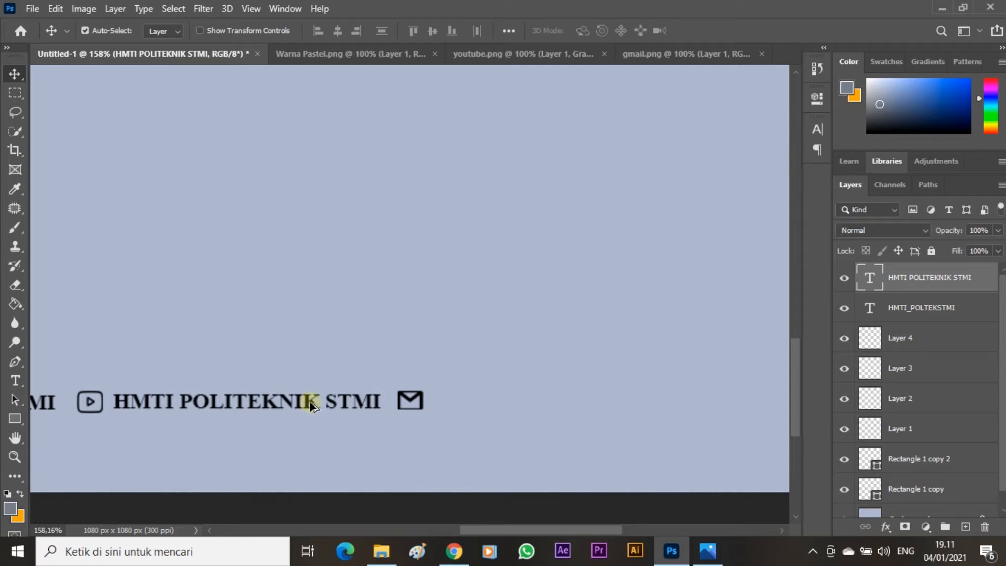
Duplicate the HMTI POLITEKNIK STMI text and place the copy right of the envelope icon.
drag(311, 406, 631, 401)
scroll(482, 466, down, 3)
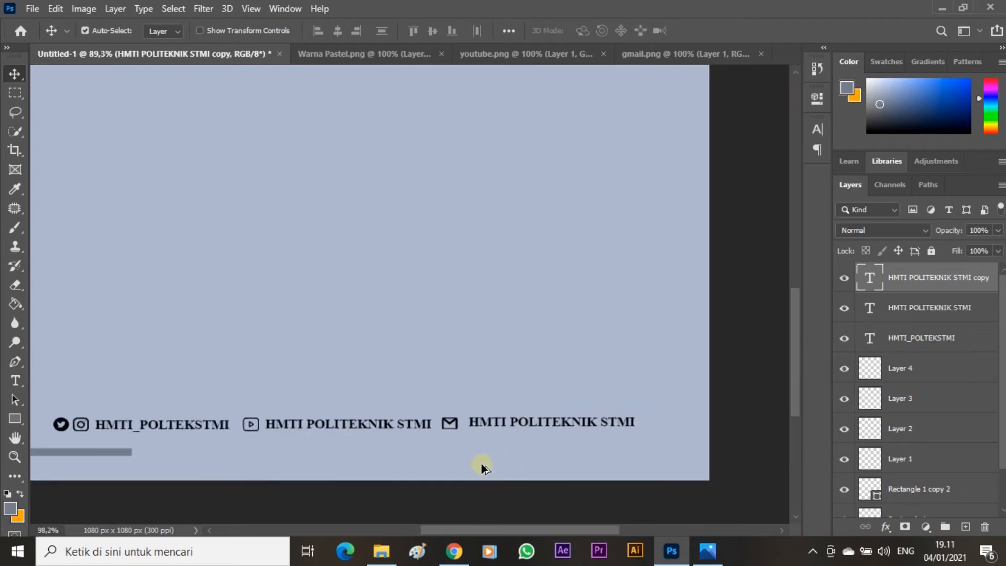
scroll(393, 417, up, 3)
scroll(391, 422, down, 4)
scroll(399, 428, up, 5)
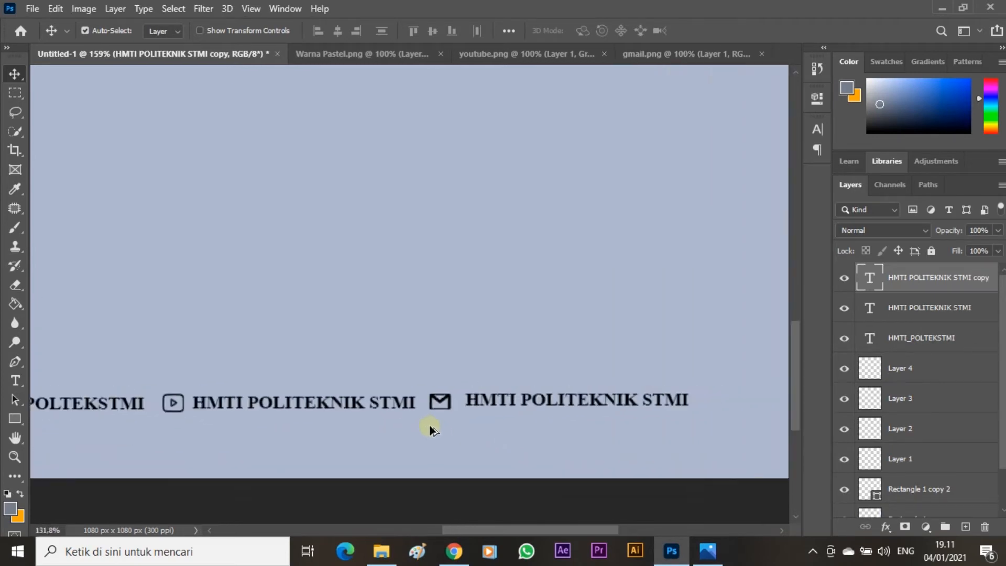
Nudge the copied HMTI POLITEKNIK STMI text left, closer to the envelope icon.
scroll(431, 428, down, 2)
key(Left)
key(Left)
key(Left)
key(Left)
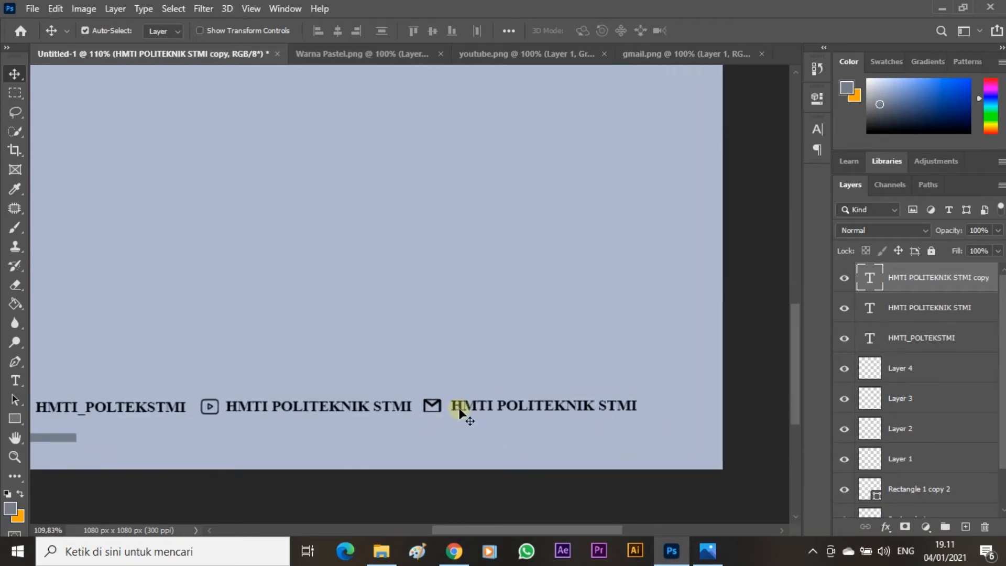
key(Left)
key(Left)
key(Left)
key(Left)
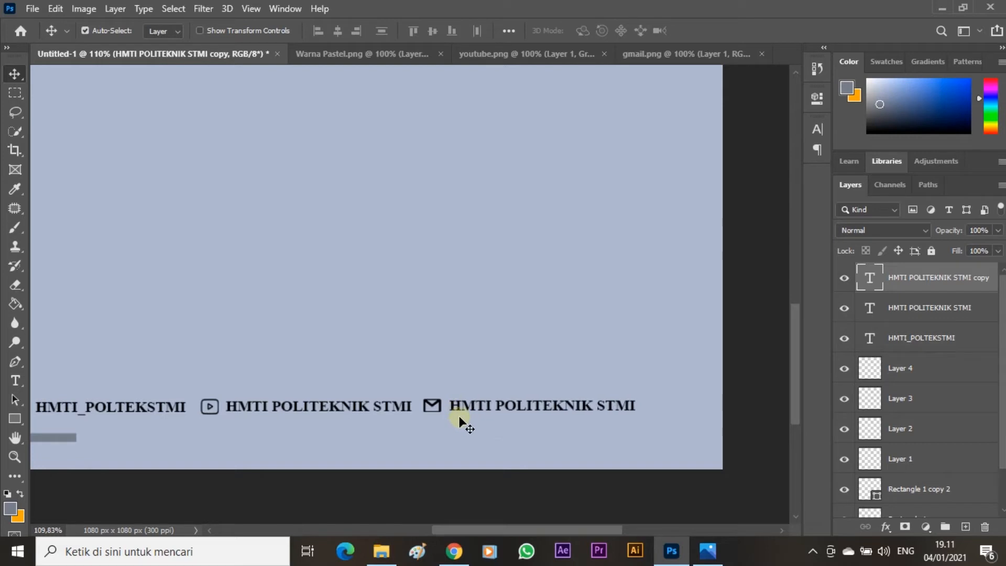
click(458, 410)
key(Left)
key(Left)
click(458, 412)
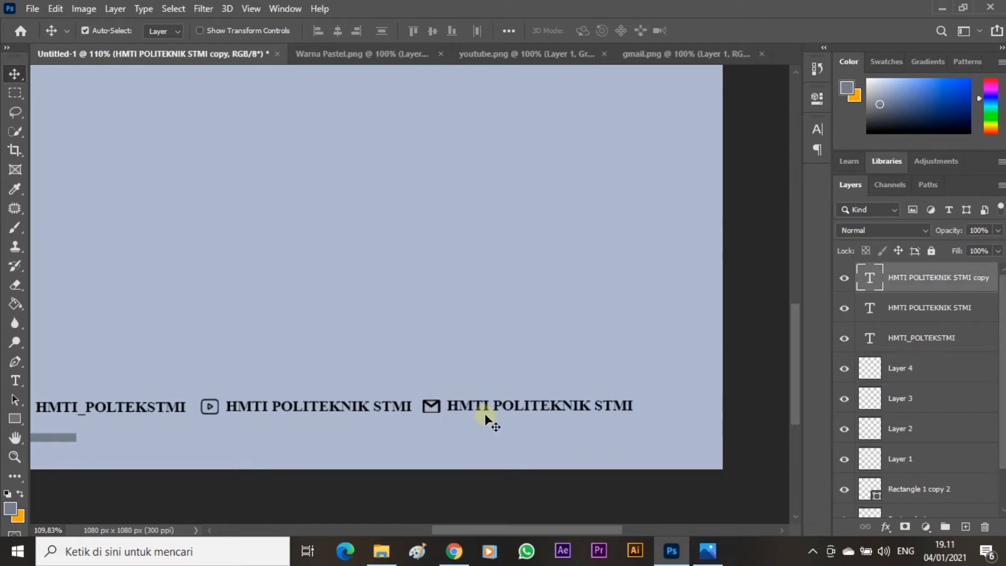
Check the reference poster's footer for the contact text and last icon, and compare it with the current footer layout.
scroll(373, 451, down, 2)
scroll(373, 451, down, 3)
key(alt+Tab)
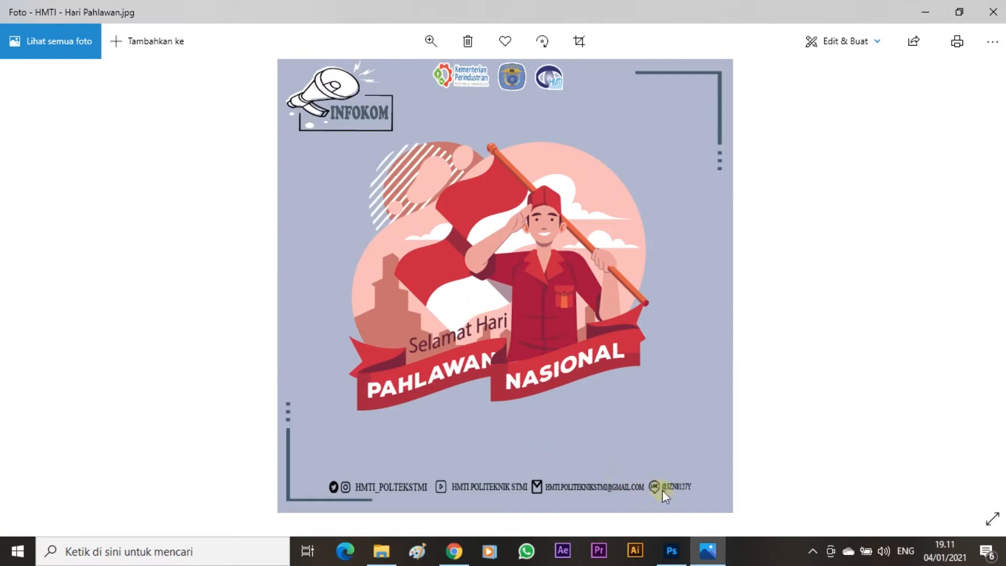
key(alt+Tab)
scroll(567, 459, up, 2)
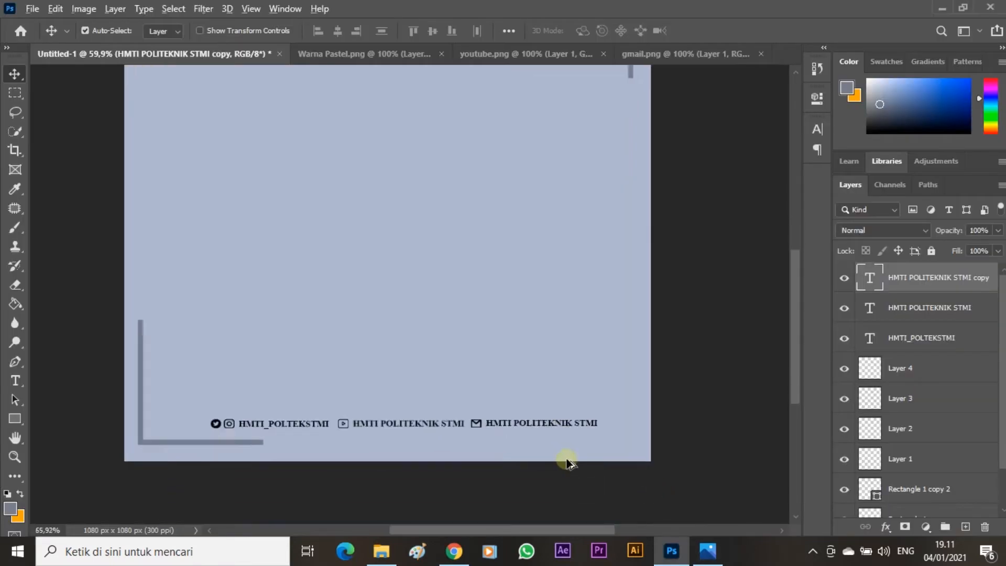
scroll(601, 419, up, 1)
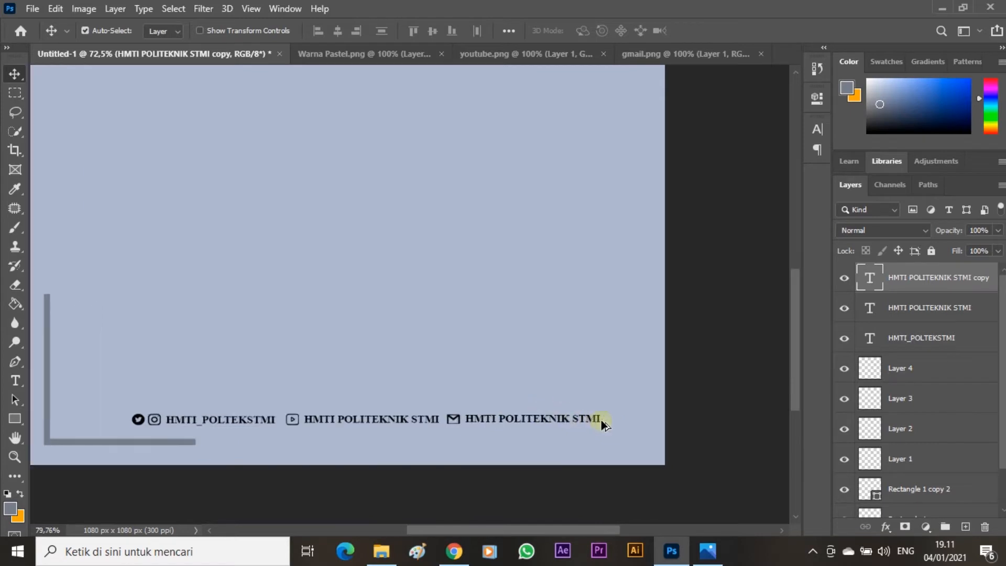
scroll(532, 412, down, 2)
scroll(602, 427, up, 2)
scroll(602, 426, down, 1)
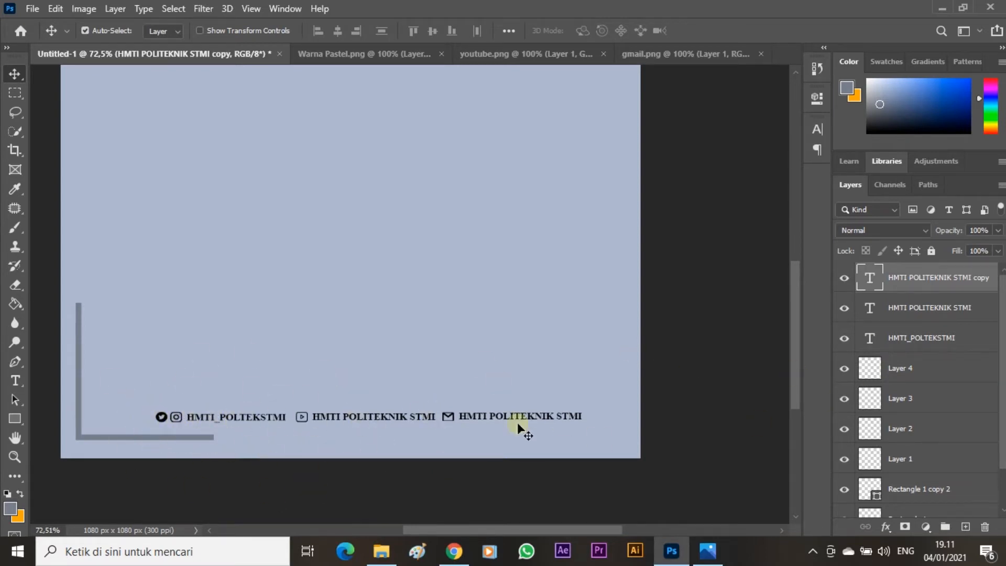
Move all the footer icons and account texts left together and narrow the row to about 93% width.
scroll(495, 388, down, 2)
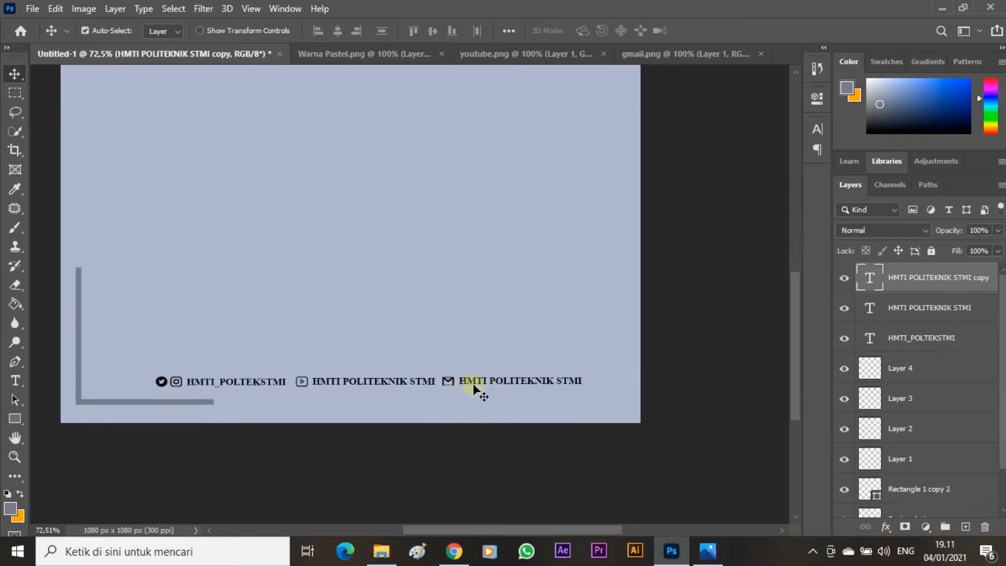
shift+click(936, 308)
drag(932, 359, 917, 470)
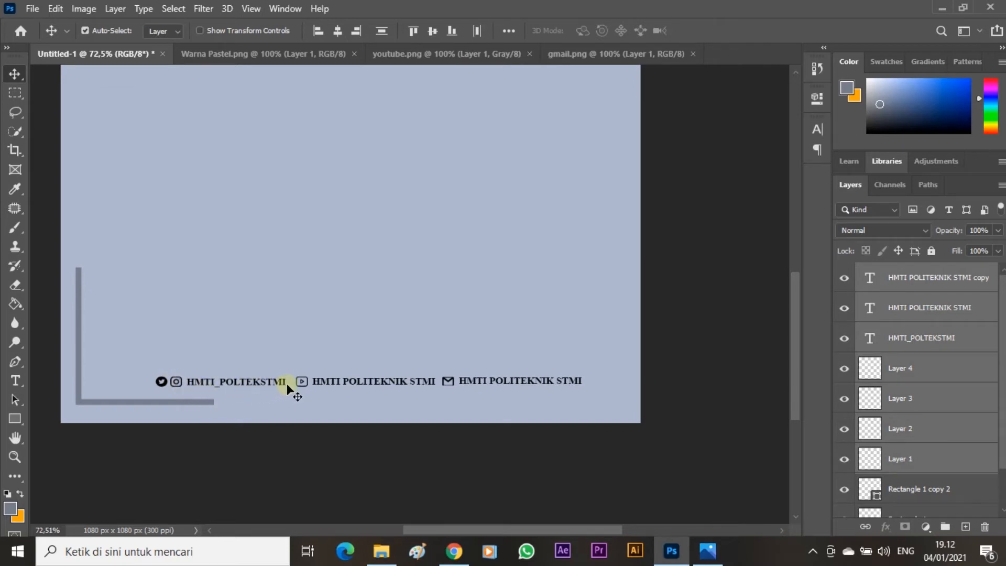
key(ctrl+t)
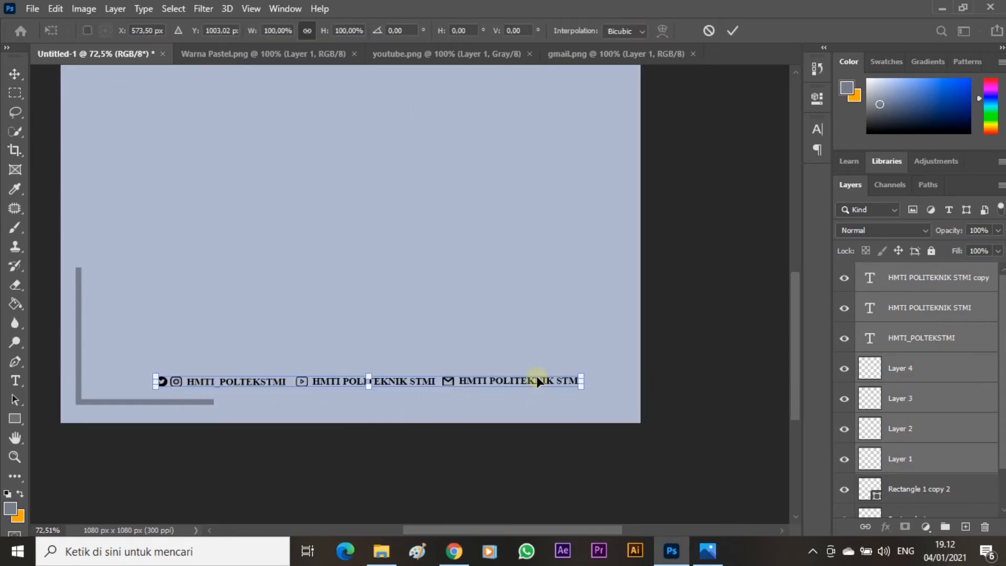
drag(537, 377, 501, 376)
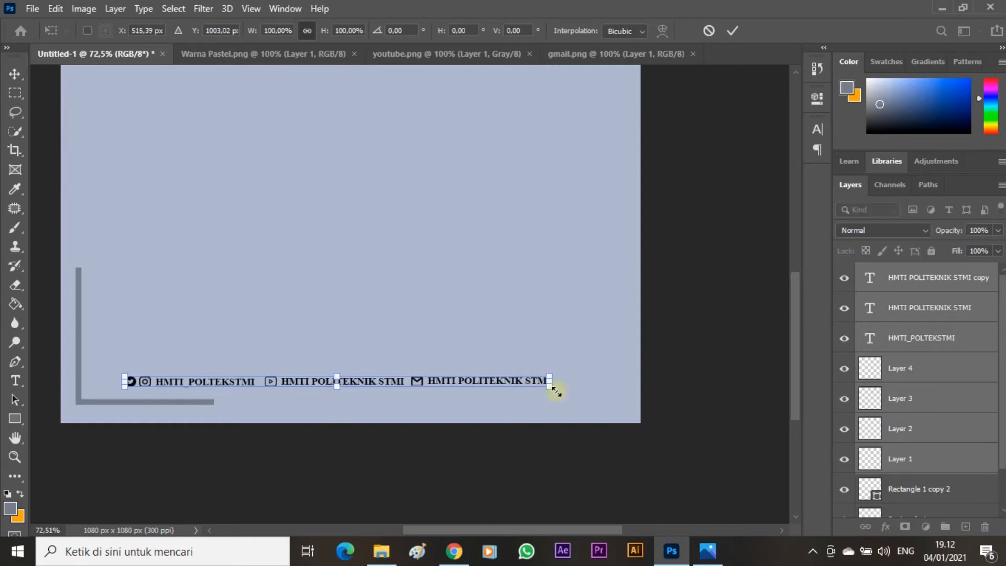
drag(550, 382, 486, 382)
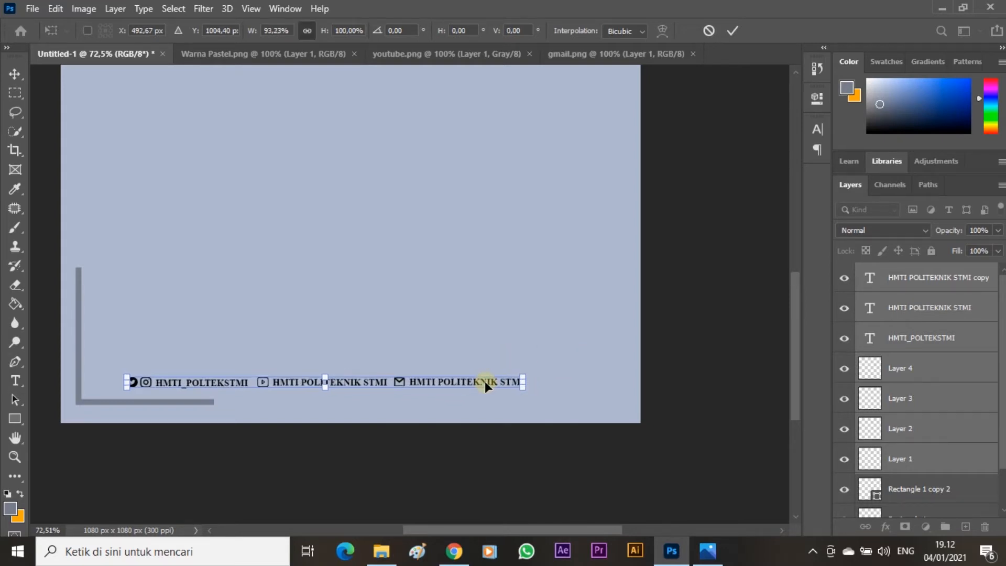
key(Return)
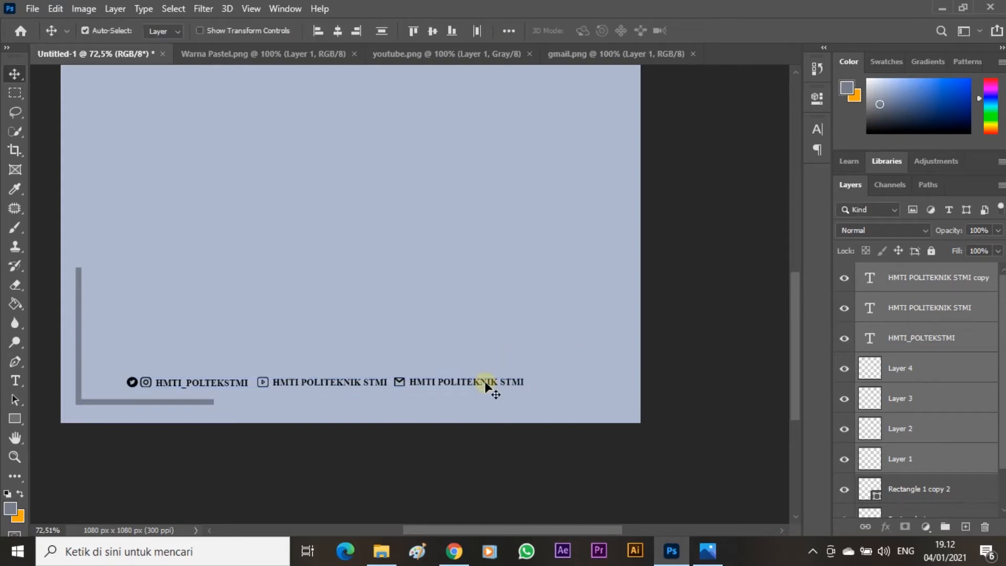
Open the network icon file with the LINE logo from the Icon folder and bring the logo into the poster.
click(28, 13)
click(45, 38)
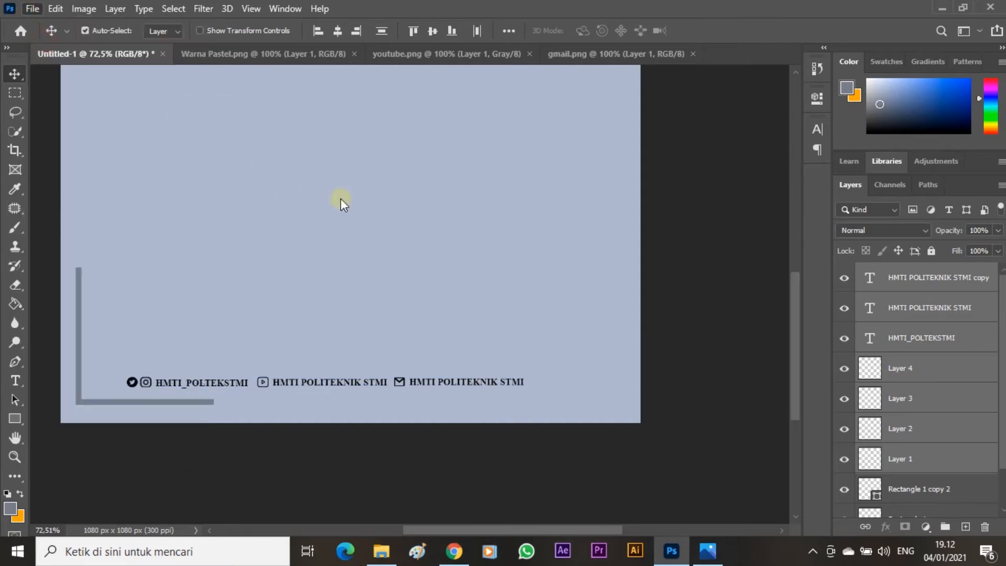
scroll(320, 245, down, 1)
scroll(321, 245, down, 5)
scroll(353, 254, up, 6)
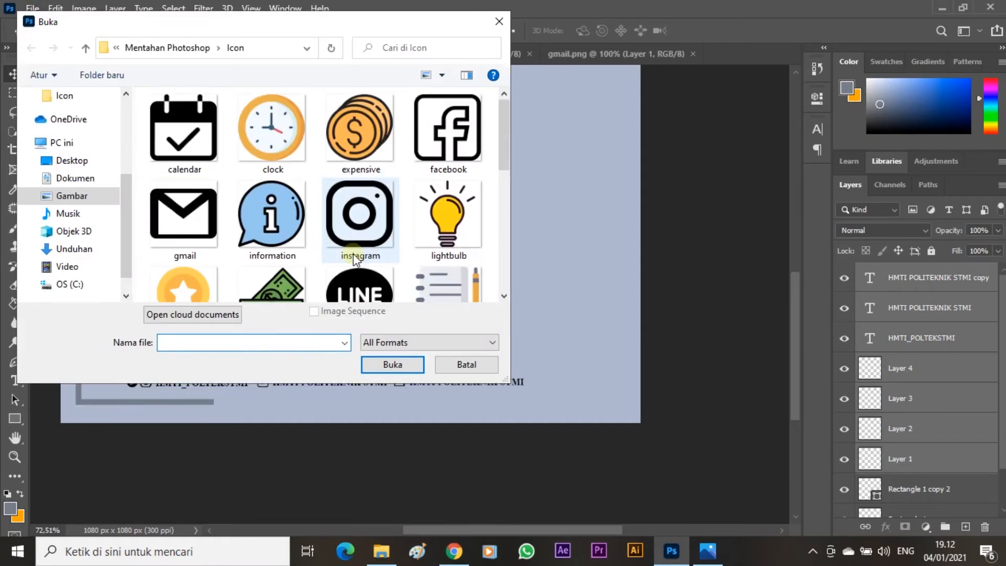
scroll(449, 271, down, 1)
scroll(441, 269, up, 1)
scroll(442, 269, down, 1)
click(367, 199)
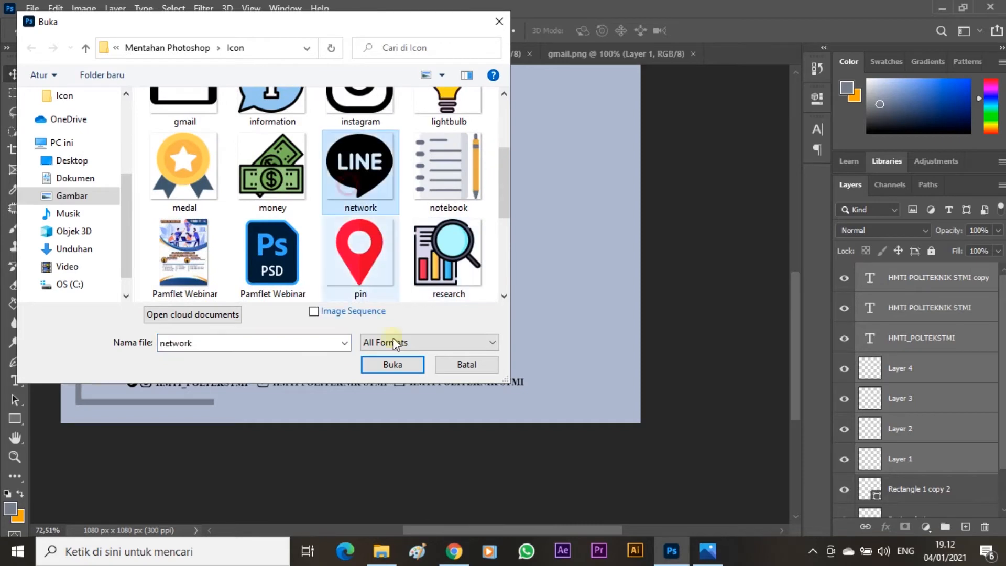
click(392, 364)
drag(361, 182, 416, 222)
click(574, 252)
Scale the LINE logo down to footer icon size and place it right of the e-mail account text.
key(ctrl+t)
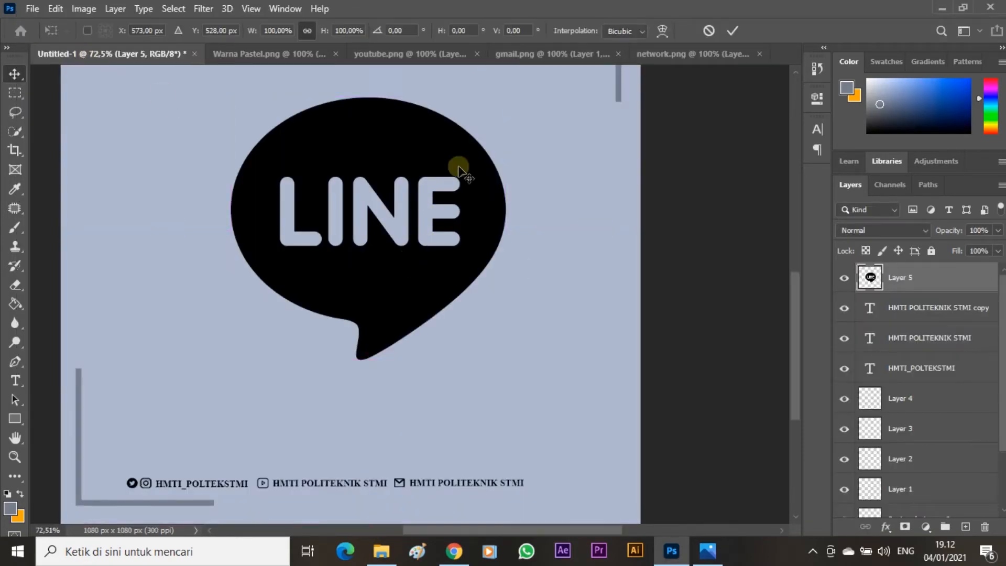
drag(504, 95, 426, 341)
scroll(240, 350, up, 3)
scroll(548, 415, down, 3)
scroll(454, 341, up, 3)
scroll(457, 342, up, 1)
drag(443, 343, 419, 360)
key(Return)
Duplicate the HMTI POLITEKNIK STMI text right of the LINE icon and replace its wording with the LINE account ID in capitals.
scroll(461, 353, down, 6)
scroll(545, 445, up, 6)
double_click(420, 359)
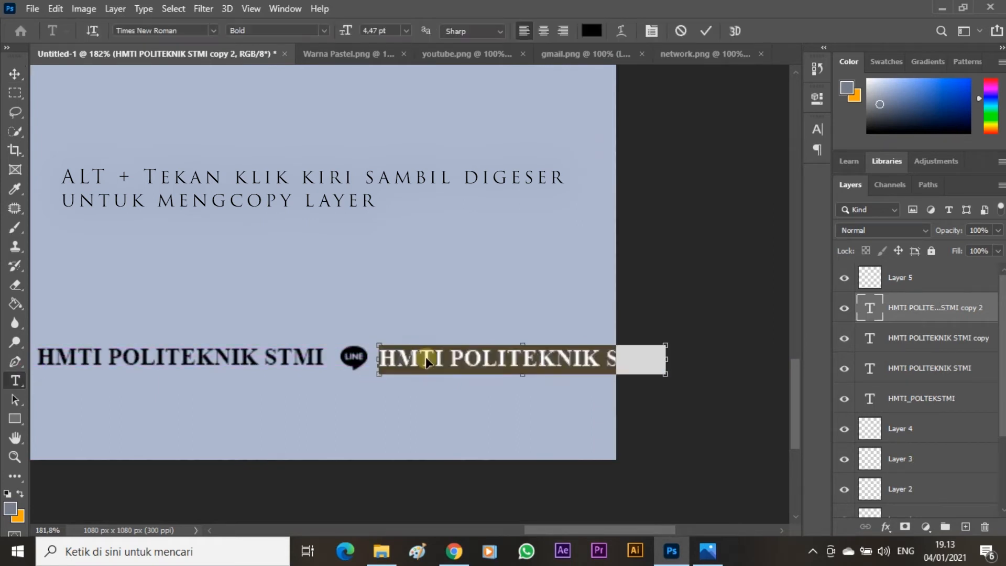
text(@JZN8127y)
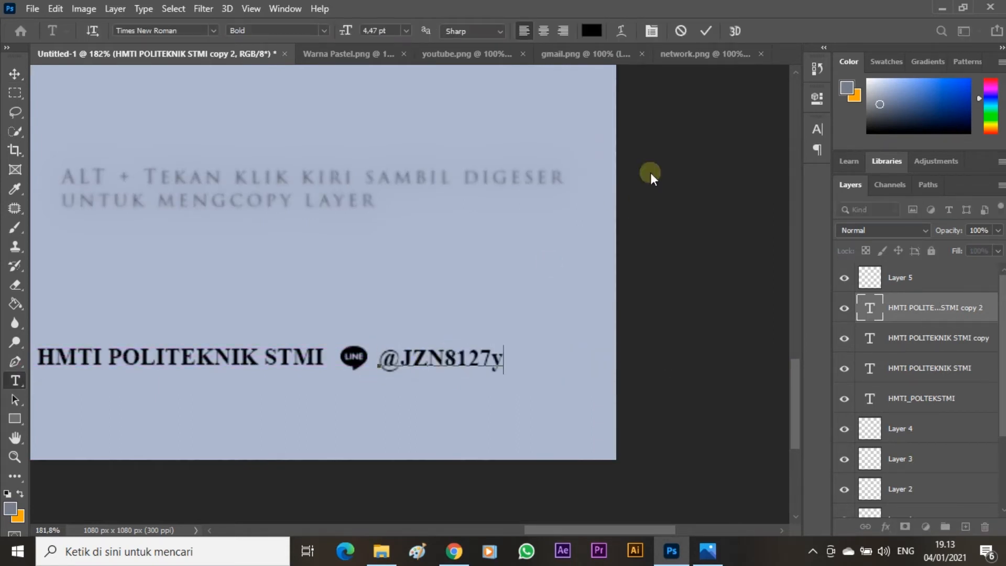
key(BackSpace)
text(Y)
click(706, 30)
key(v)
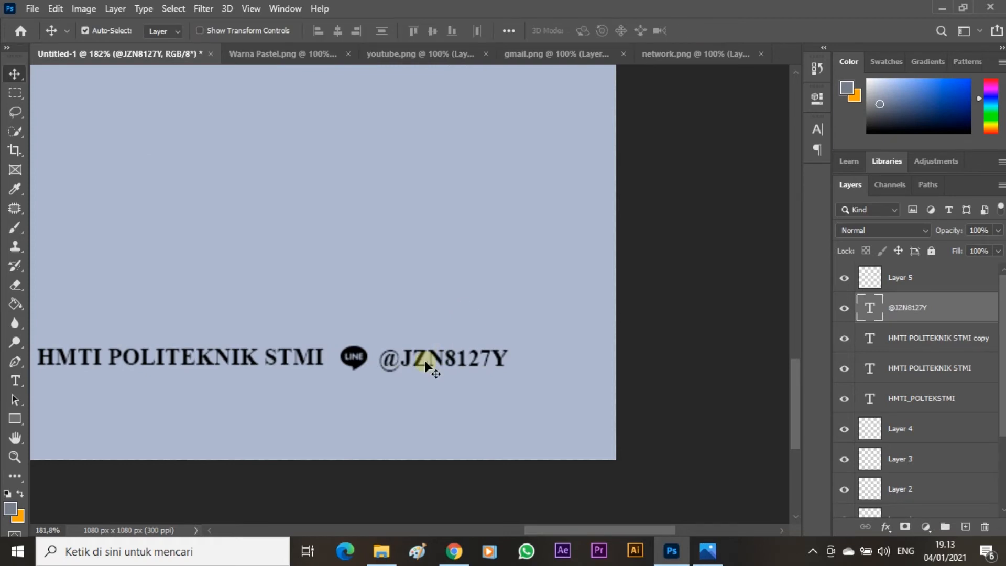
Move the LINE icon's Layer 5 below the text layers, directly above Layer 4.
scroll(427, 367, down, 5)
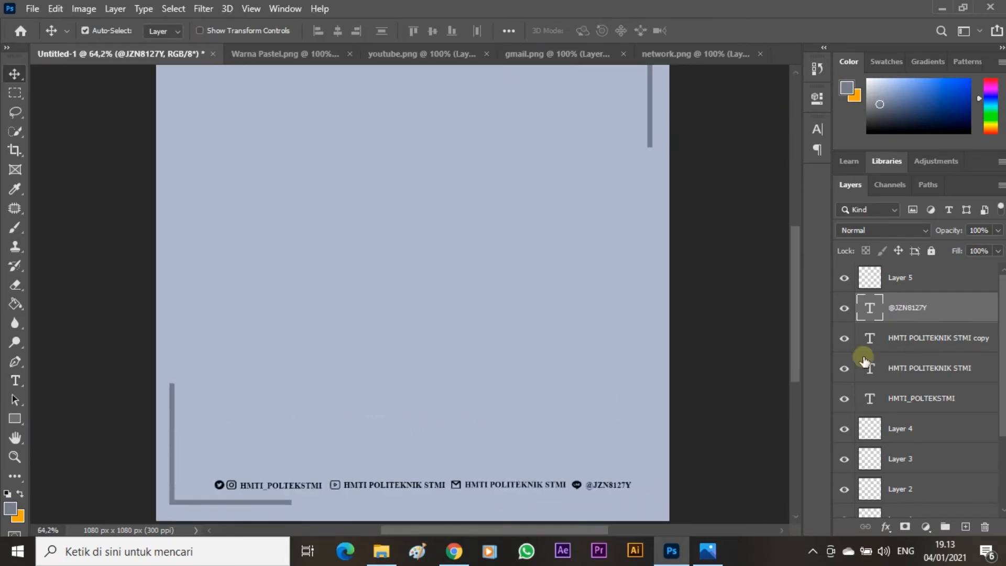
drag(863, 361, 902, 412)
scroll(489, 415, up, 2)
scroll(414, 458, down, 2)
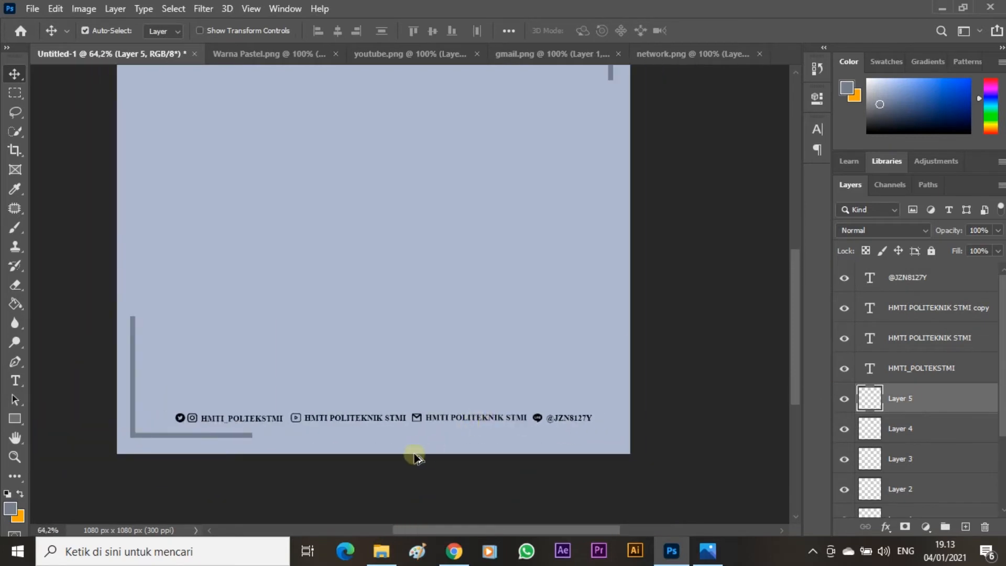
scroll(322, 435, down, 2)
scroll(419, 473, up, 3)
scroll(472, 461, down, 2)
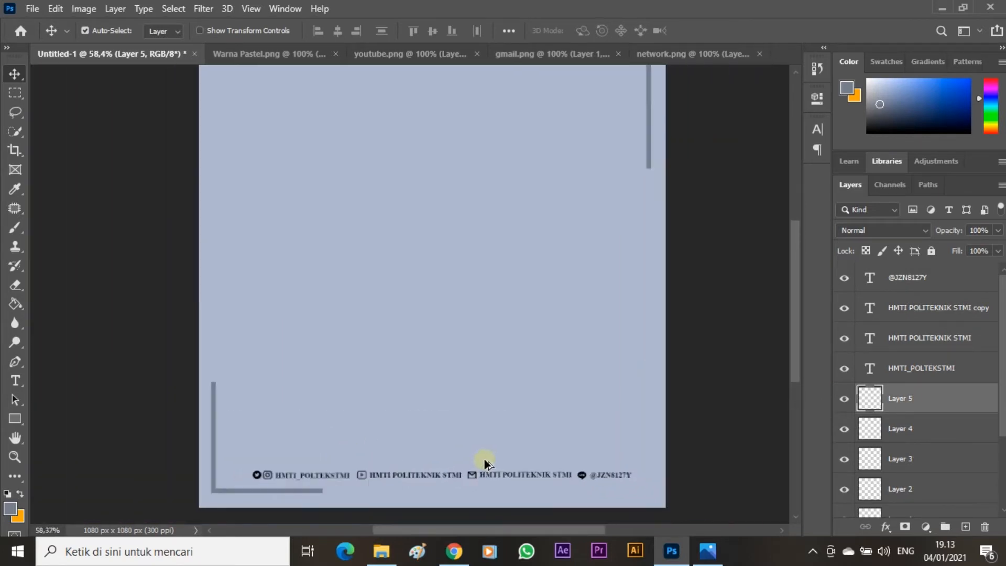
scroll(484, 461, down, 1)
scroll(473, 491, up, 1)
scroll(471, 491, up, 1)
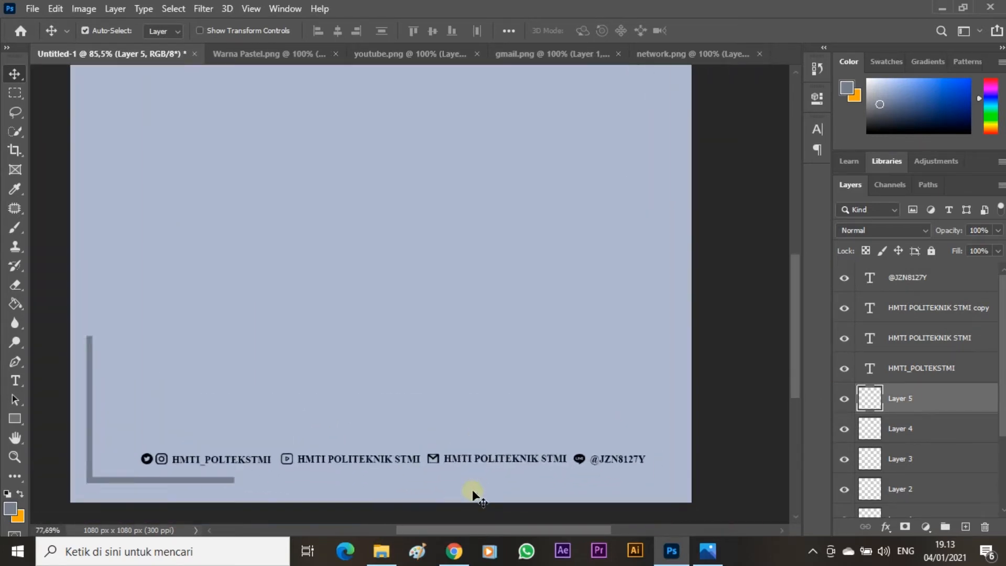
scroll(461, 487, down, 2)
scroll(445, 485, up, 2)
scroll(445, 483, down, 1)
scroll(445, 483, up, 3)
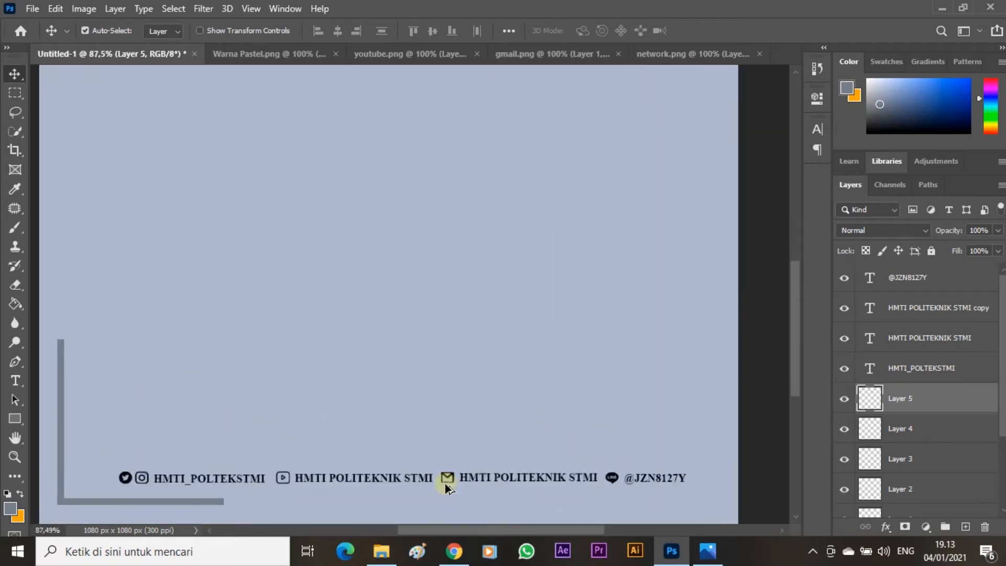
scroll(449, 460, down, 2)
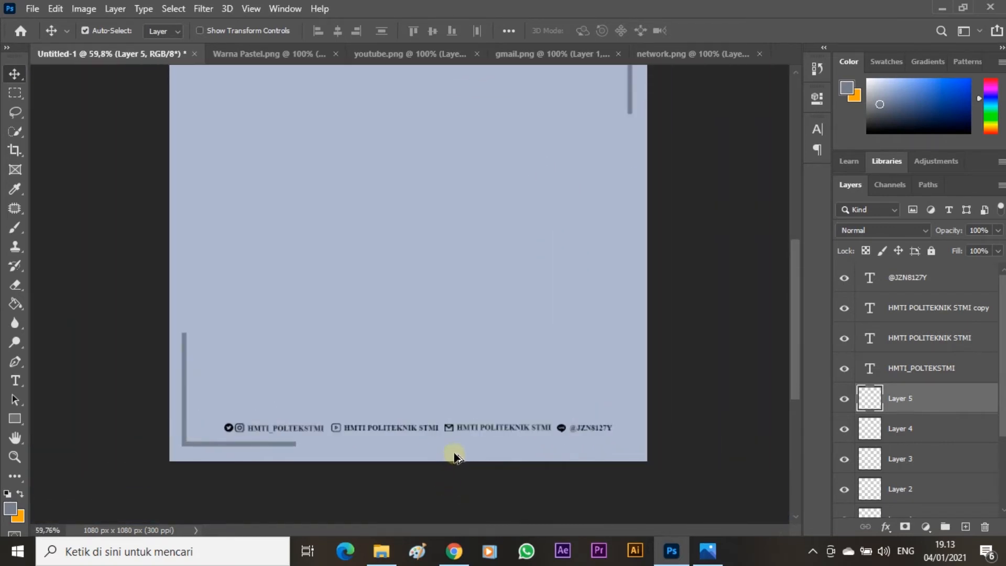
scroll(449, 456, down, 1)
scroll(461, 469, up, 1)
scroll(467, 473, down, 1)
scroll(467, 474, up, 1)
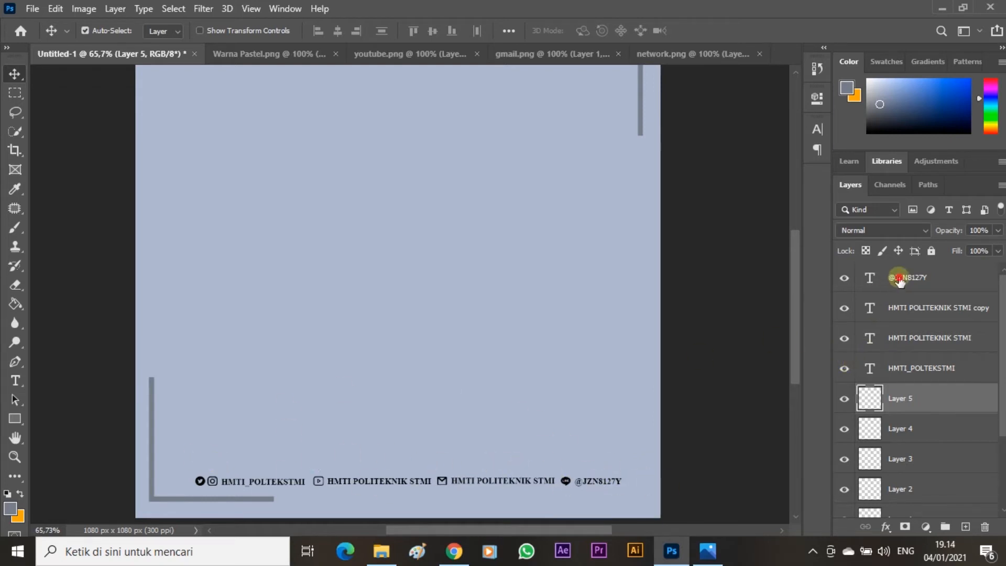
Select all footer text and icon layers and move the row to X 540 px and Y about 1009 px, centred across the poster.
scroll(898, 360, down, 3)
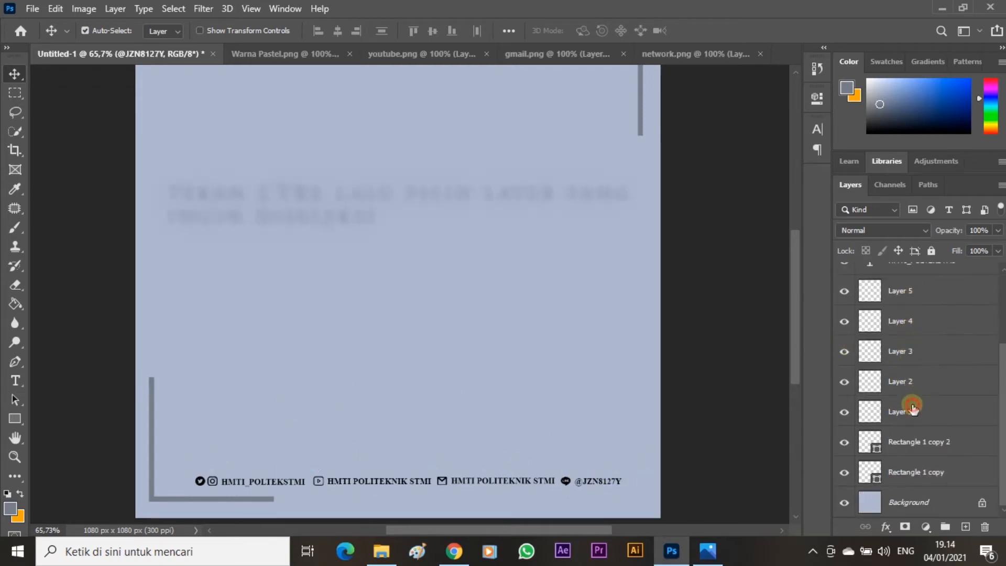
shift+click(865, 414)
key(ctrl+t)
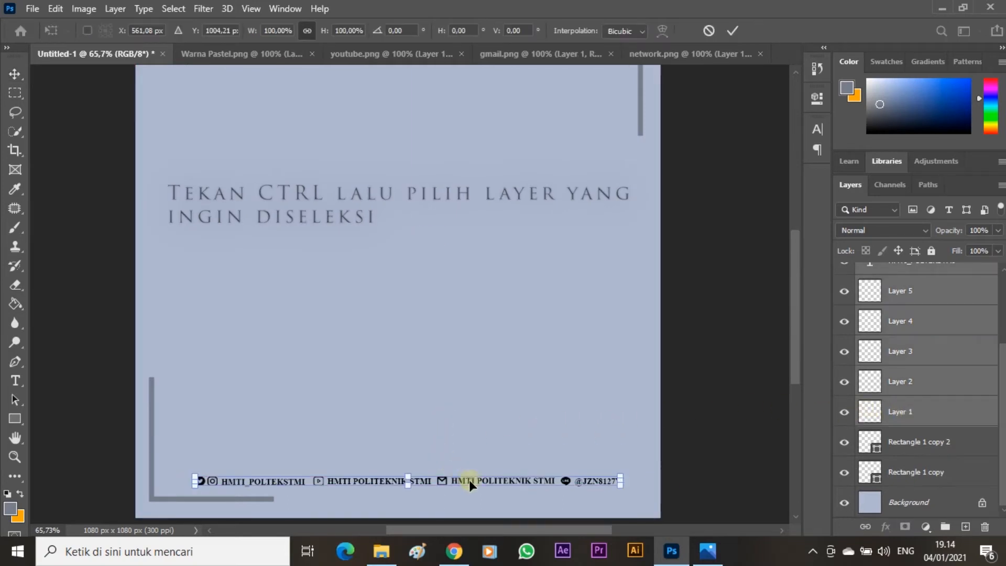
drag(475, 479, 455, 479)
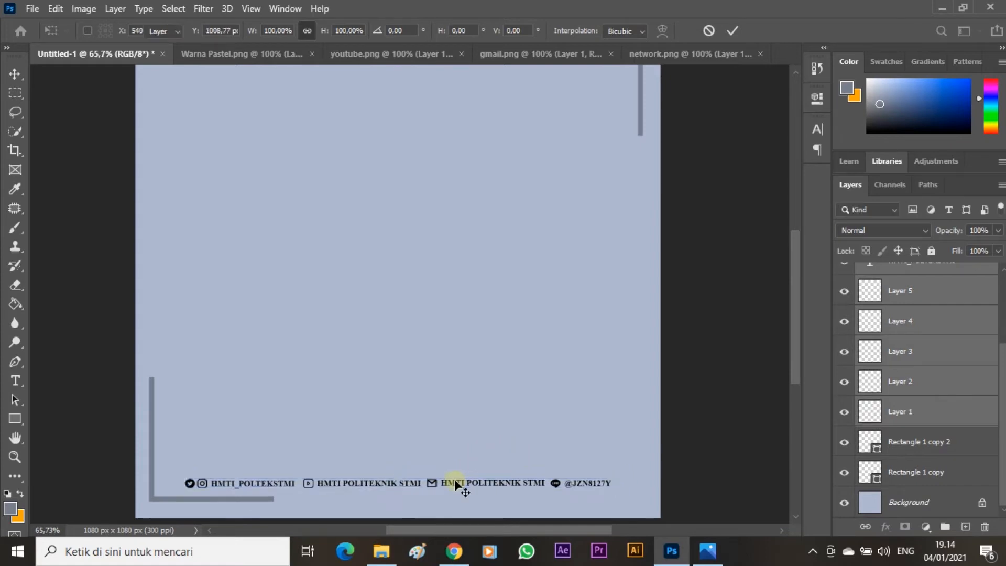
key(Return)
scroll(419, 443, down, 3)
scroll(418, 443, up, 2)
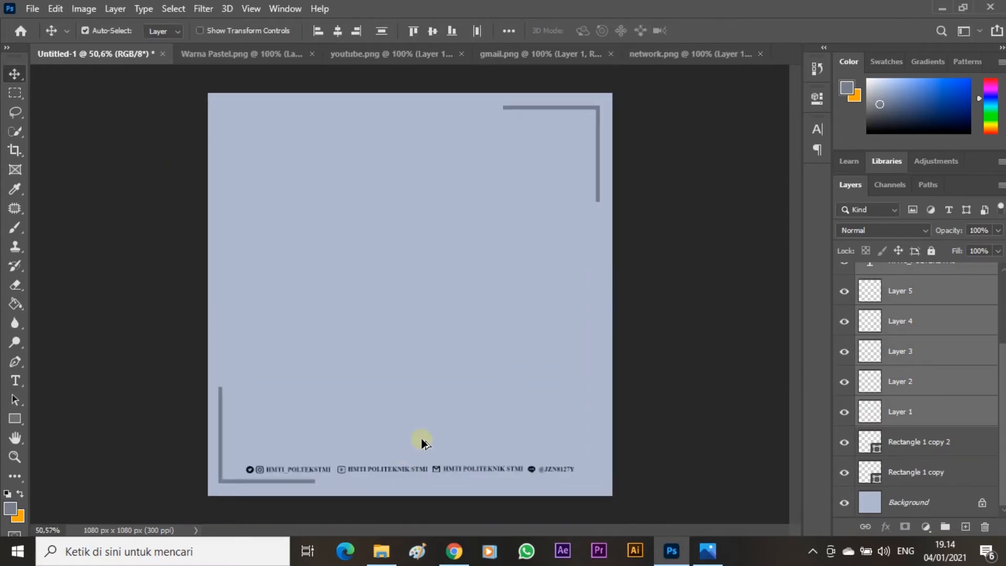
scroll(419, 297, down, 2)
scroll(420, 278, up, 2)
Check the logos at the top of the reference poster, and select the topmost text layer of the footer in Photoshop.
key(alt+Tab)
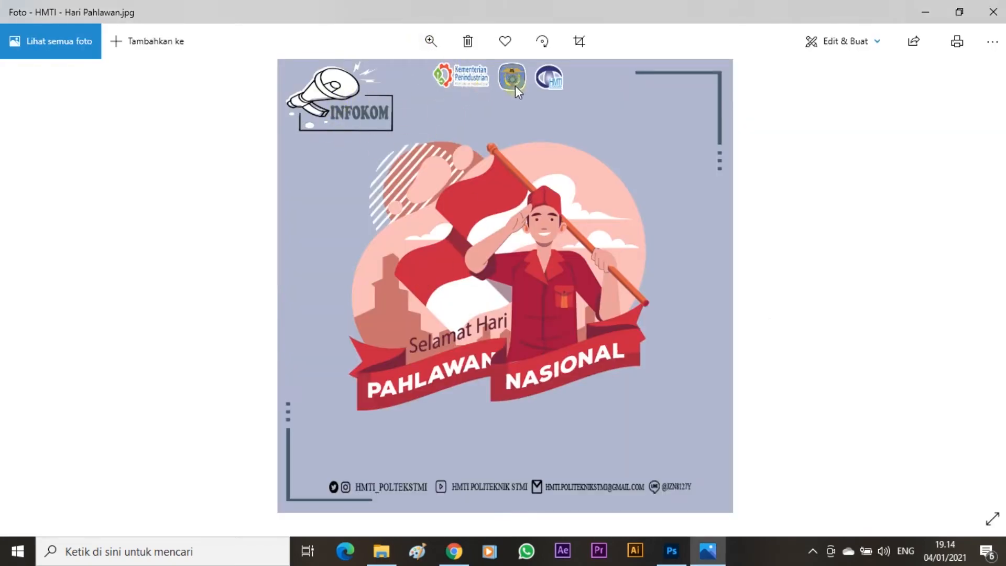
key(alt+Tab)
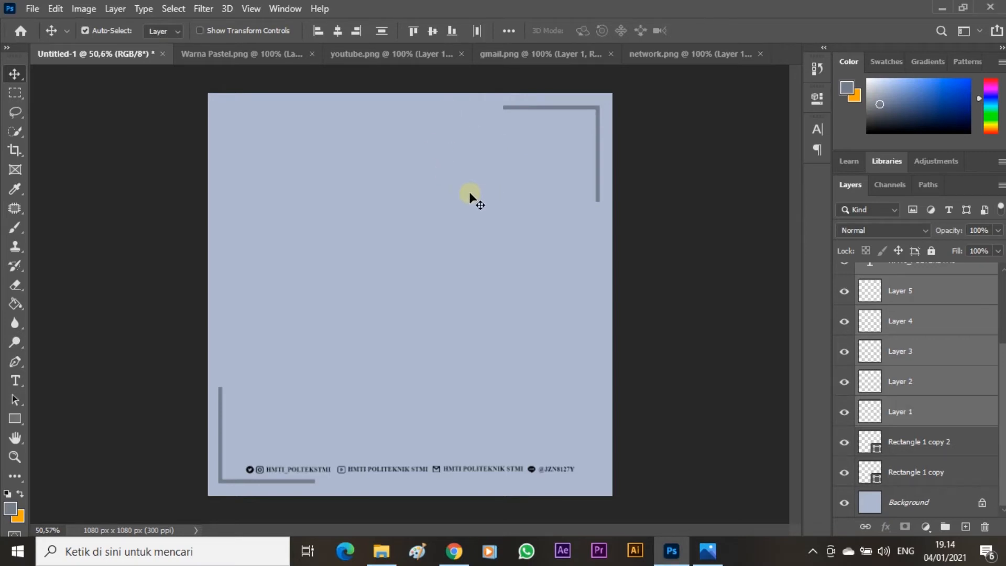
click(914, 287)
scroll(913, 285, up, 1)
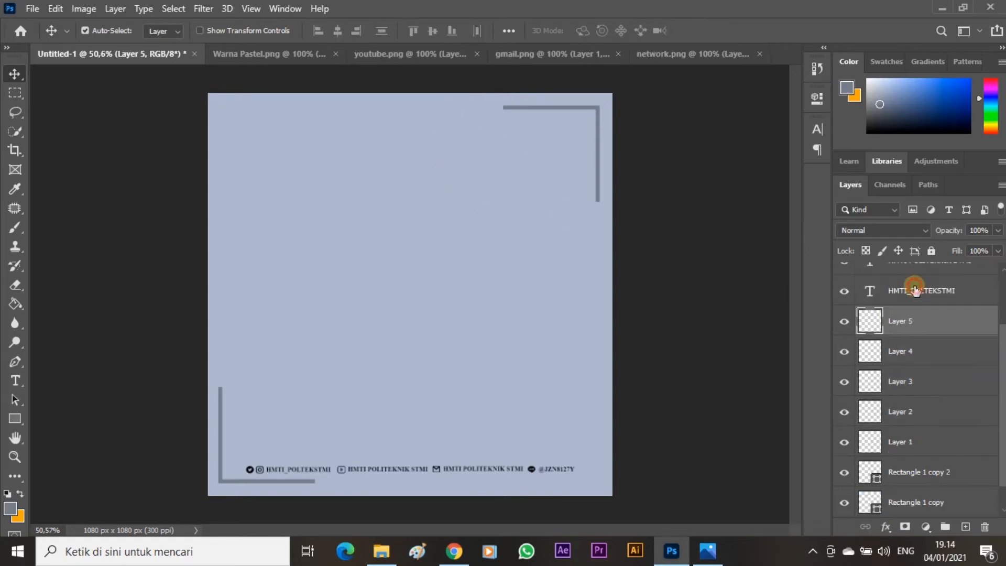
click(913, 286)
scroll(912, 285, up, 2)
scroll(912, 285, up, 1)
click(912, 276)
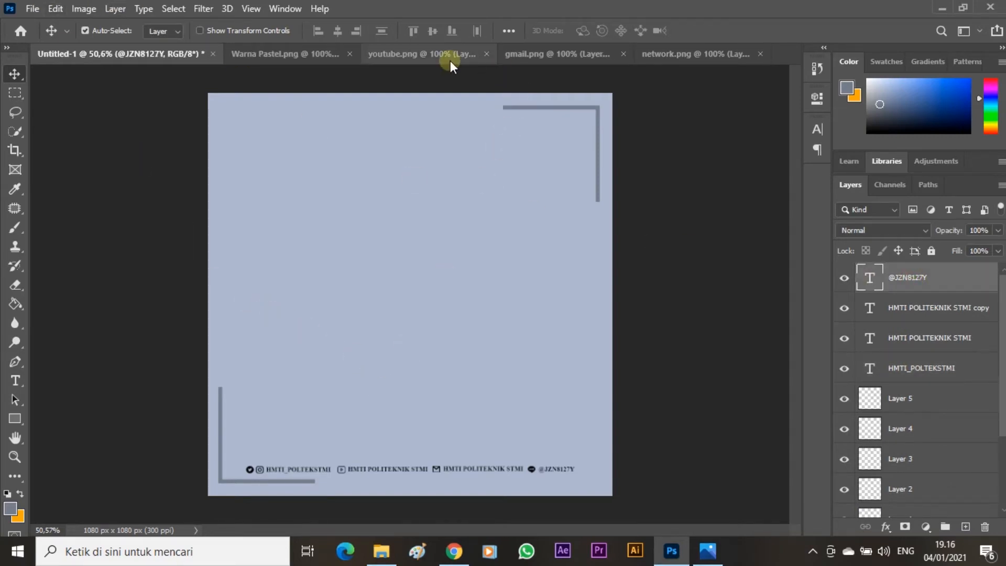
Close the youtube.png, gmail.png, network.png and Warna Pastel.png documents, keeping only the poster open.
click(467, 54)
click(478, 54)
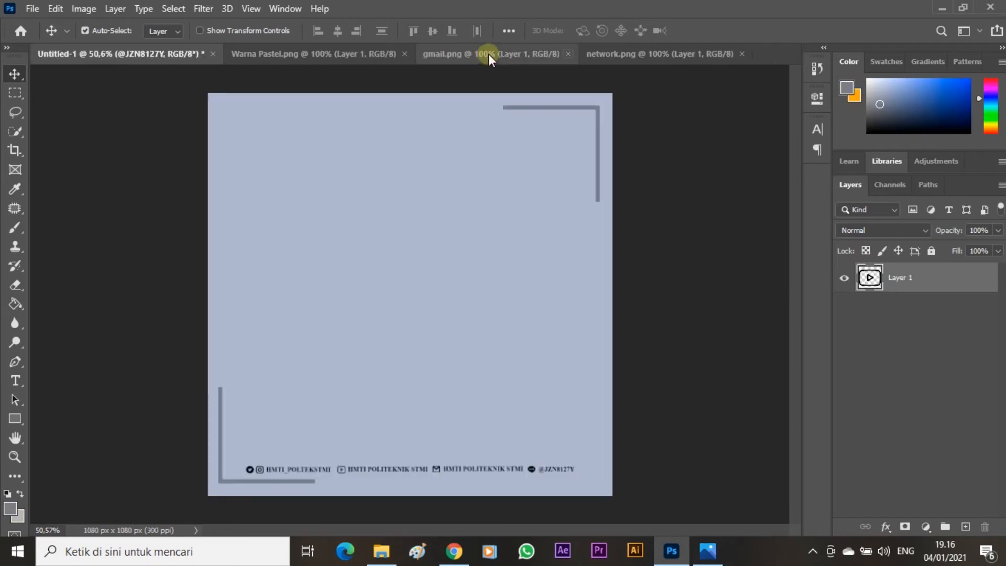
click(569, 54)
click(579, 54)
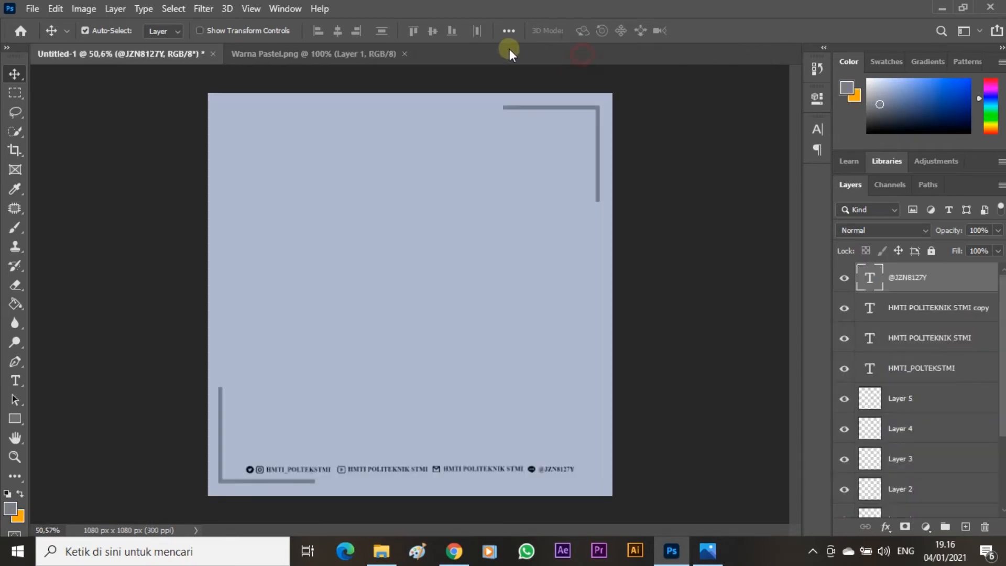
click(405, 54)
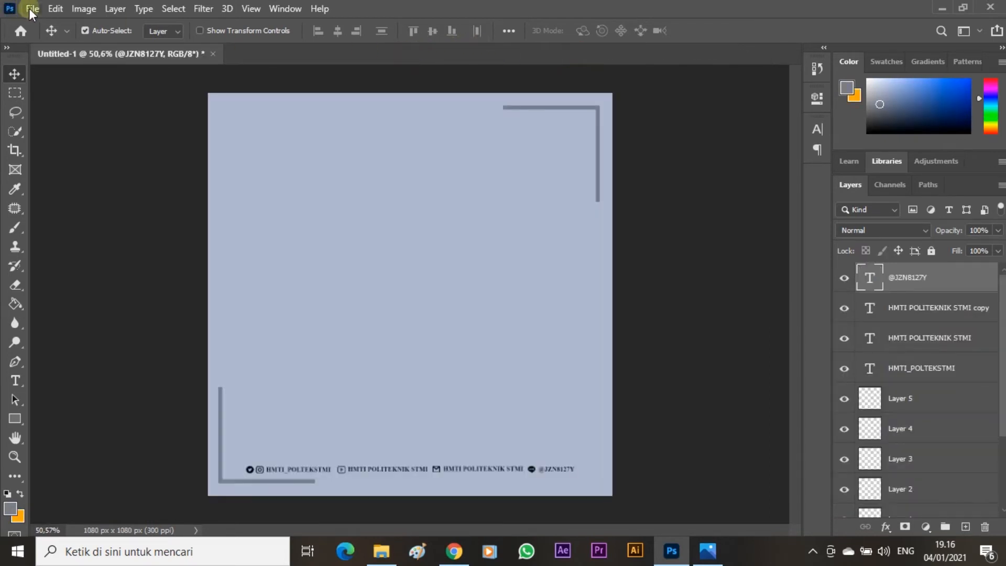
Check the logos on the reference poster, and open HMTI, LOGO STMI and Logo Kementerian Perindustrian from the Mentahan Photoshop Logo folder.
click(706, 551)
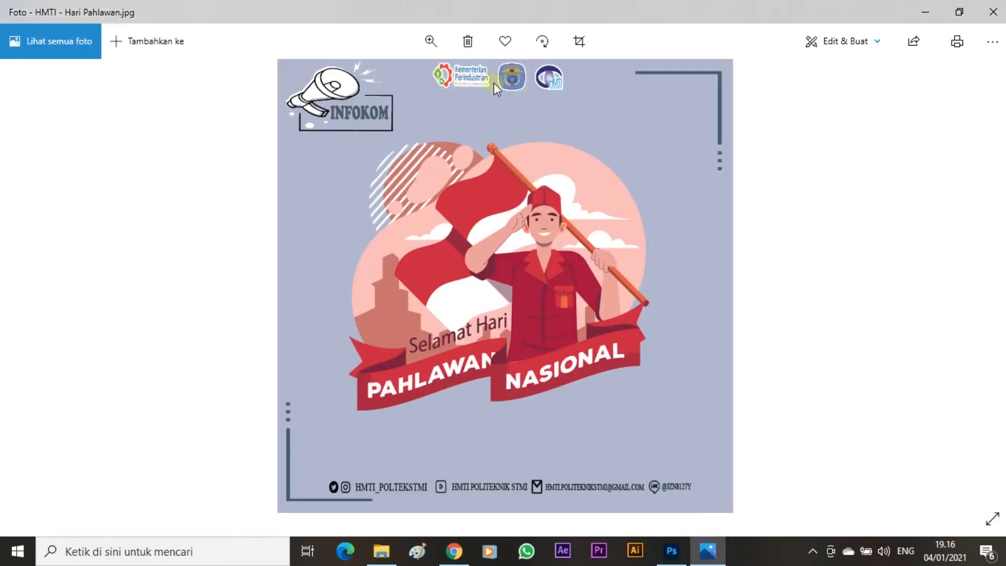
click(671, 552)
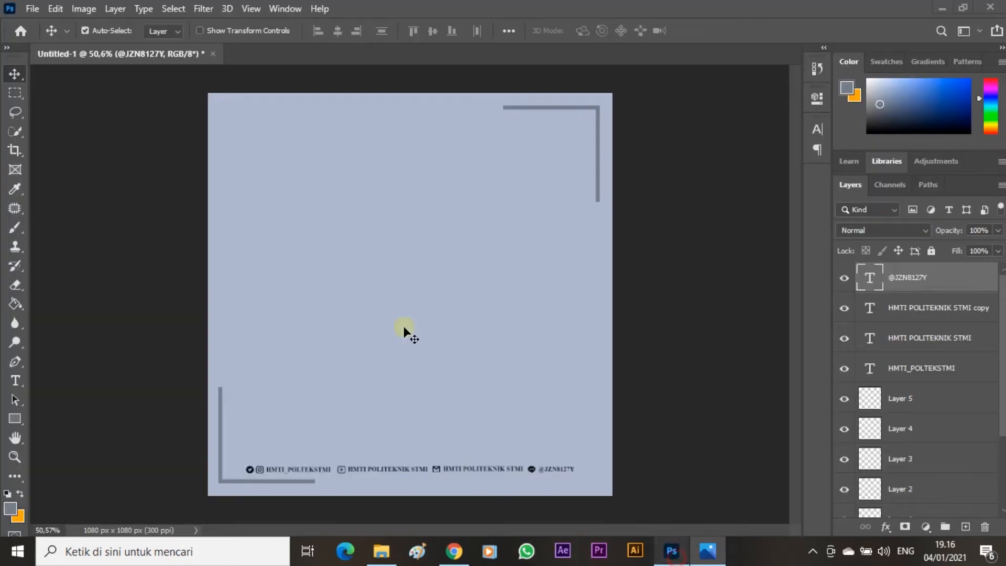
click(32, 8)
click(42, 36)
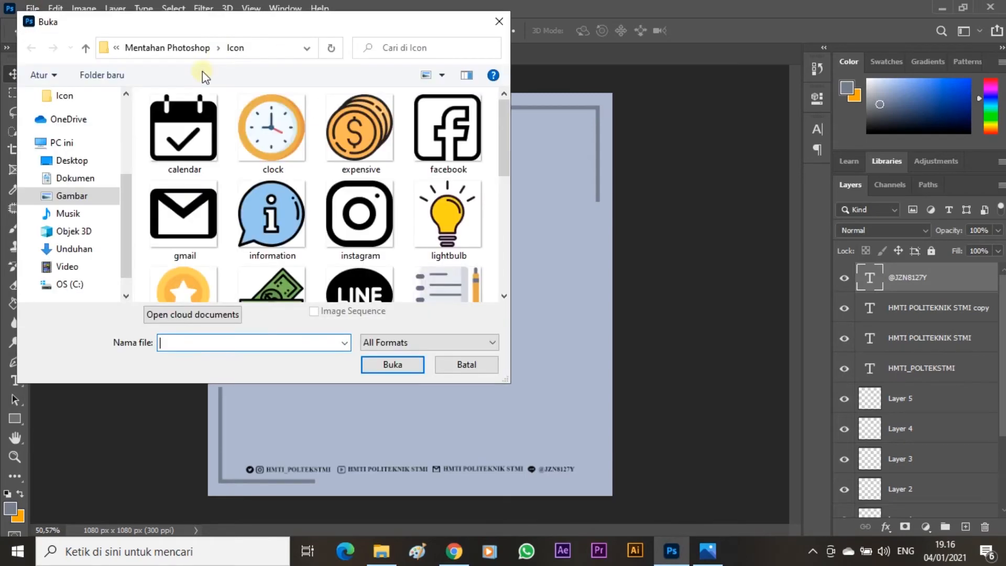
click(168, 48)
double_click(448, 231)
click(277, 131)
ctrl+click(301, 242)
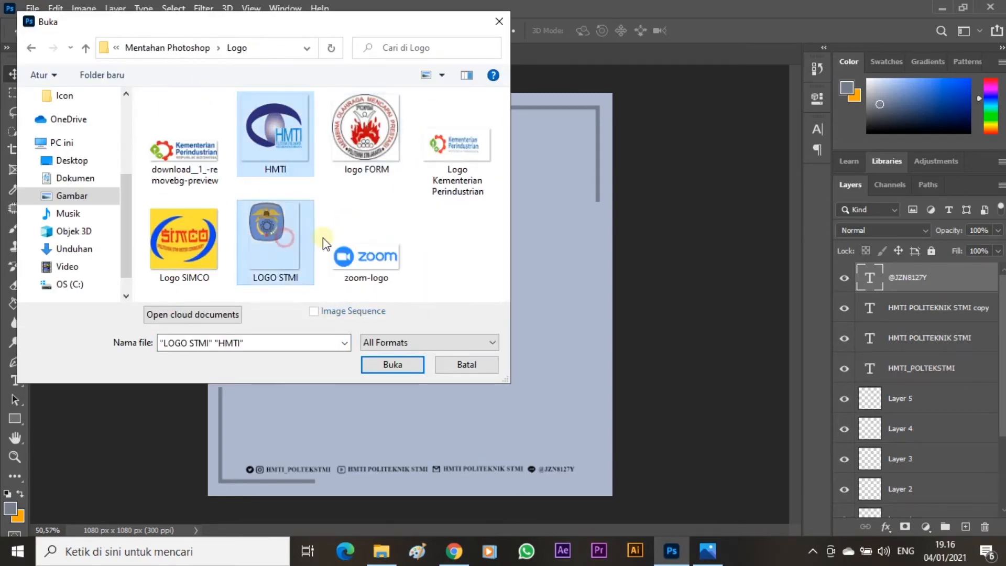
ctrl+click(457, 152)
click(392, 364)
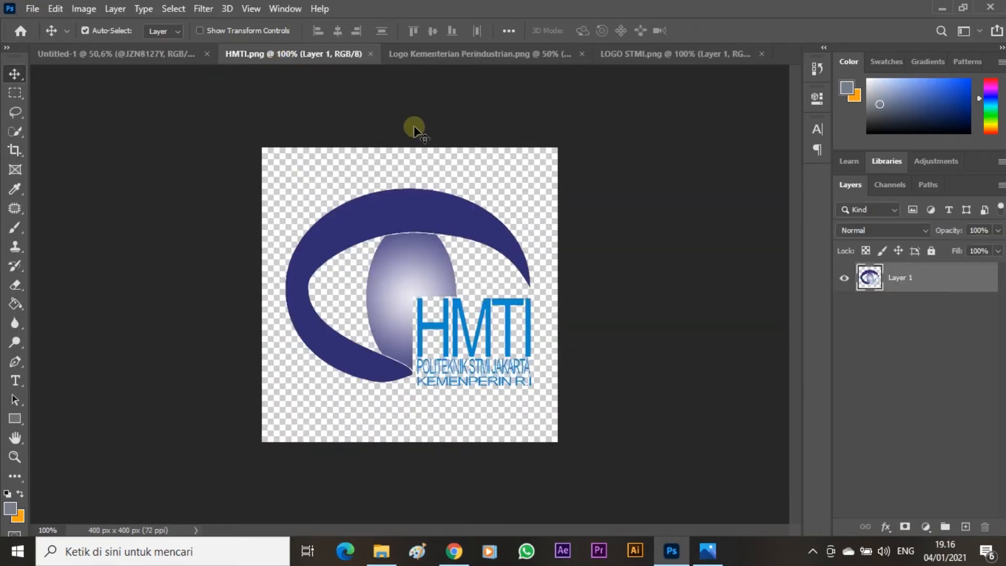
Copy the HMTI logo into the poster document, accepting the colour profile conversion, and move it fully inside the canvas near the top.
drag(431, 212, 355, 134)
drag(422, 121, 423, 121)
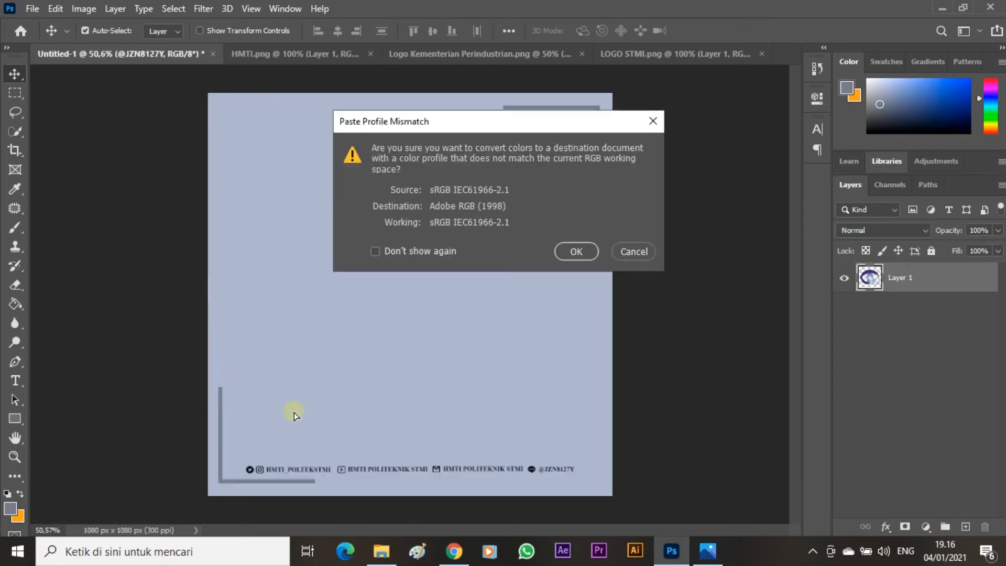
click(573, 253)
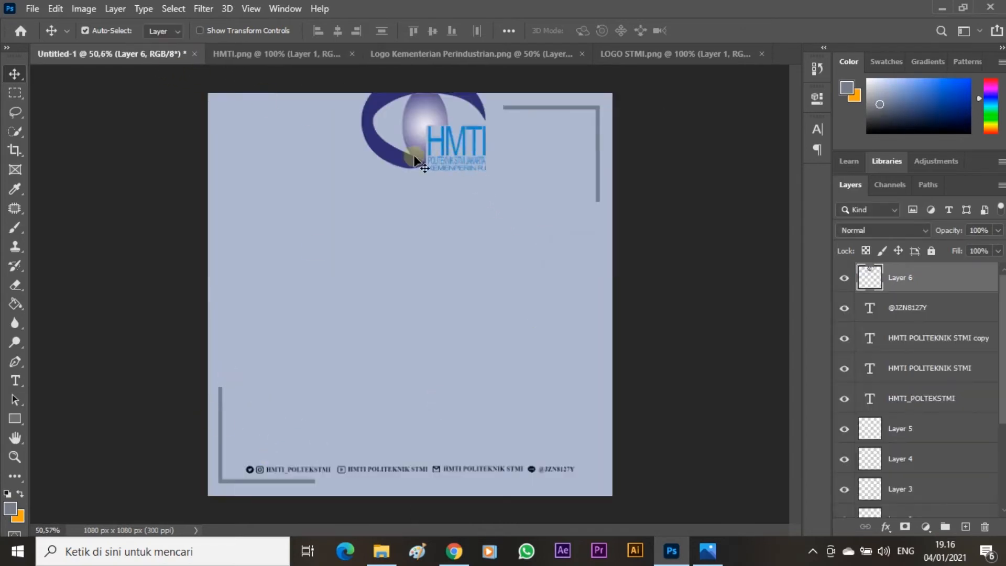
drag(417, 160, 426, 204)
Scale the HMTI logo down to a small icon and place it at the poster's top edge, near the upper corner bracket.
key(ctrl+t)
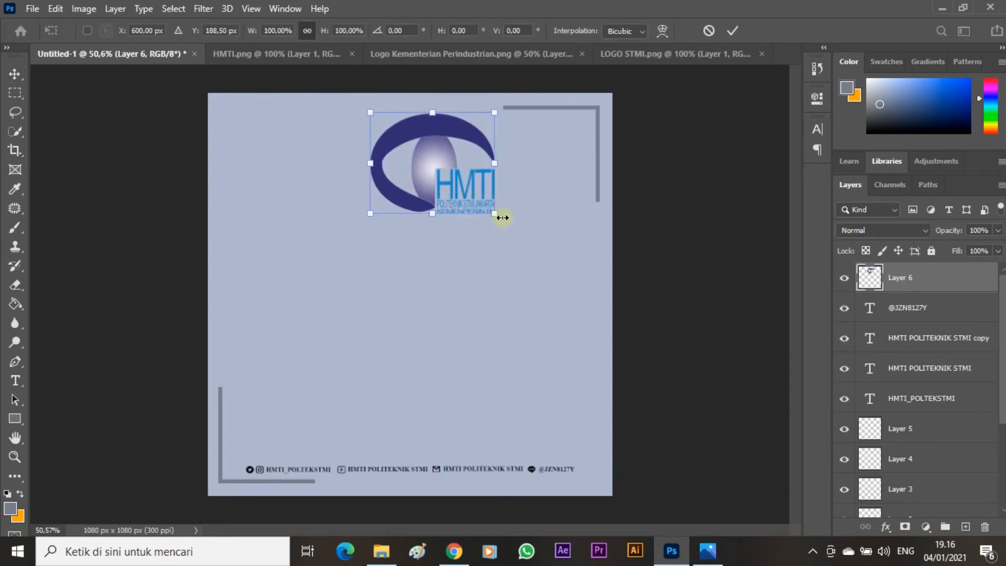
drag(502, 217, 524, 118)
scroll(387, 115, up, 2)
drag(501, 95, 498, 145)
key(Return)
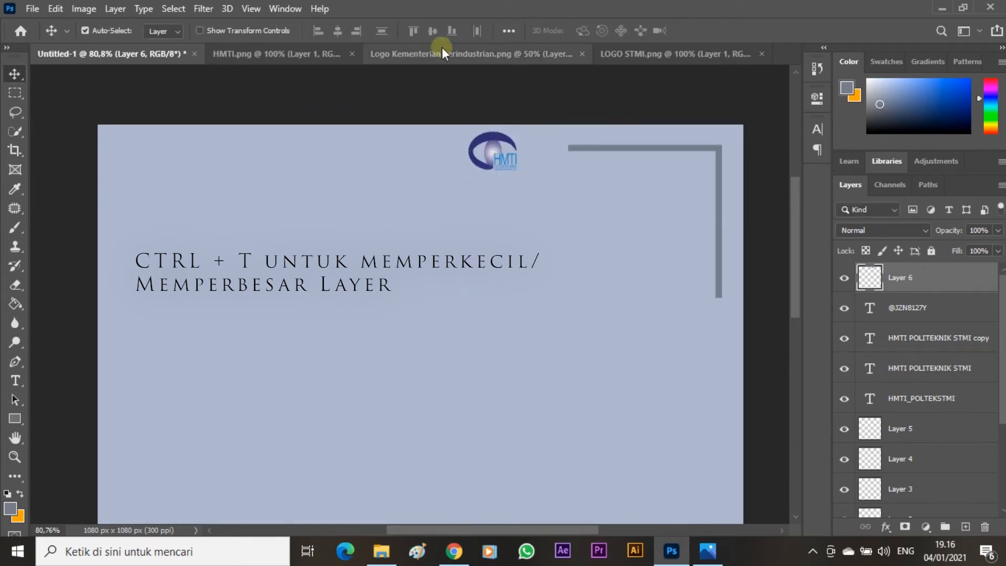
Copy the Kementerian Perindustrian logo into the poster, scale it to the HMTI logo's height, and place it to the left in the same row.
click(442, 52)
drag(331, 152, 191, 77)
click(589, 247)
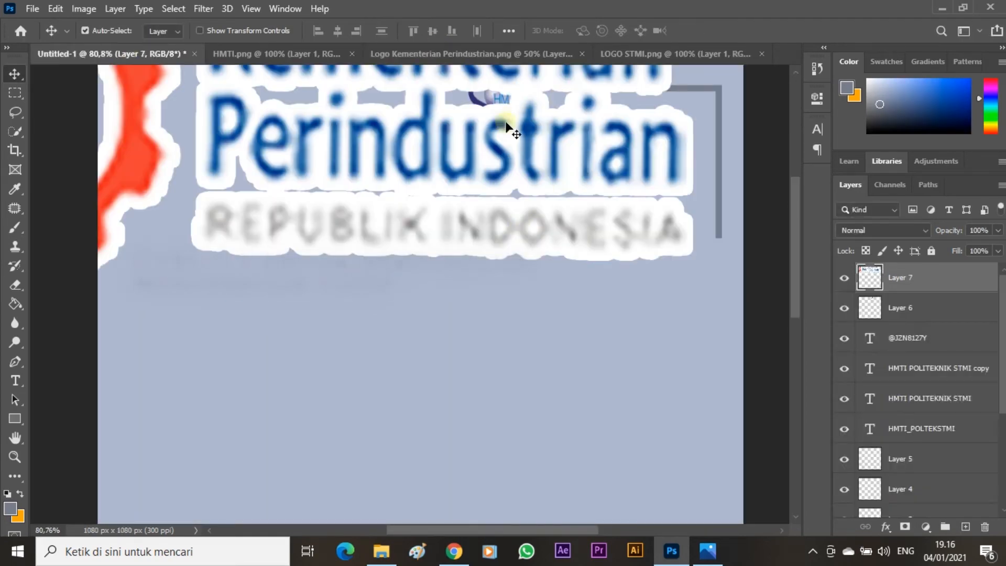
key(ctrl+t)
drag(697, 270, 347, 238)
scroll(336, 235, up, 3)
drag(314, 292, 416, 207)
click(400, 162)
Add the STMI logo at X about 517 px and Y 43 px between the other two, and move the HMTI logo closer to it.
click(636, 52)
click(579, 250)
key(ctrl+t)
drag(490, 289, 419, 99)
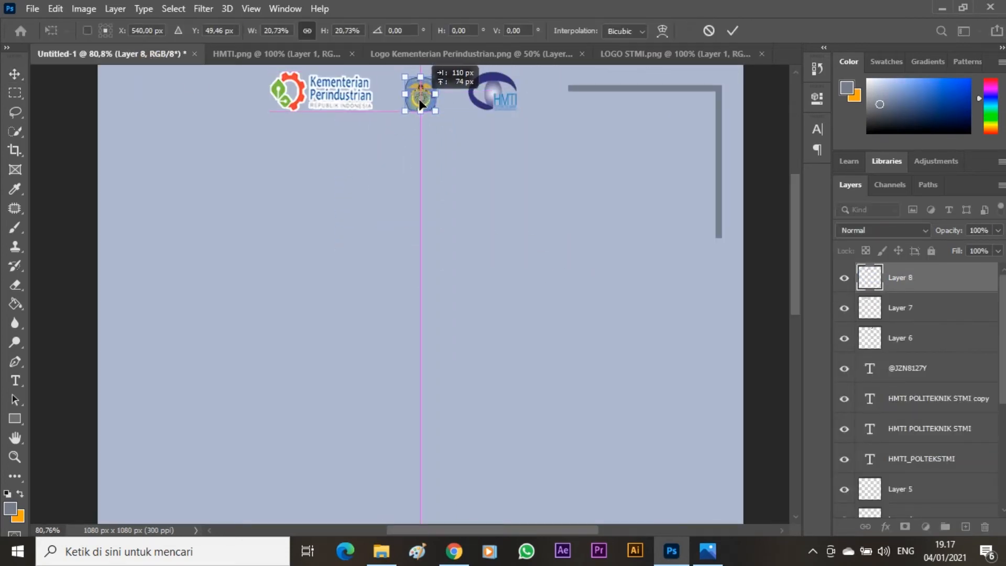
scroll(419, 98, up, 3)
drag(435, 148, 414, 159)
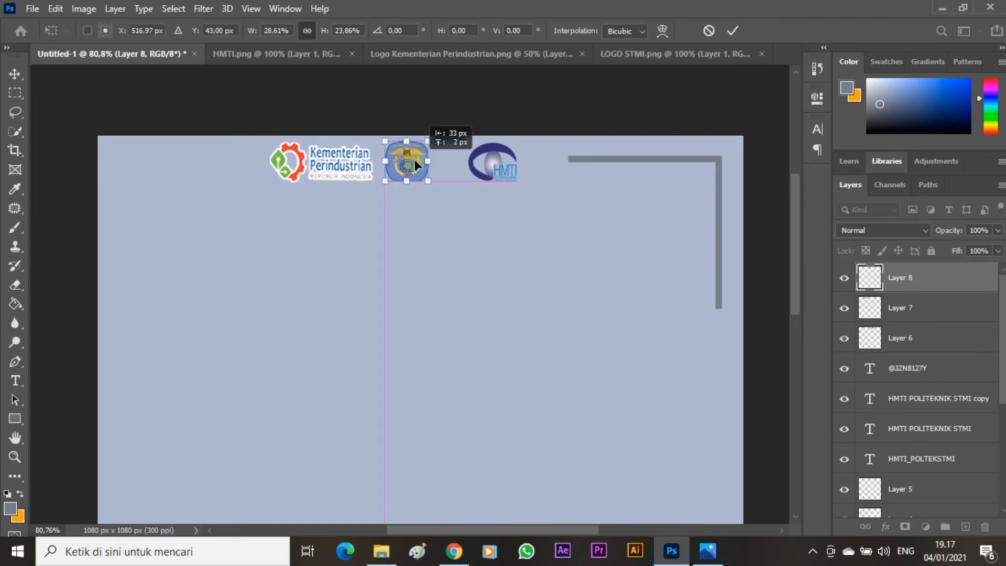
key(Return)
drag(499, 153, 471, 153)
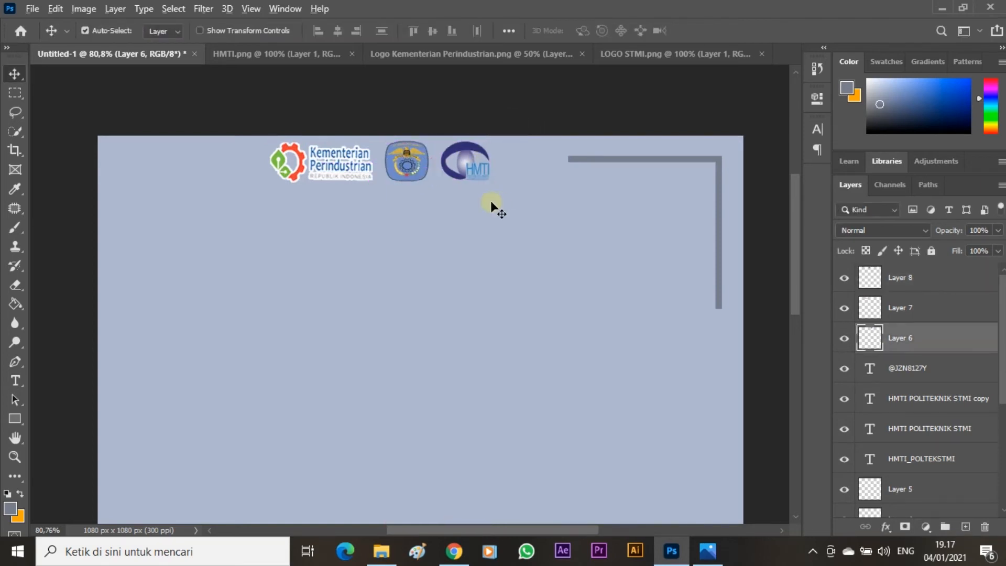
Examine the spacing and placement of the three-logo row against the whole poster.
scroll(490, 201, down, 4)
scroll(441, 124, down, 2)
scroll(420, 94, up, 3)
scroll(398, 162, down, 2)
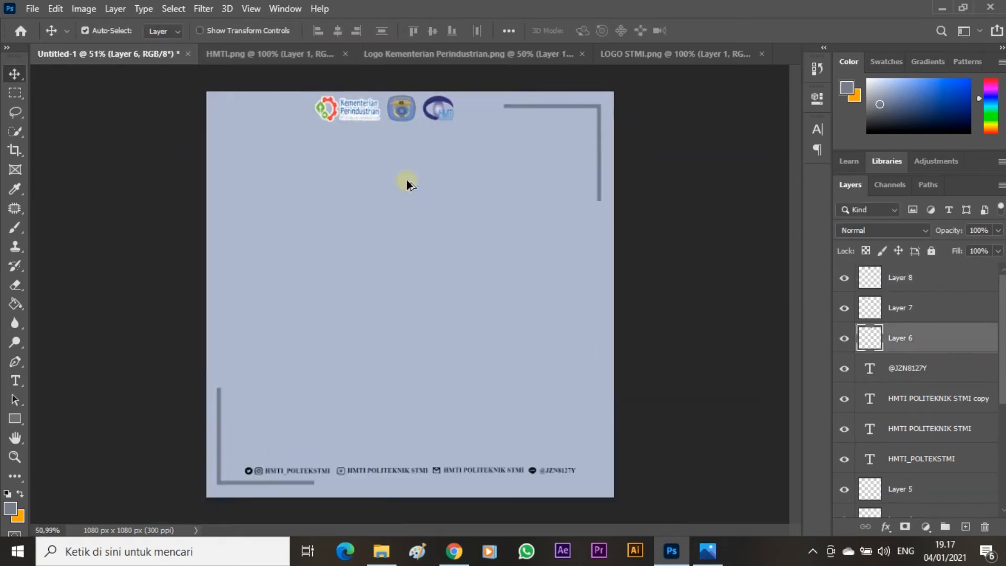
scroll(407, 178, up, 2)
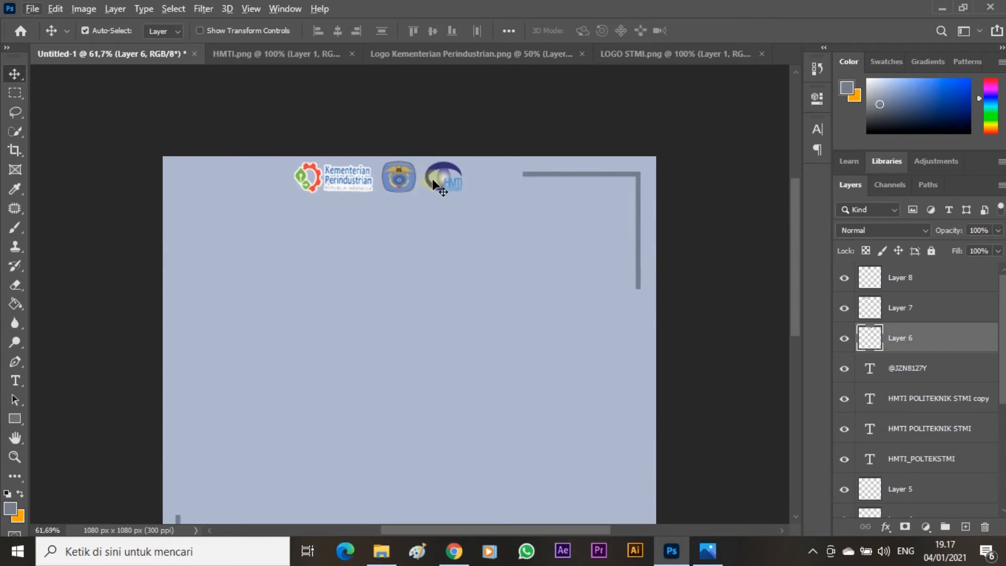
scroll(413, 208, down, 1)
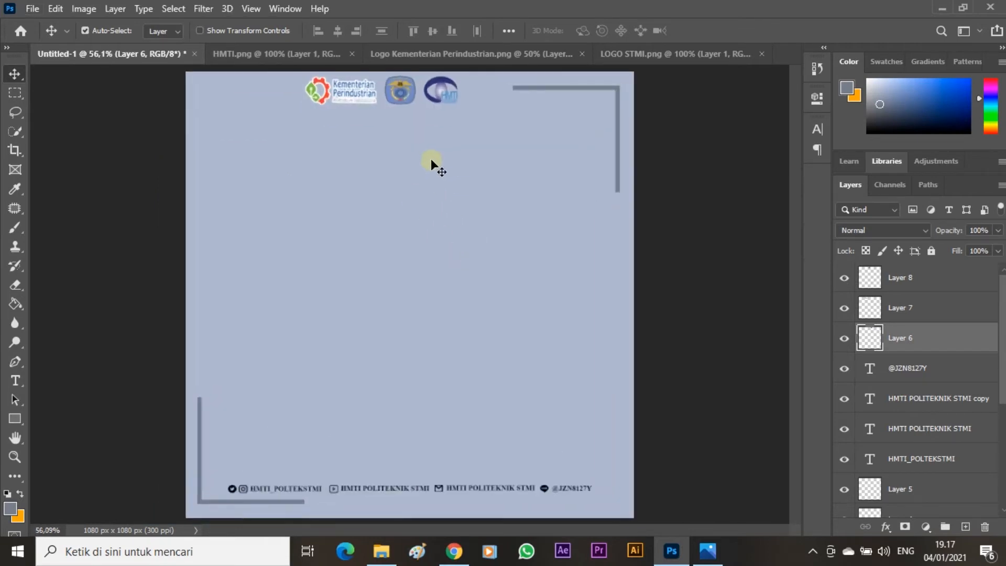
scroll(431, 159, down, 1)
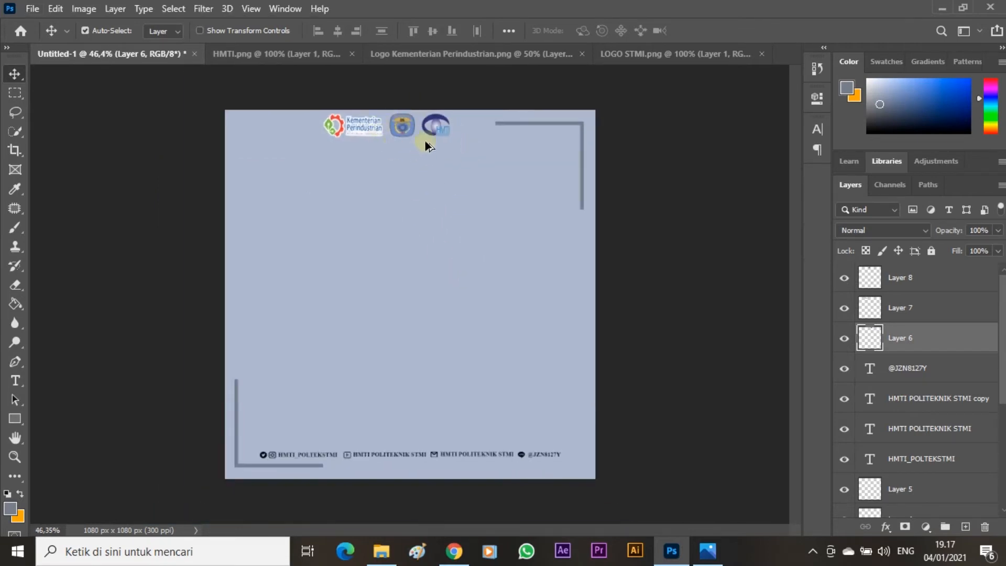
scroll(426, 142, up, 1)
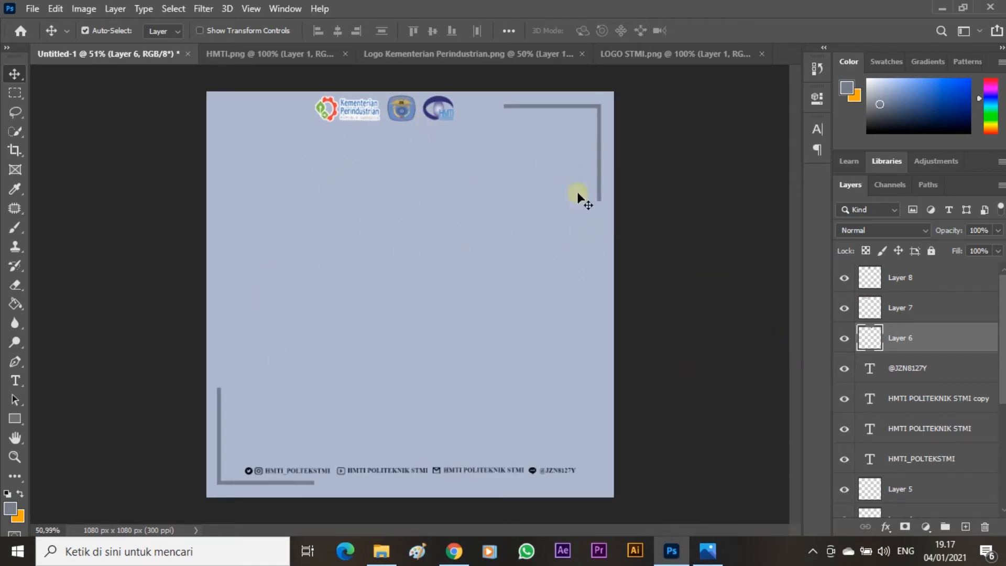
Select Layers 6, 7 and 8 together and move the logo row to the horizontal centre of the poster's top edge.
click(905, 303)
click(338, 108)
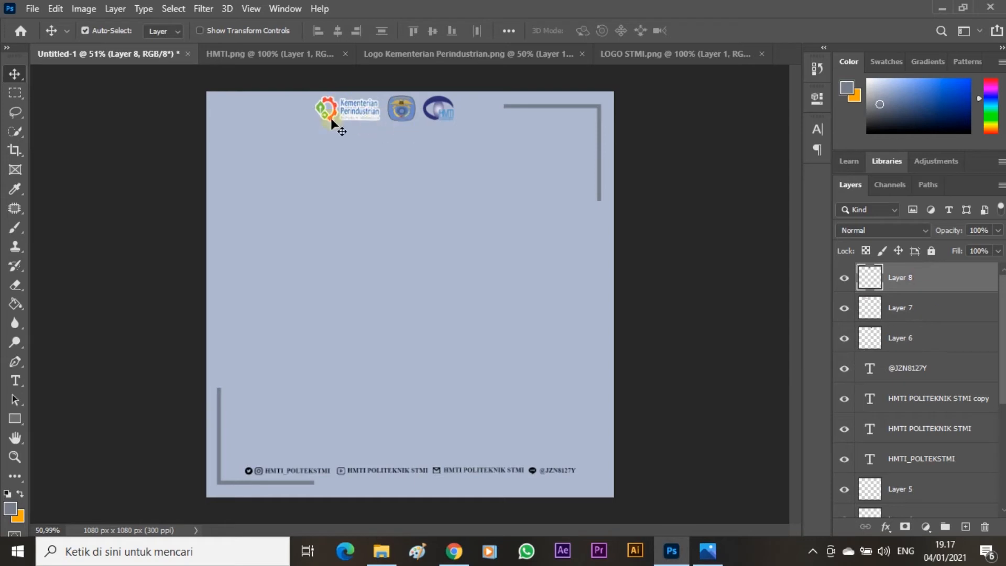
shift+click(923, 335)
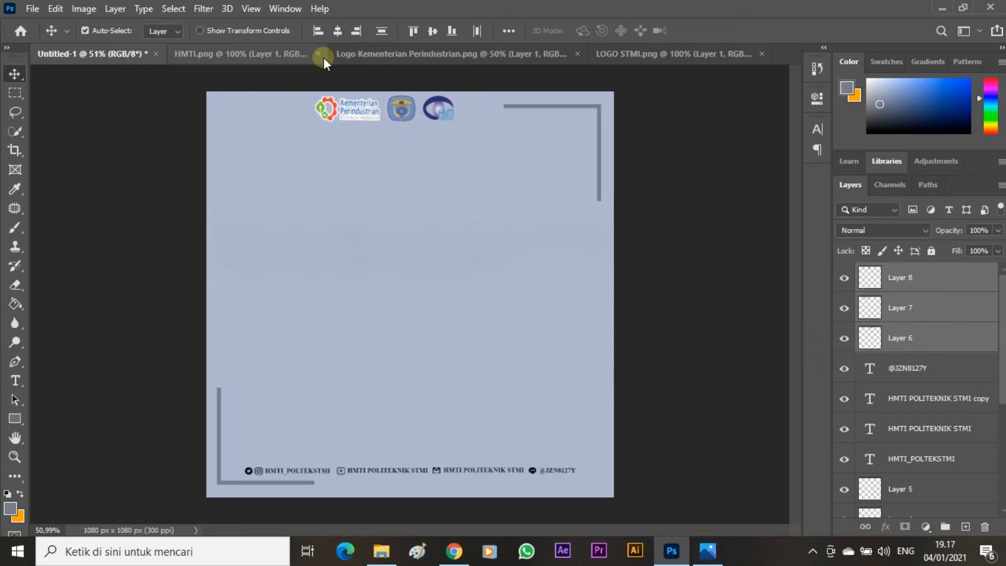
key(ctrl+t)
drag(407, 110, 431, 121)
key(shift+Up)
key(Return)
Examine the logo row up close and at full-poster size for its centring and the HMTI logo's legibility against the background.
scroll(435, 152, down, 3)
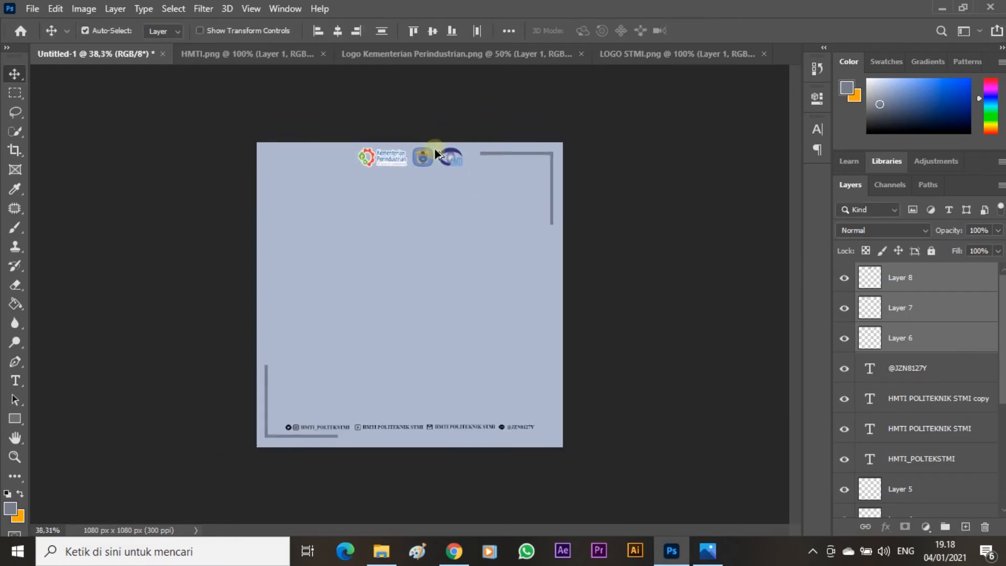
scroll(434, 96, up, 6)
scroll(431, 97, down, 2)
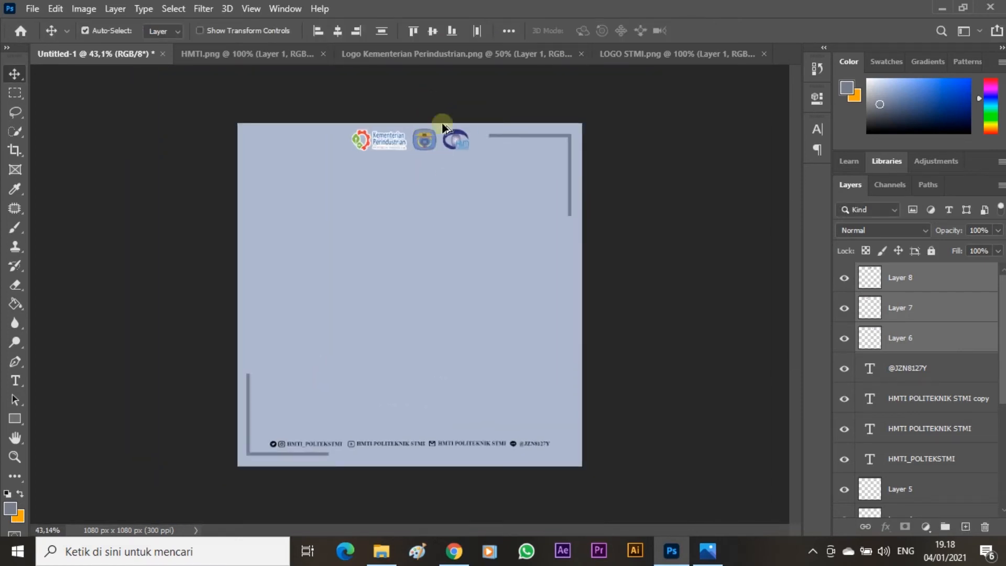
scroll(443, 128, up, 3)
scroll(421, 134, up, 2)
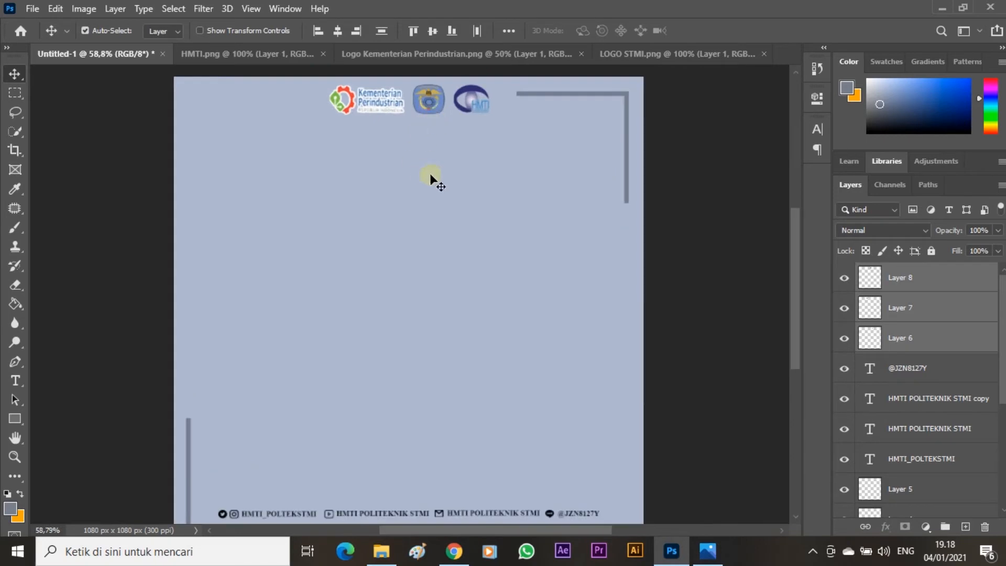
scroll(414, 141, down, 6)
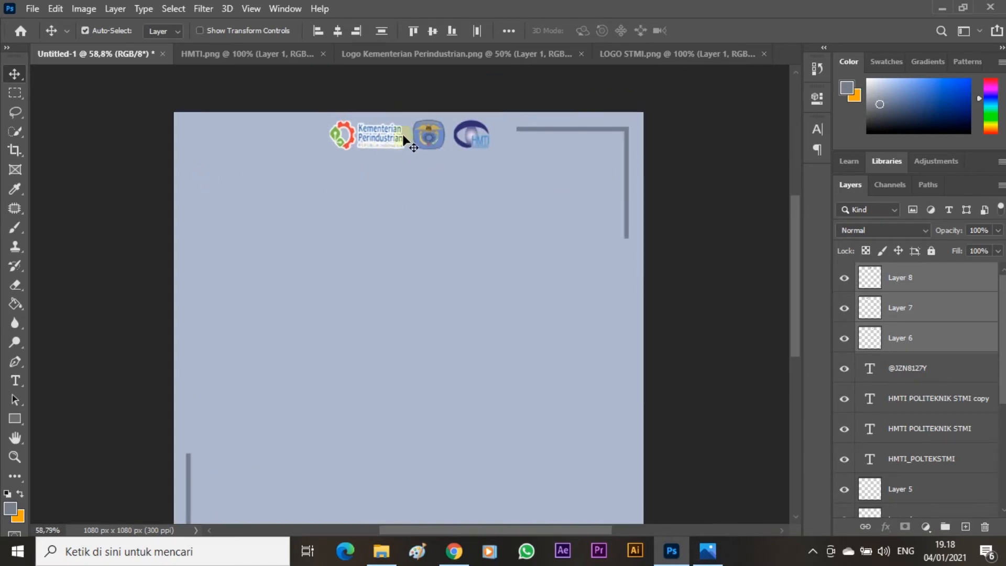
scroll(455, 109, up, 8)
scroll(473, 102, down, 3)
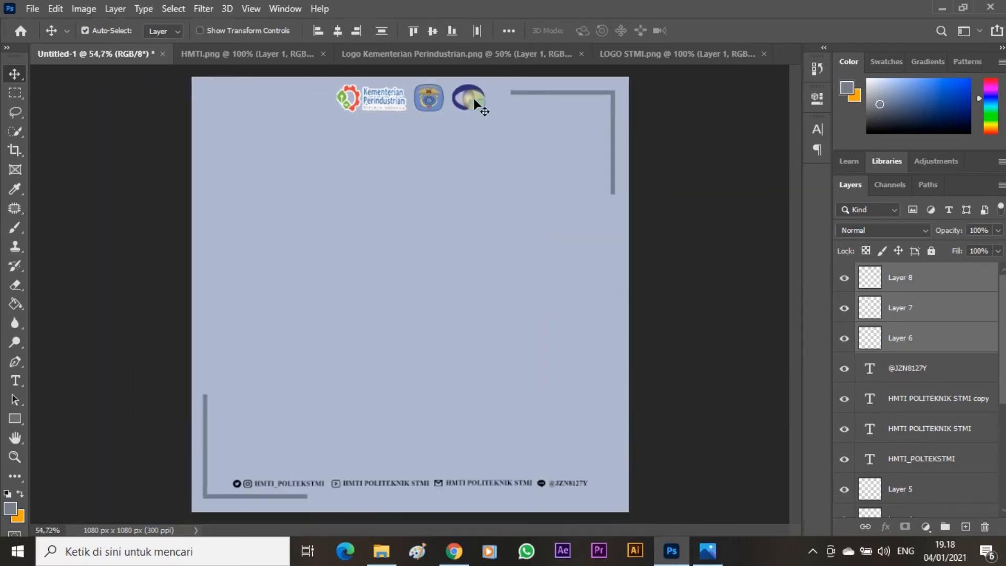
scroll(474, 104, up, 1)
scroll(473, 101, up, 8)
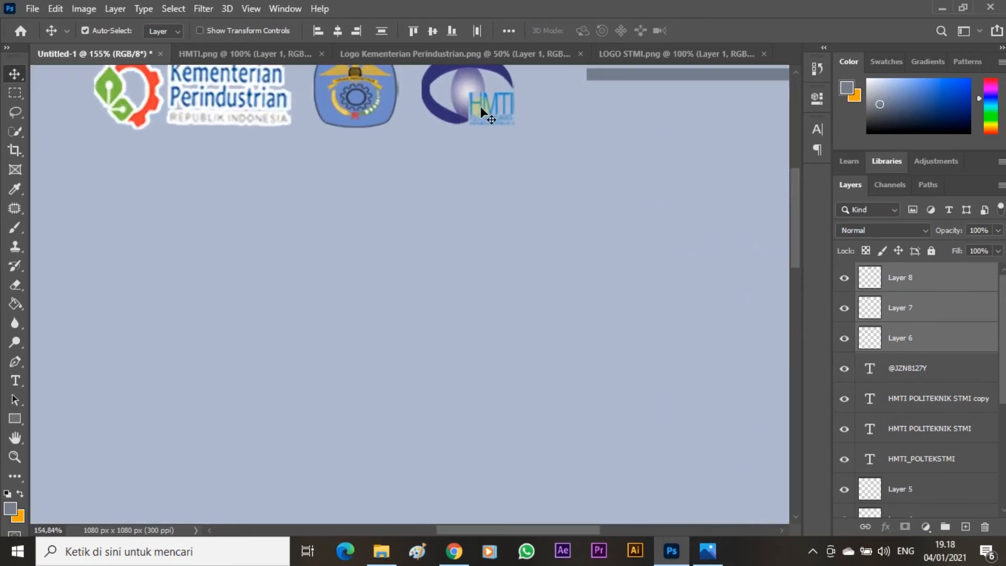
scroll(471, 117, down, 6)
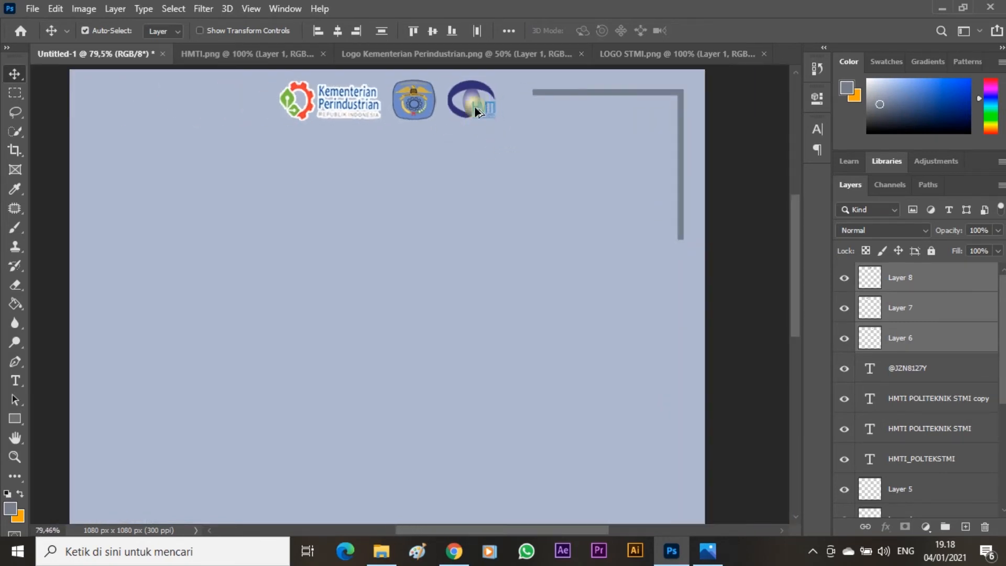
scroll(477, 114, up, 4)
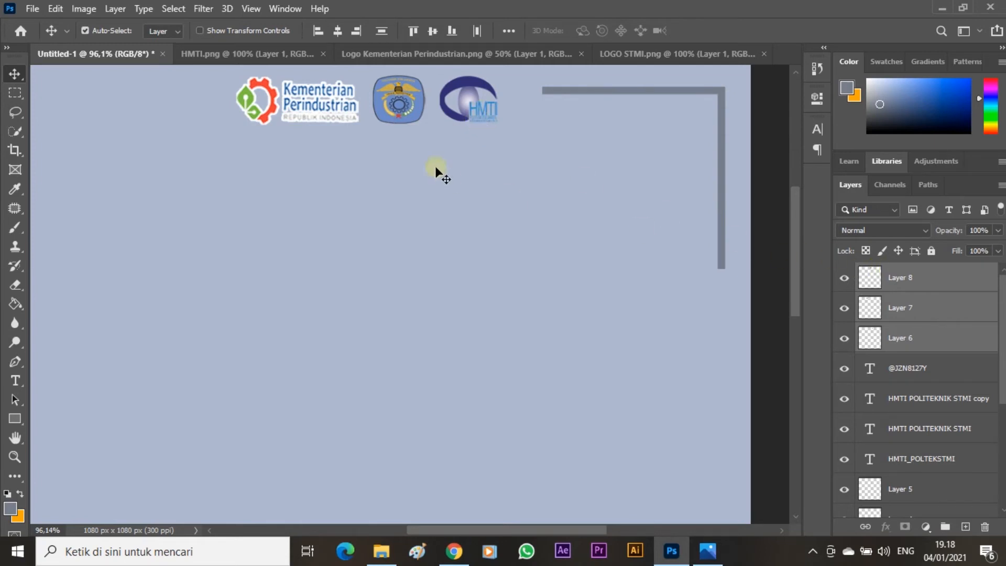
Add a 2 px outside Stroke in white (ffffff) to the HMTI logo on Layer 6.
click(918, 288)
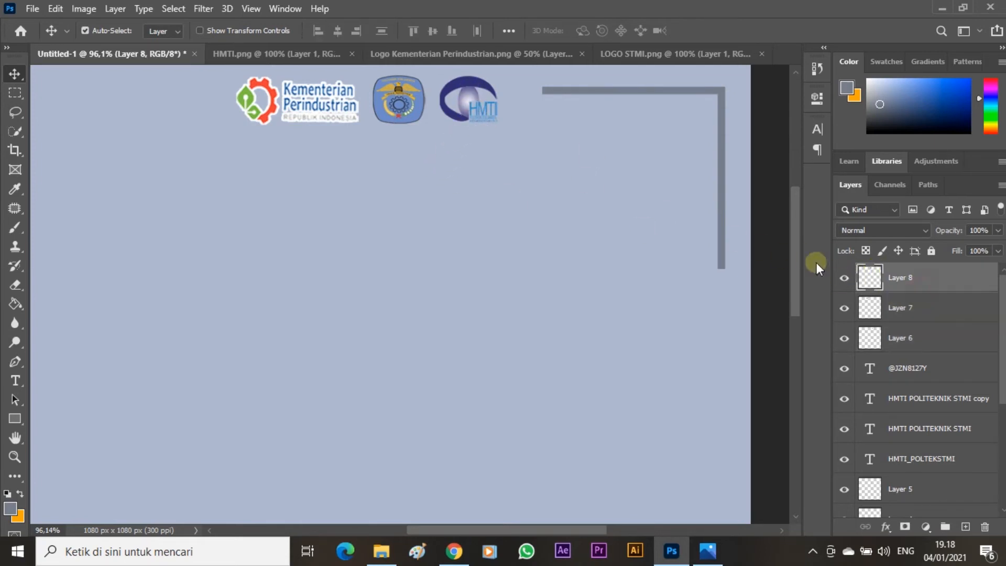
click(470, 80)
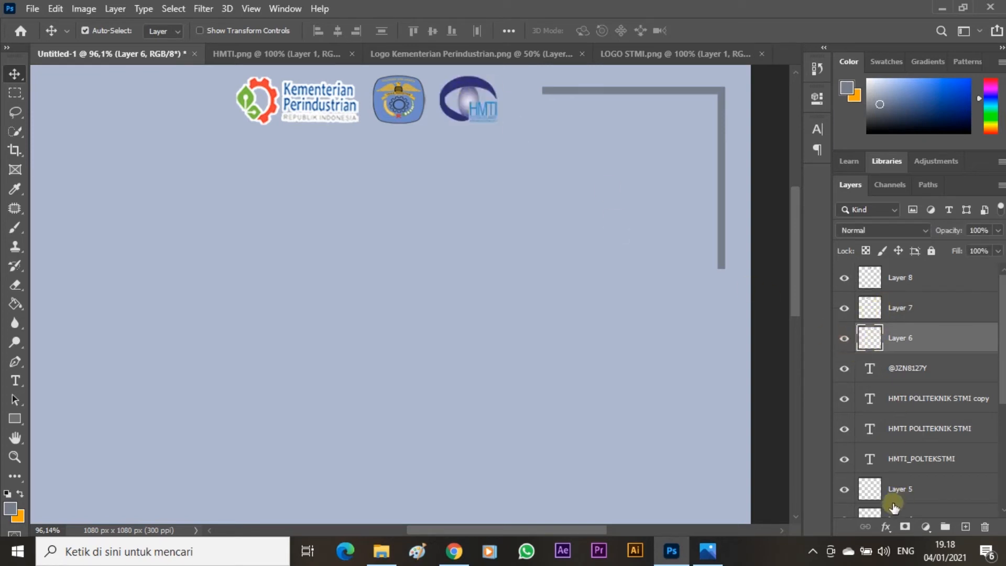
click(886, 527)
click(911, 418)
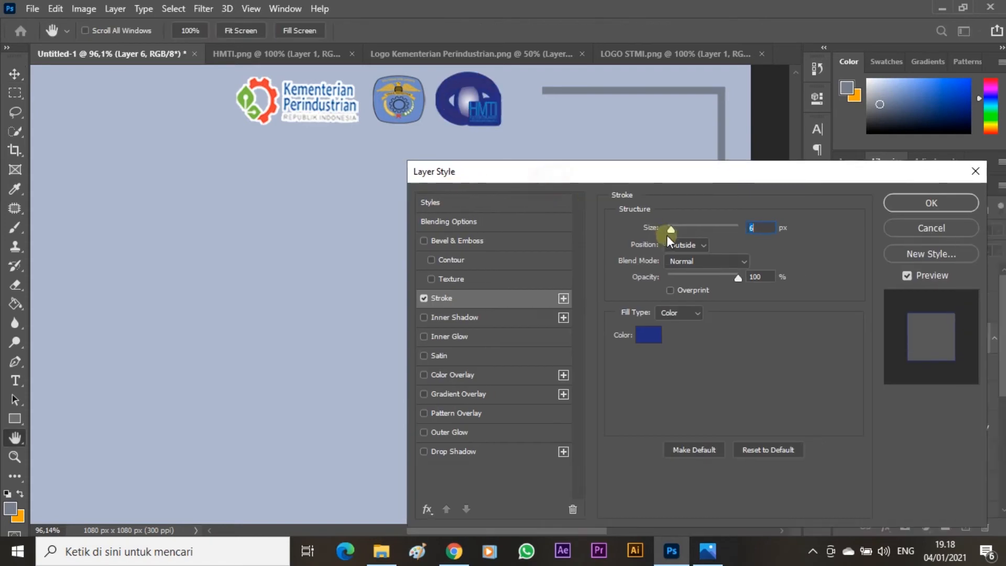
click(653, 335)
text(ffffff)
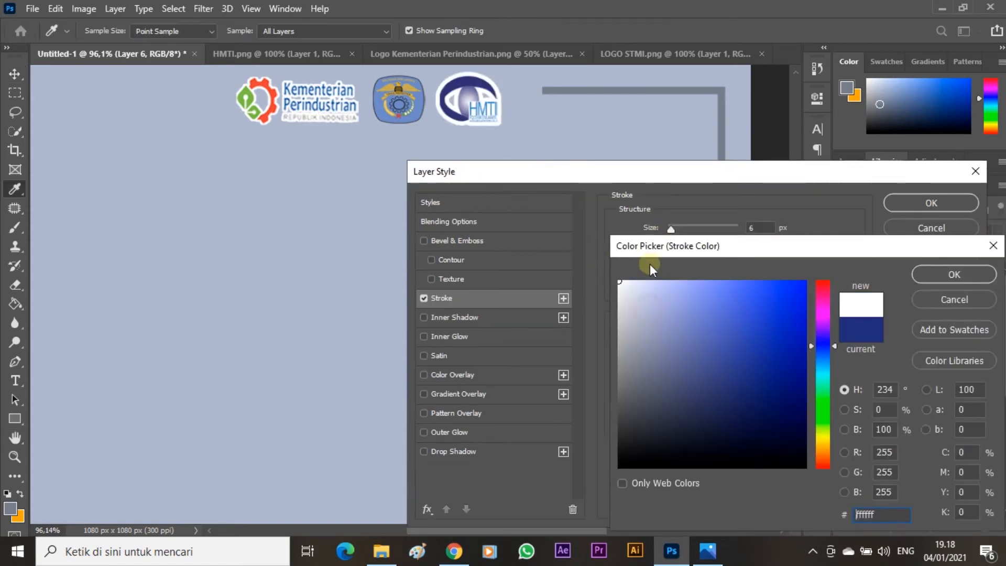
click(954, 275)
key(Down)
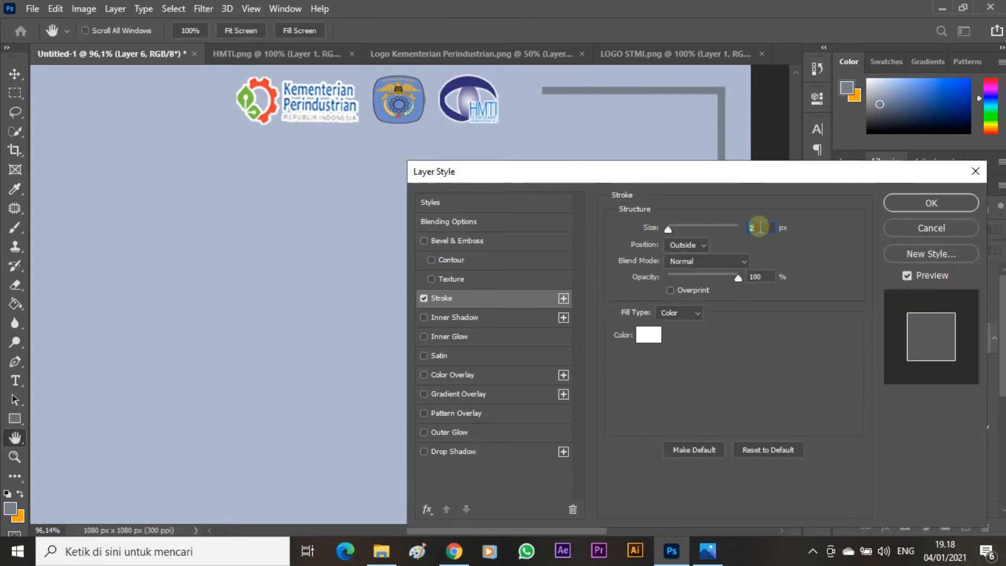
key(Down)
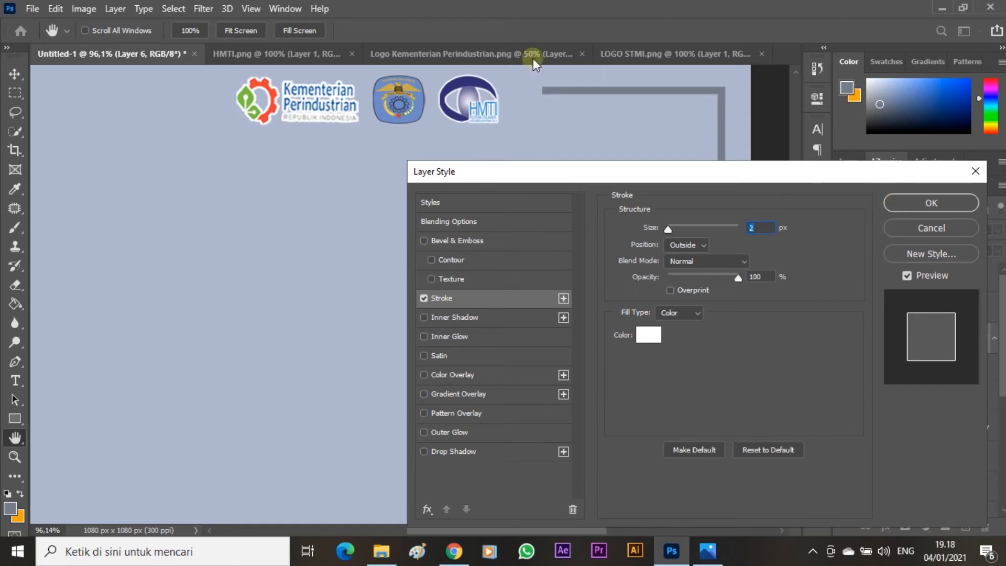
click(927, 203)
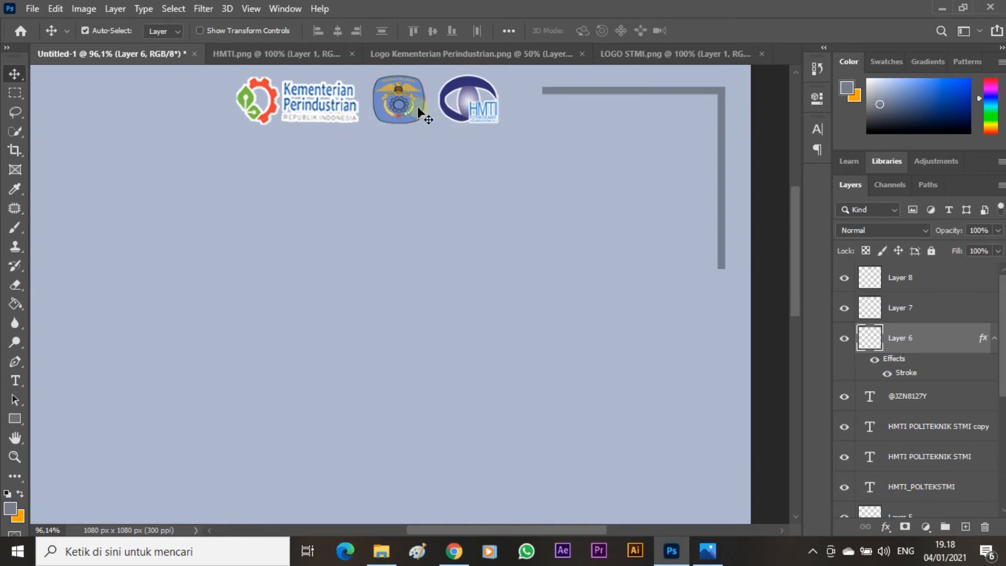
Copy the layer style with the white stroke from the HMTI logo on Layer 6.
click(907, 310)
click(906, 340)
right_click(906, 340)
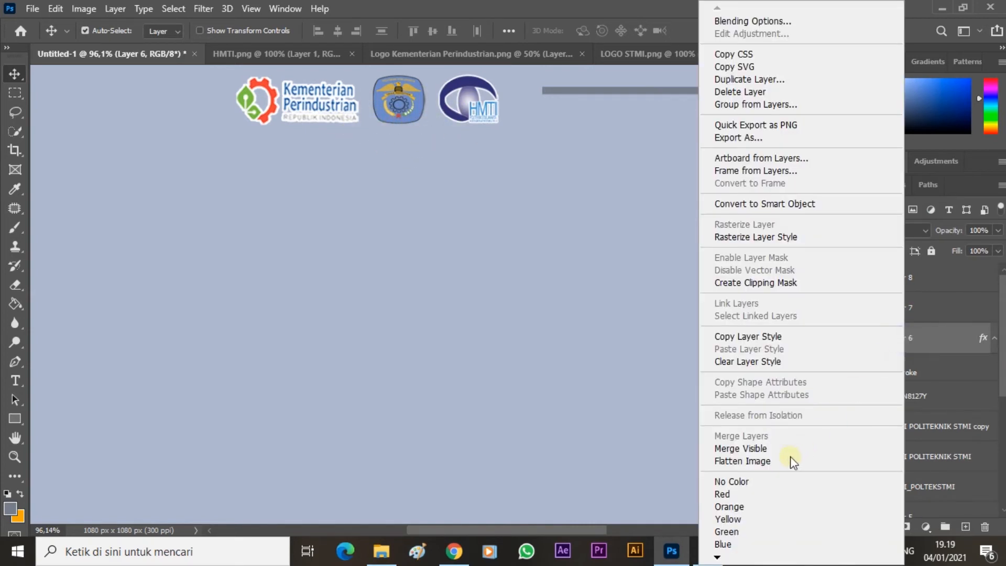
click(786, 338)
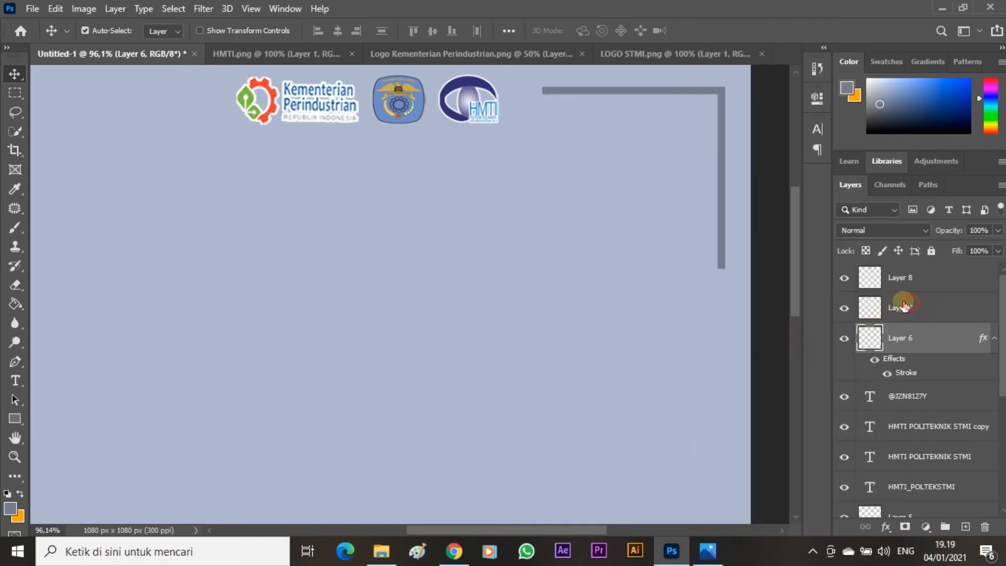
Toggle the visibility of Layers 7 and 8 to identify the blue STMI emblem, and paste the copied stroke style onto Layer 8.
click(900, 307)
click(843, 308)
click(843, 308)
click(844, 281)
click(844, 281)
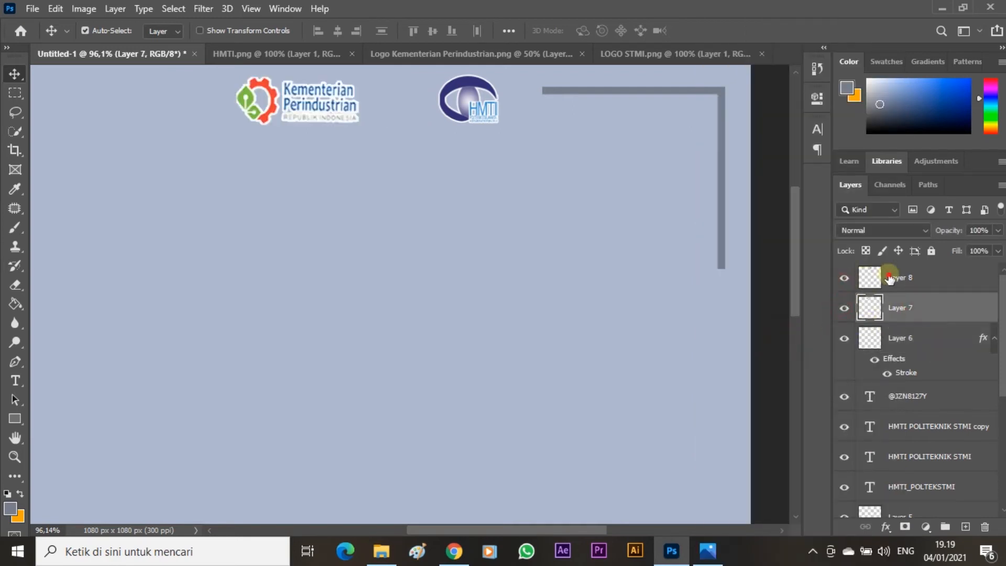
click(891, 278)
click(846, 281)
click(845, 280)
click(845, 279)
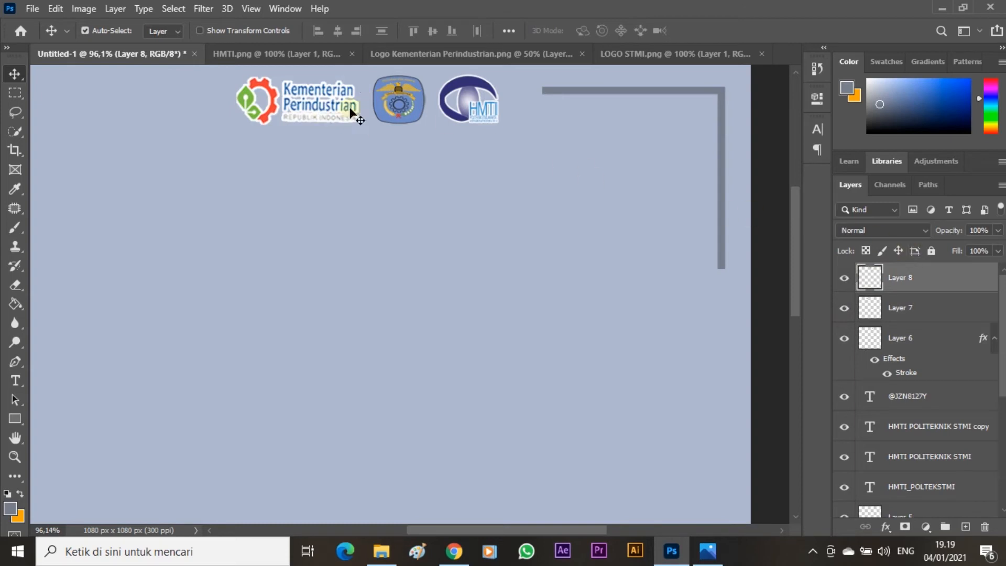
click(845, 281)
click(845, 281)
right_click(900, 279)
click(815, 349)
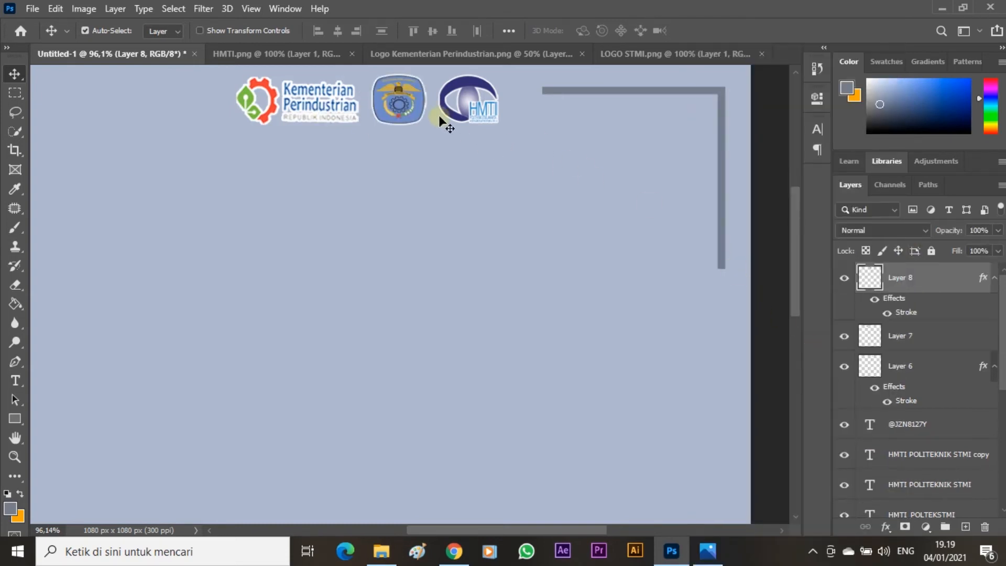
Check the reference poster in the photo viewer, and open freepik.com in a new Chrome tab.
scroll(389, 222, down, 3)
key(alt+Tab)
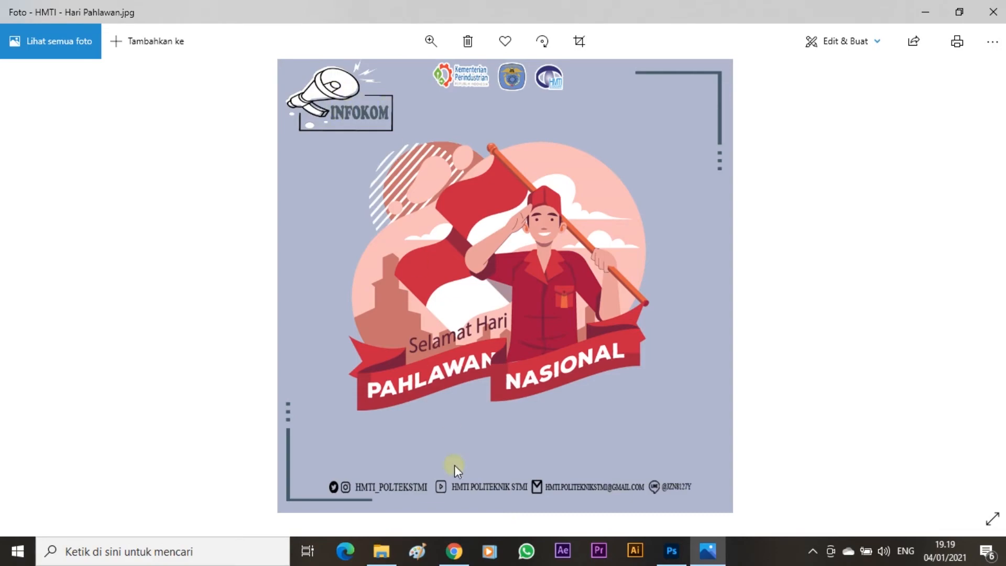
click(454, 551)
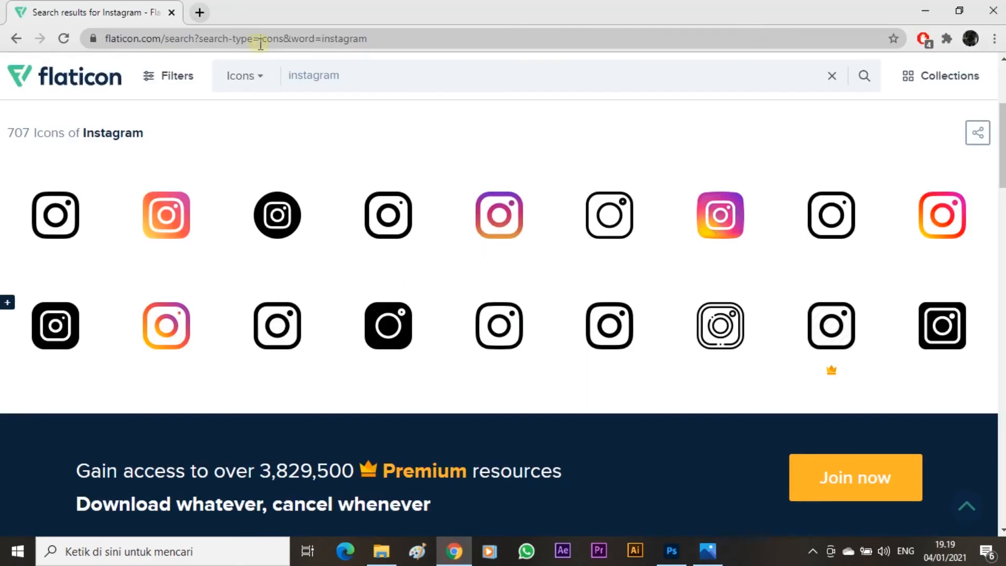
click(200, 13)
text(freepi)
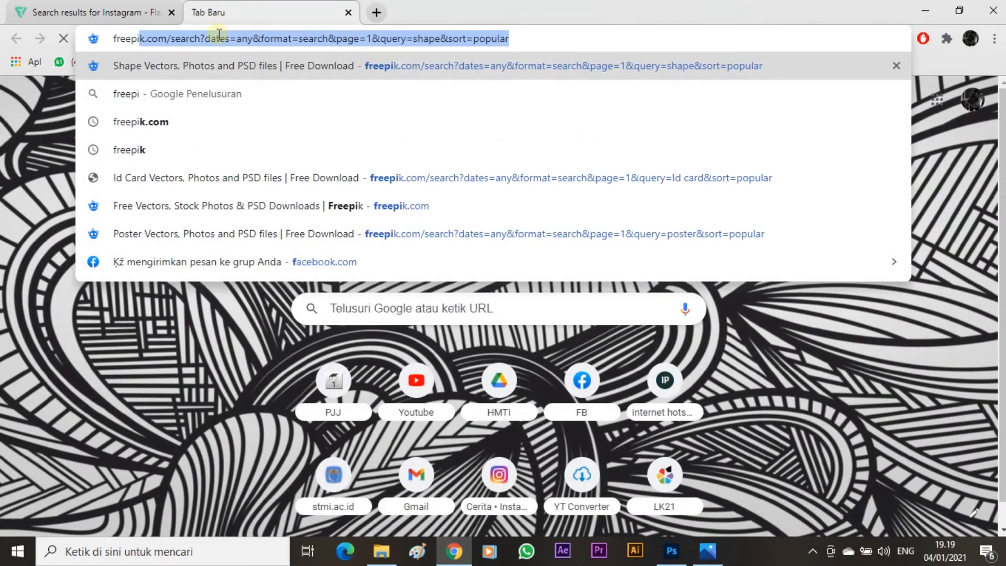
text(k.c)
key(BackSpace)
text(k.com)
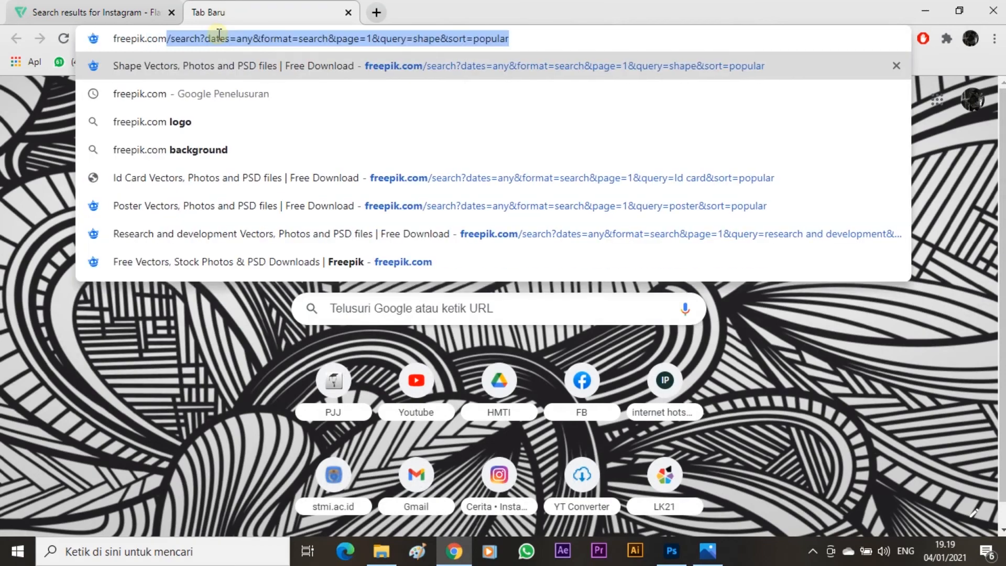
key(Delete)
key(Return)
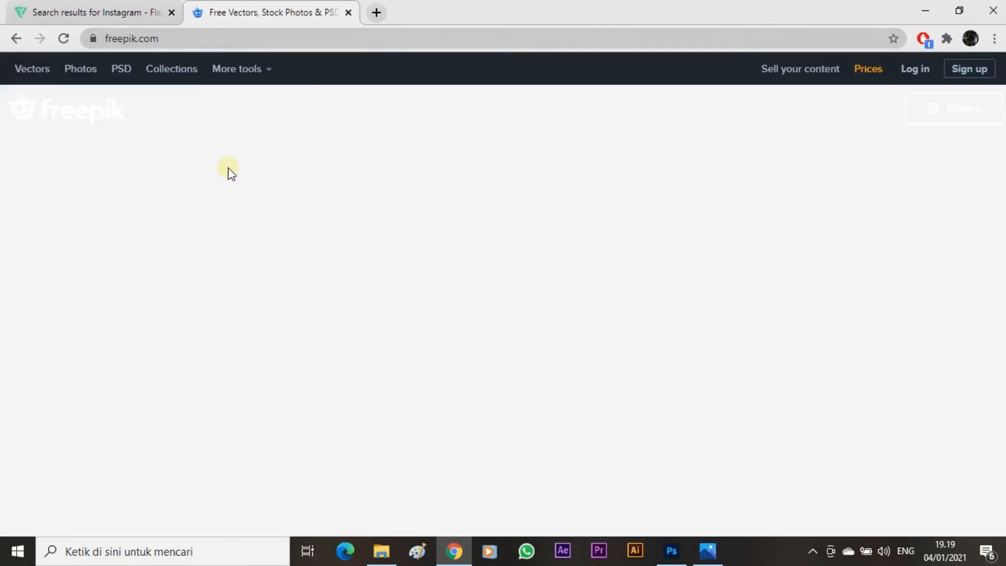
Search all Freepik resources for "speaker".
scroll(437, 202, down, 2)
scroll(461, 210, up, 1)
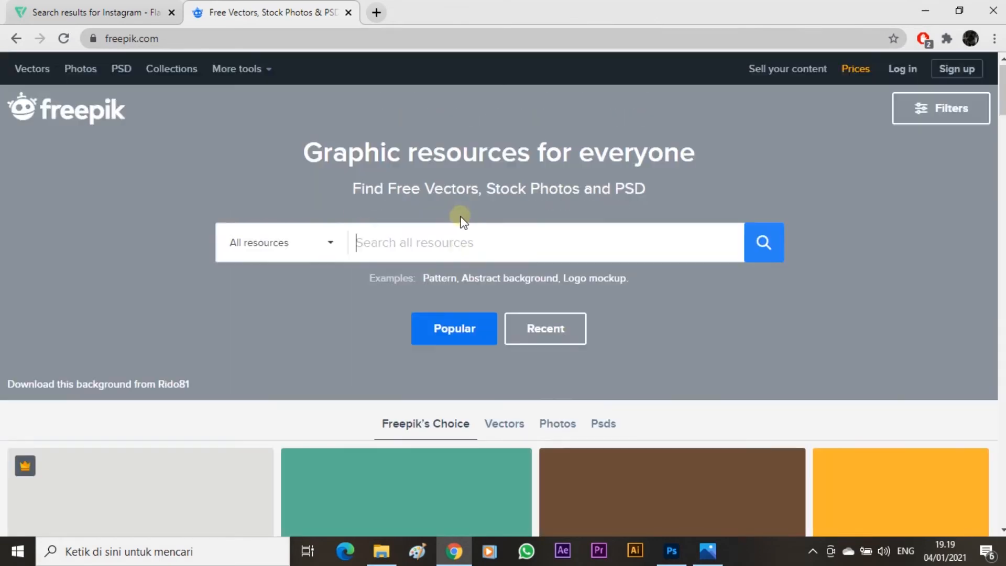
scroll(465, 223, down, 1)
scroll(467, 223, up, 1)
click(441, 243)
text(s)
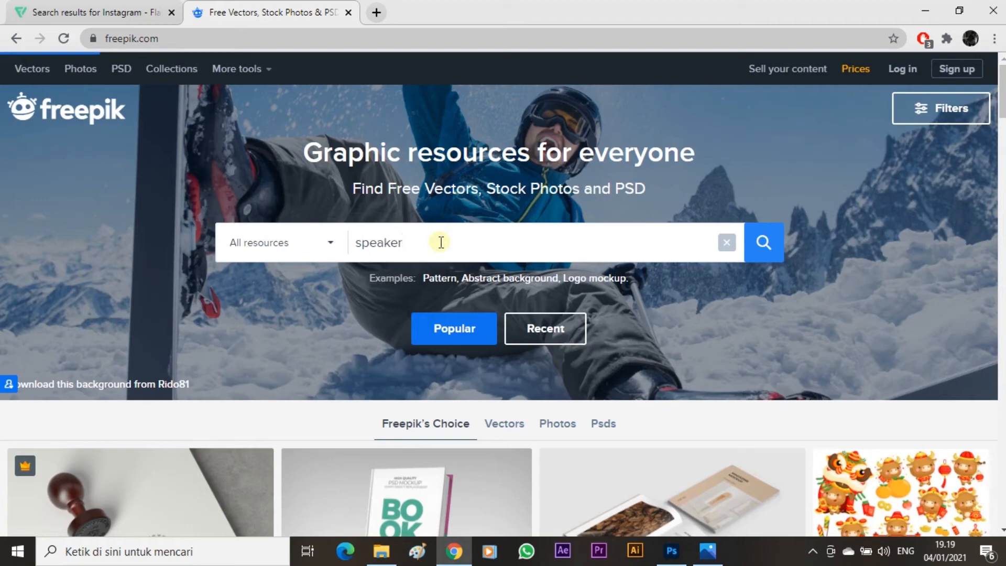
text(peaker)
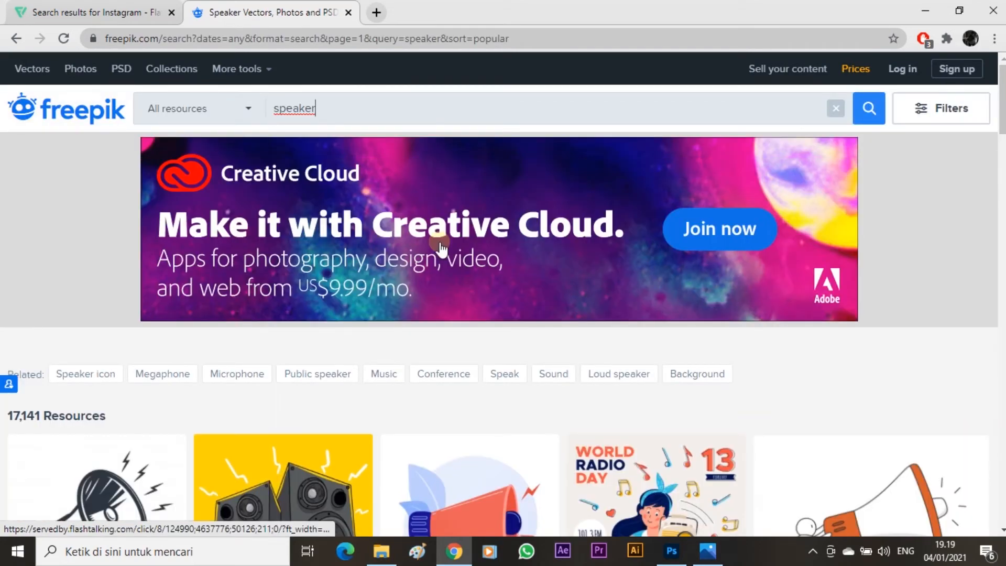
Browse the Freepik speaker results for a megaphone illustration that resembles the one on the reference poster.
scroll(440, 249, down, 5)
scroll(283, 261, down, 2)
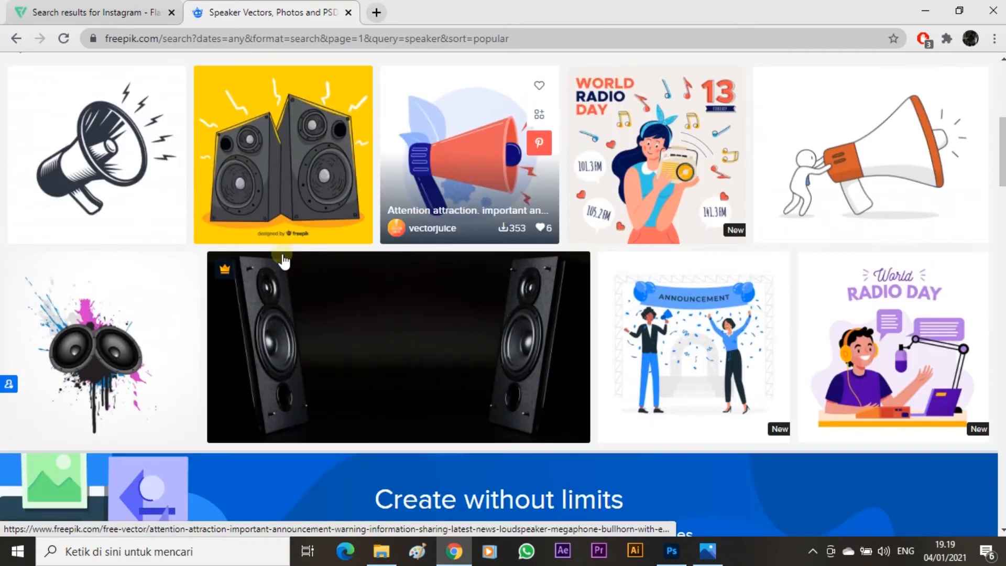
scroll(100, 178, up, 3)
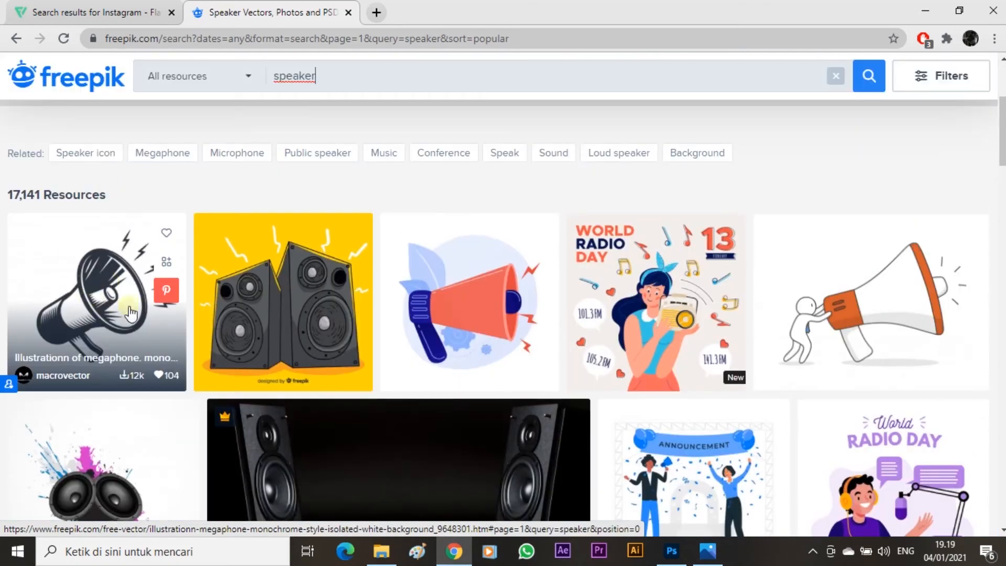
key(alt+Tab)
scroll(168, 314, down, 2)
scroll(143, 303, up, 5)
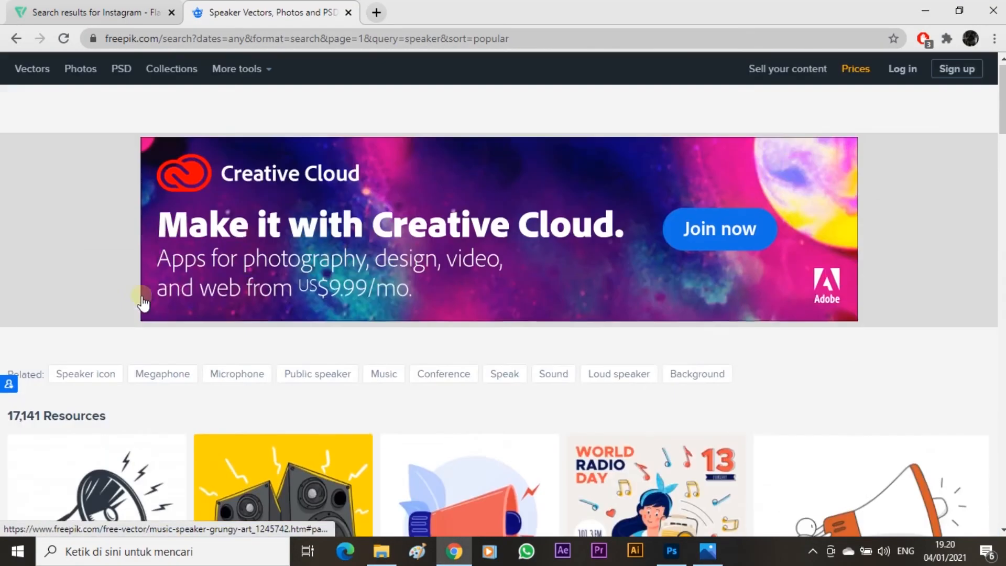
Switch to Photoshop and open the Speaker image from the HMTI folder inside Mentahan Photoshop.
key(alt+Tab)
click(673, 553)
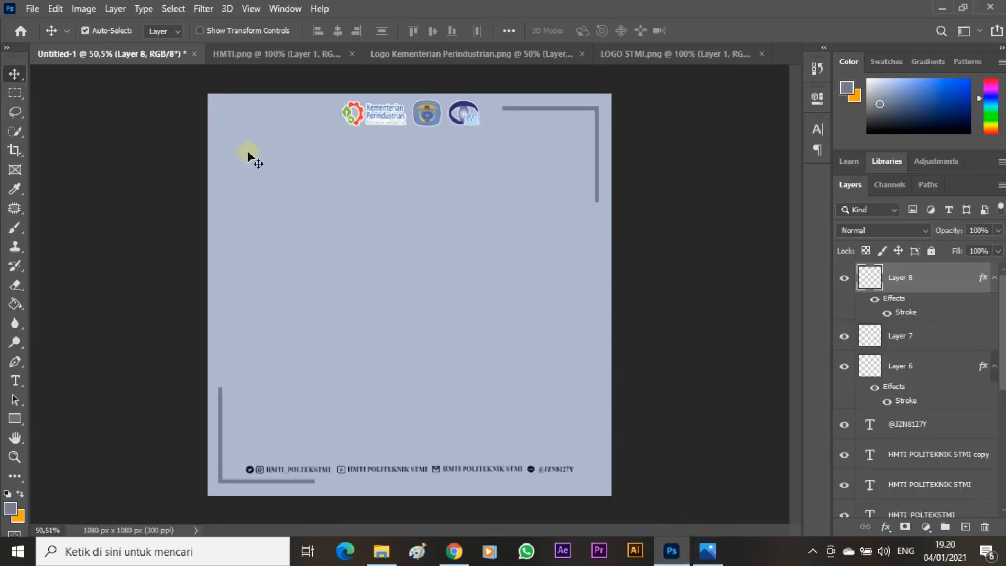
click(34, 9)
click(48, 27)
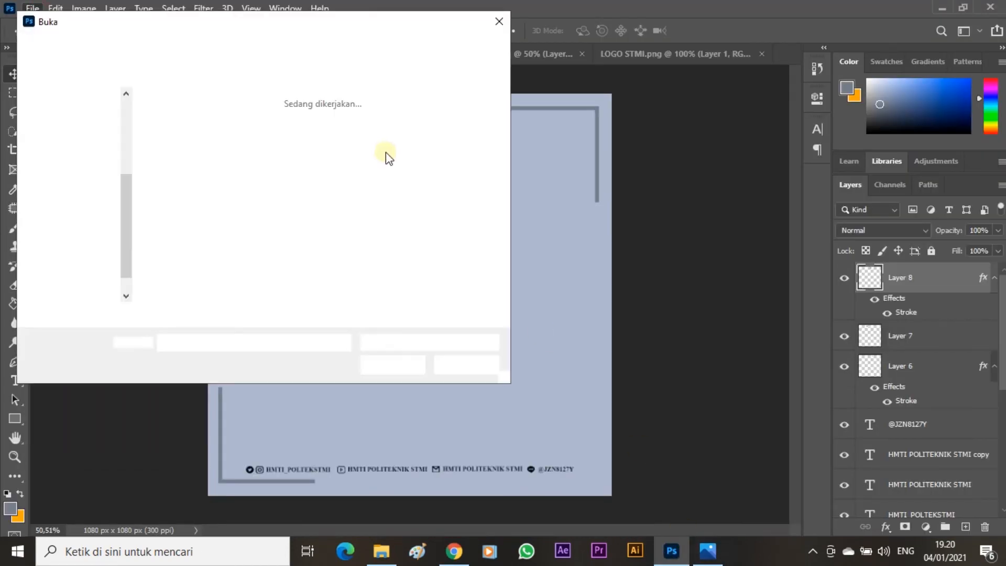
click(178, 47)
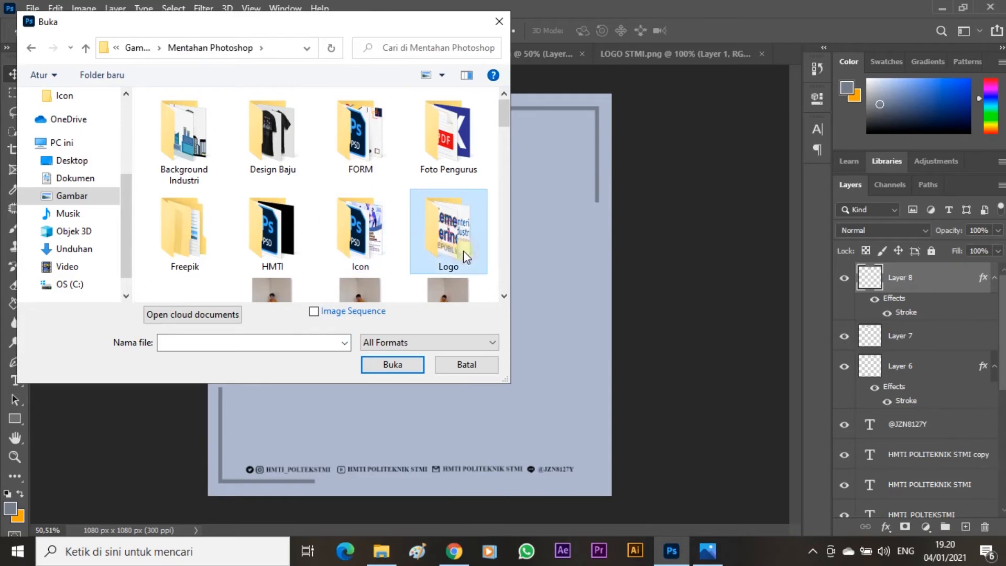
scroll(273, 179, down, 1)
double_click(274, 178)
scroll(272, 179, down, 10)
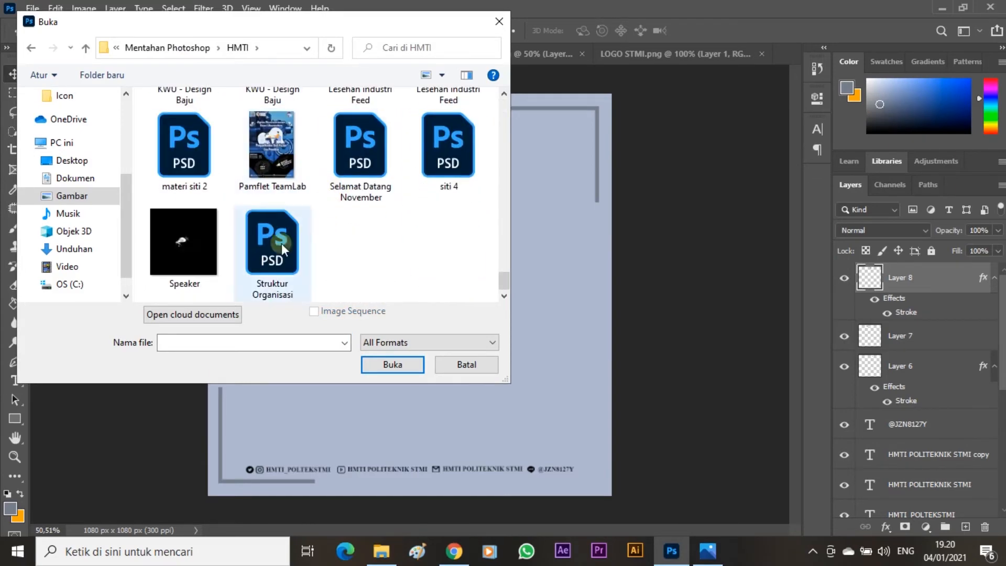
click(183, 241)
click(392, 365)
Bring the megaphone graphic into the Untitled-1 poster, scale it to 63.18%, and place it in the poster's upper-left corner.
drag(396, 292, 242, 111)
click(572, 248)
key(ctrl+t)
drag(304, 149, 253, 120)
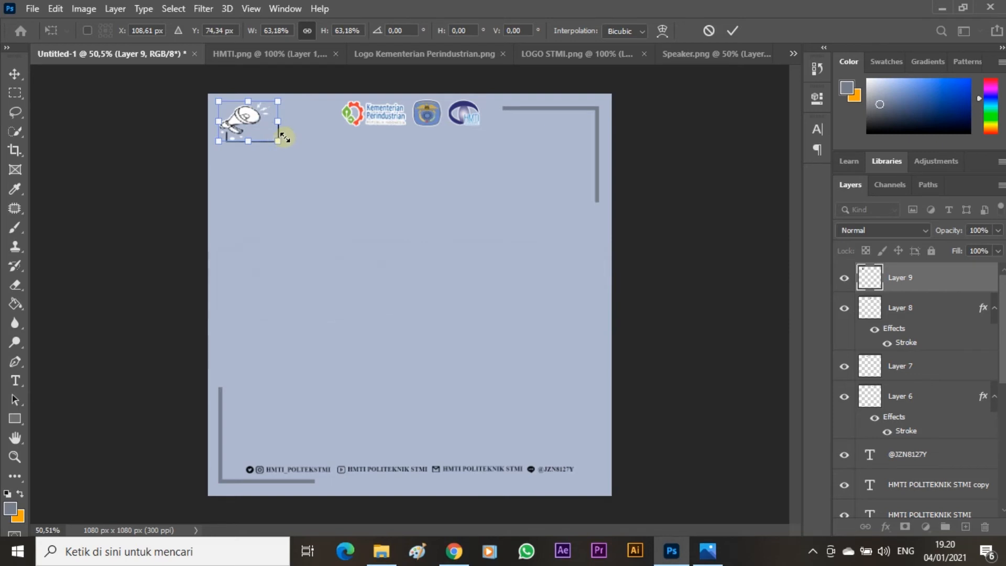
key(Return)
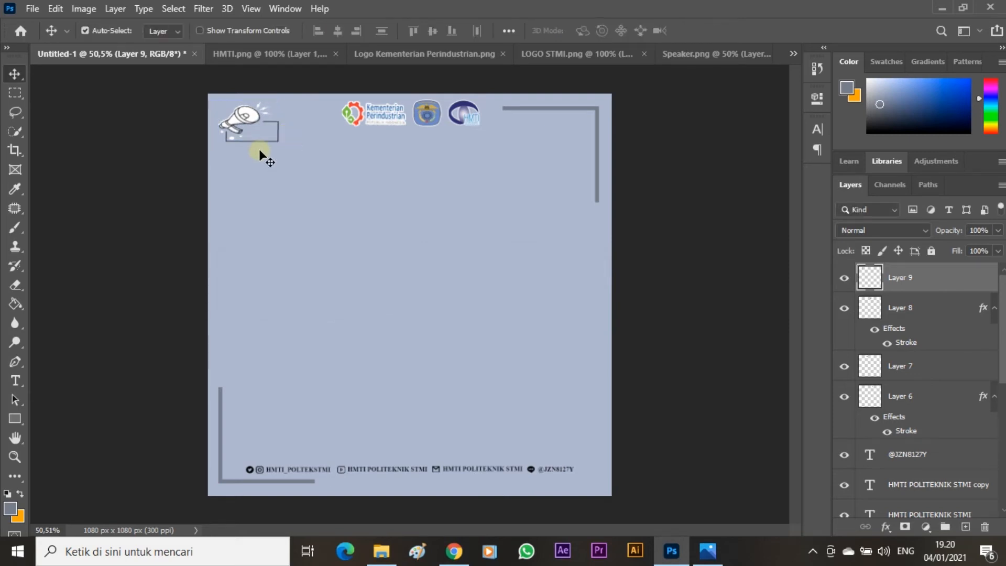
Enlarge the megaphone graphic on Layer 9 while keeping it in the poster's upper-left corner.
key(ctrl+t)
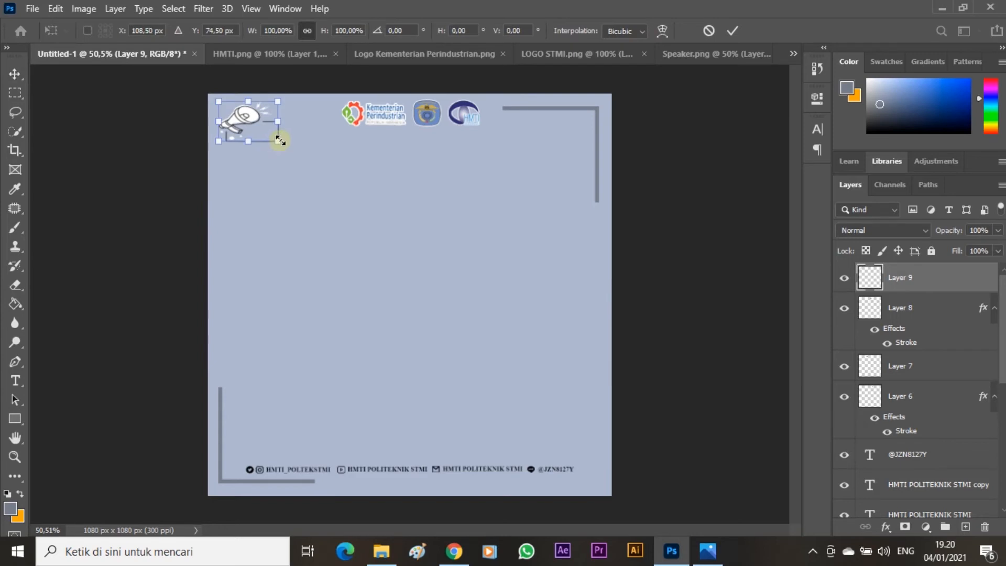
drag(280, 140, 301, 128)
drag(260, 153, 301, 128)
key(Return)
scroll(298, 128, down, 2)
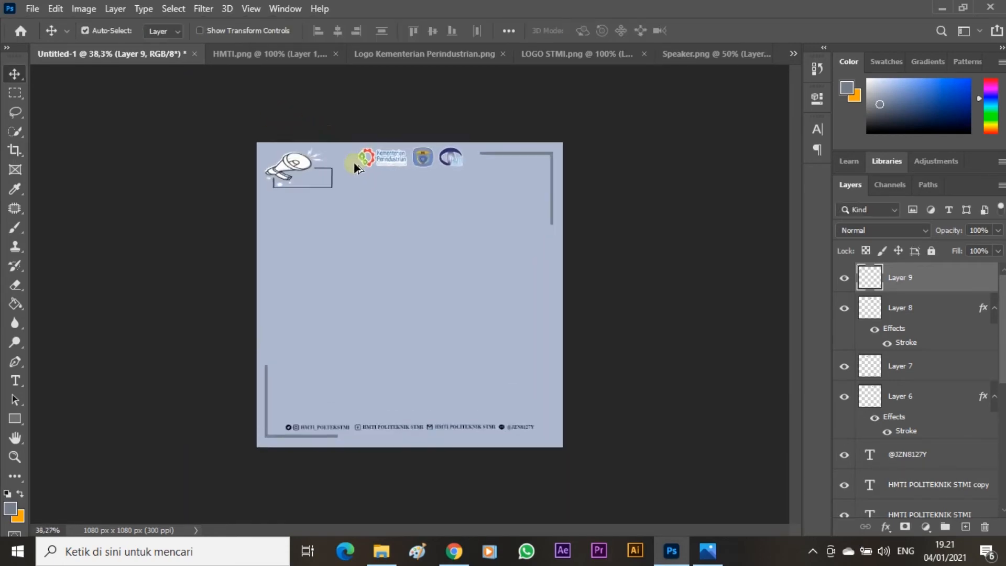
scroll(355, 164, up, 3)
Compare the megaphone with the reference poster and stretch the graphic slightly downward.
key(alt+Tab)
key(alt+Tab)
key(ctrl+t)
drag(263, 151, 263, 160)
key(Return)
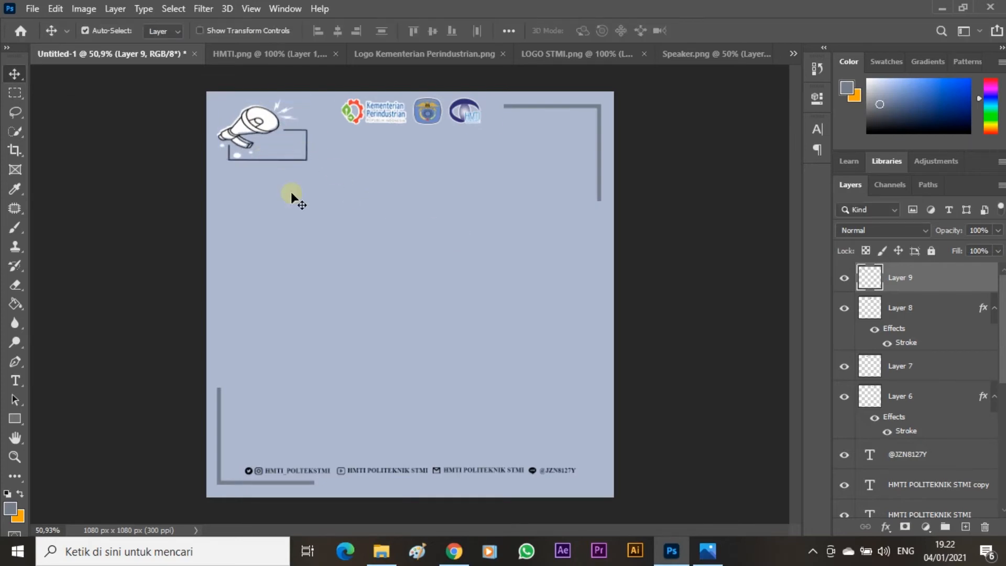
Add the text INFOKOM in Times New Roman Bold, 6,02 pt, black, at the frame beside the megaphone.
key(t)
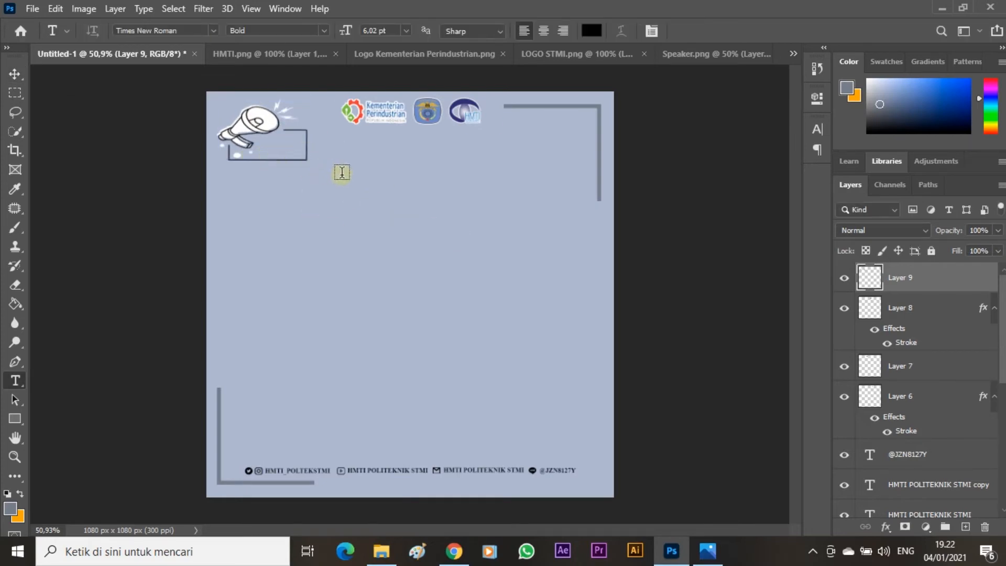
key(alt+Tab)
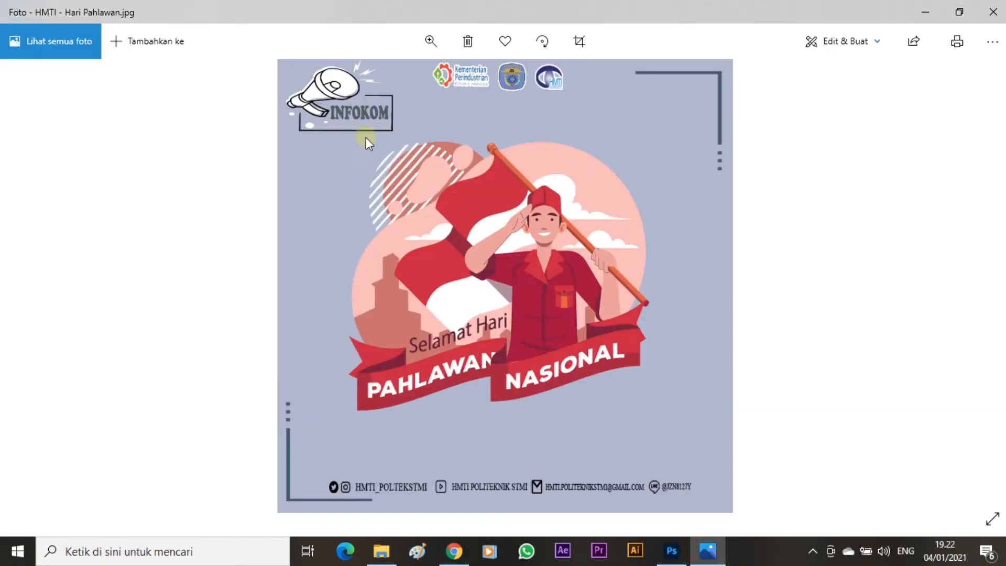
key(alt+Tab)
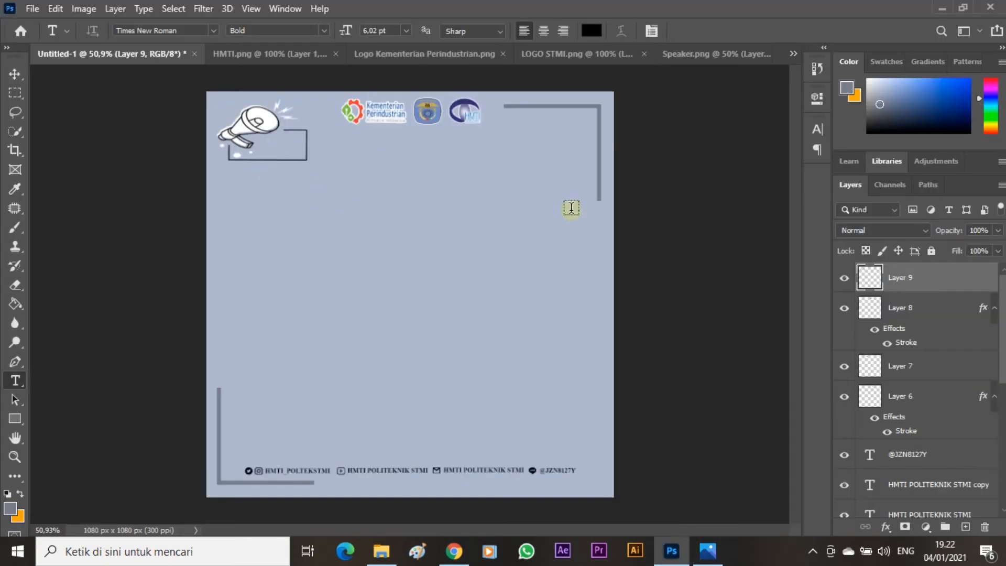
click(271, 152)
text(INFOKOM)
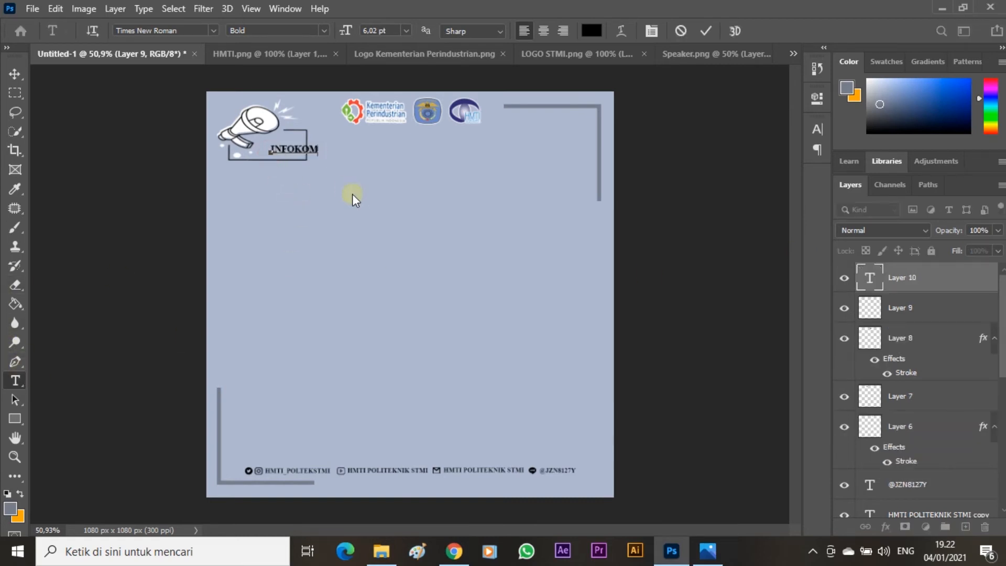
click(706, 30)
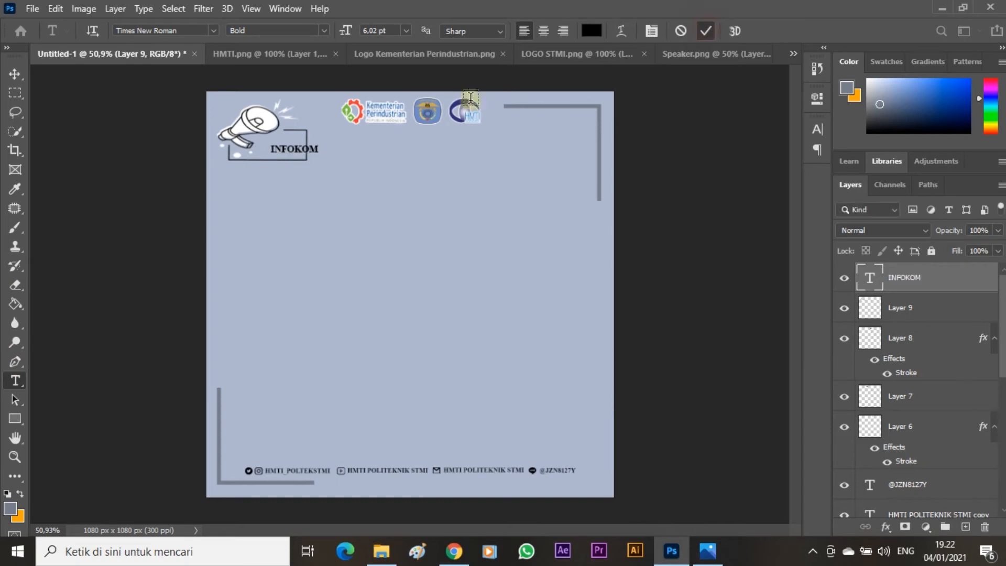
Reposition the INFOKOM text and stretch it taller so that it fits inside the megaphone's frame.
key(v)
drag(302, 154, 330, 150)
key(ctrl+t)
scroll(285, 141, up, 5)
drag(269, 168, 270, 177)
drag(330, 154, 333, 154)
mouse_move(293, 150)
mouse_down()
mouse_move(302, 140)
mouse_move(294, 147)
mouse_up()
key(Return)
Examine the INFOKOM badge up close and at full-poster size, and compare the layout with the reference poster.
scroll(388, 165, down, 6)
scroll(270, 108, up, 7)
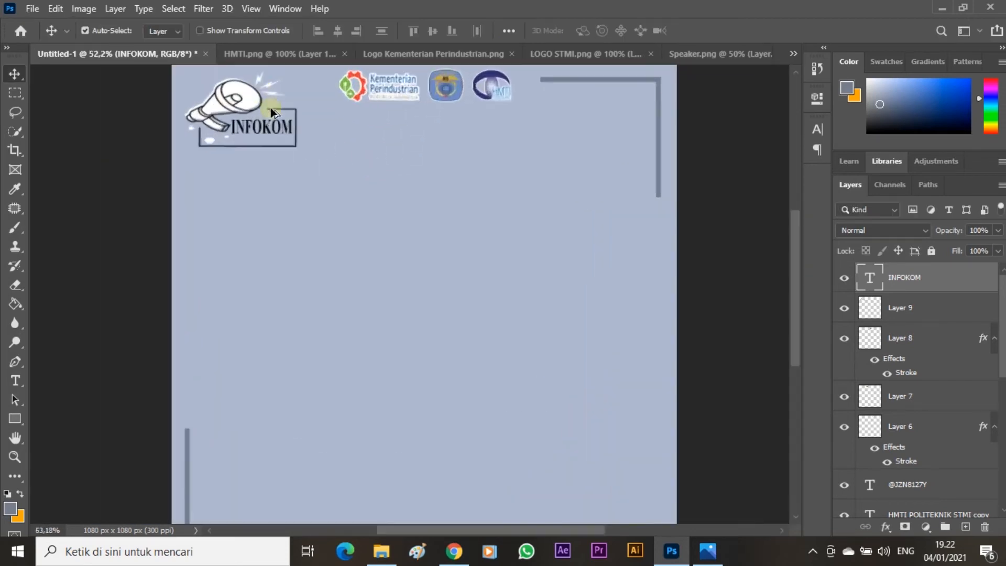
scroll(381, 173, down, 7)
scroll(385, 177, up, 2)
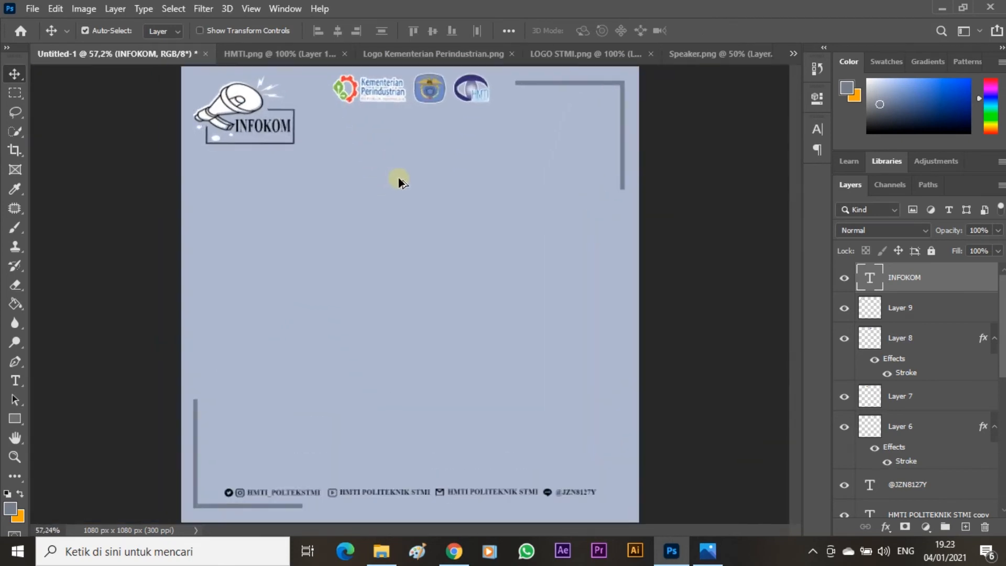
scroll(398, 178, down, 1)
key(alt+Tab)
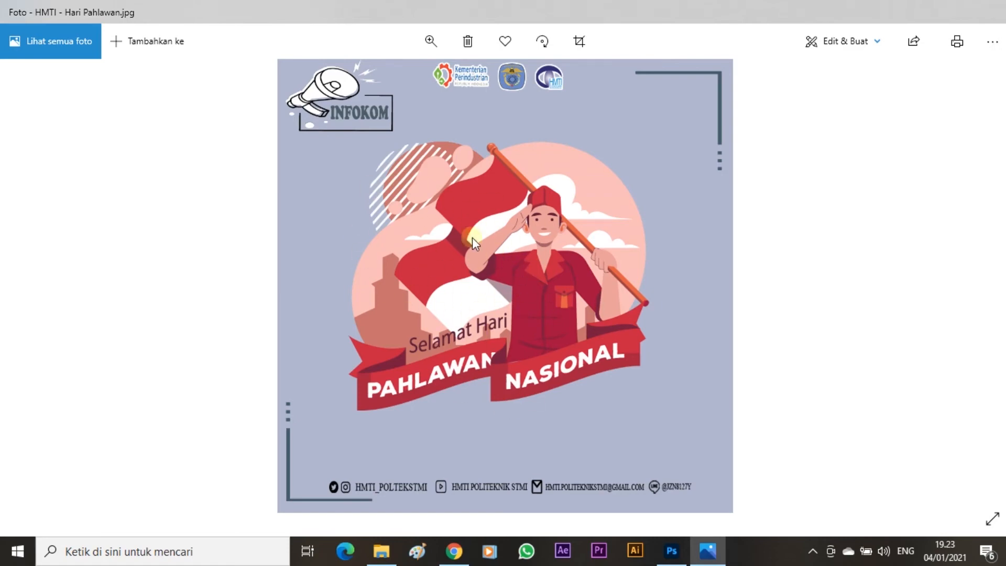
key(alt+Tab)
key(alt+Tab)
Switch to Freepik in Chrome and search all resources for "heroes day".
click(453, 551)
double_click(346, 112)
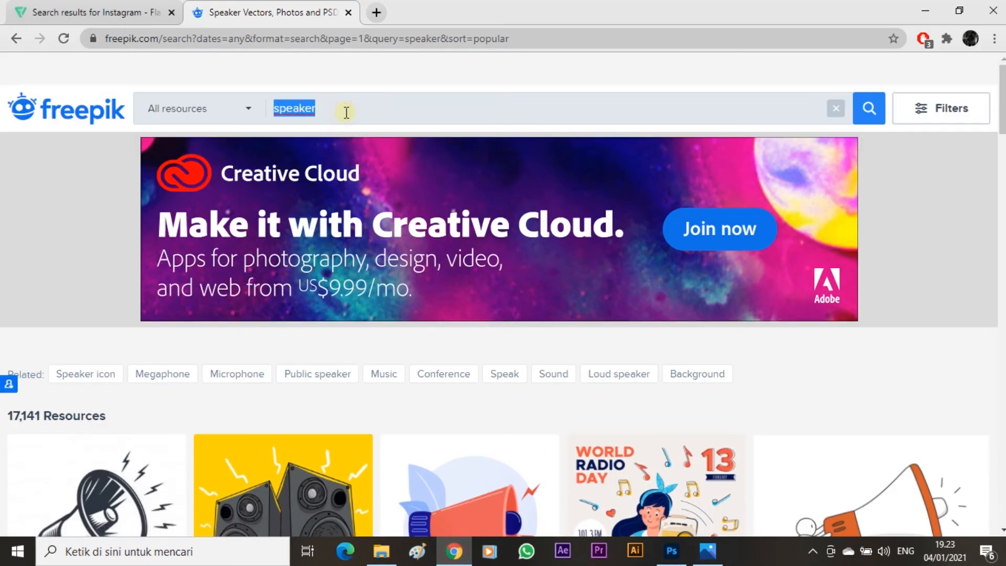
text(h)
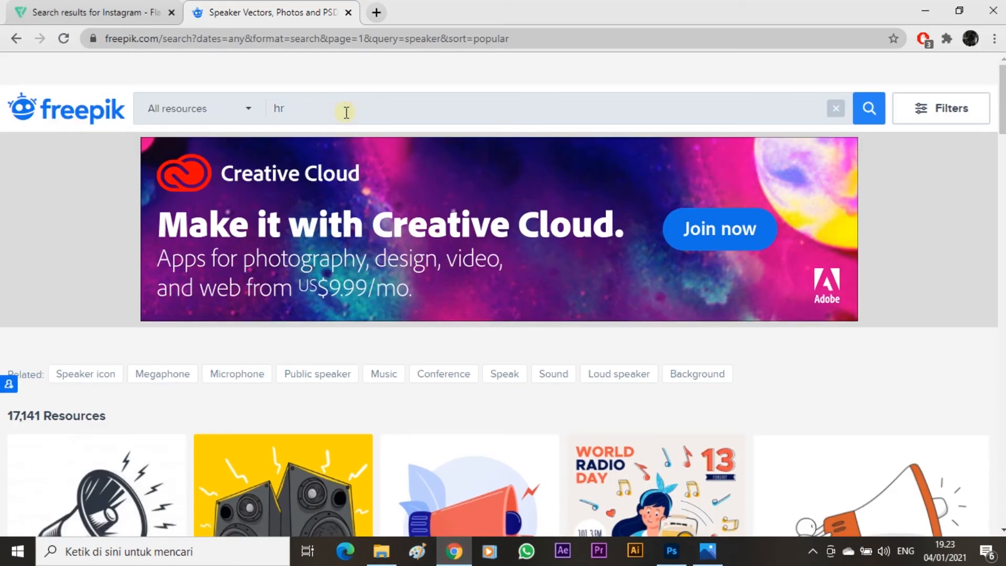
text(eroes day)
key(Return)
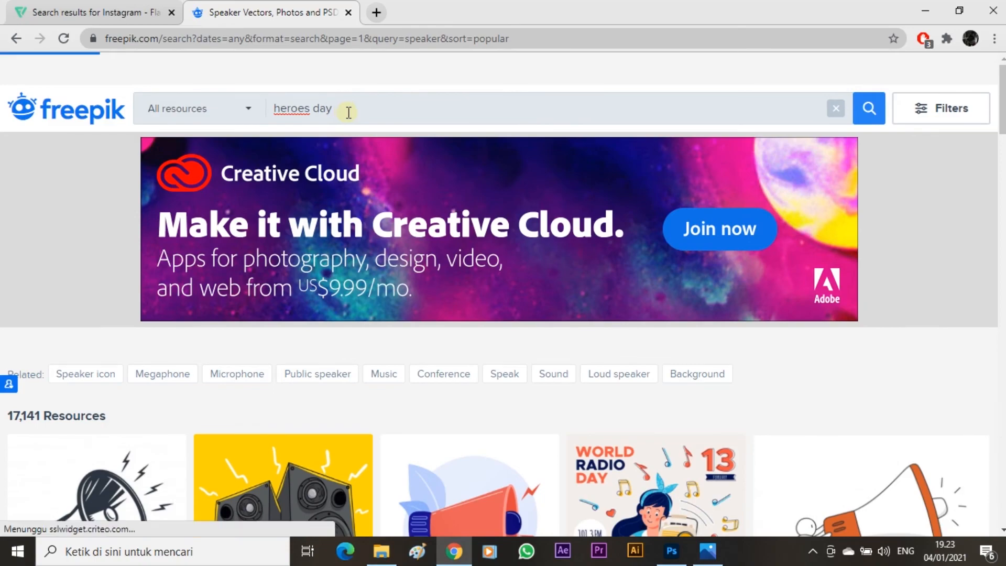
Browse the heroes day results for the poster's saluting flag-bearer illustration, previewing the "Flat design pahlawan concept" vector.
scroll(304, 435, down, 8)
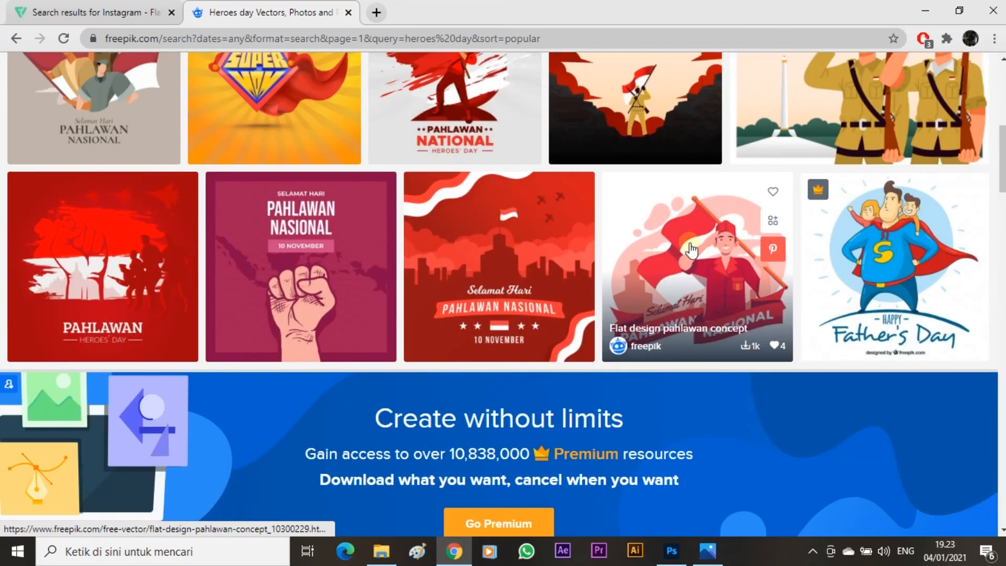
click(689, 242)
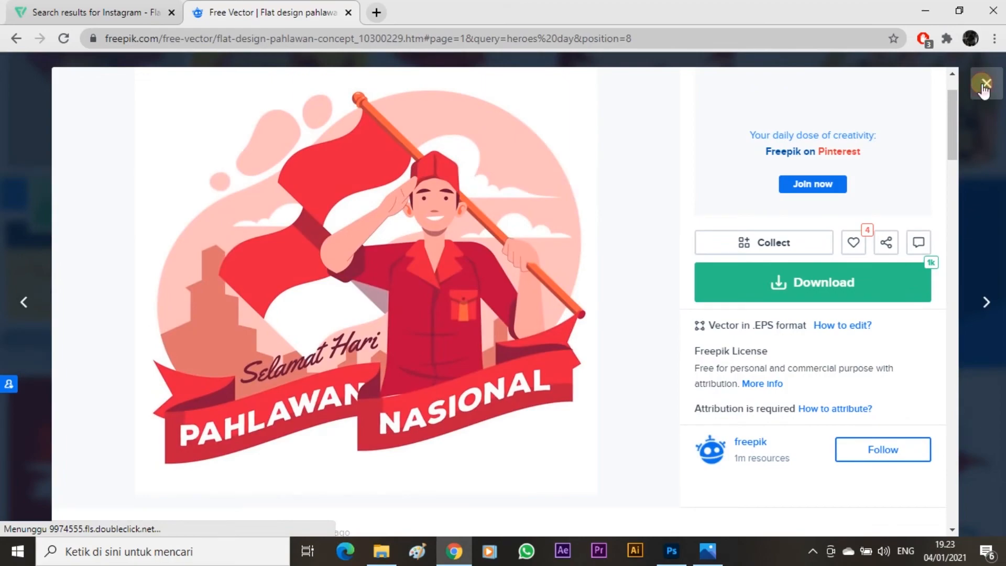
click(986, 84)
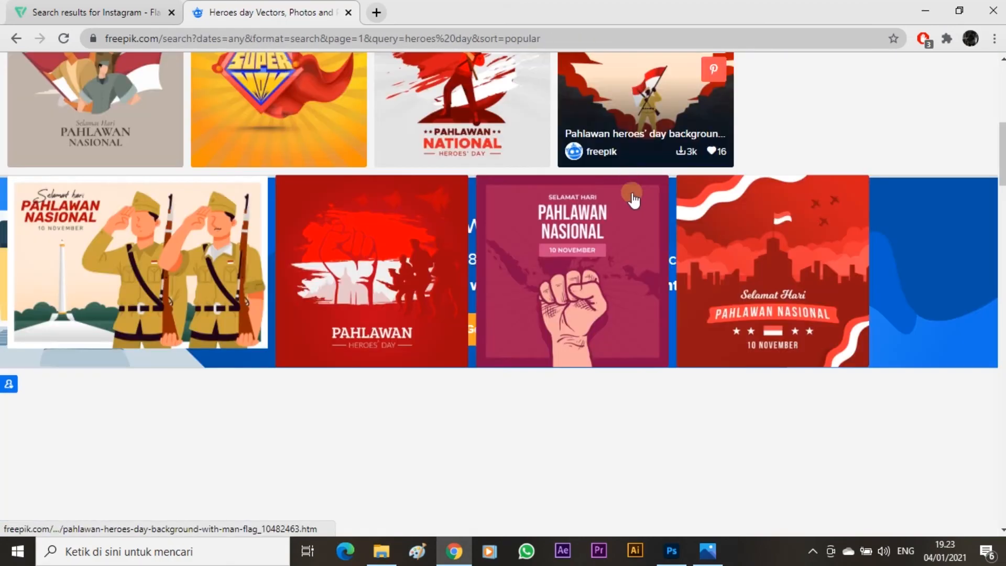
scroll(492, 226, down, 5)
scroll(467, 205, up, 3)
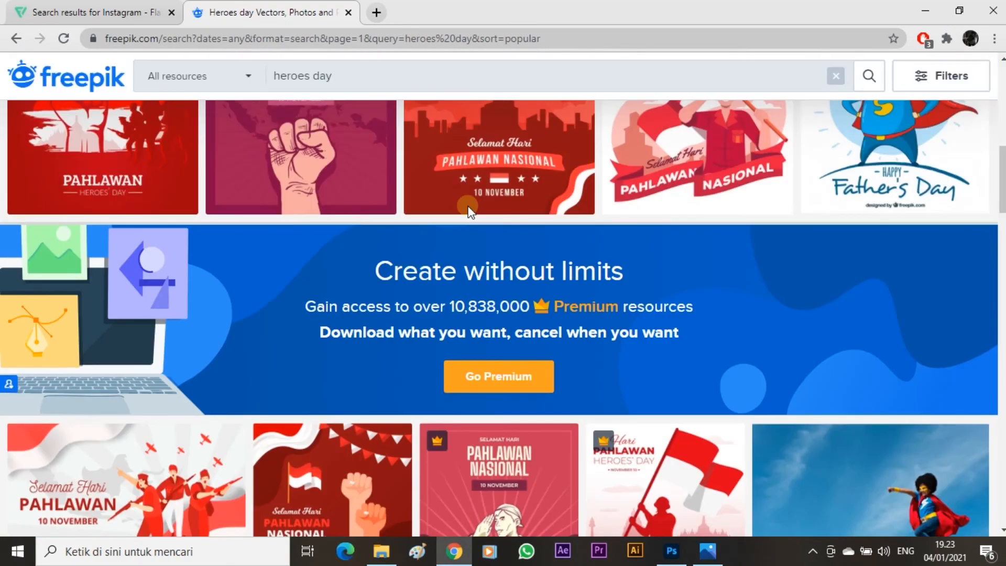
scroll(468, 207, down, 2)
scroll(466, 207, up, 8)
scroll(590, 304, down, 3)
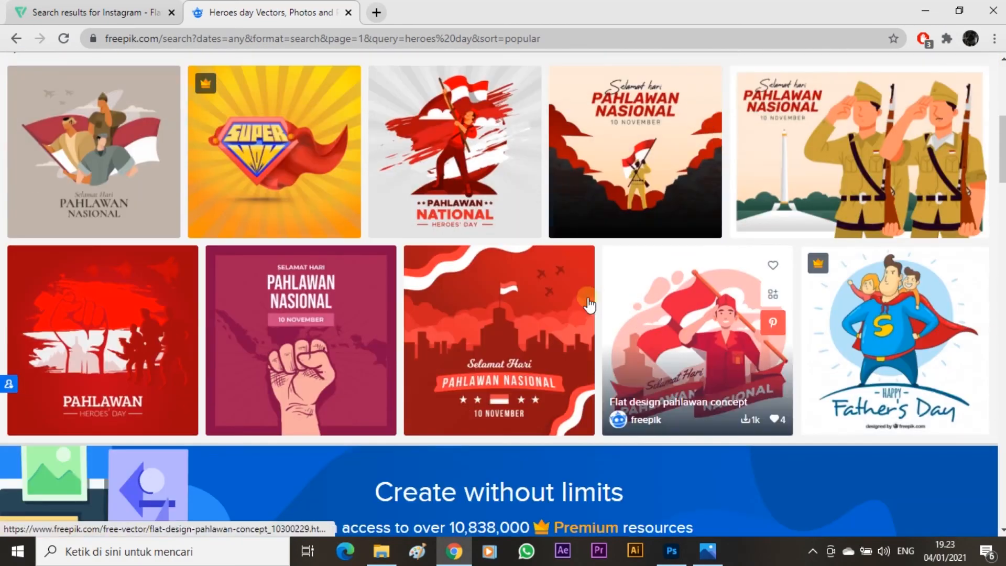
Open the "Flat design pahlawan concept" vector and look over its preview, license details and related designs.
click(681, 301)
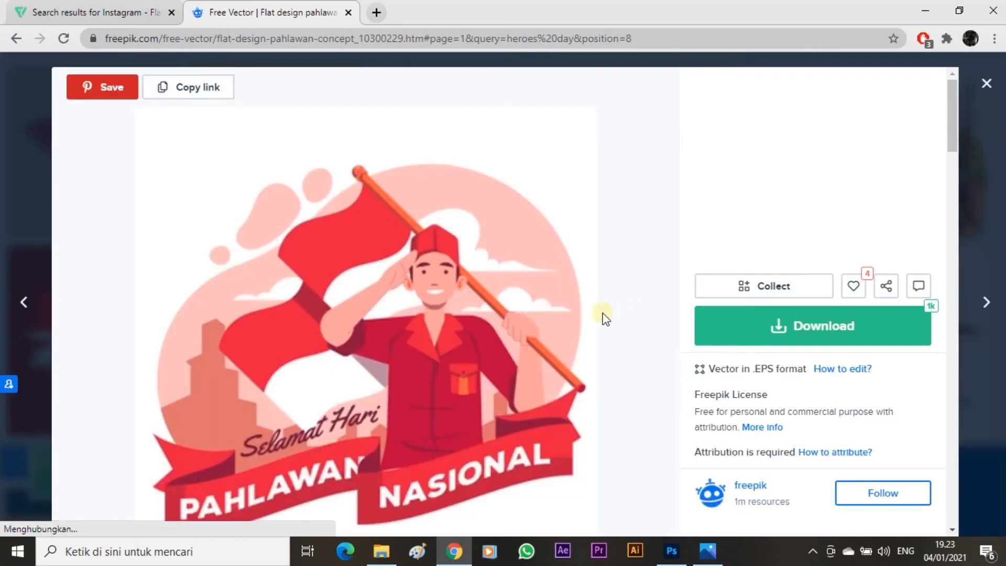
scroll(581, 294, down, 6)
scroll(479, 194, up, 5)
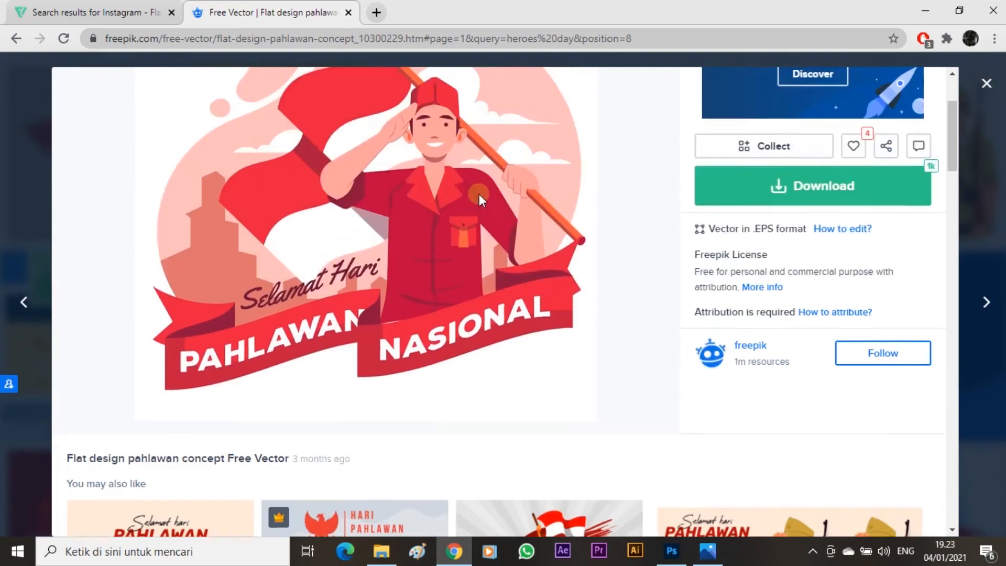
scroll(479, 194, down, 5)
scroll(529, 299, down, 7)
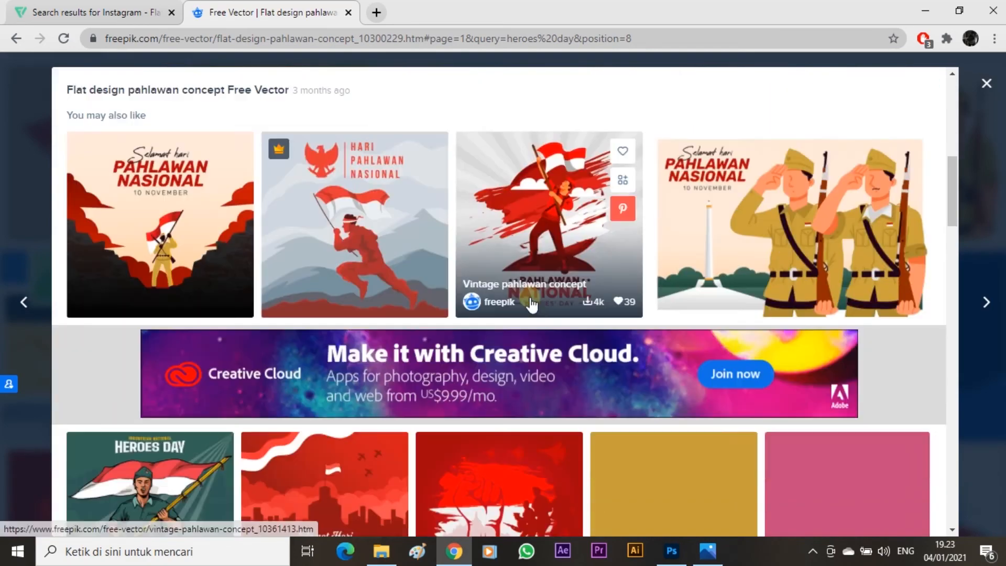
scroll(561, 345, up, 7)
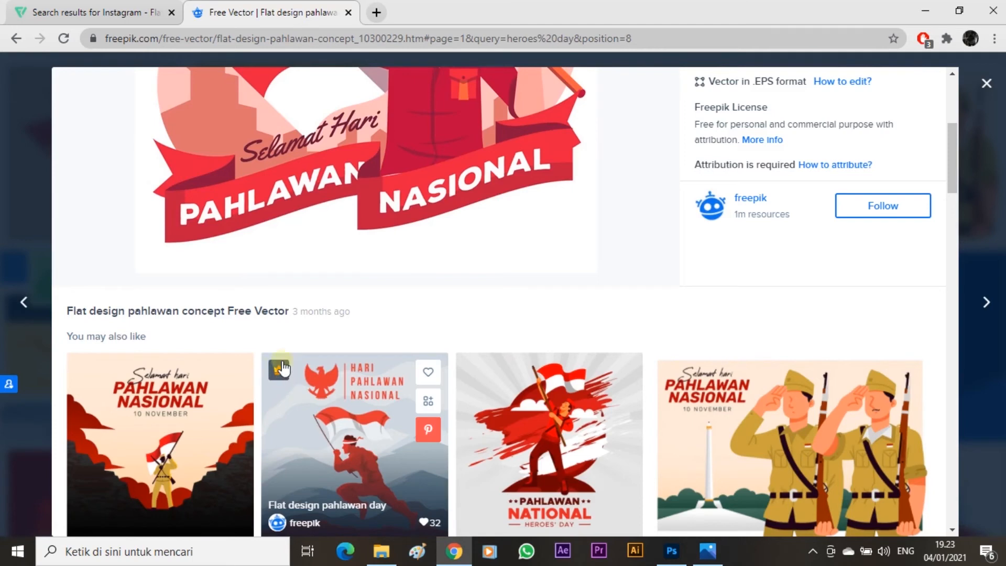
scroll(278, 367, up, 2)
scroll(278, 457, up, 4)
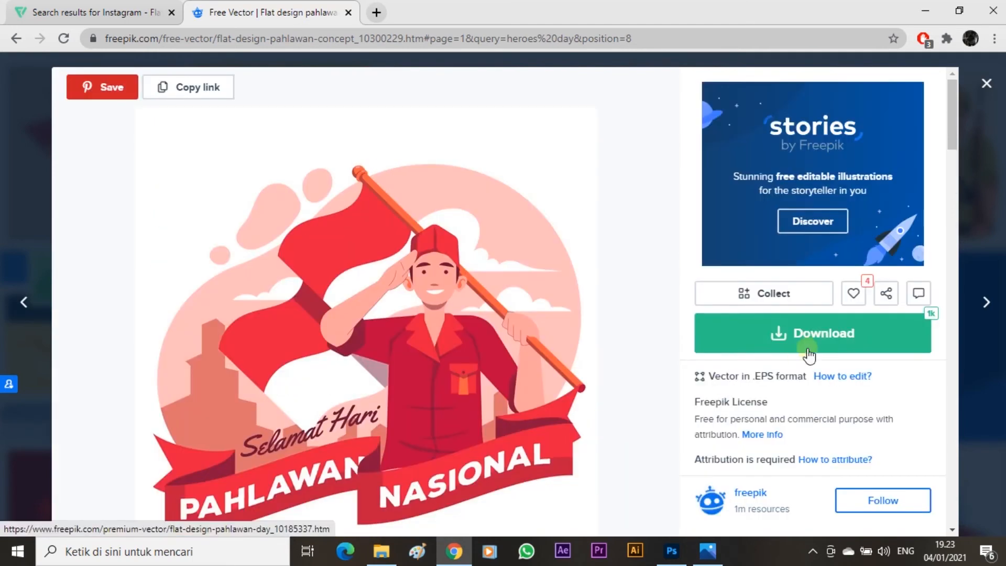
Download the vector for free as flat-design-pahlawan-concept.zip and open the archive.
click(821, 342)
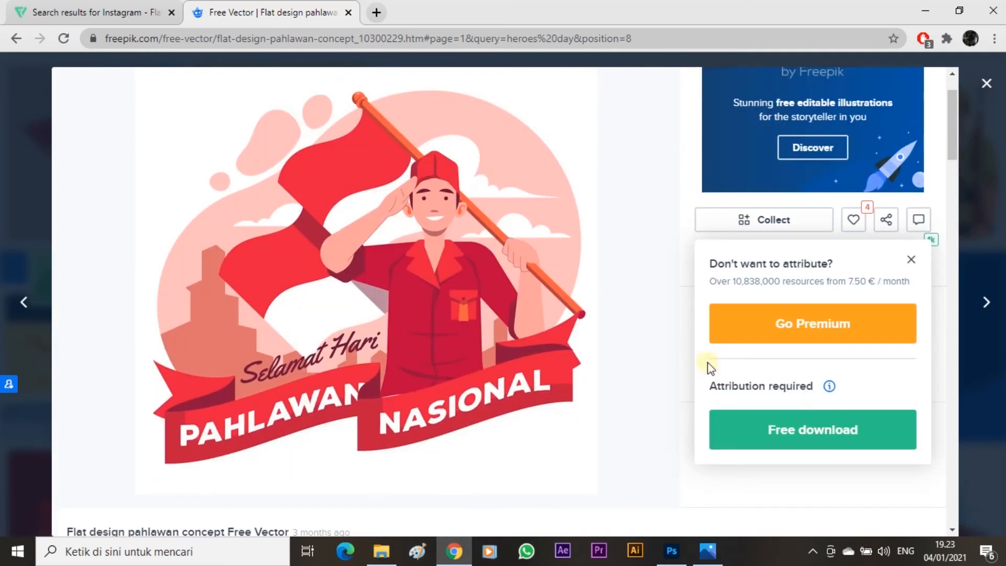
click(833, 441)
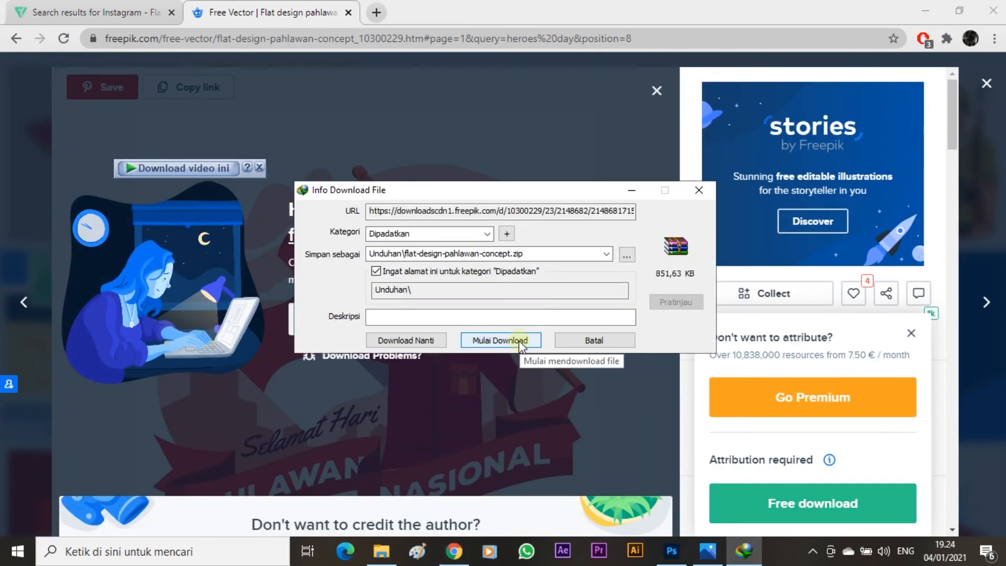
click(519, 340)
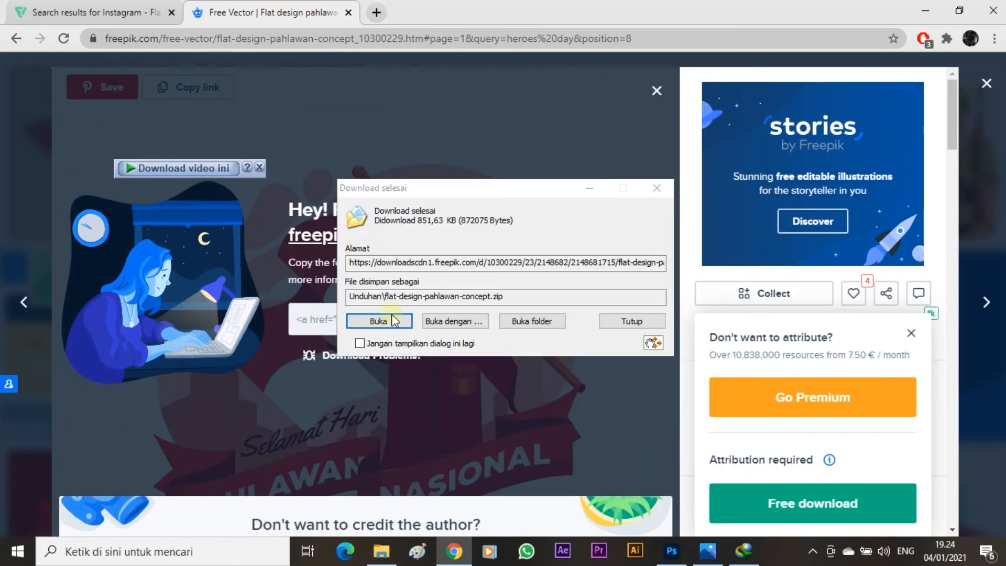
click(392, 322)
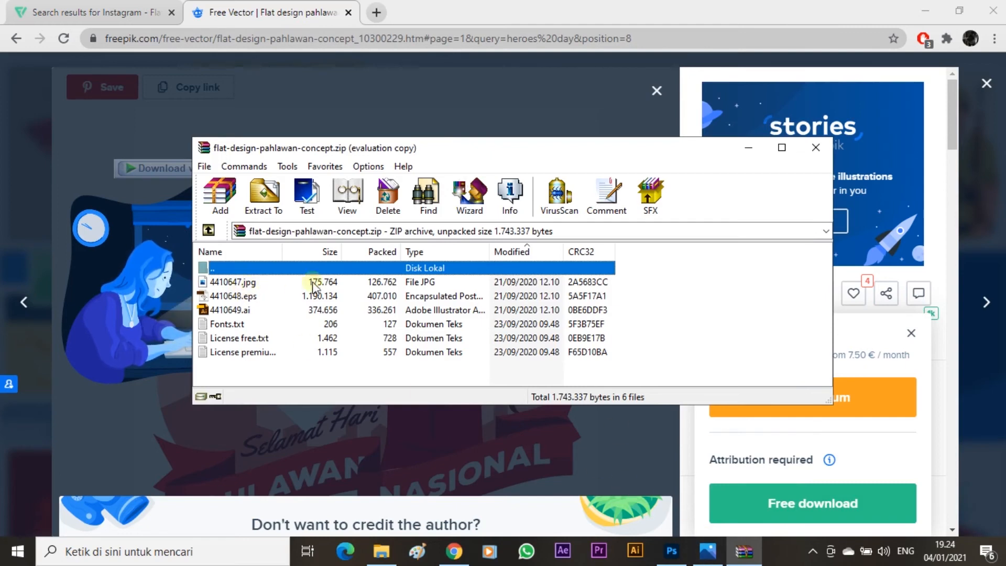
Compare the AI and EPS files in the archive and select 4410647.jpg.
click(248, 312)
click(251, 296)
click(251, 310)
click(253, 297)
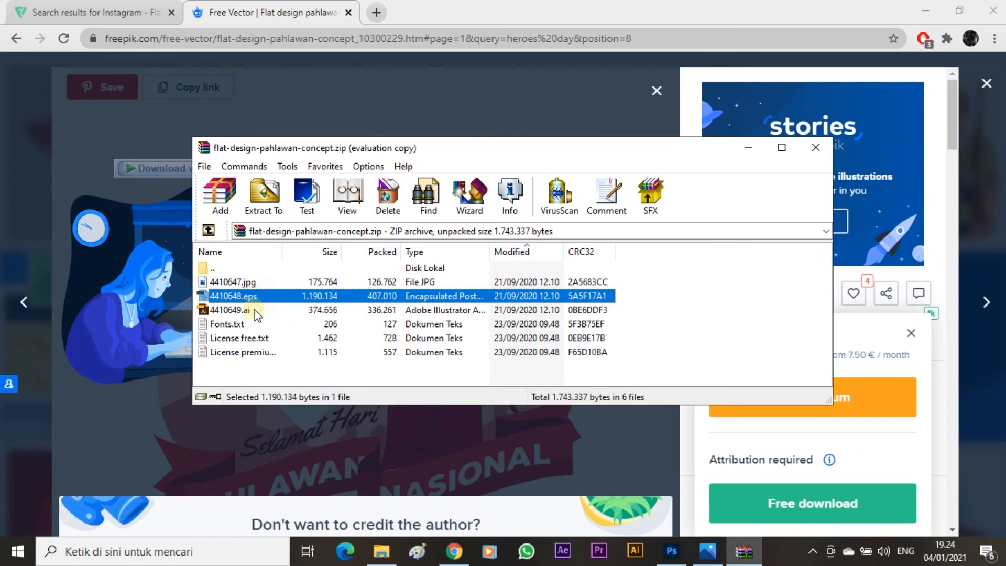
click(254, 310)
click(257, 297)
click(256, 309)
click(260, 295)
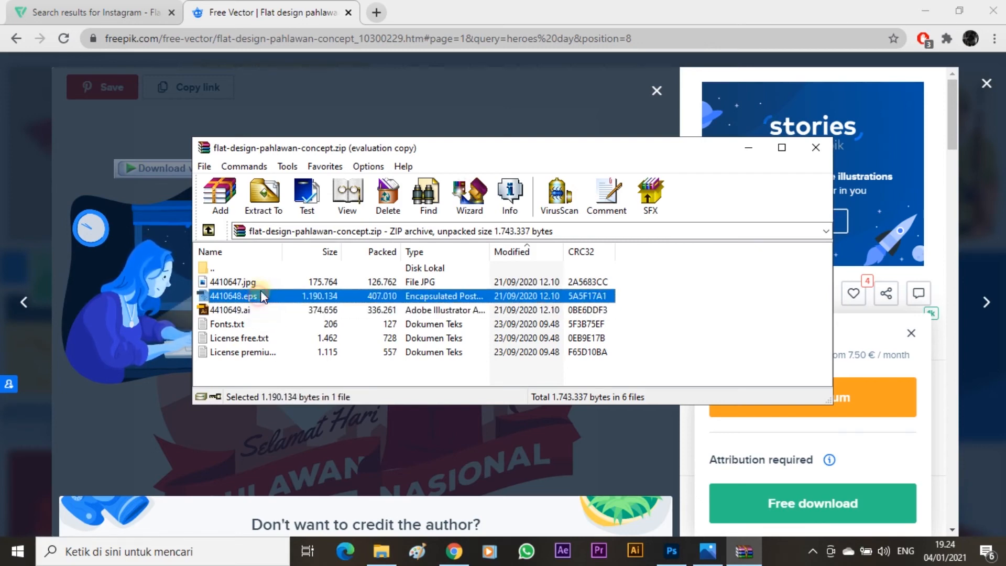
click(258, 282)
Switch to Photoshop and close the three logo documents and Speaker.png, keeping only the poster document open.
click(673, 549)
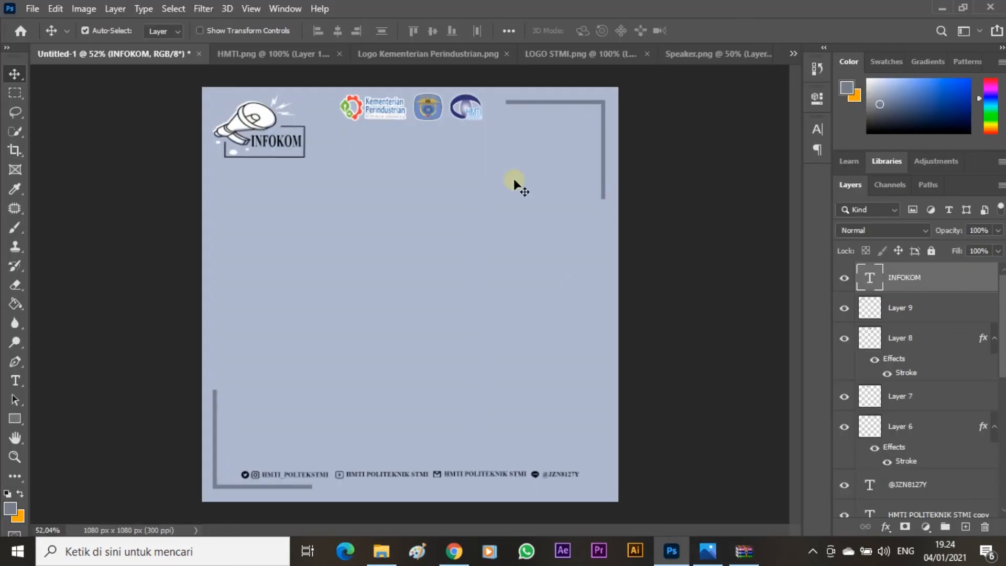
click(744, 550)
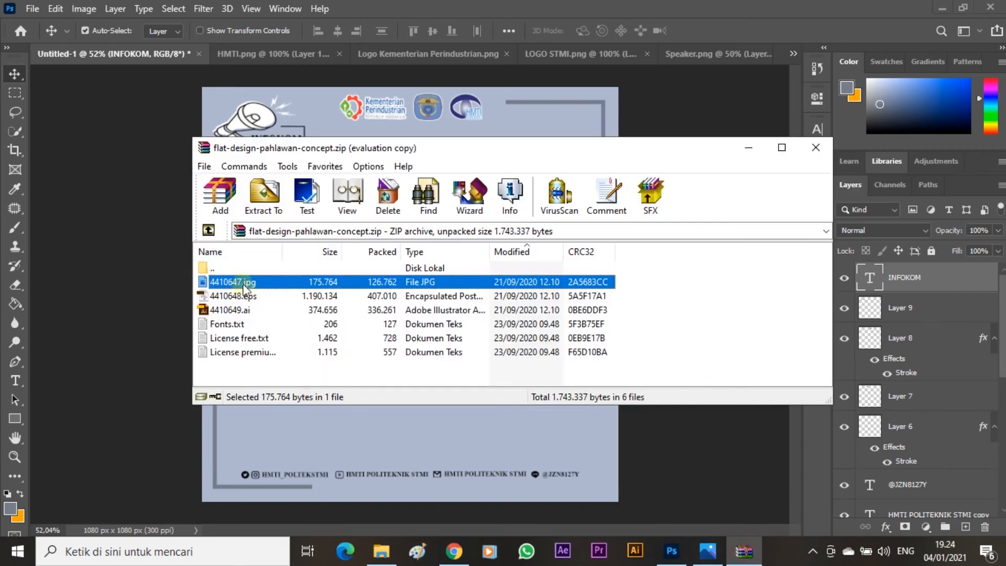
click(750, 147)
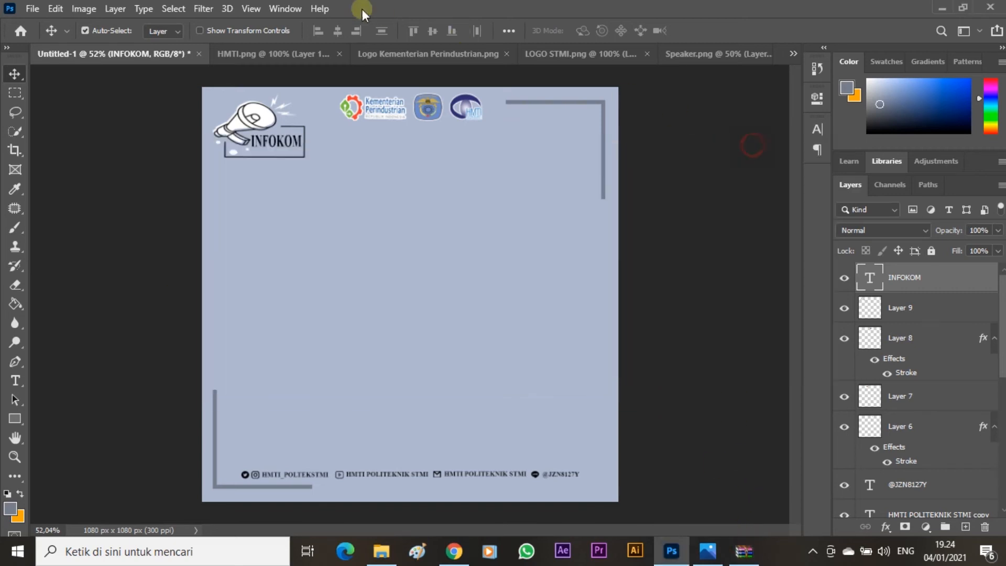
click(342, 53)
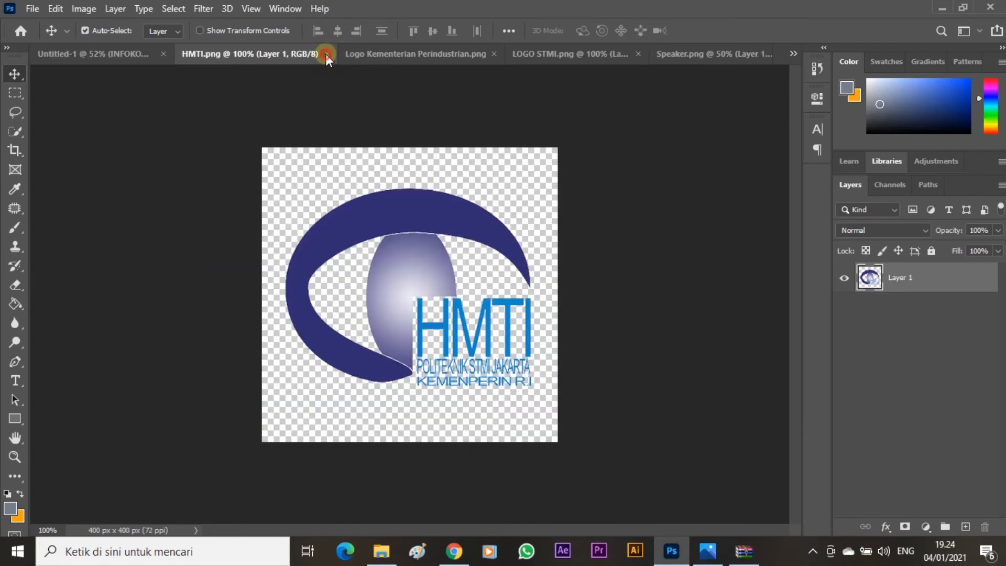
click(326, 54)
click(419, 53)
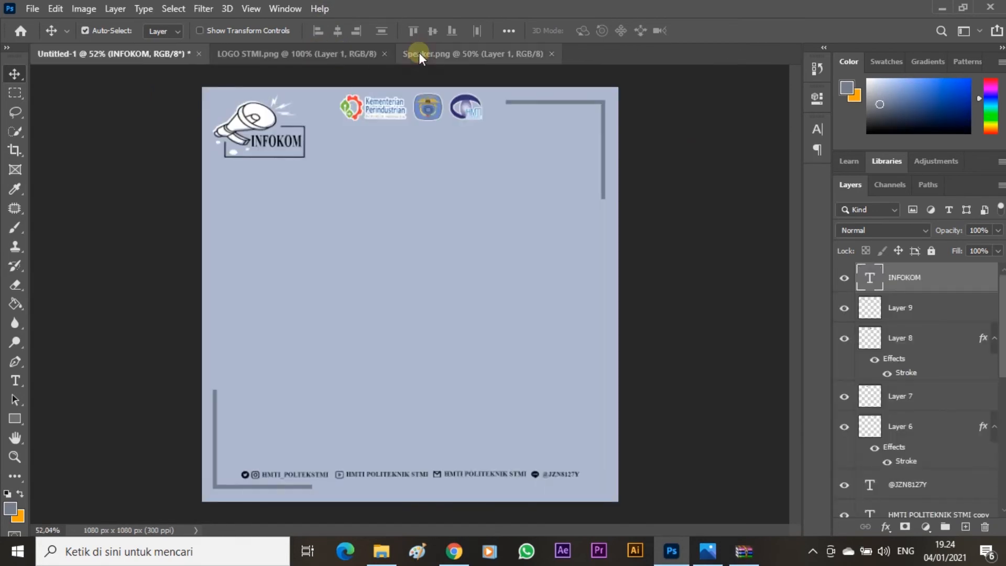
click(384, 53)
click(365, 53)
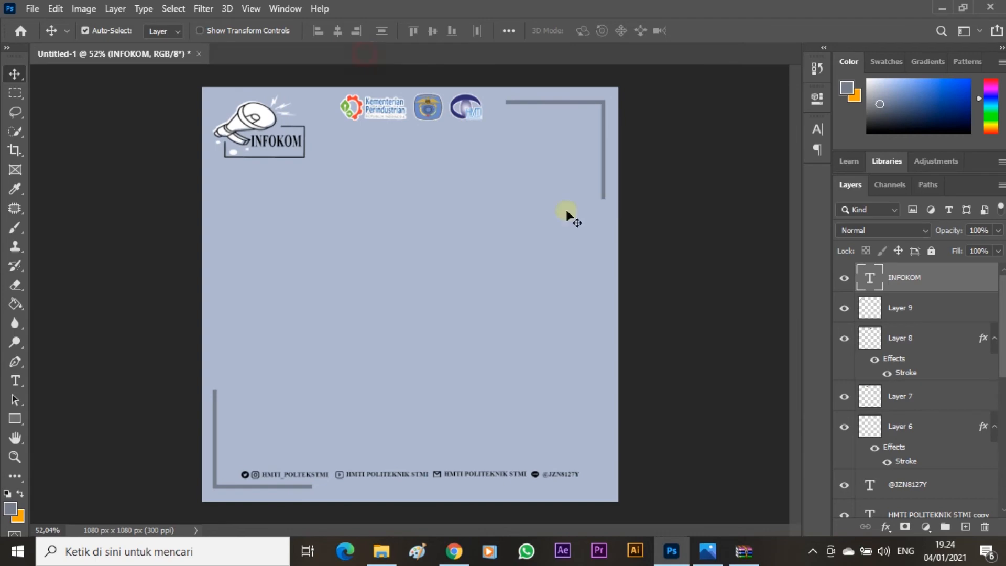
Check the reference poster and open 4410647.jpg from the archive as a separate Photoshop document.
click(707, 550)
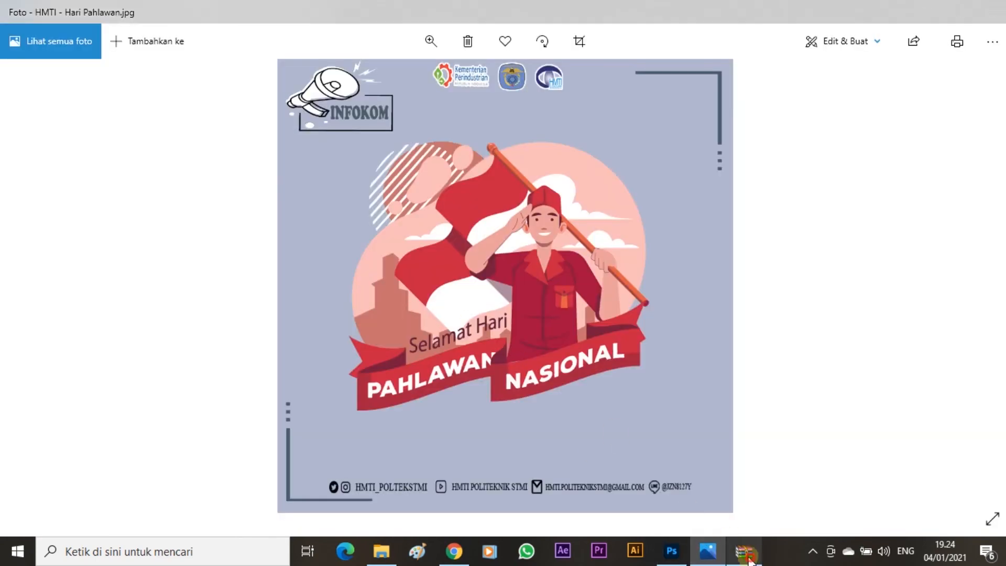
click(747, 553)
click(672, 550)
click(744, 551)
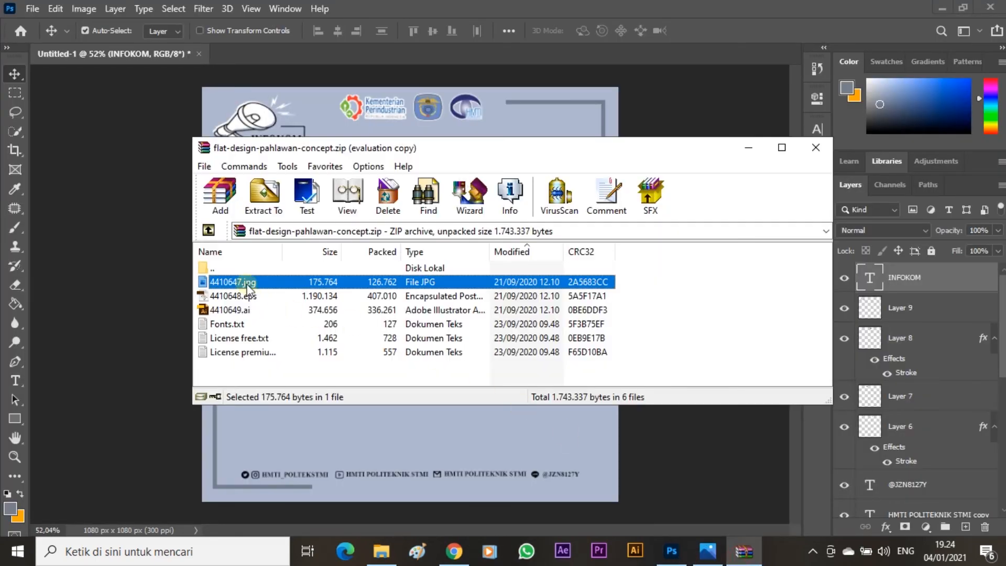
drag(247, 284, 265, 50)
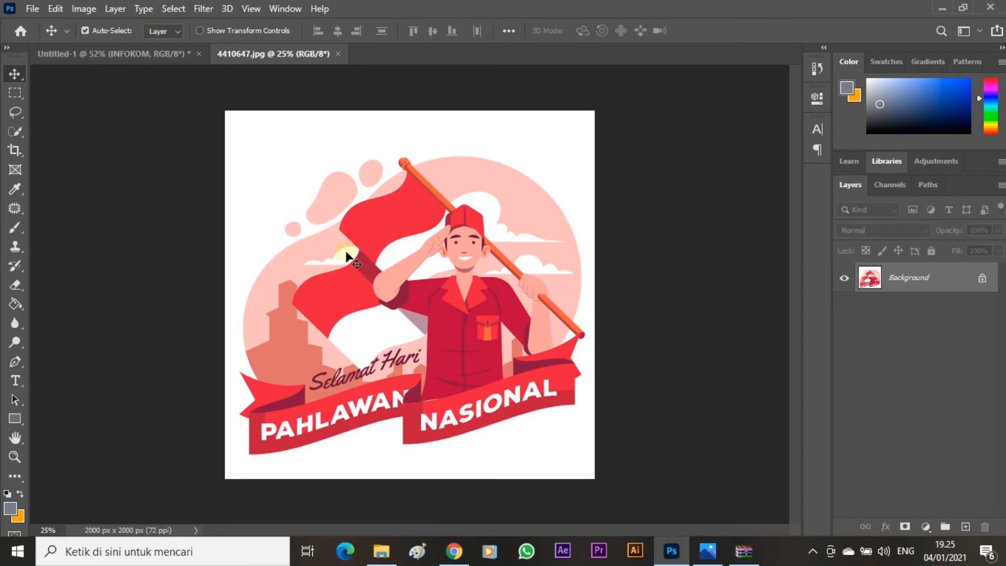
Unlock the illustration's Background layer so that it becomes a regular editable layer.
click(983, 283)
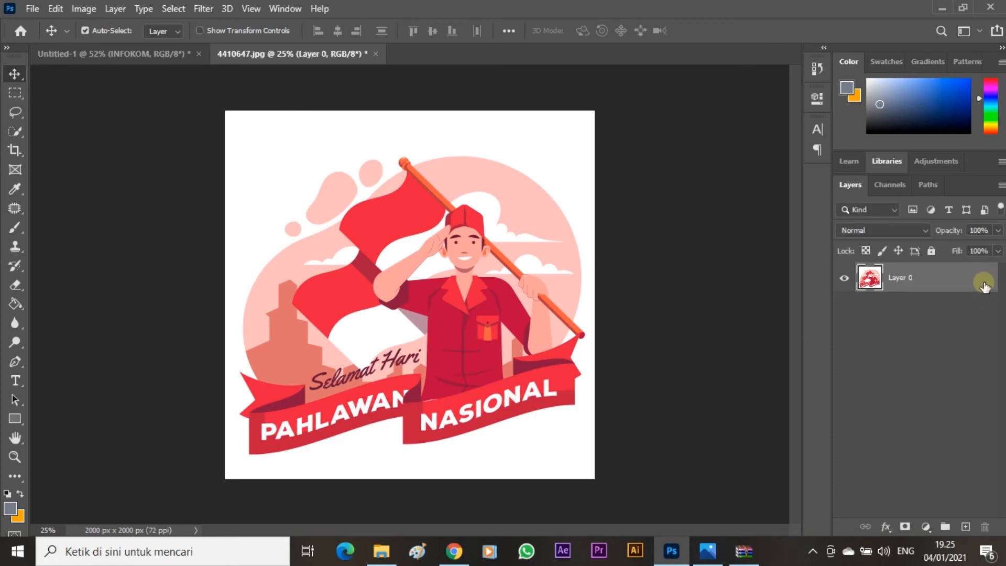
key(ctrl+z)
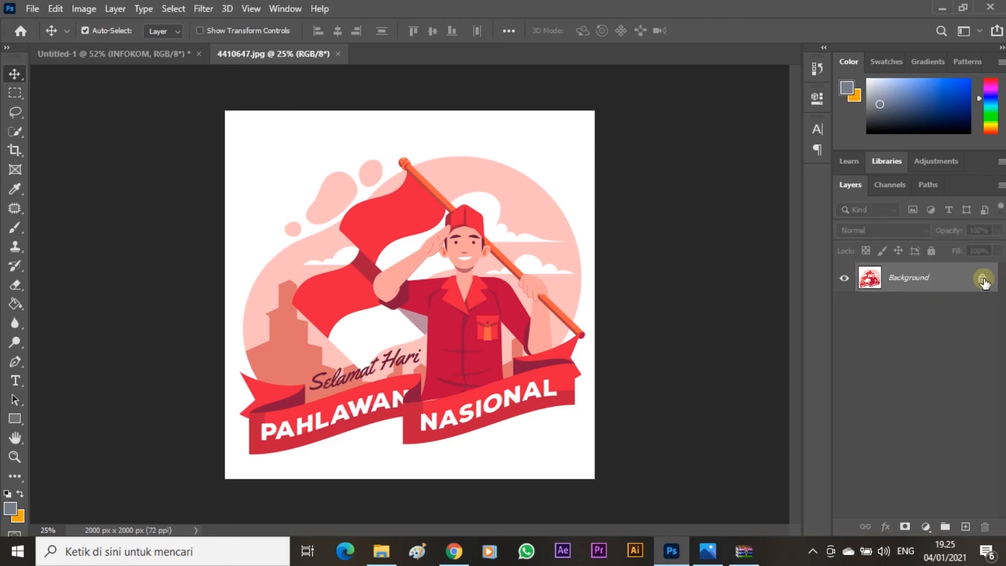
drag(983, 279, 986, 529)
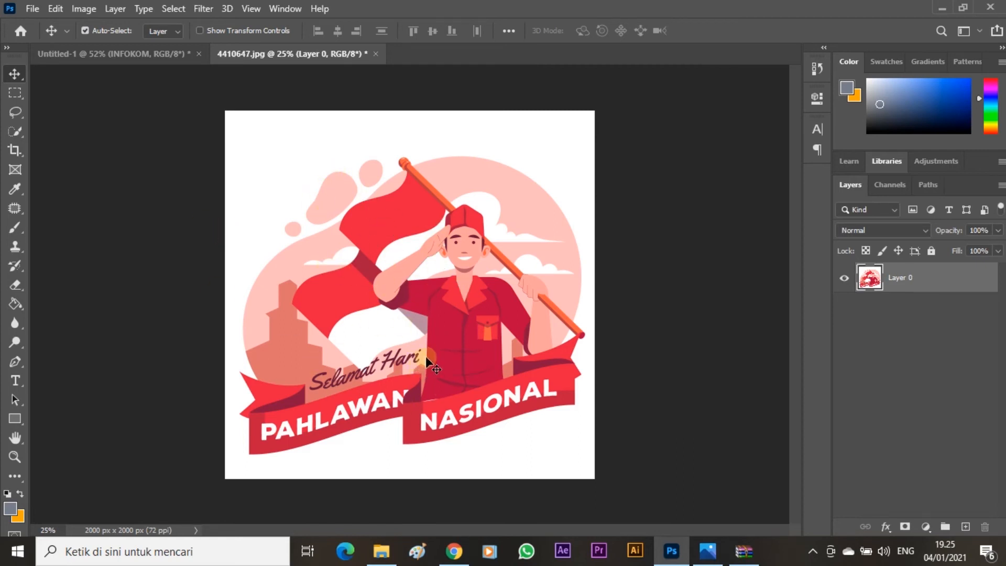
Select the whole illustration with the Quick Selection tool, using a smaller brush to include the detached pink blobs.
key(w)
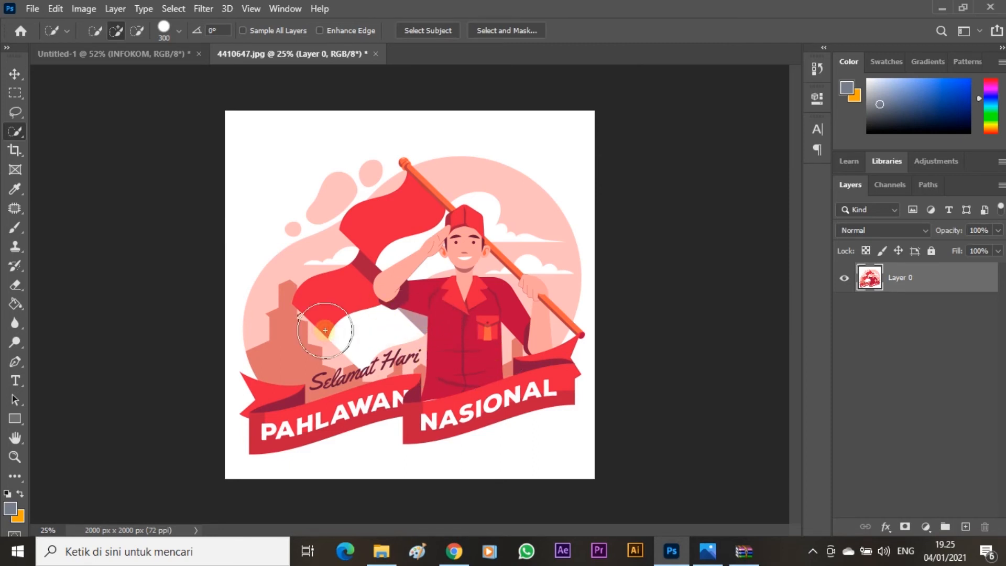
mouse_move(325, 330)
mouse_down()
mouse_move(305, 392)
mouse_move(489, 380)
mouse_move(391, 378)
mouse_move(301, 420)
mouse_move(284, 418)
mouse_move(383, 398)
mouse_move(519, 321)
mouse_move(505, 221)
mouse_move(462, 199)
mouse_move(383, 245)
mouse_move(411, 207)
mouse_move(311, 275)
mouse_move(344, 307)
mouse_move(433, 307)
mouse_move(488, 266)
mouse_move(436, 402)
mouse_move(534, 367)
mouse_up()
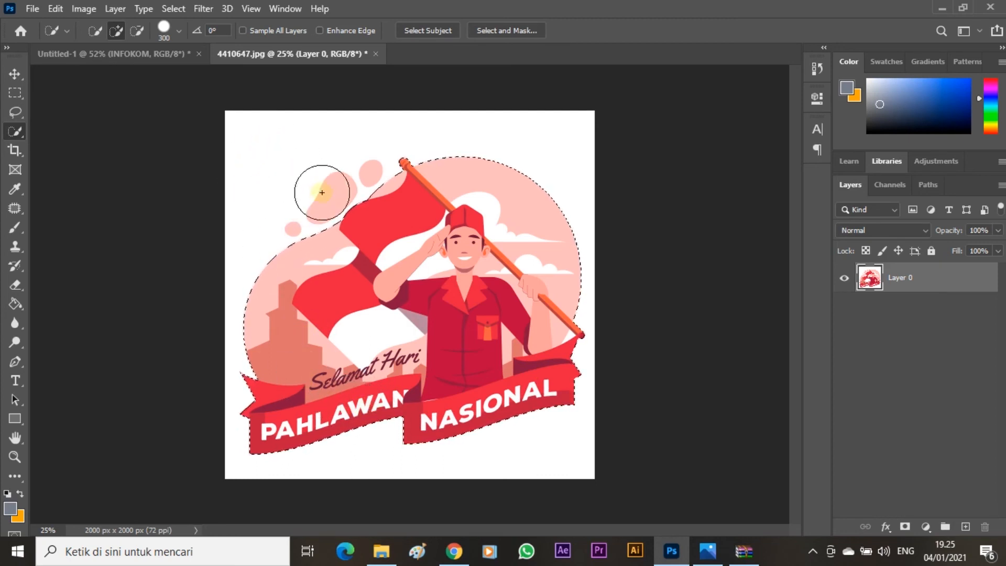
key(bracketleft)
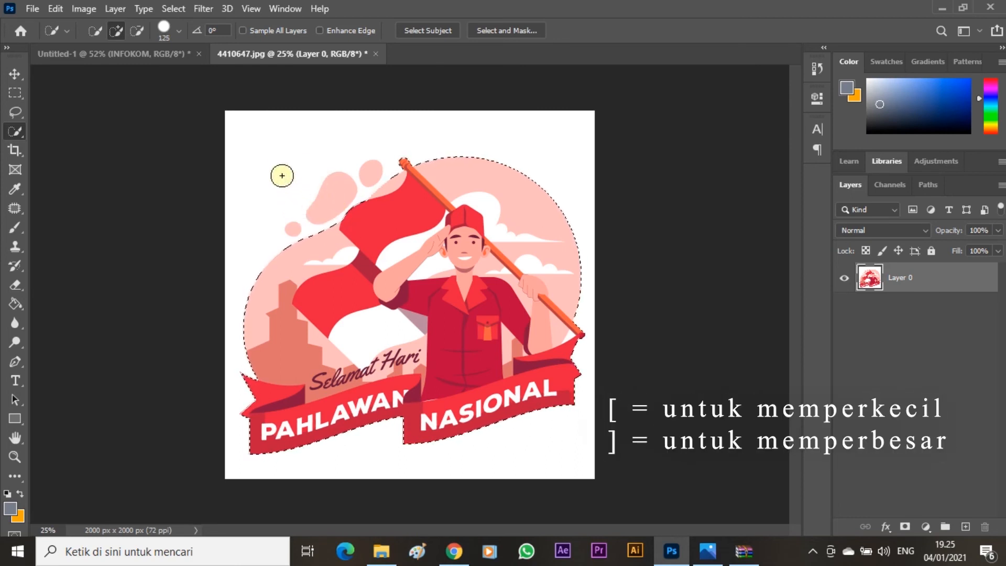
key(bracketleft)
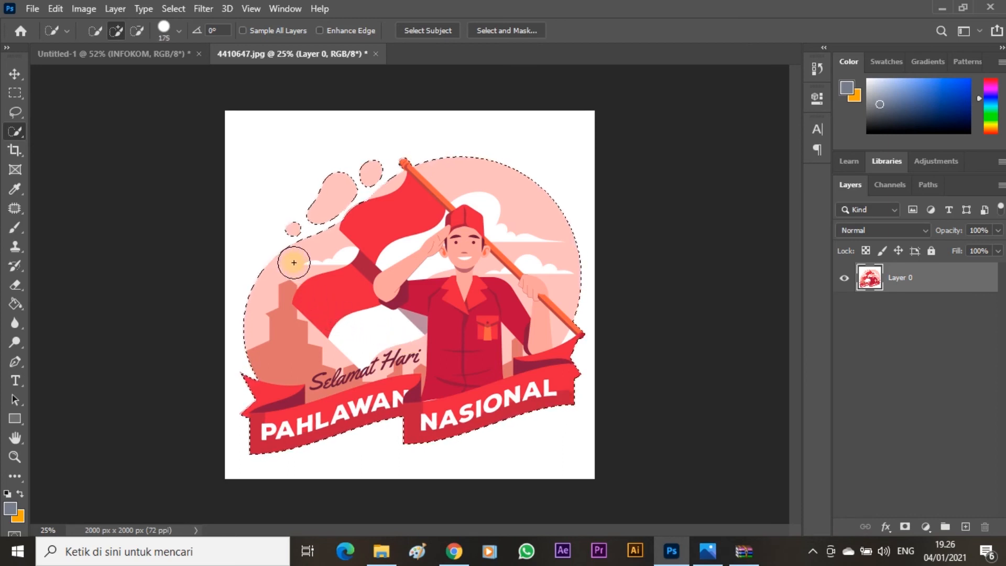
Enlarge the Quick Selection brush to 300 px and subtract the stray white background beside the pink circle from the selection.
key(bracketright)
key(bracketright)
key(bracketright)
key(bracketright)
key(bracketright)
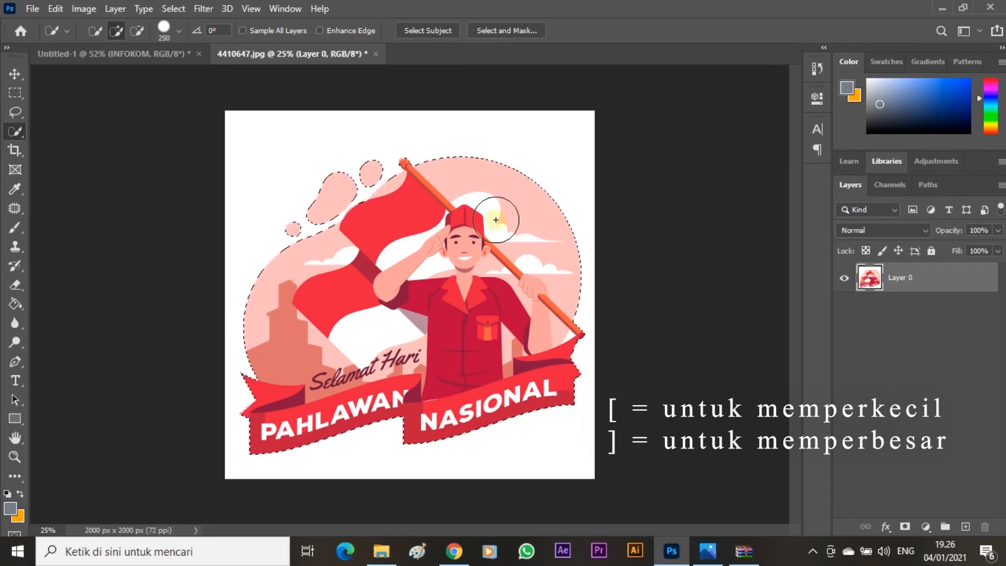
key(bracketright)
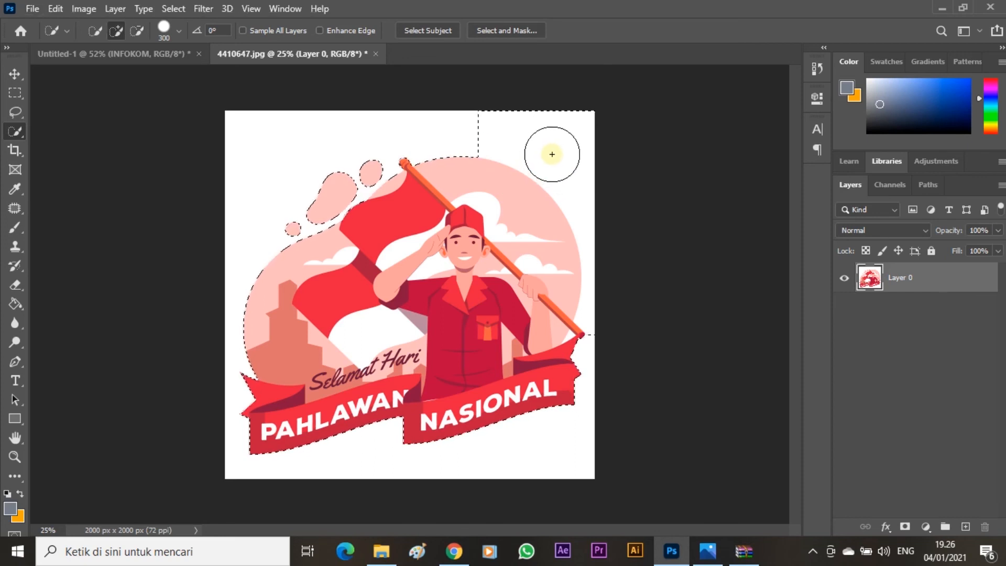
key(alt)
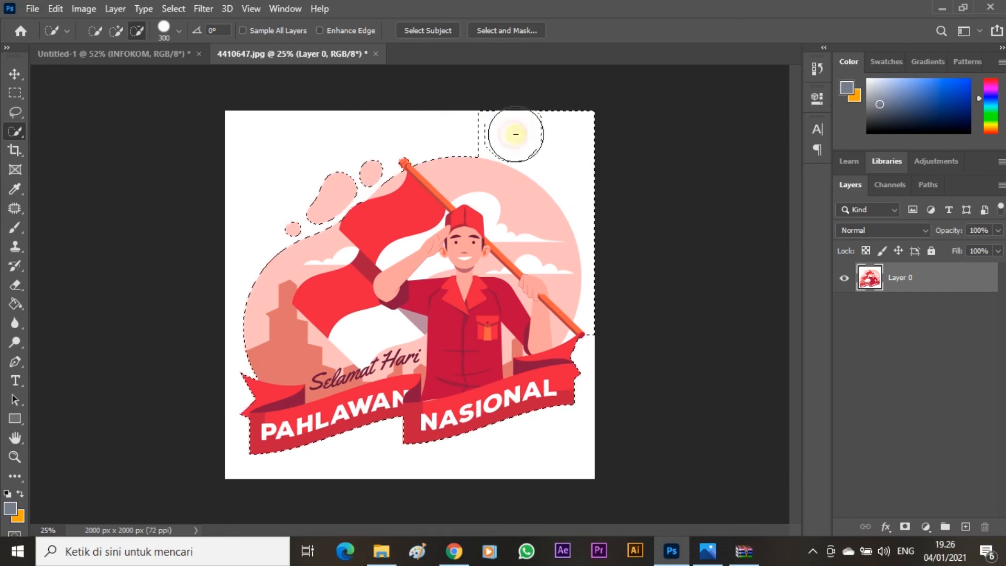
mouse_move(487, 118)
mouse_down()
mouse_move(580, 149)
mouse_move(605, 186)
mouse_move(541, 131)
mouse_up()
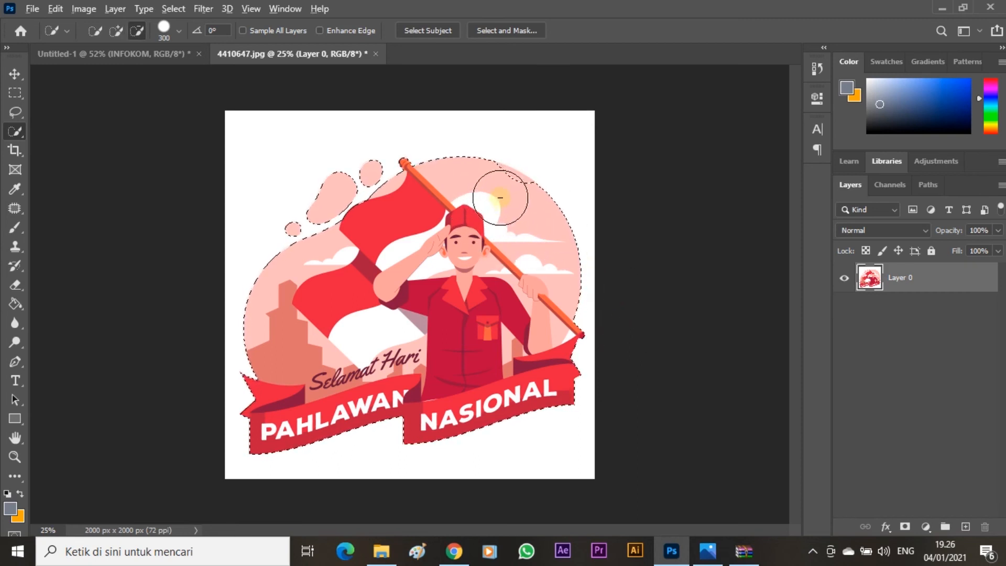
key(alt)
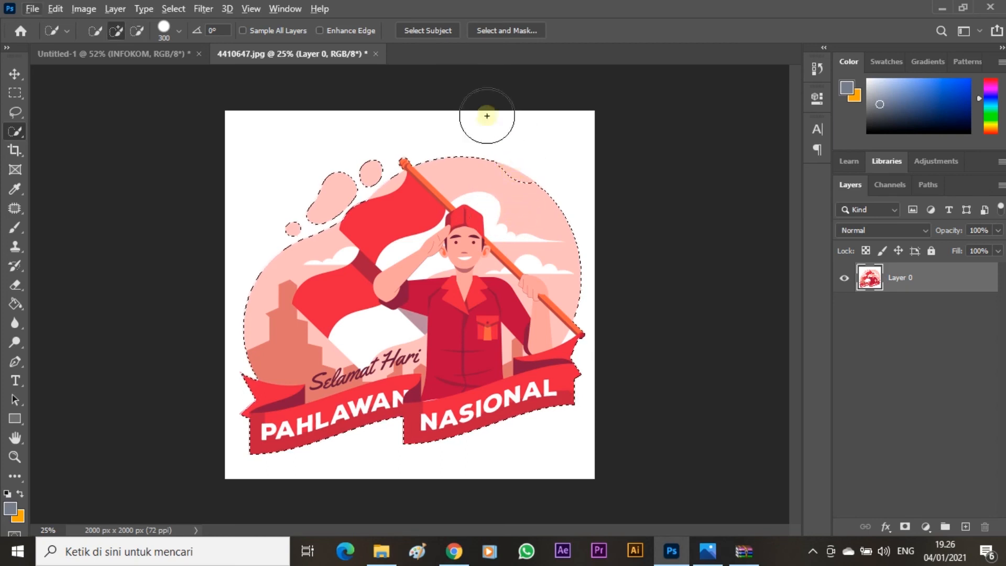
key(alt)
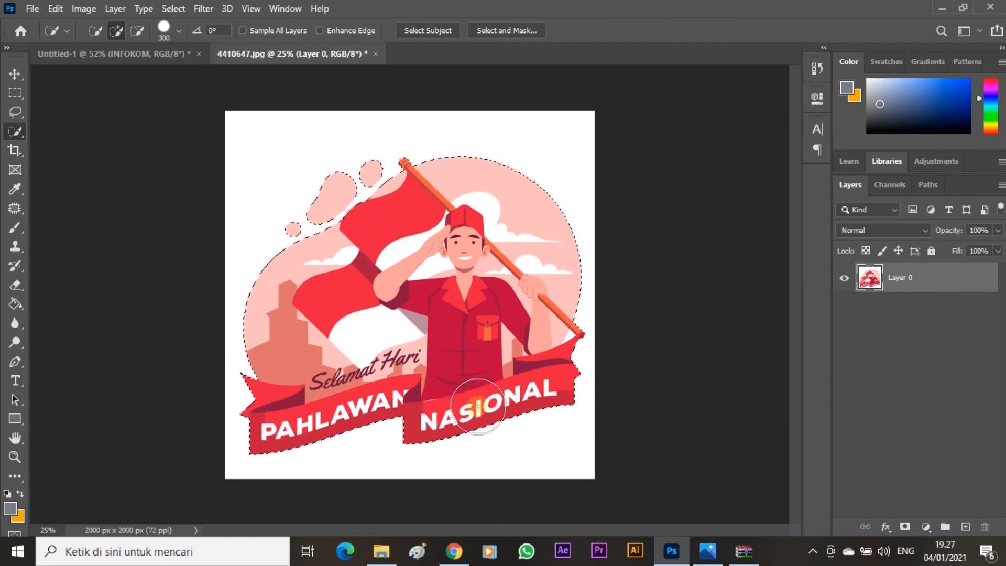
Reduce the Quick Selection brush to 20 px and subtract the small white gap between the flagpole's lower end and the ribbon.
scroll(577, 338, up, 5)
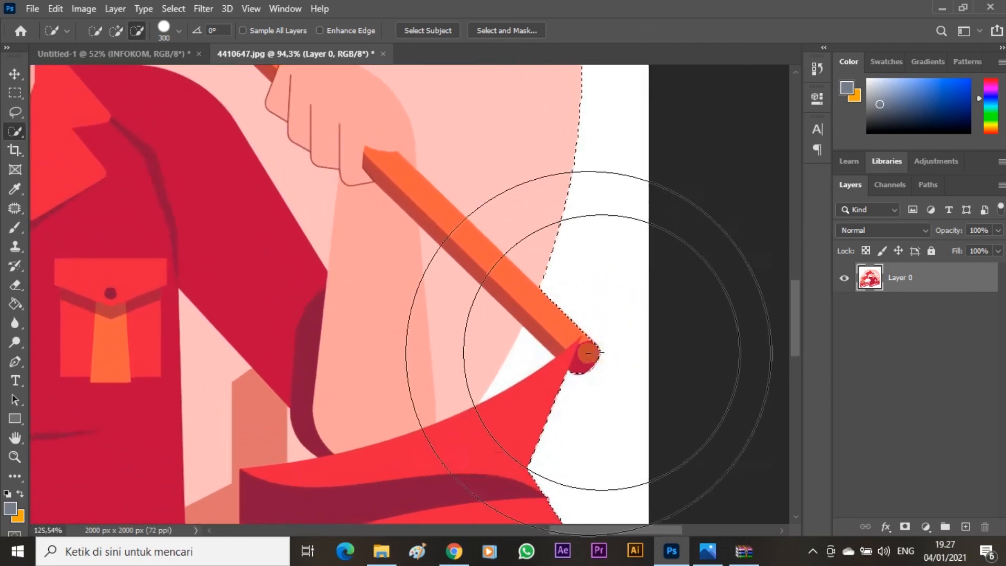
scroll(532, 352, up, 1)
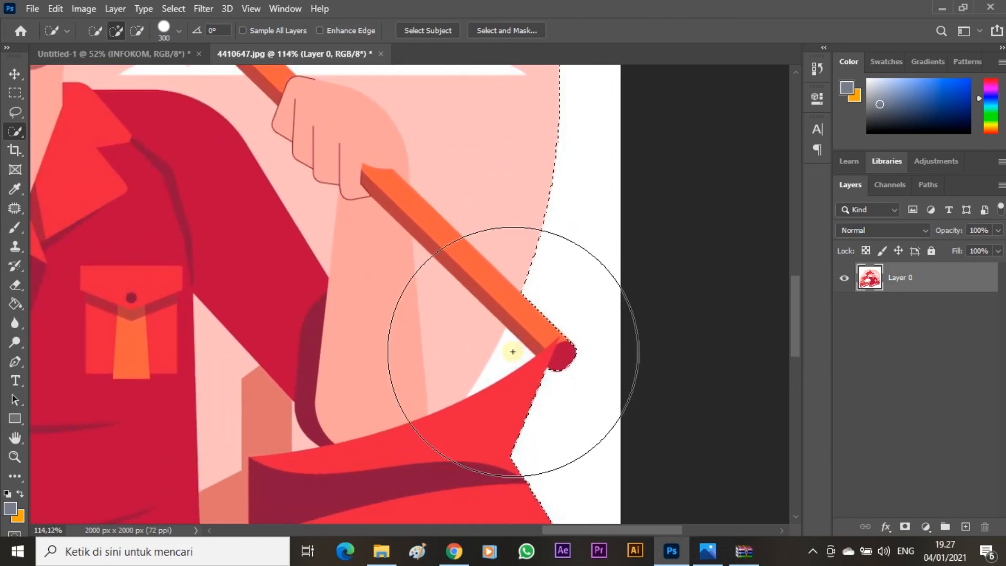
key(bracketleft)
key(bracketleft)
key(bracketleft)
key(bracketleft)
key(bracketleft)
key(bracketleft)
key(bracketleft)
key(bracketleft)
key(bracketleft)
key(bracketleft)
key(bracketleft)
key(bracketleft)
key(bracketleft)
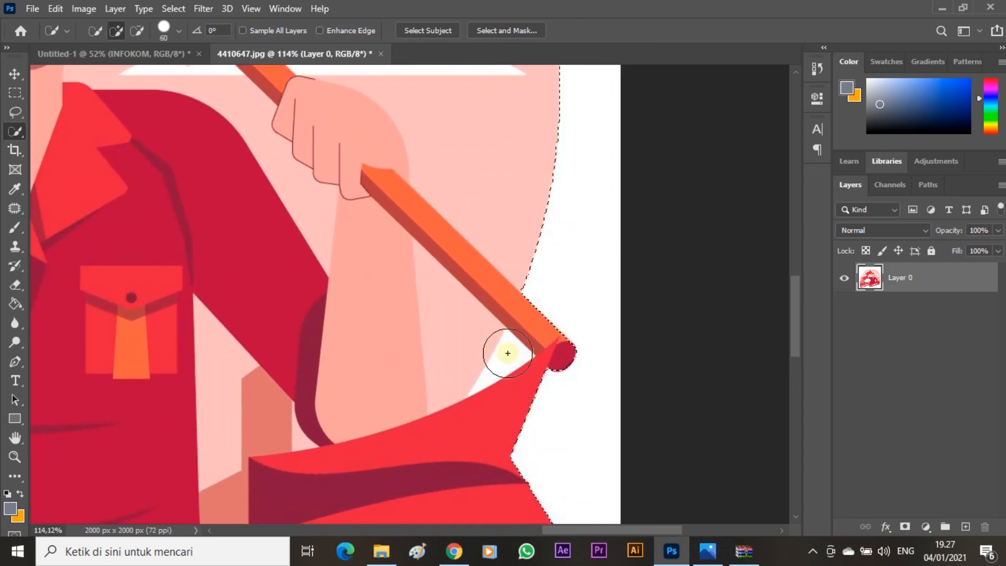
key(bracketleft)
key(bracketleft)
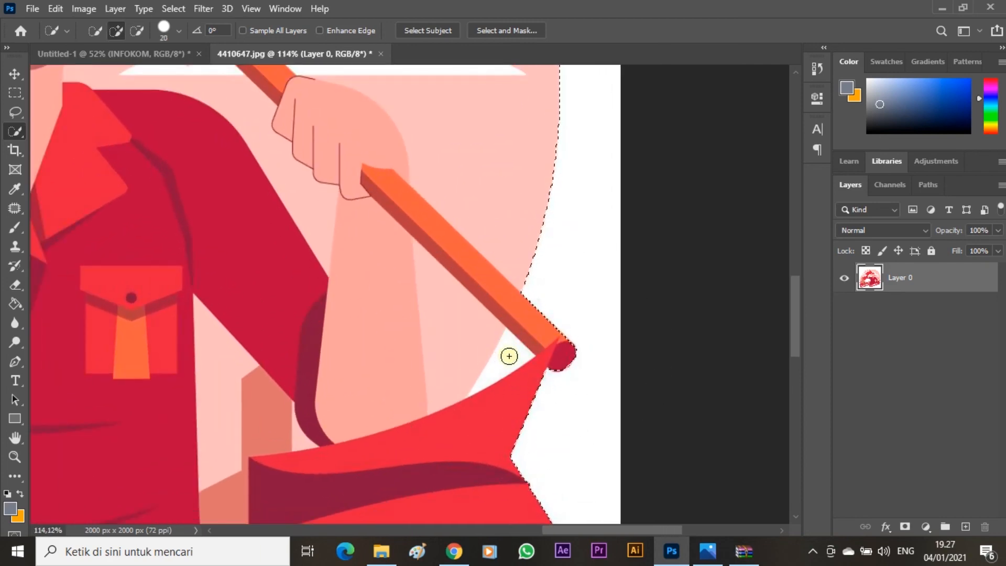
mouse_move(510, 355)
mouse_down()
mouse_move(494, 373)
mouse_move(512, 350)
mouse_up()
scroll(500, 355, down, 16)
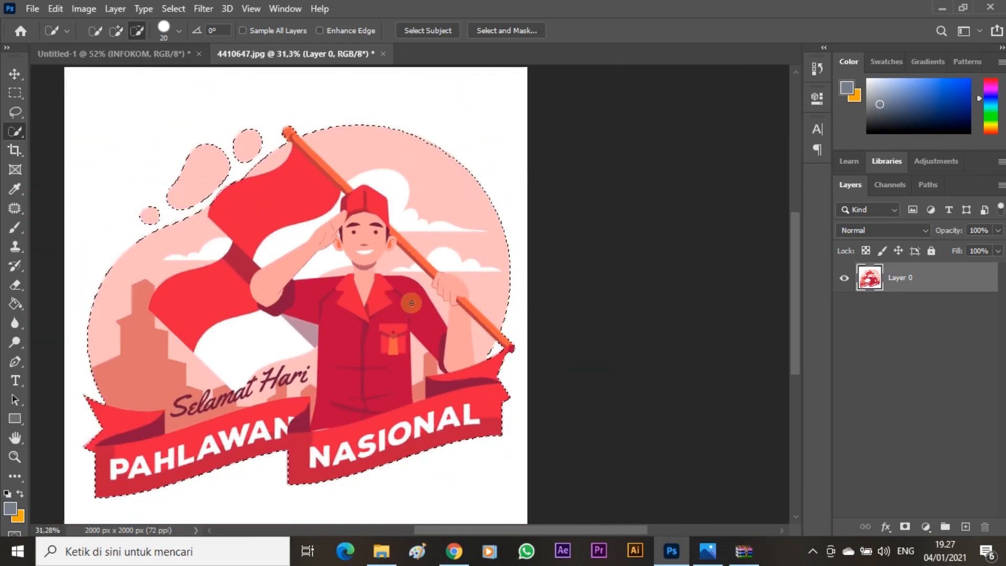
scroll(406, 299, up, 3)
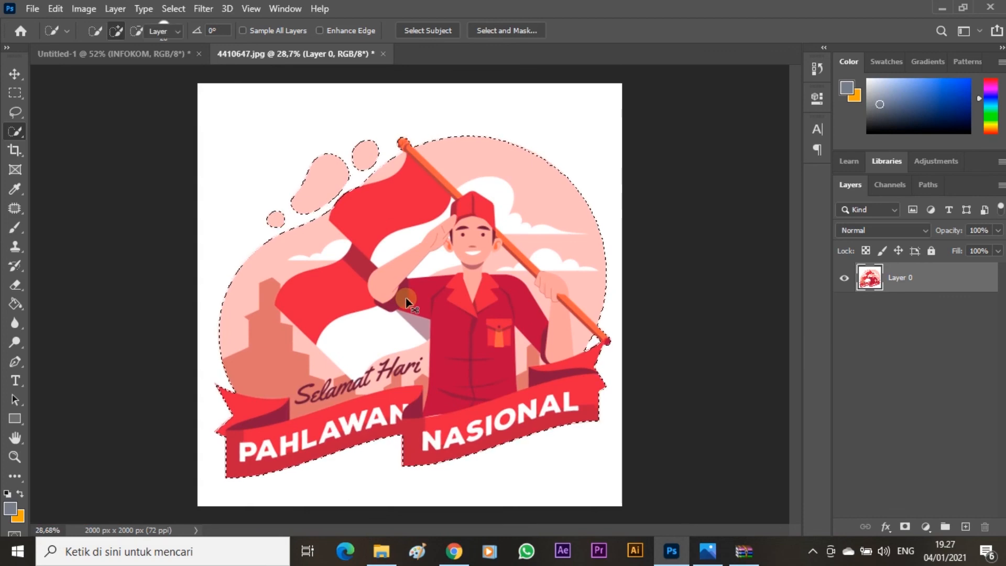
Move the selected illustration with the Move tool into the Untitled-1 poster document.
key(v)
drag(390, 284, 113, 56)
drag(419, 297, 444, 295)
scroll(445, 296, down, 6)
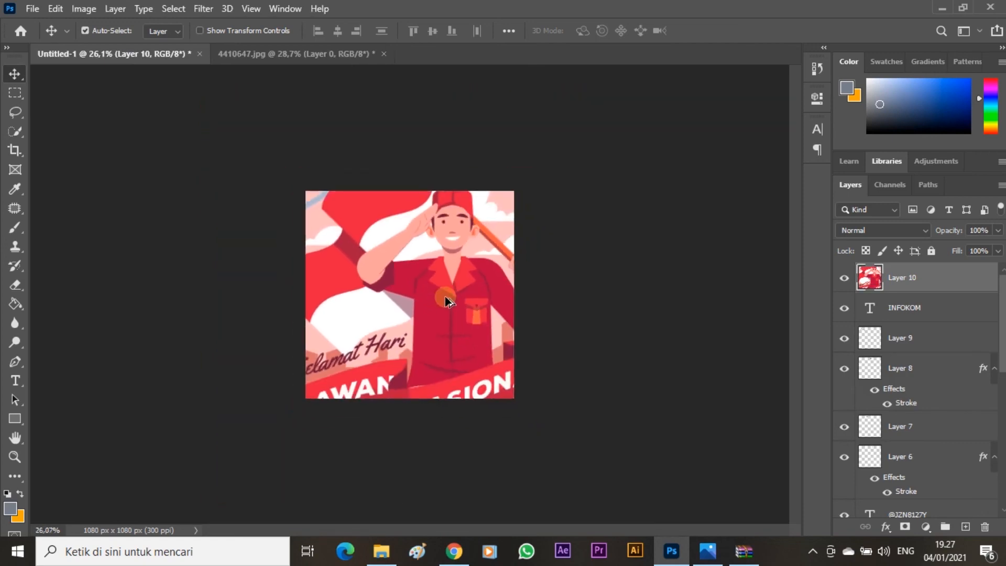
Scale the illustration proportionally to about 36.5% with Free Transform and centre it on the poster.
key(ctrl+t)
drag(527, 396, 439, 303)
scroll(427, 306, up, 6)
drag(512, 383, 593, 450)
drag(535, 341, 494, 305)
drag(502, 306, 485, 301)
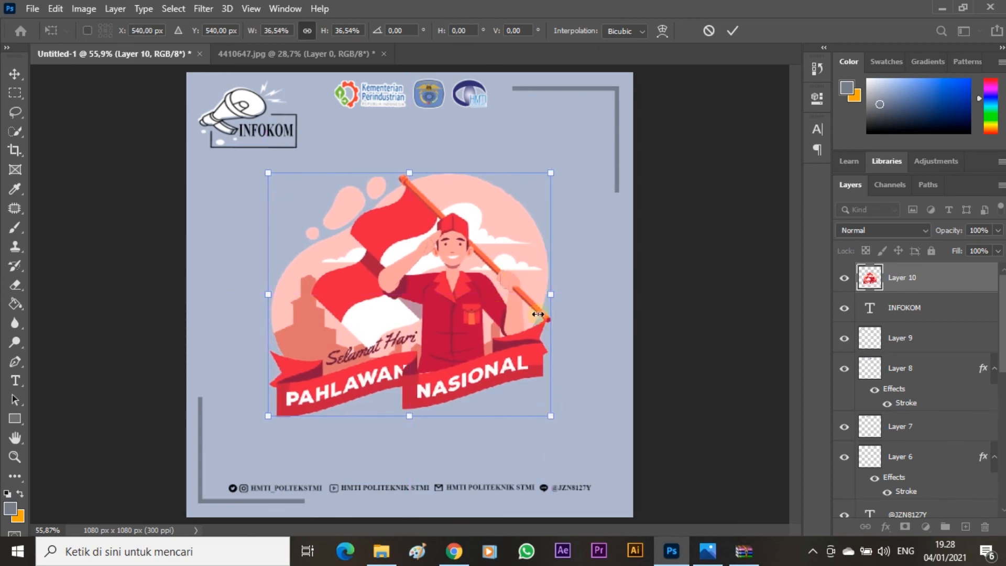
key(Return)
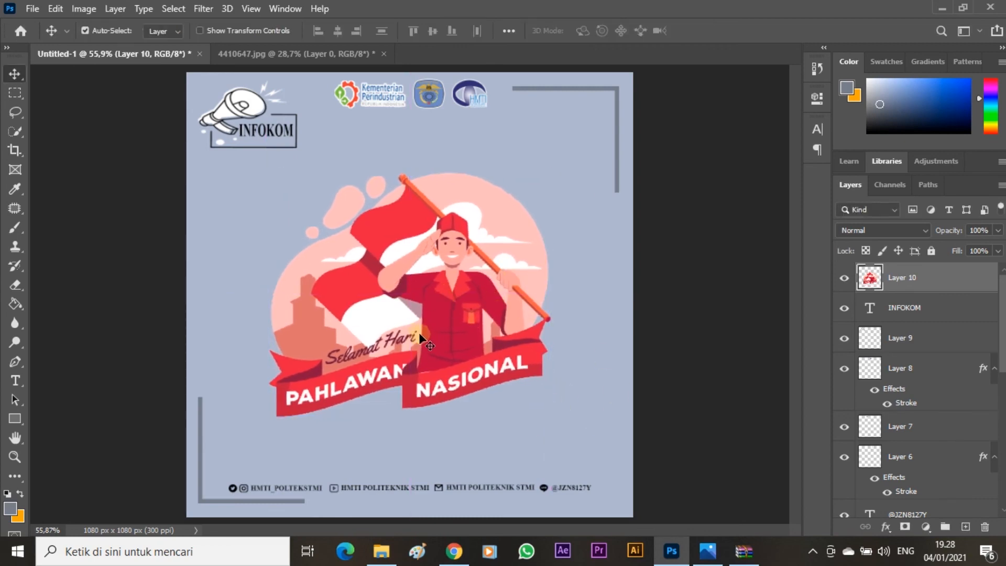
Compare the poster's illustration size and placement with the reference image in Photos.
scroll(409, 325, down, 5)
scroll(409, 325, up, 2)
key(alt+Tab)
key(alt+Tab)
key(Tab)
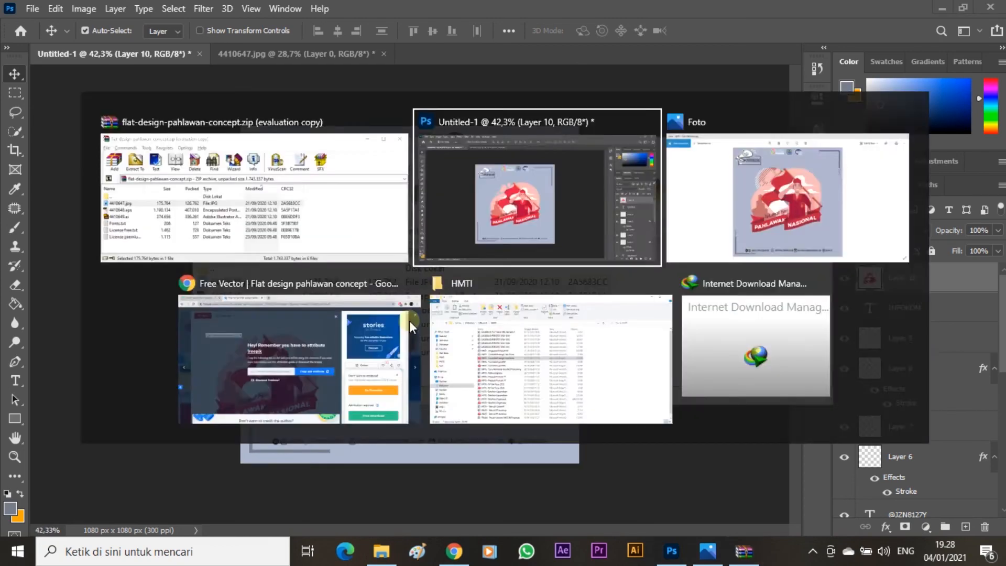
key(alt+Tab)
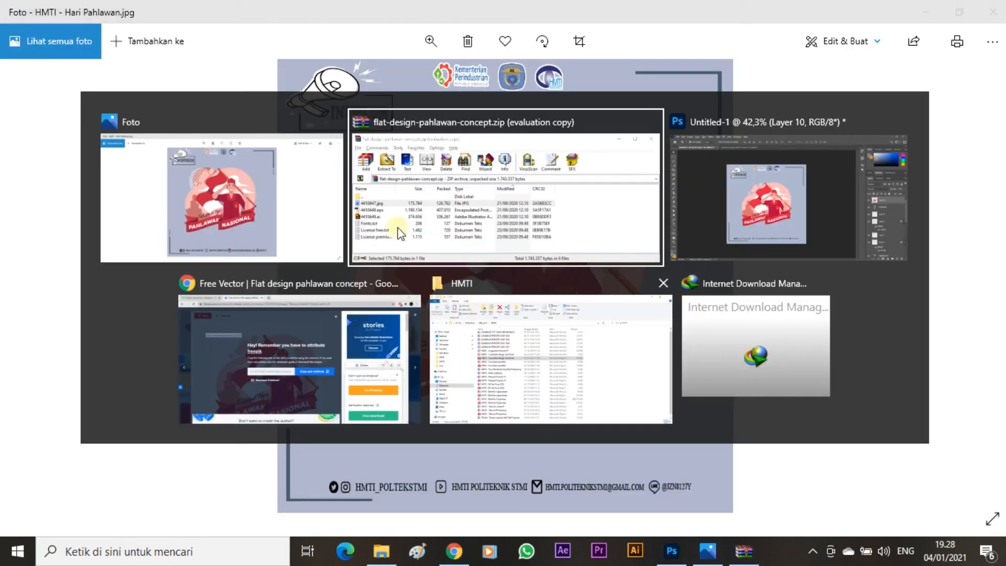
key(Tab)
scroll(389, 270, up, 3)
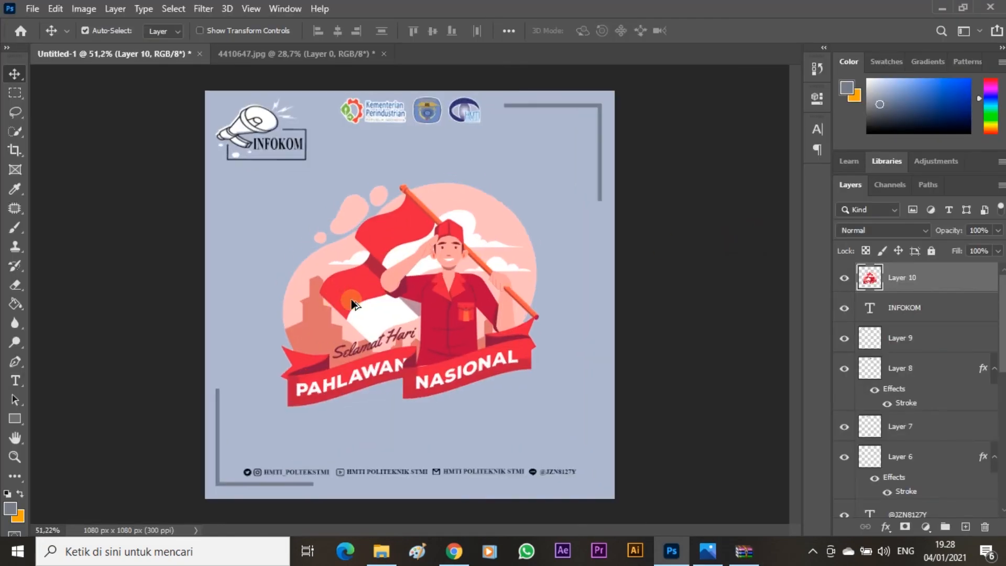
key(alt+Tab)
key(alt+Tab)
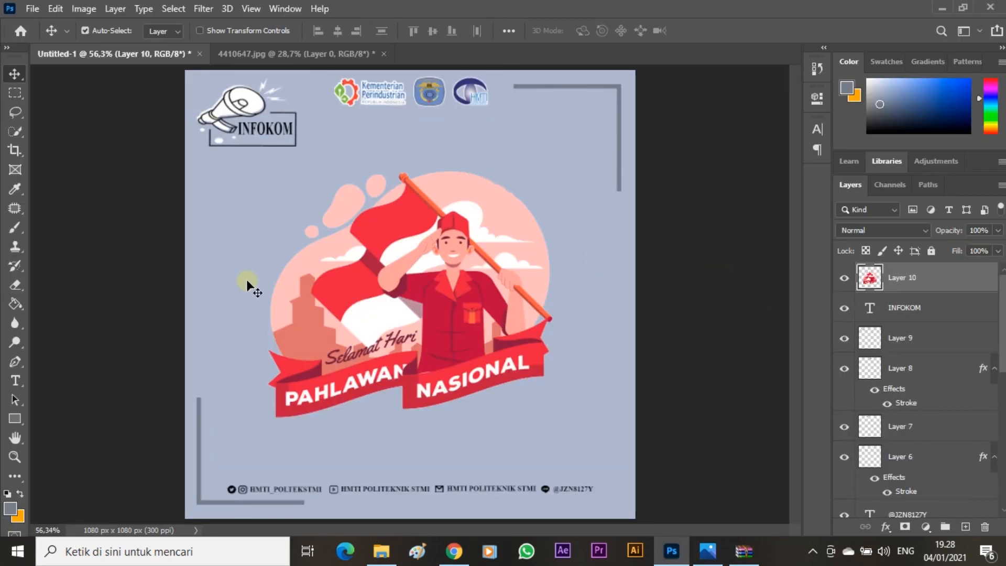
Start saving the poster under a new name in the HMTI folder, with the file name Hari pahlawan.
click(33, 8)
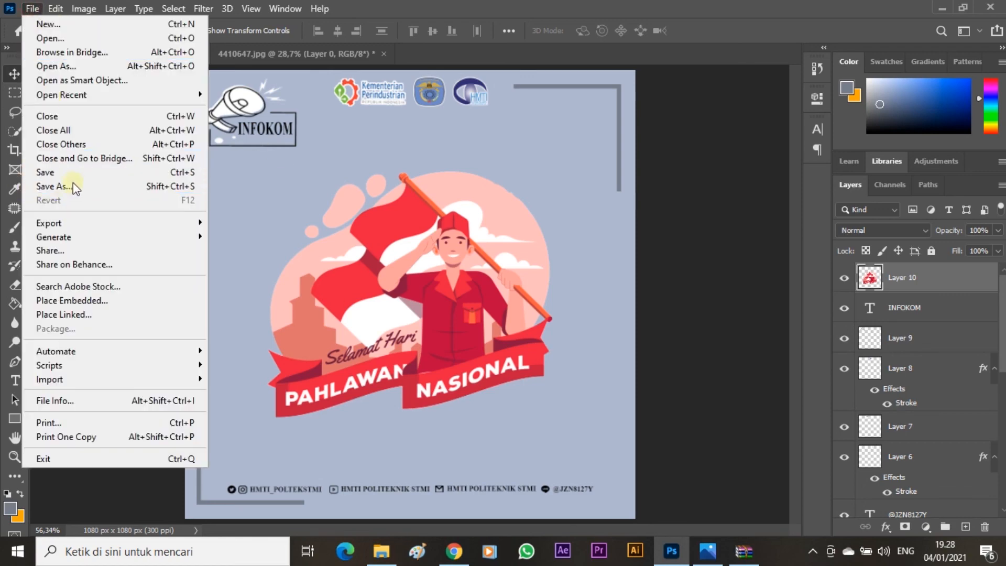
click(74, 187)
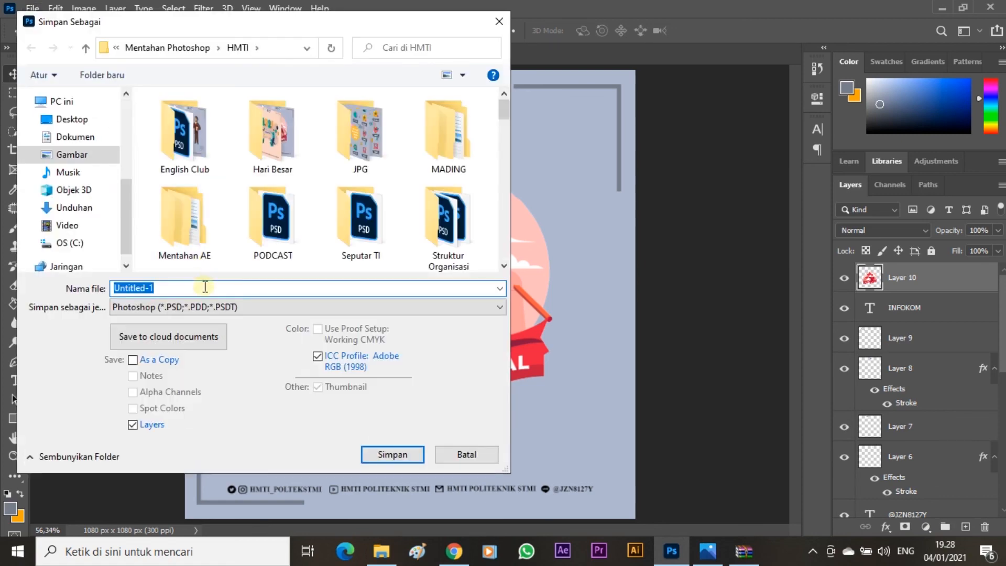
text(HMTI)
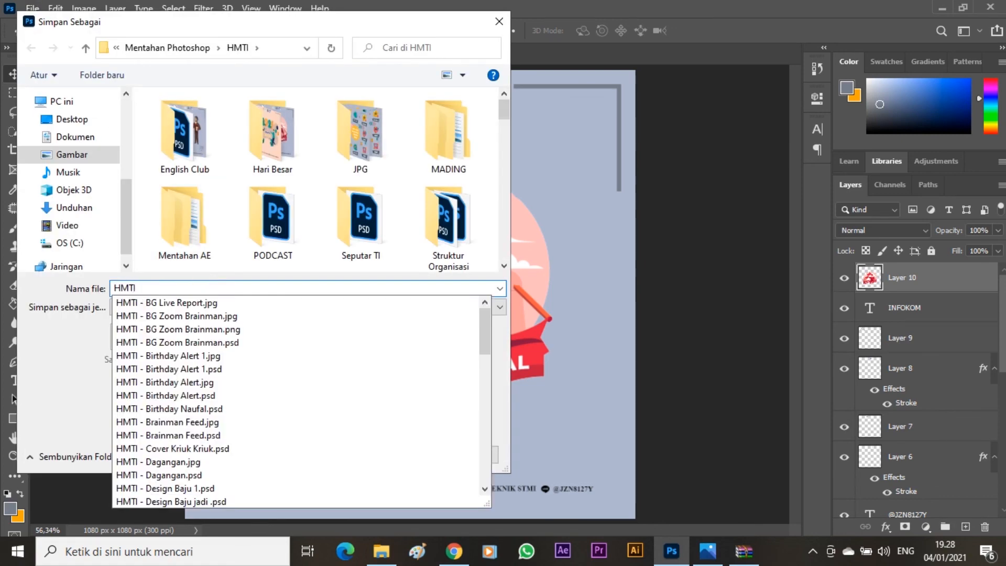
key(BackSpace)
key(BackSpace)
key(BackSpace)
key(BackSpace)
text(Hari )
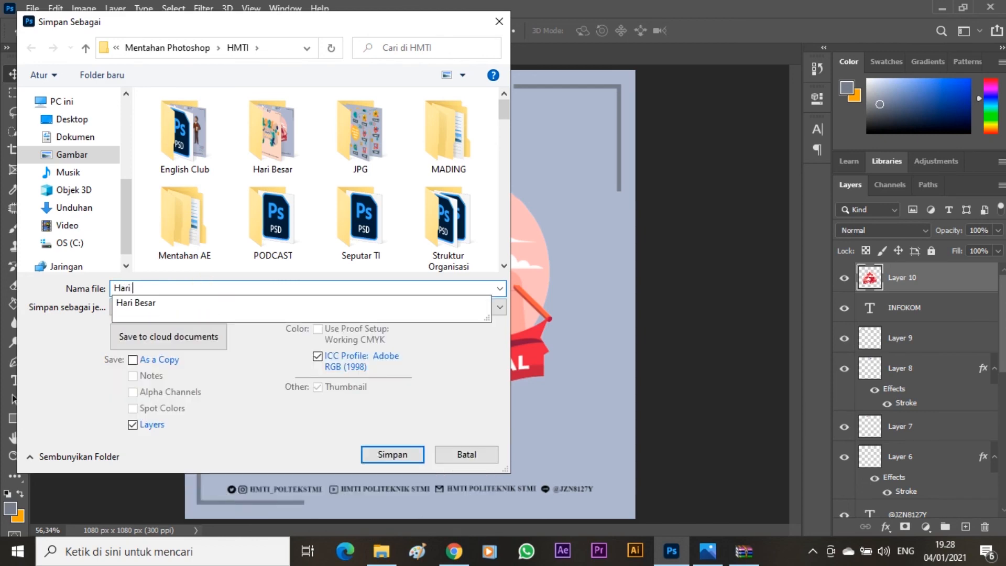
text(pahlawan)
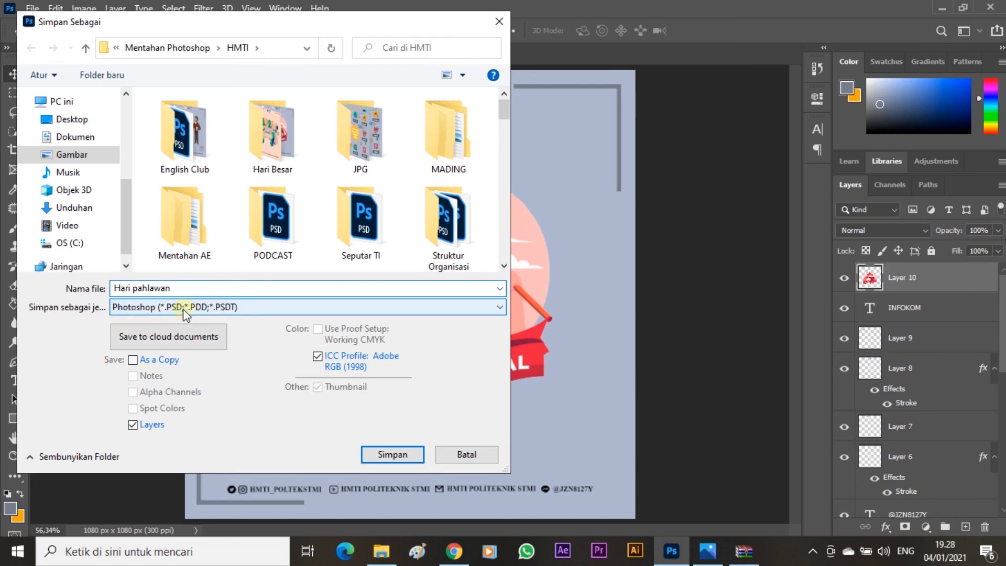
Save the file in Photoshop (PSD) format with Maximize Compatibility enabled.
click(262, 308)
click(262, 308)
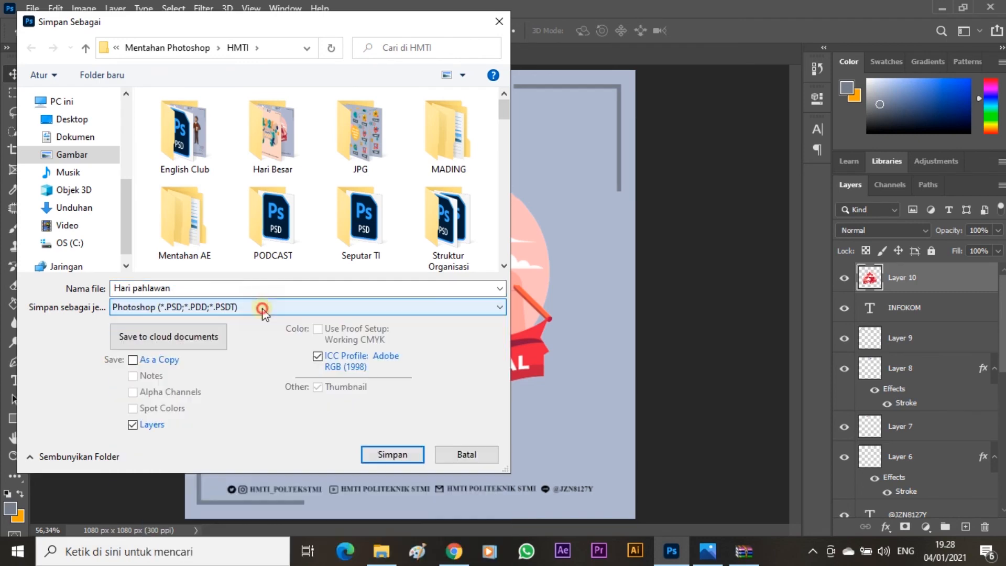
click(261, 309)
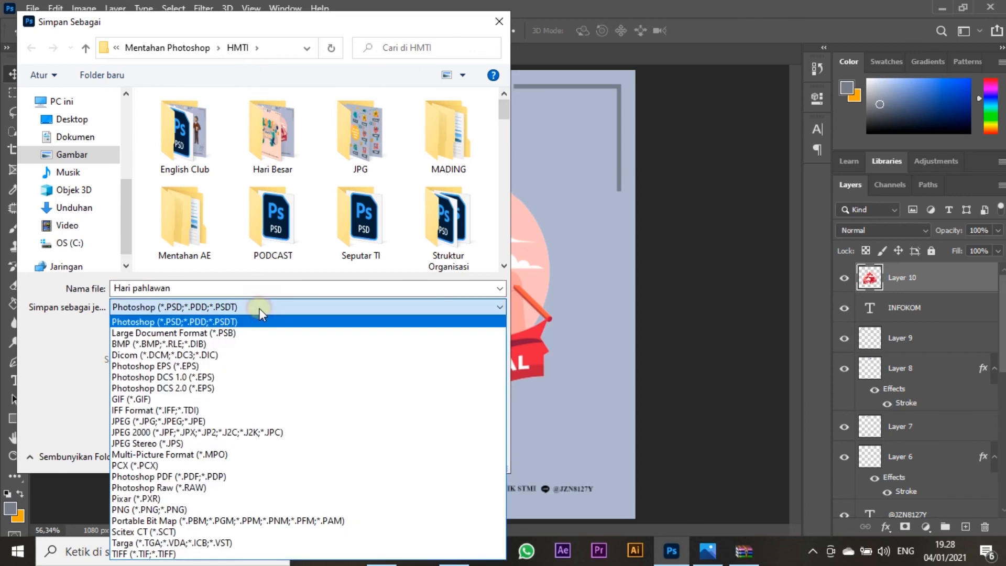
click(258, 308)
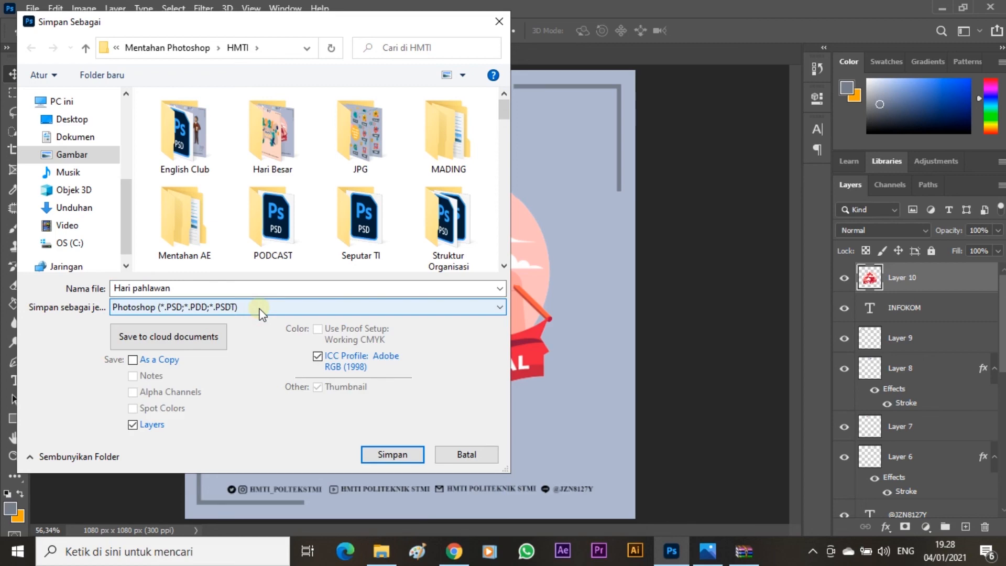
click(411, 455)
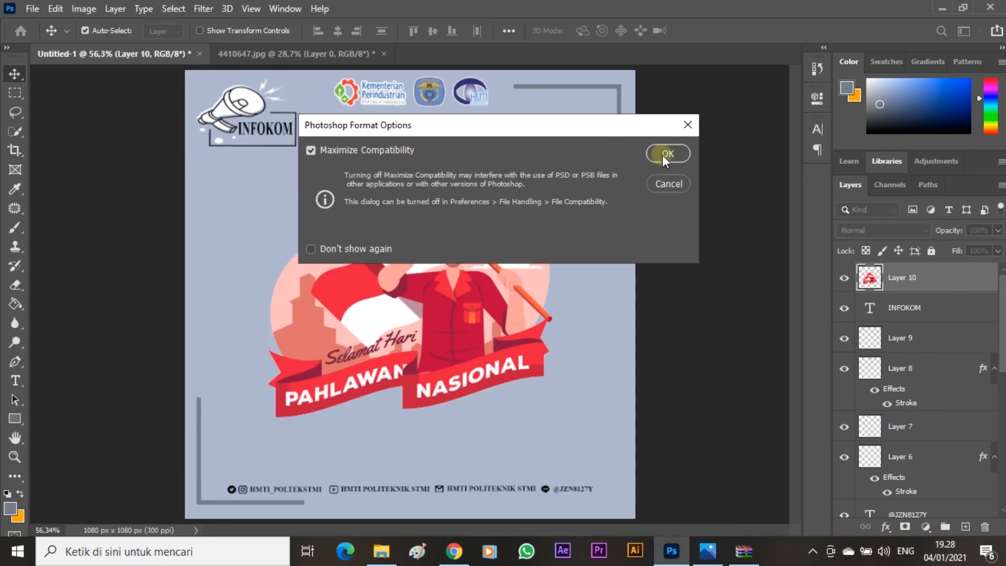
click(664, 155)
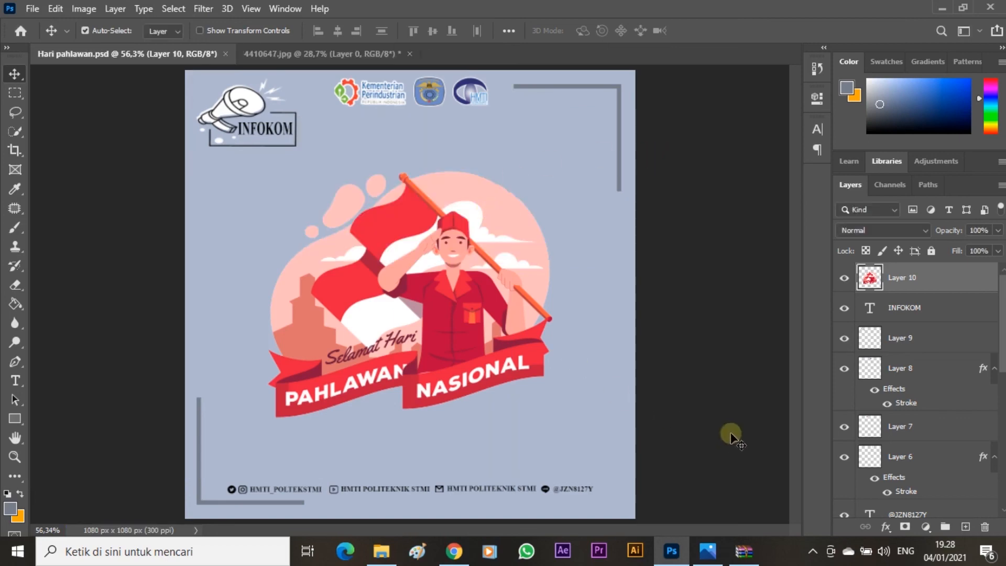
Check the reference poster, and save a JPEG copy of Hari pahlawan at Maximum quality 12 with the Baseline ("Standard") format.
click(707, 551)
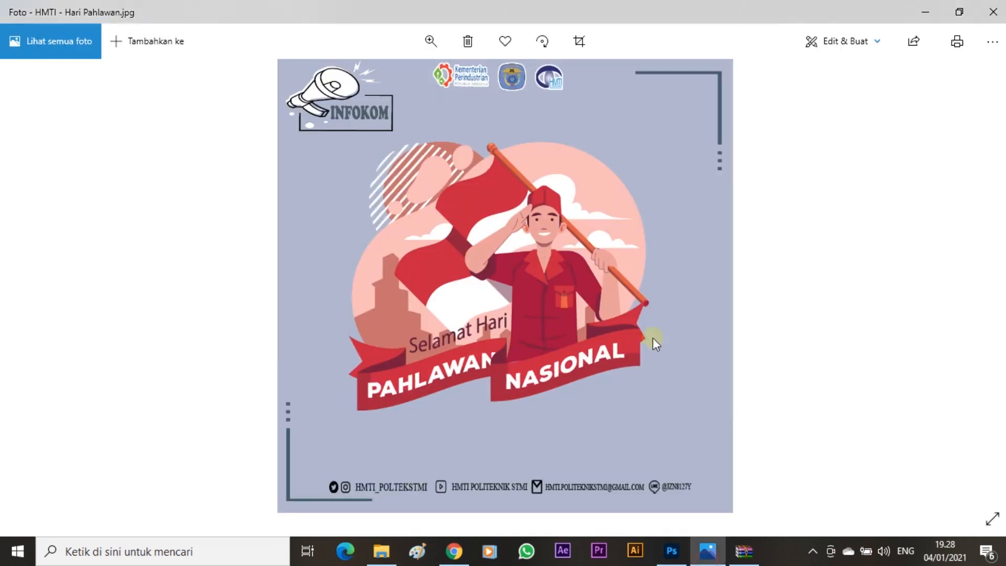
click(672, 550)
click(32, 8)
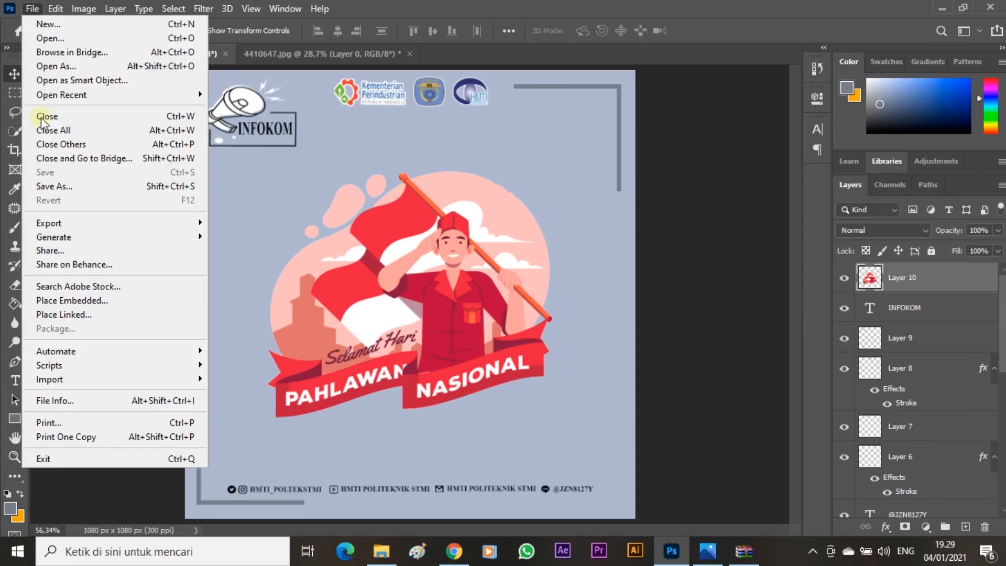
click(58, 186)
click(193, 309)
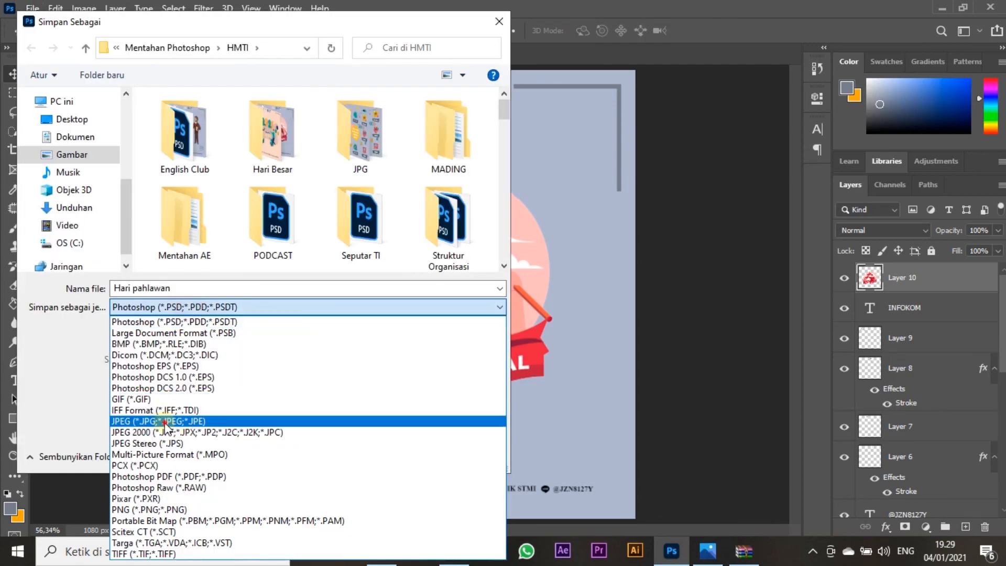
click(165, 423)
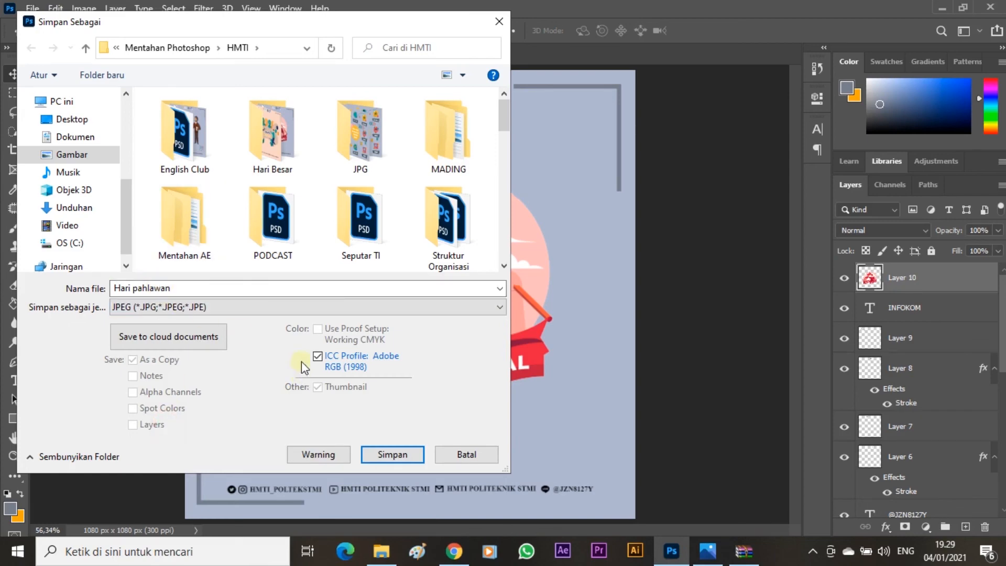
click(393, 456)
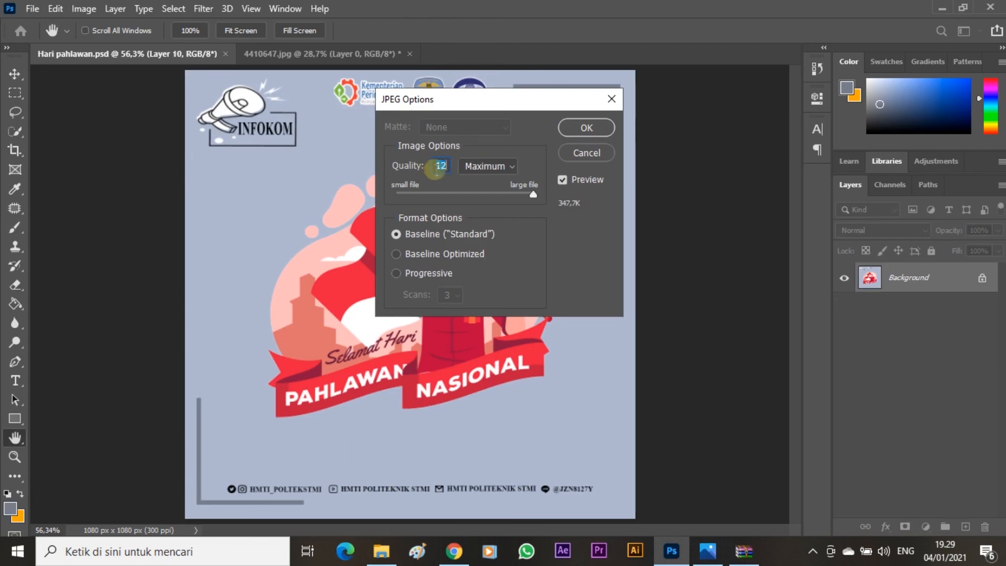
click(497, 166)
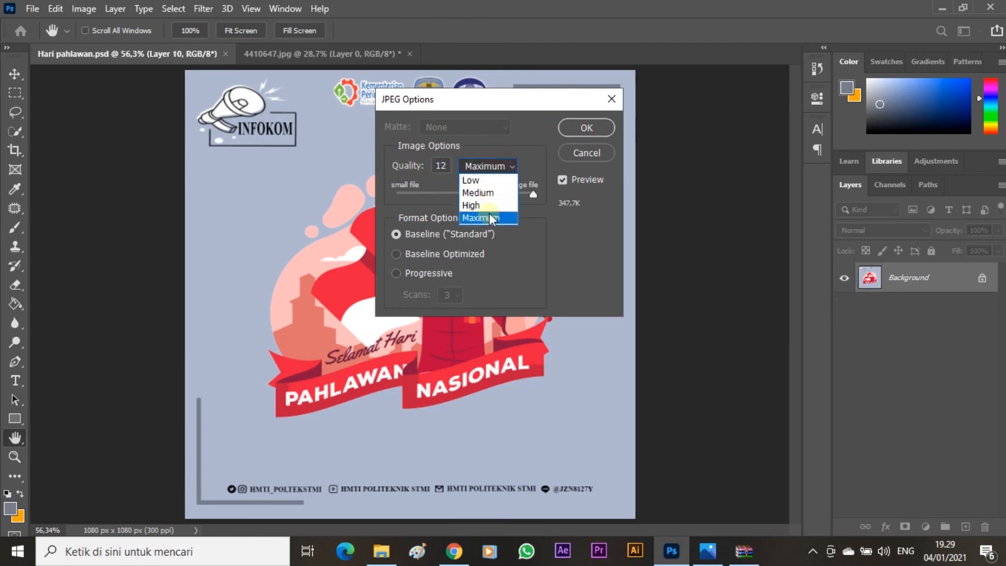
click(491, 218)
click(584, 128)
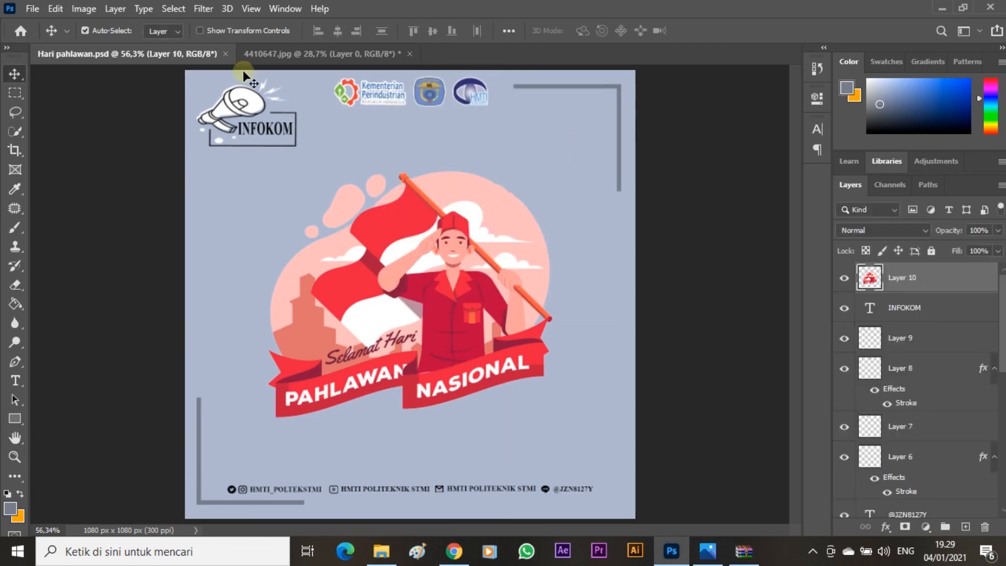
Switch to Photos and view the reference poster HMTI - Hari Pahlawan.jpg.
click(719, 548)
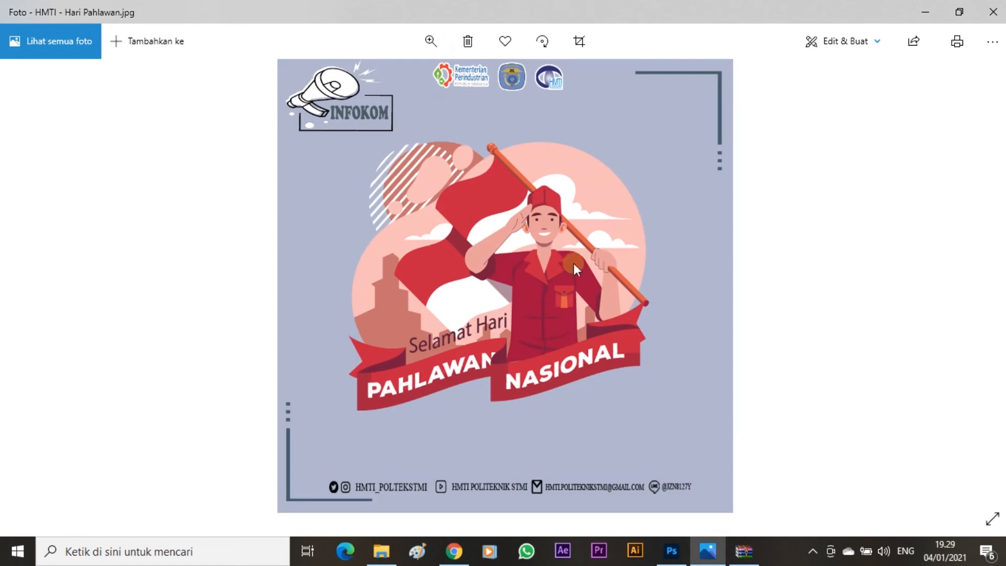